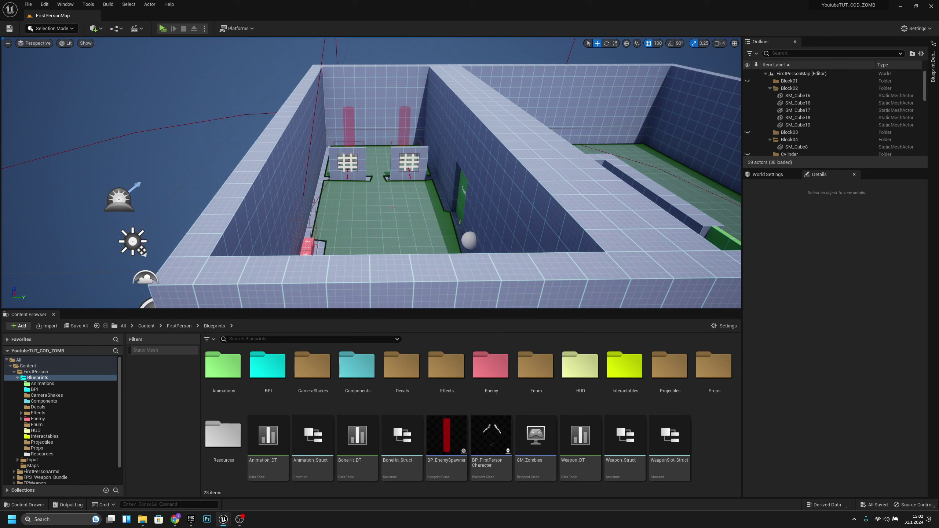
Step: Switch to the Epic Games Launcher and open the FX Variety Pack page from the Marketplace search results
click(191, 524)
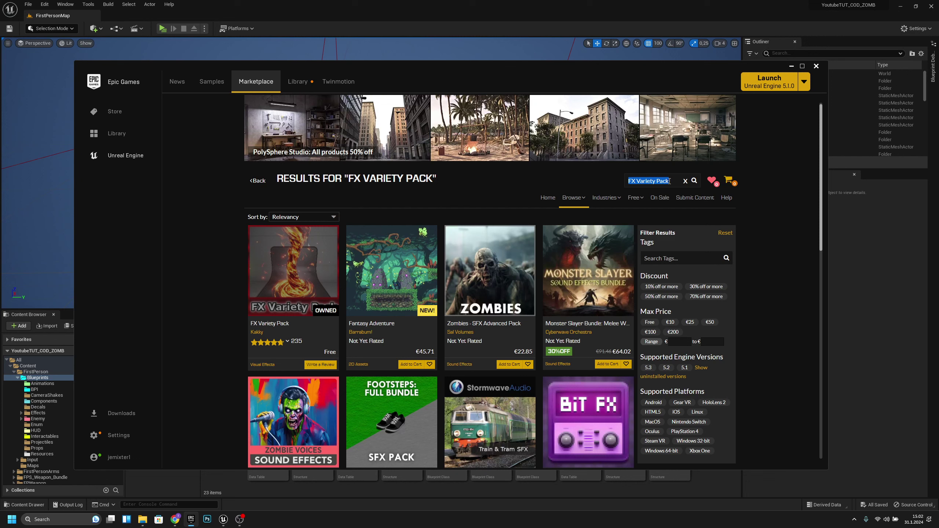
drag(670, 181, 616, 182)
click(212, 312)
mouse_move(326, 343)
click(315, 308)
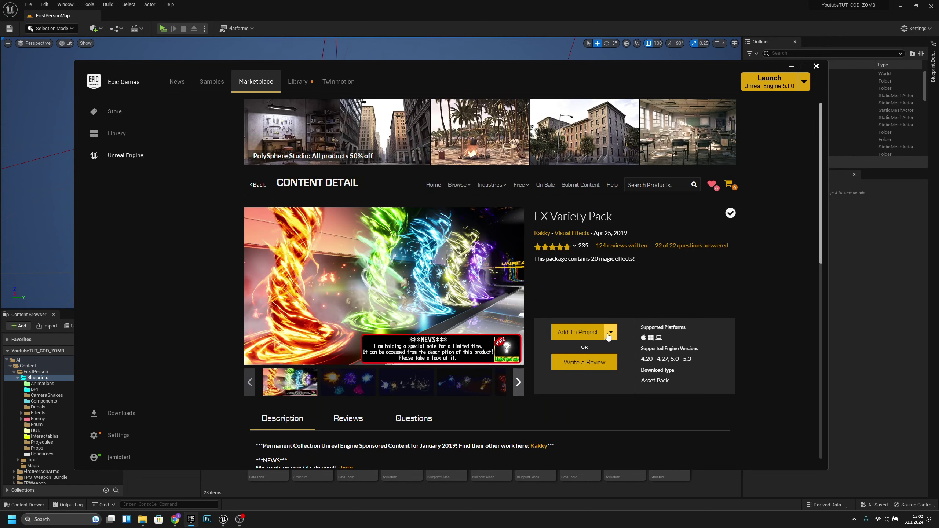
Step: Add the FX Variety Pack to the YoutubeTUT_COD_ZOMB project
click(609, 332)
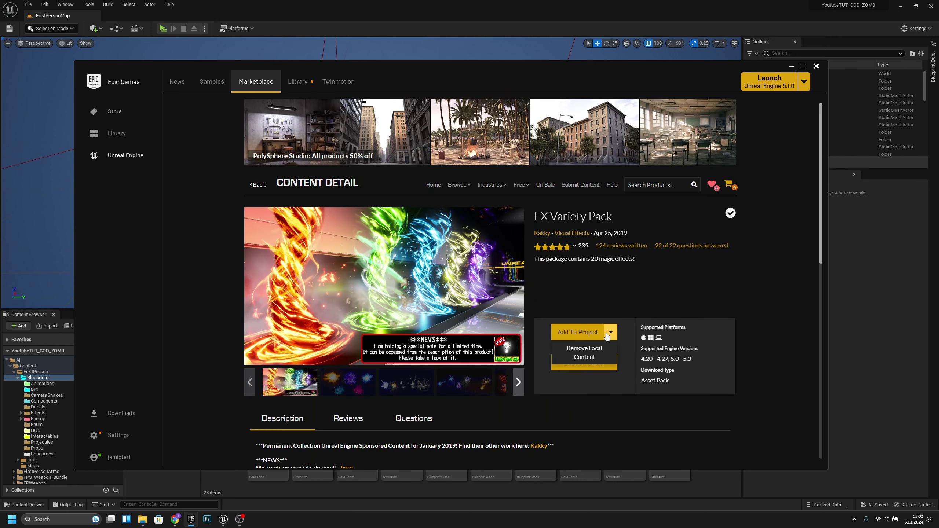
click(579, 333)
scroll(443, 259, down, 6)
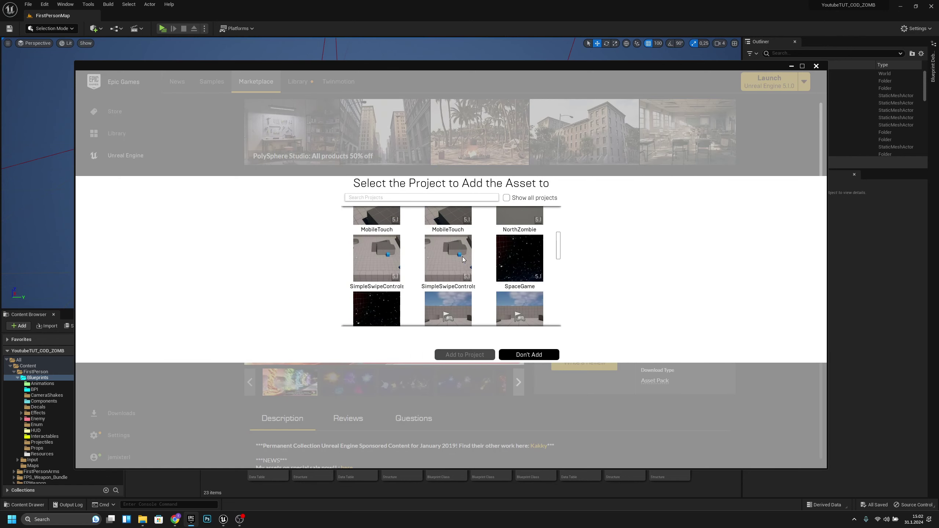
scroll(481, 266, down, 6)
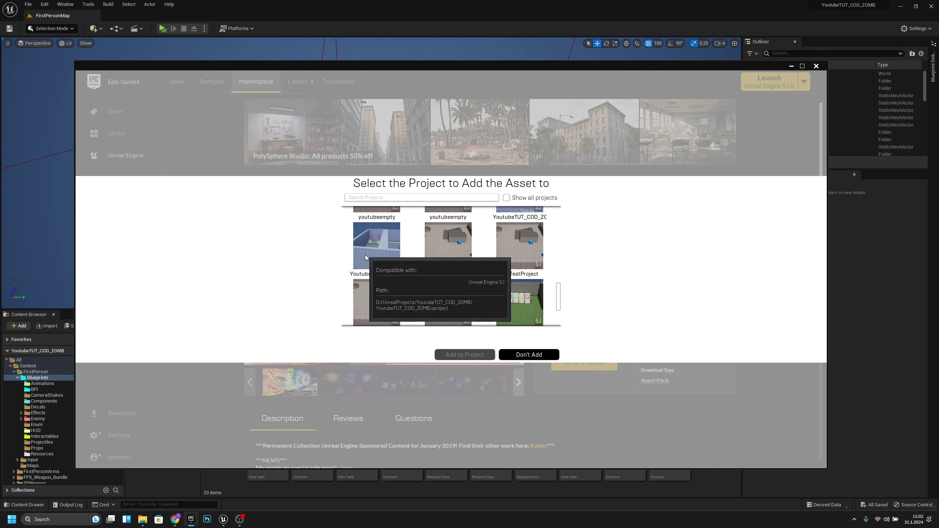
scroll(523, 267, up, 2)
mouse_move(522, 245)
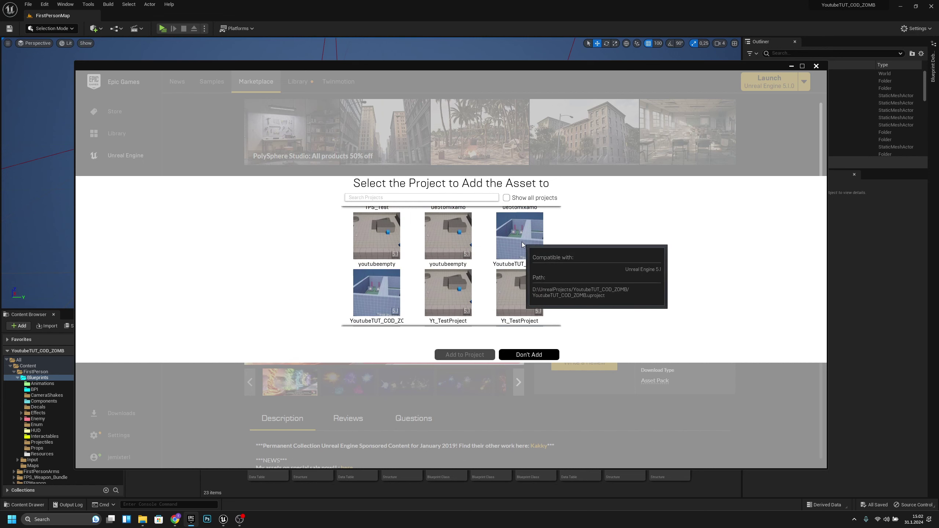
click(519, 245)
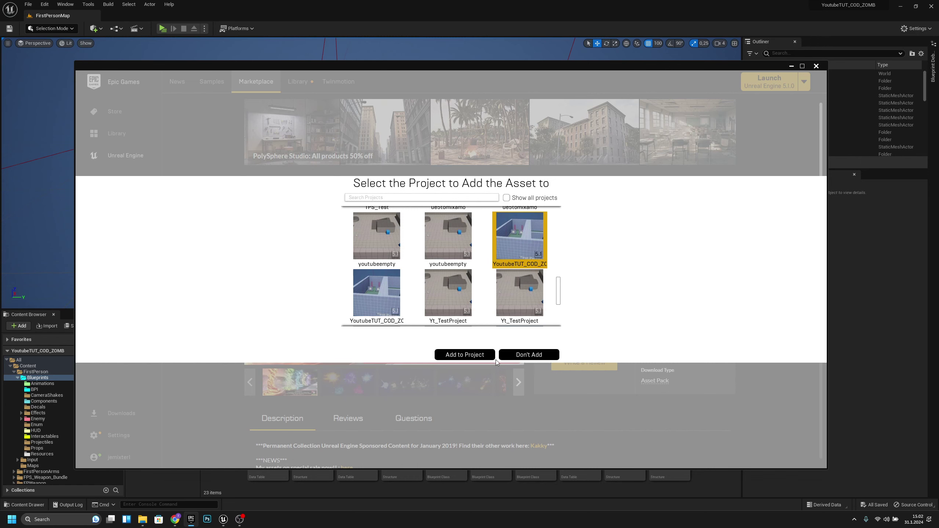
click(477, 356)
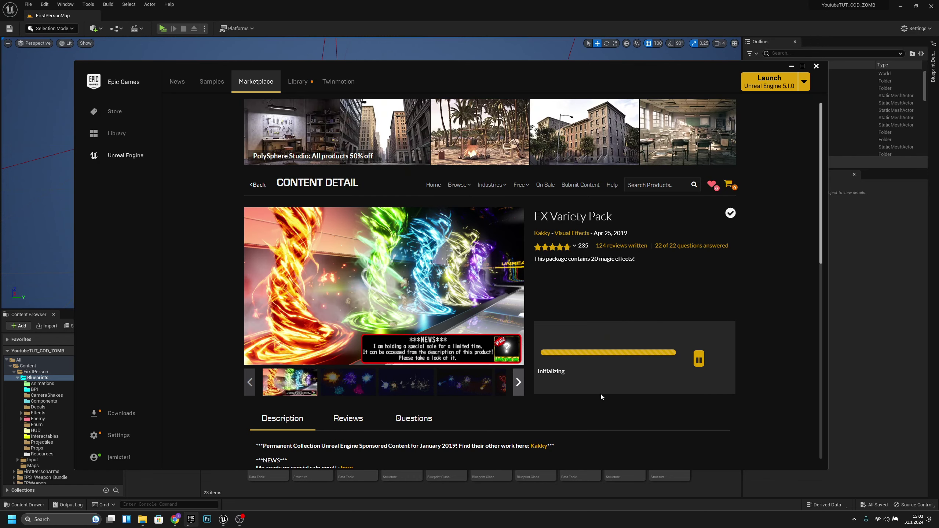
Step: Return to the Unreal Editor and open the FXVarietyPack content folder
click(890, 378)
scroll(90, 454, down, 2)
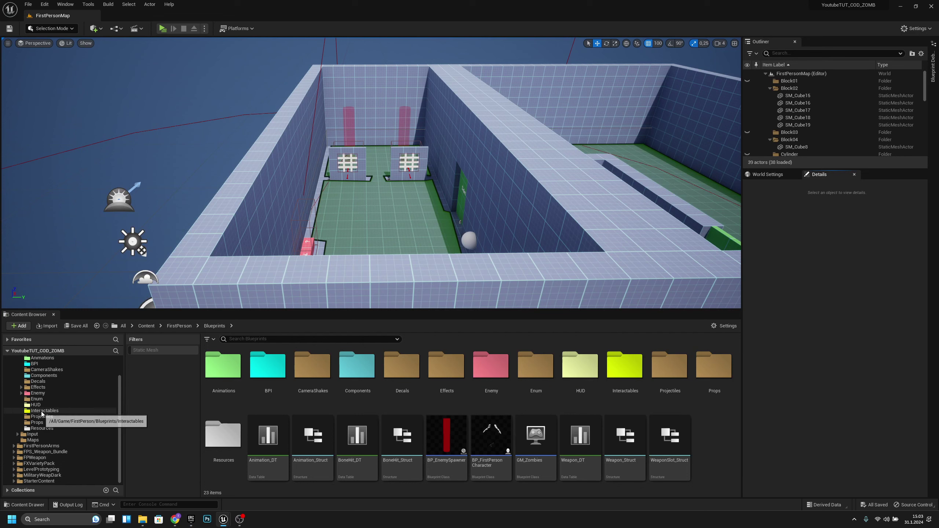
click(36, 464)
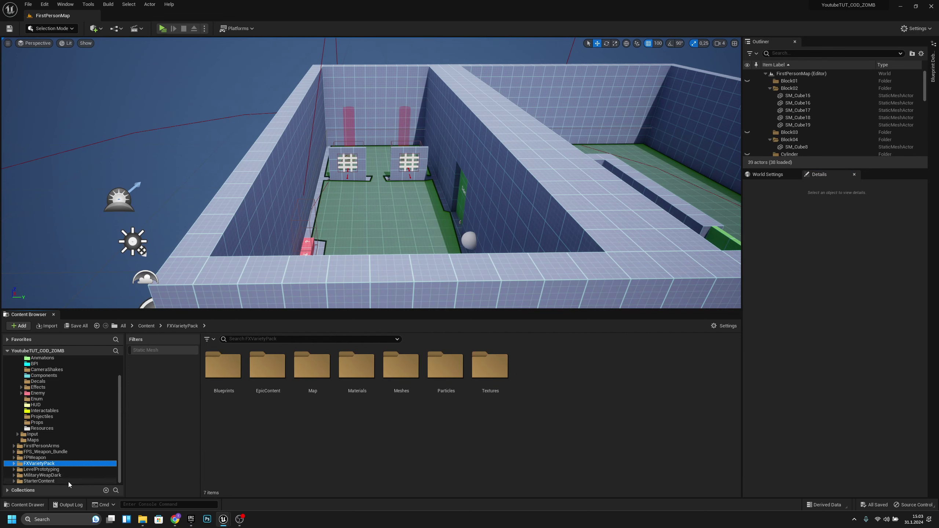
Step: Switch to the Epic Games Launcher, browse the other effect packs on the FX Variety Pack creator's profile, and close the launcher
click(191, 519)
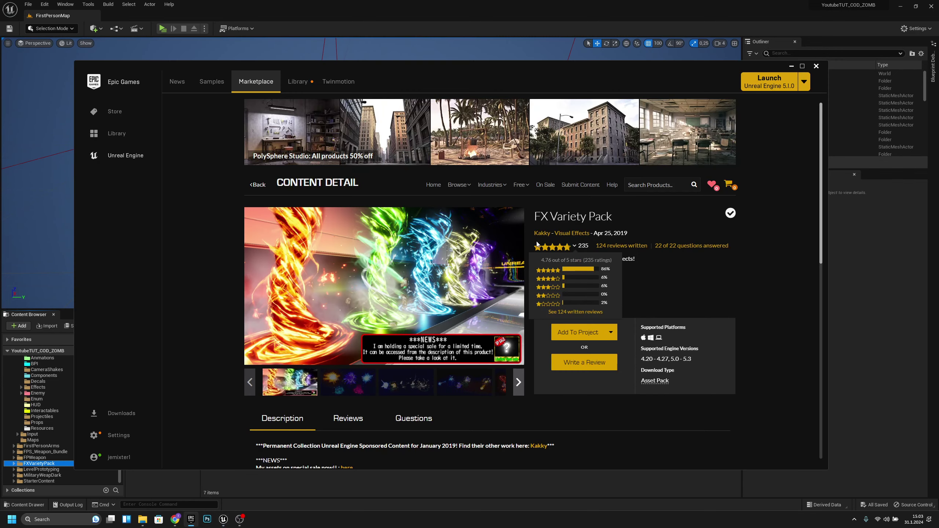
drag(612, 218, 533, 217)
click(658, 287)
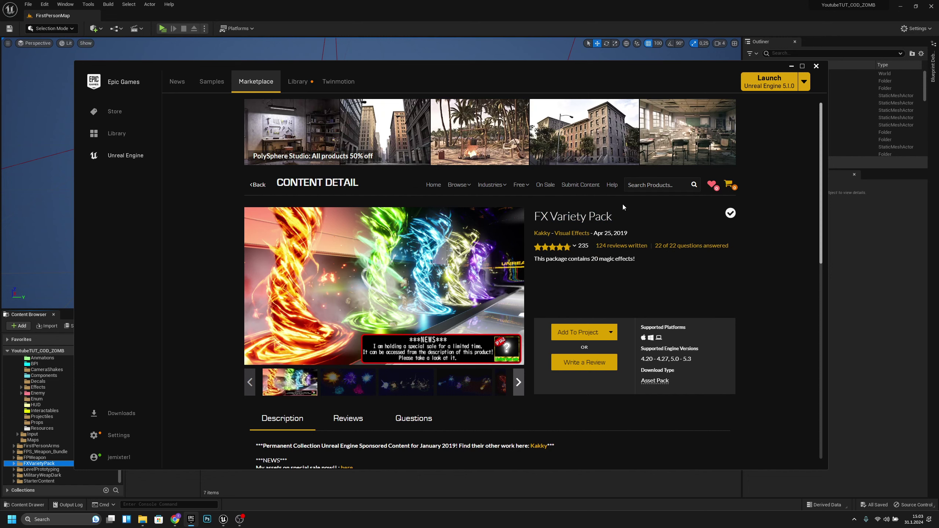
click(542, 233)
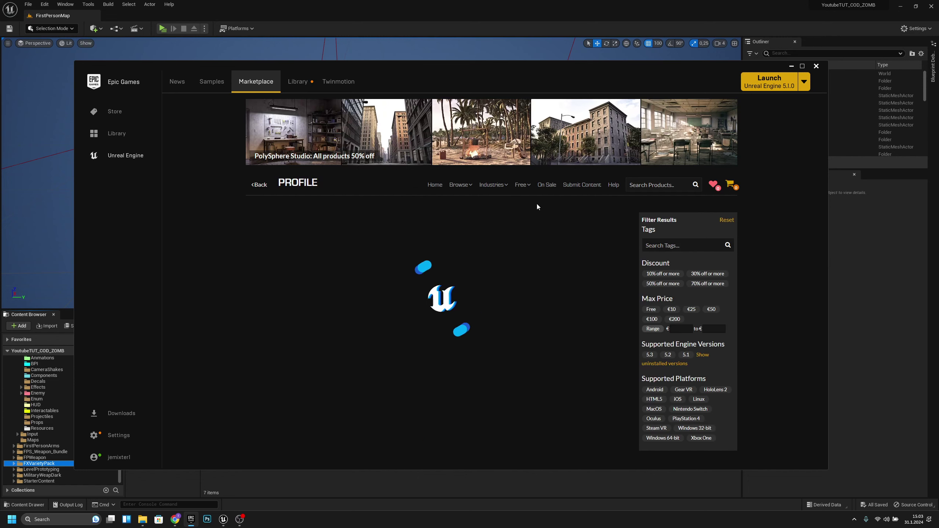
scroll(457, 320, down, 10)
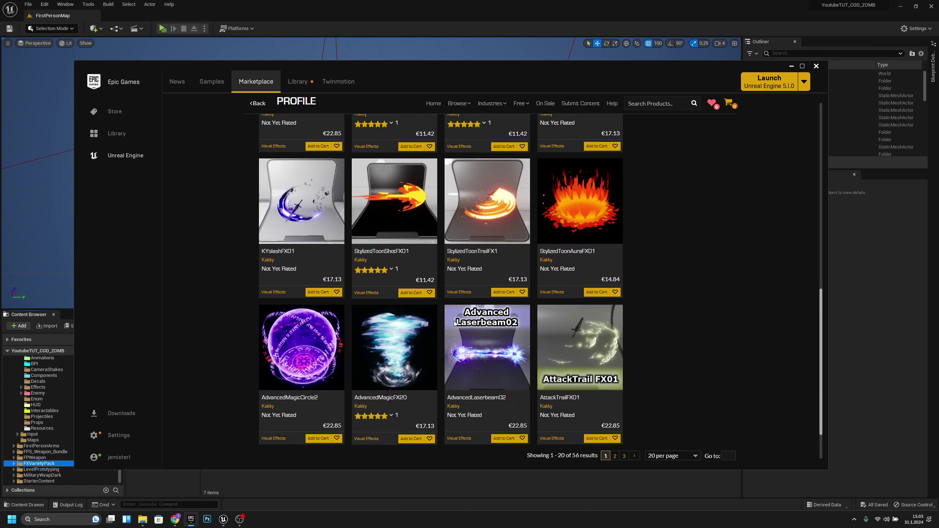
scroll(477, 406, up, 5)
scroll(414, 383, up, 5)
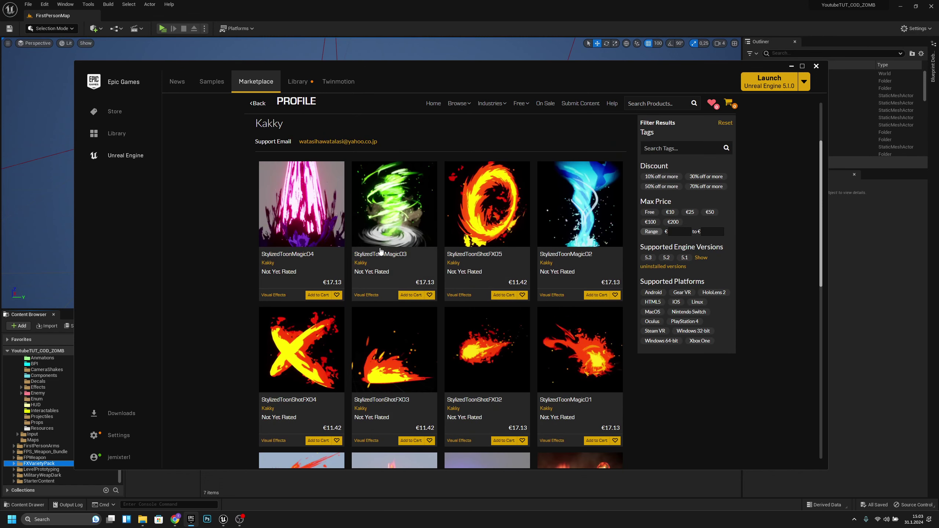
scroll(532, 204, down, 8)
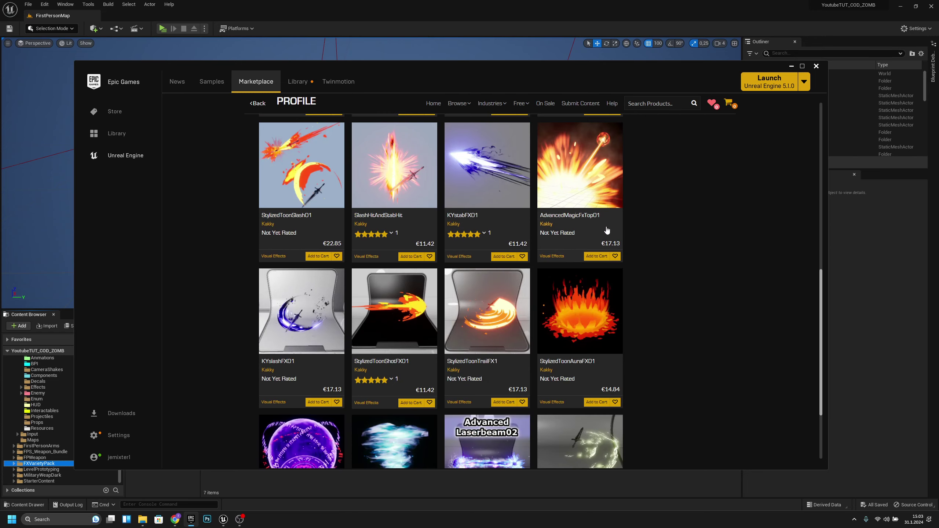
scroll(606, 230, down, 3)
scroll(589, 379, up, 5)
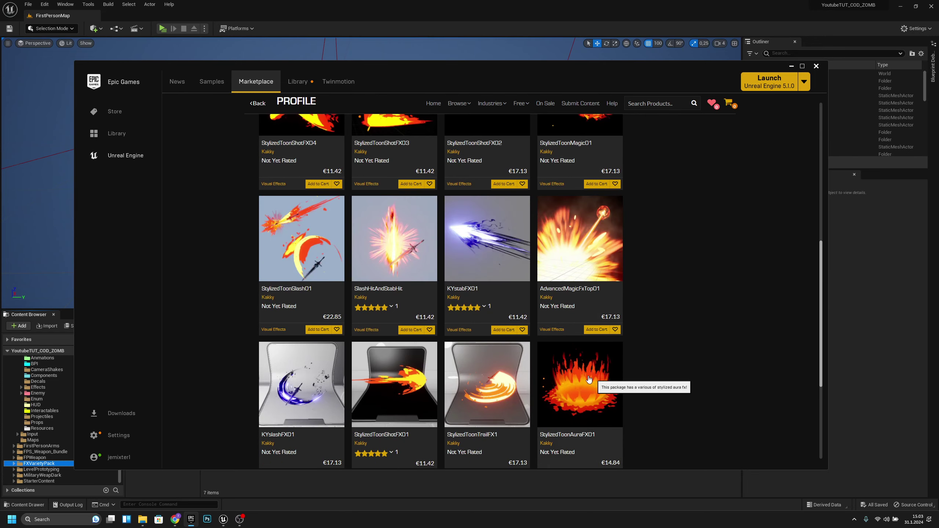
scroll(655, 292, up, 10)
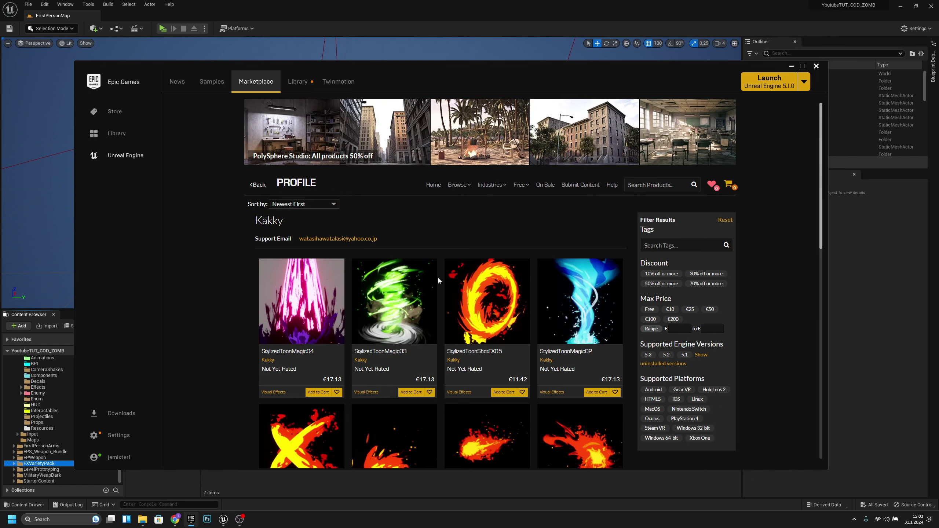
scroll(439, 281, down, 12)
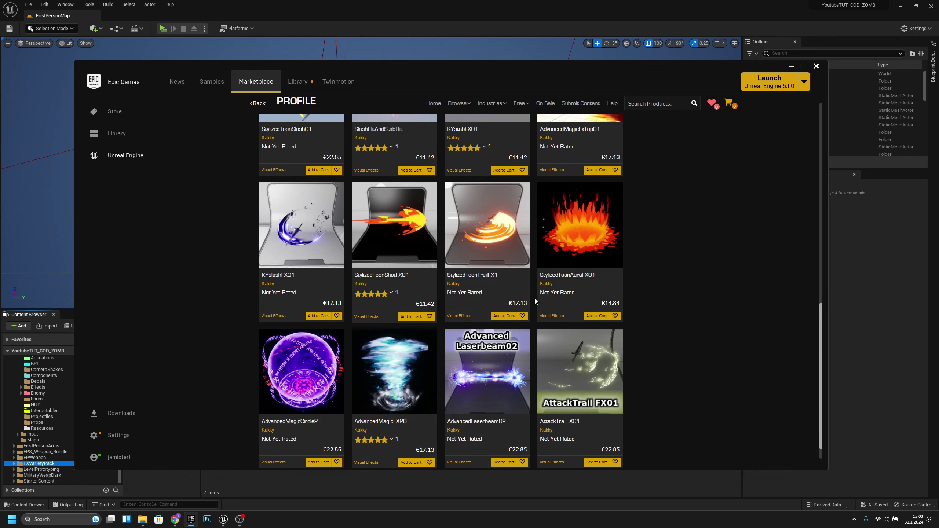
scroll(543, 300, up, 10)
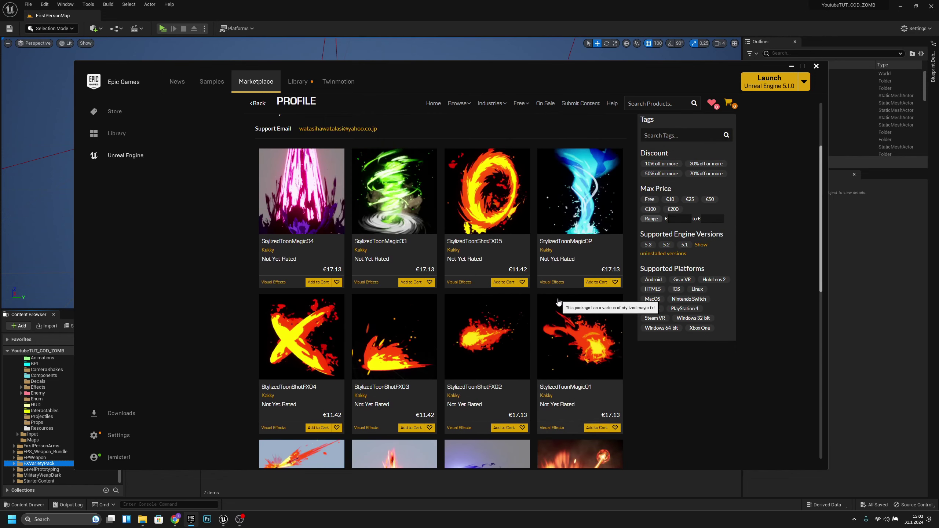
click(816, 67)
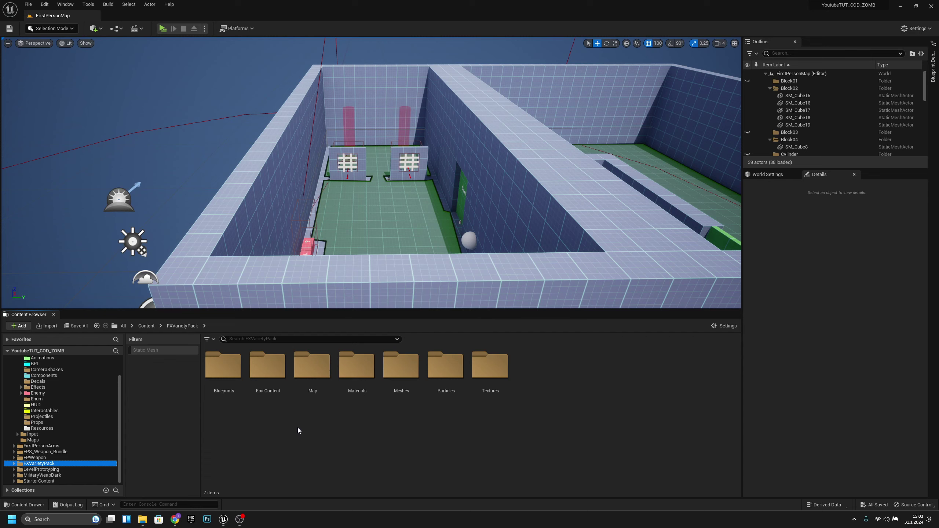
Step: Switch to the browser and check the options of the metal-ammo-box folder in the Google Drive Resources folder
click(177, 521)
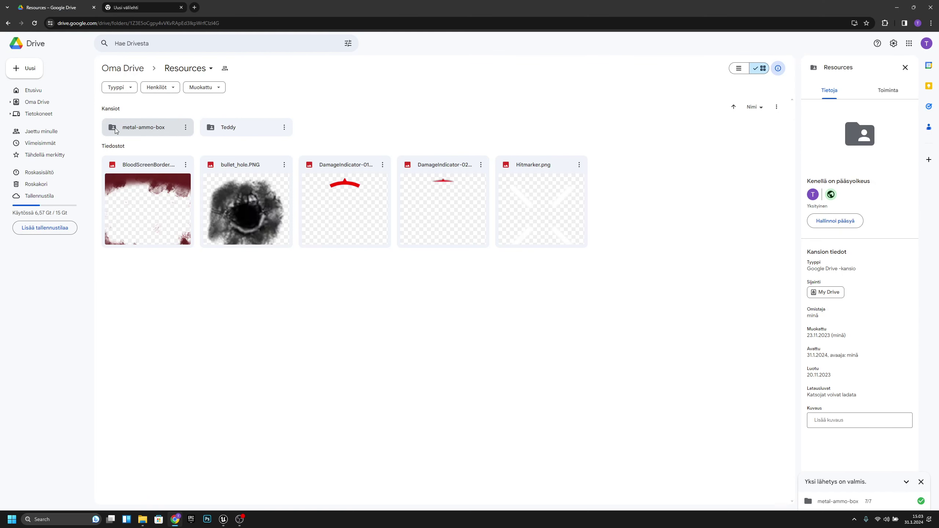
click(186, 128)
click(349, 117)
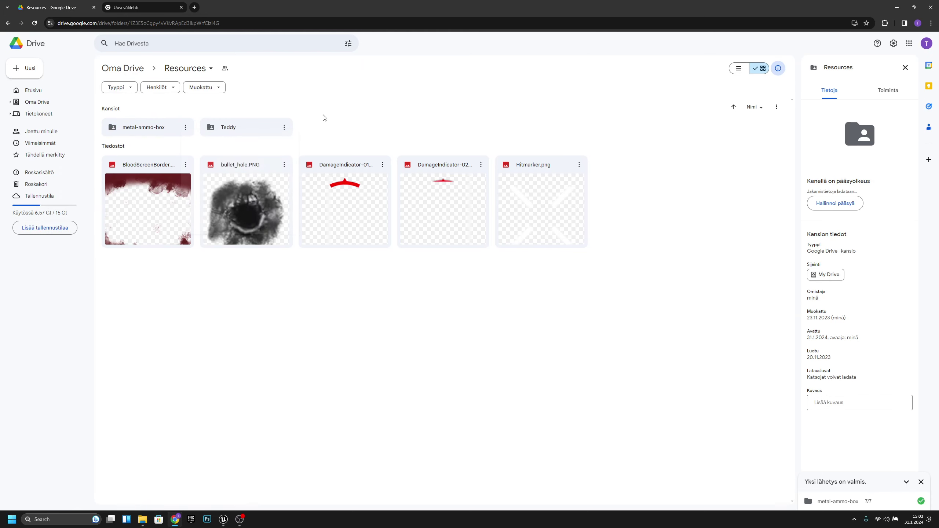
Step: Switch back to the YoutubeTUT_COD_ZOMB Unreal Editor and open the Props folder under FirstPerson/Blueprints
click(225, 519)
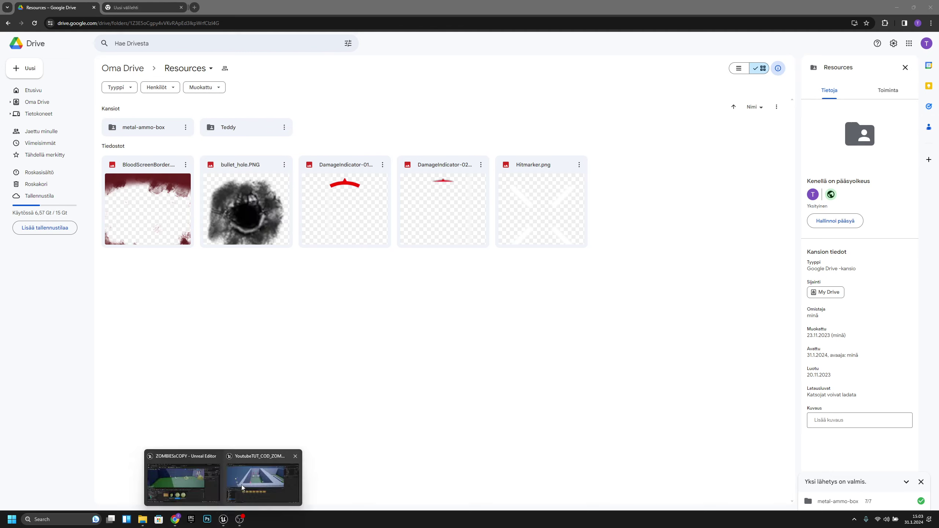
click(199, 473)
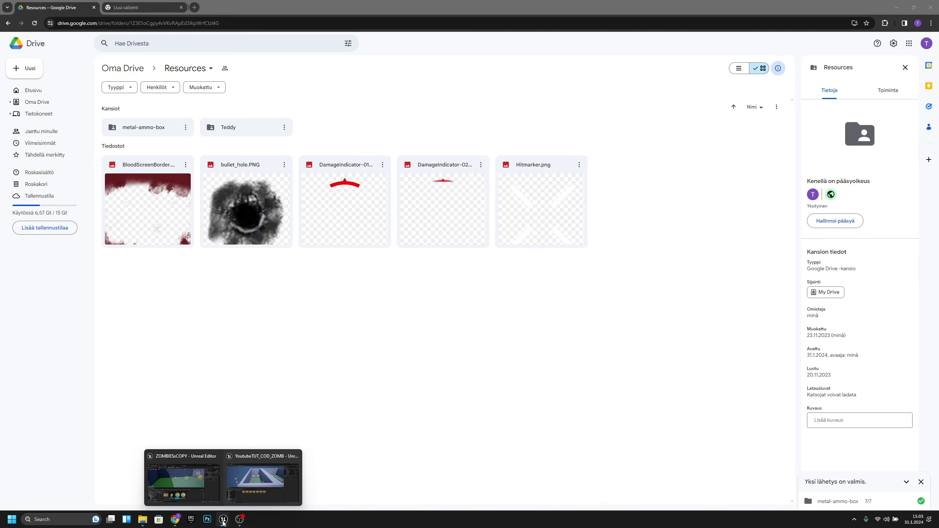
click(199, 476)
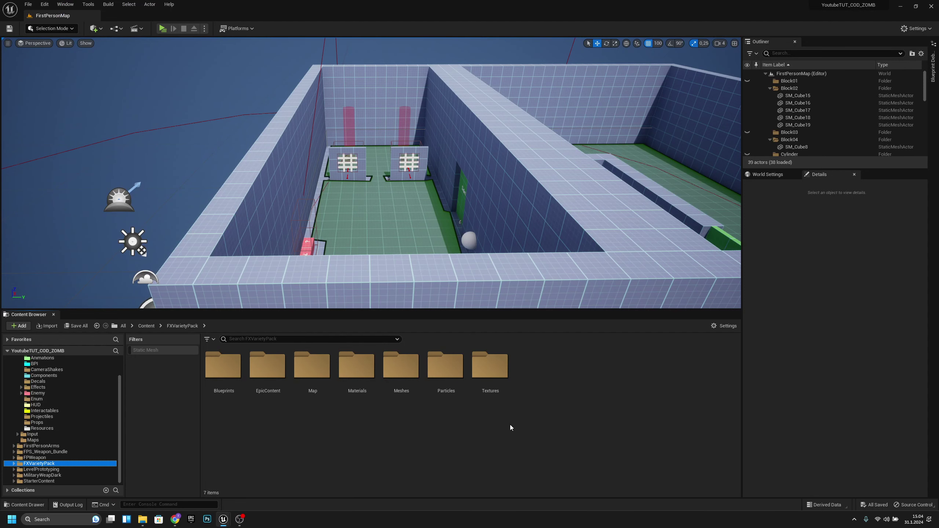
click(141, 326)
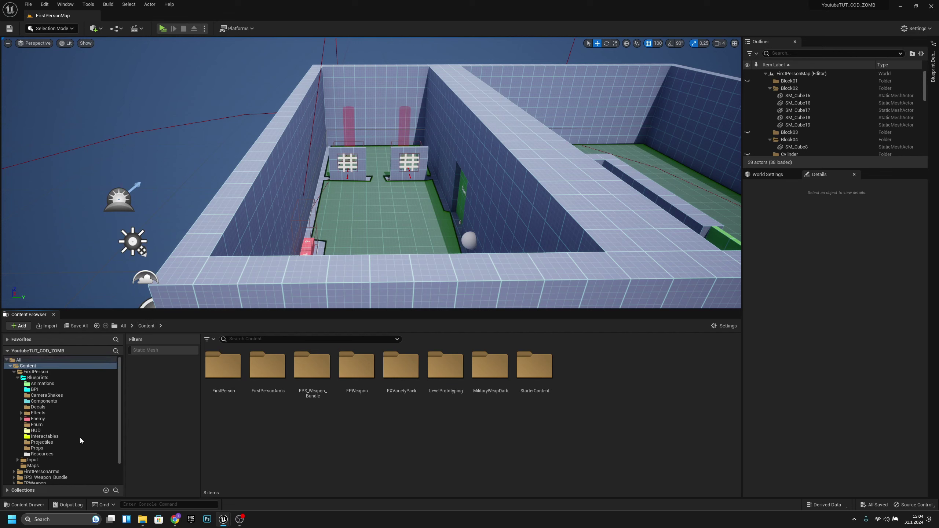
click(43, 379)
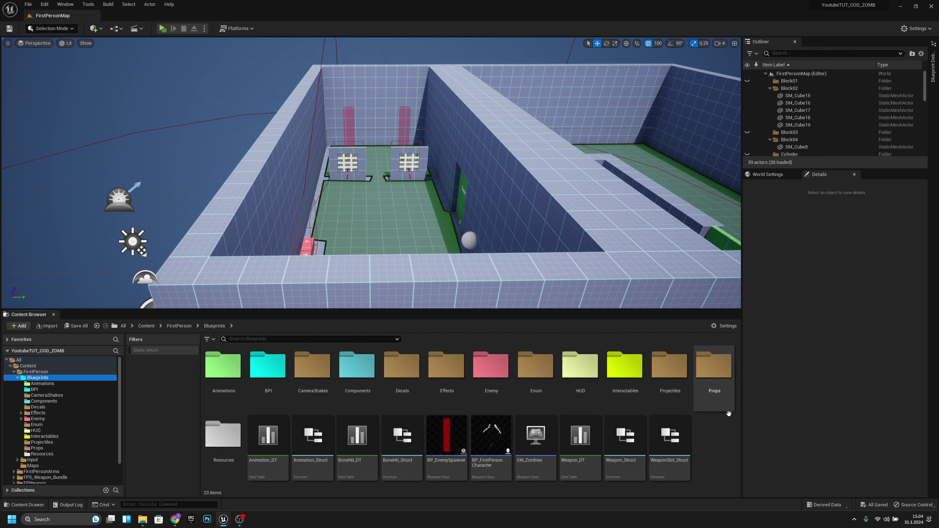
double_click(715, 373)
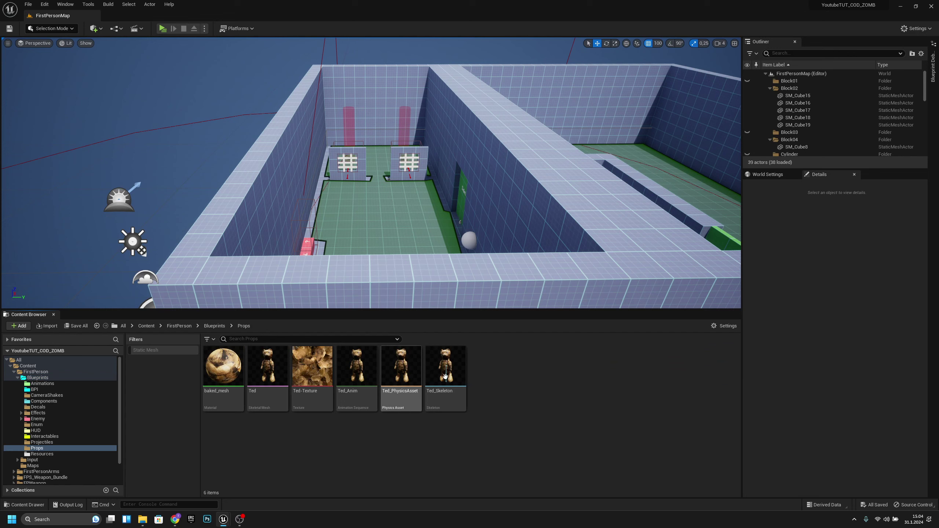
Step: Create a new folder named Teddy inside the Props folder
right_click(512, 381)
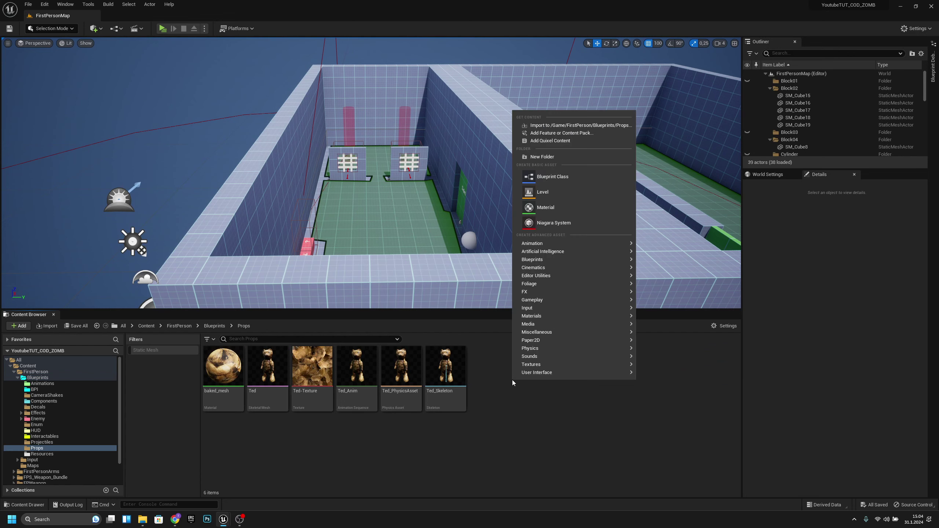
click(560, 158)
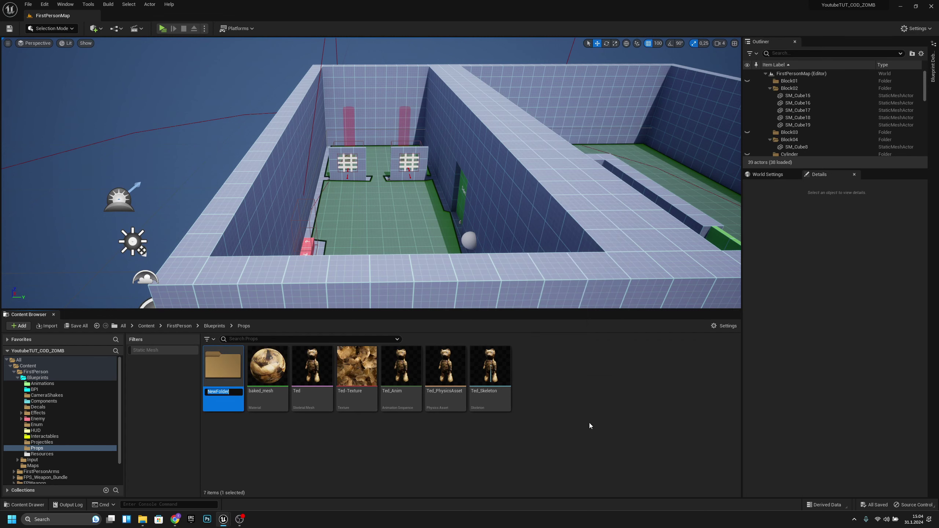
text(Teddy)
key(Return)
Step: Move the baked_mesh material and all the Ted assets into the Teddy folder
click(267, 369)
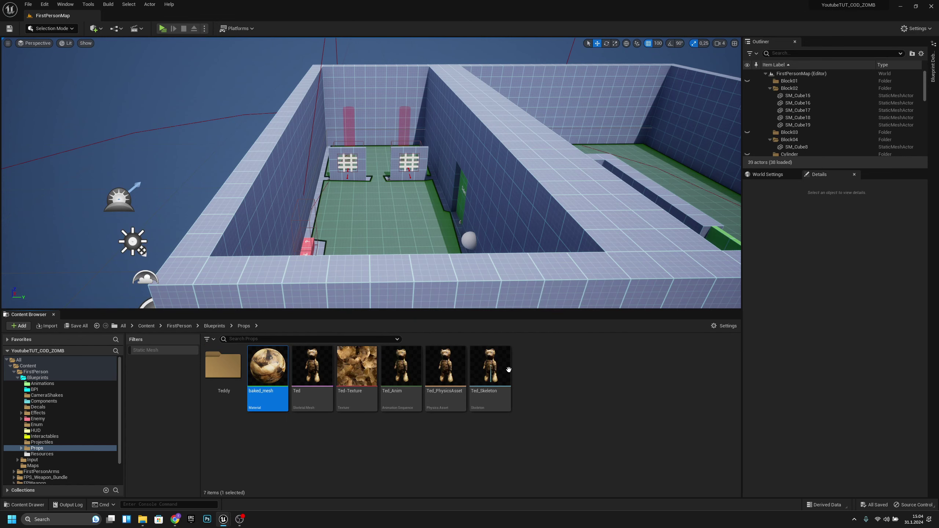
shift+click(488, 370)
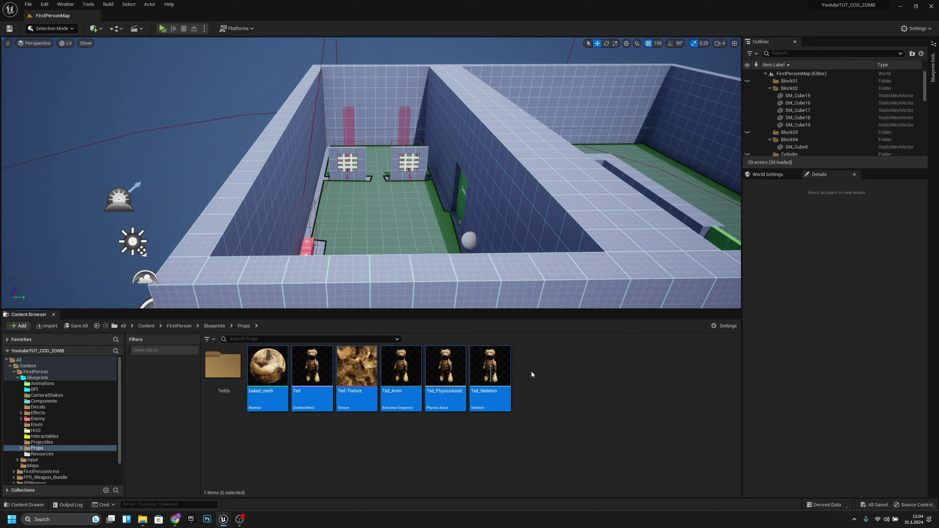
drag(489, 373, 235, 388)
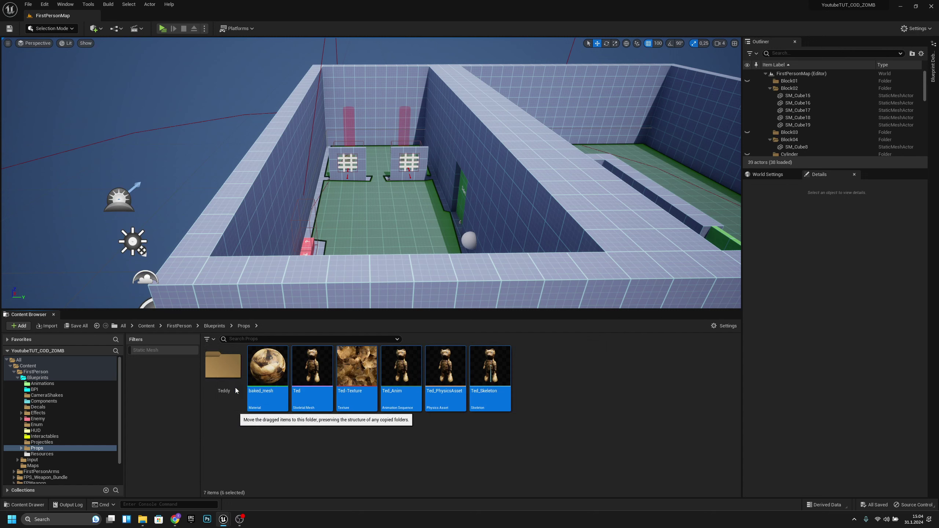
click(237, 389)
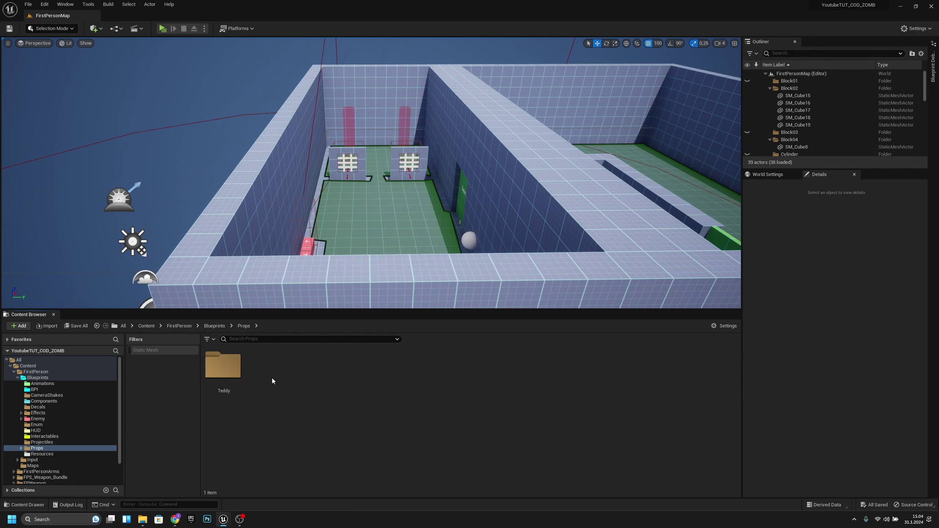
Step: Import the metal-ammo-box folder from the YT COD ZOMBIES Resources folder into Props with Import All and close the message log
click(143, 519)
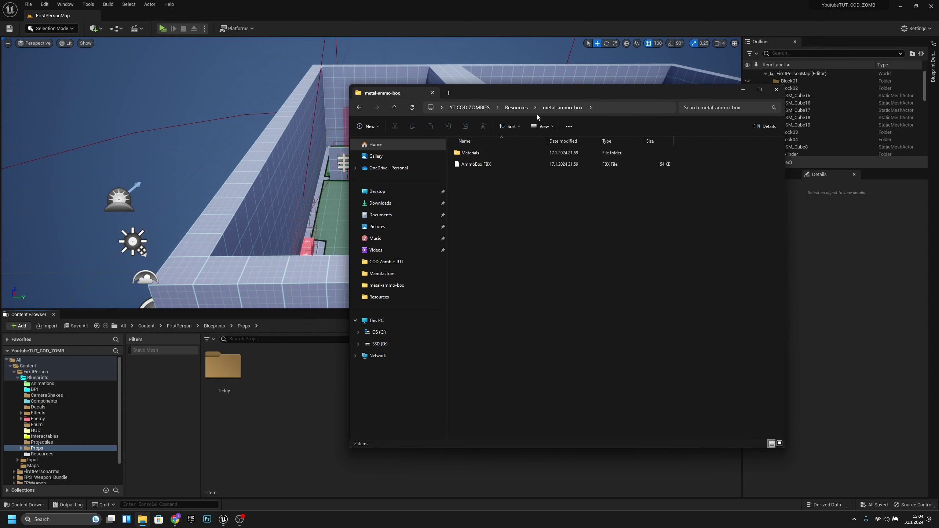
click(519, 107)
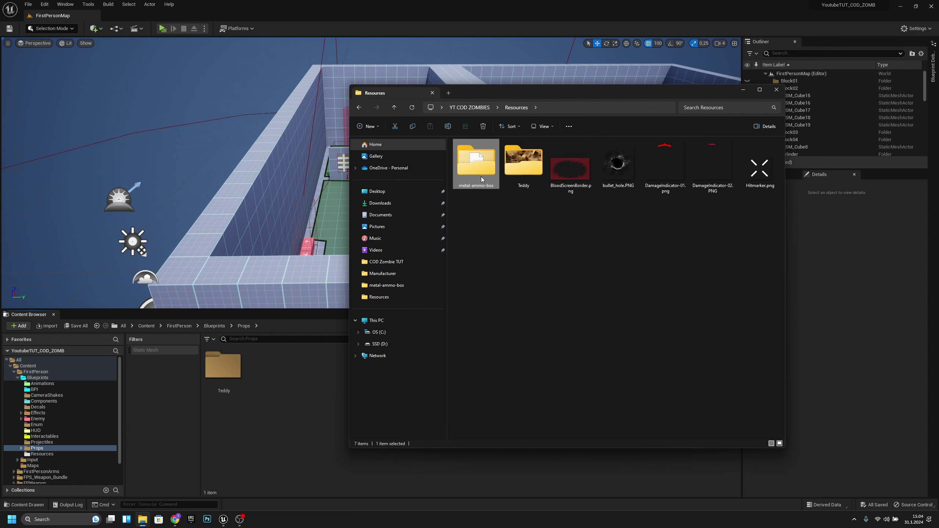
drag(481, 176, 269, 376)
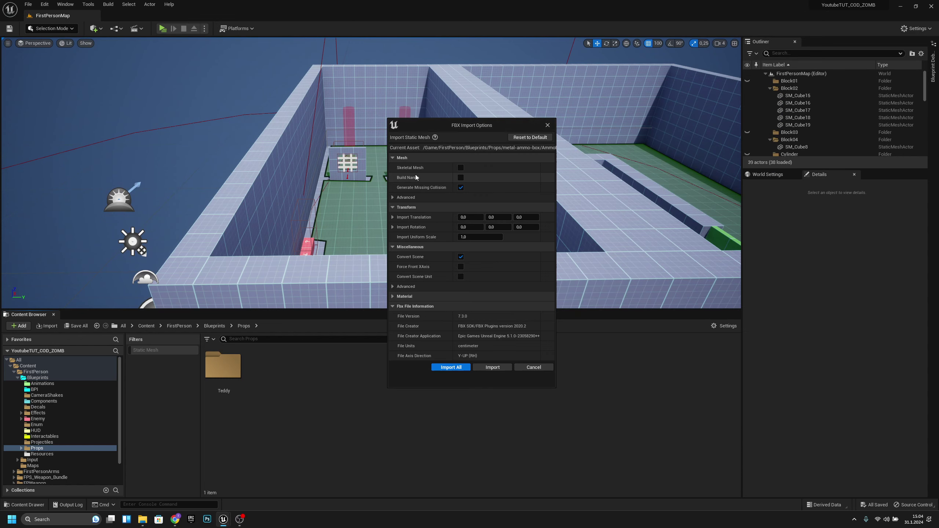
click(449, 367)
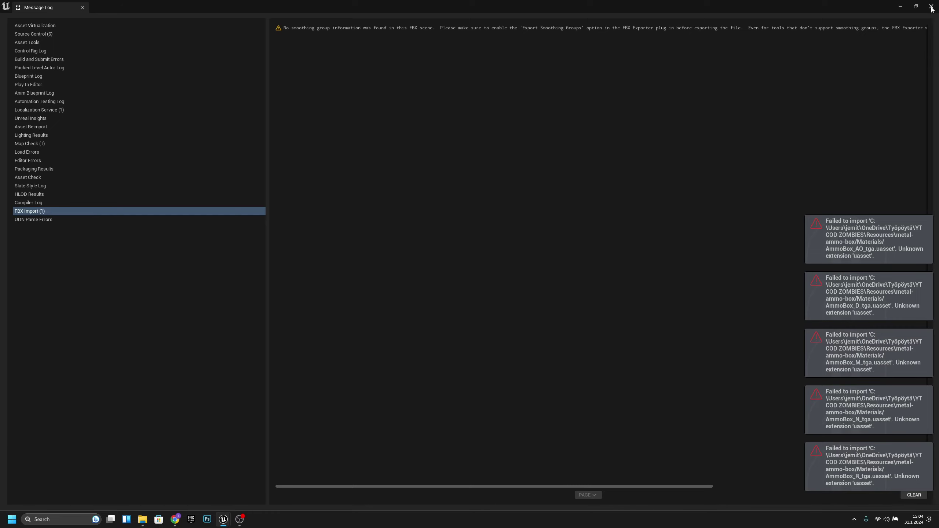
click(931, 8)
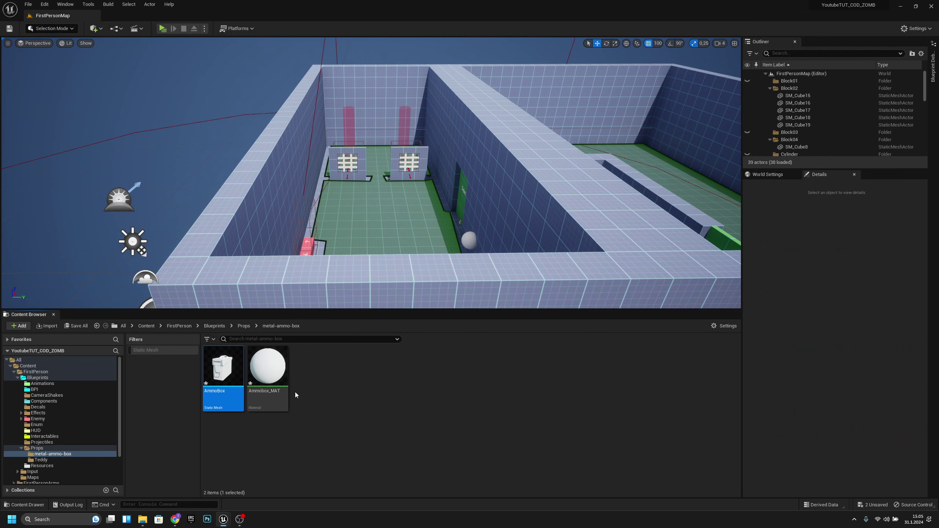
Step: Check the imported metal-ammo-box folder and show its parent Props folder in the file explorer
click(243, 325)
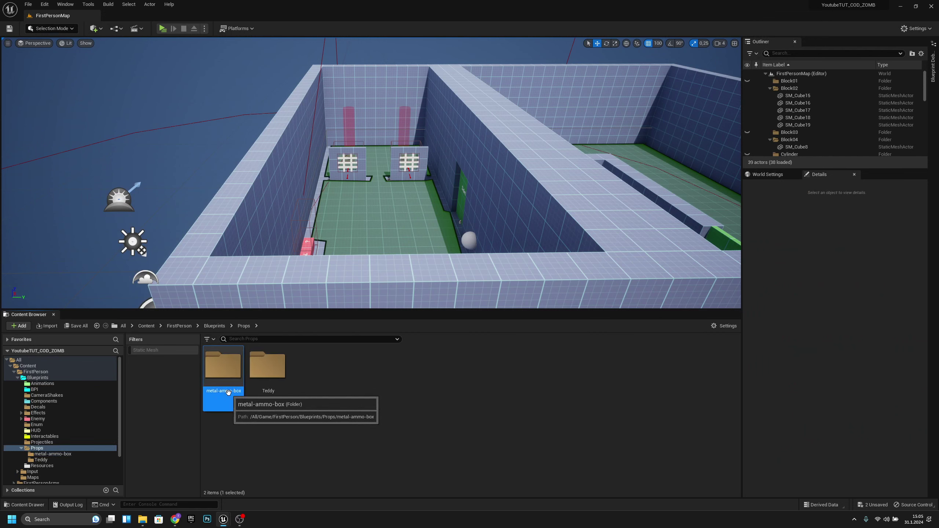
double_click(222, 370)
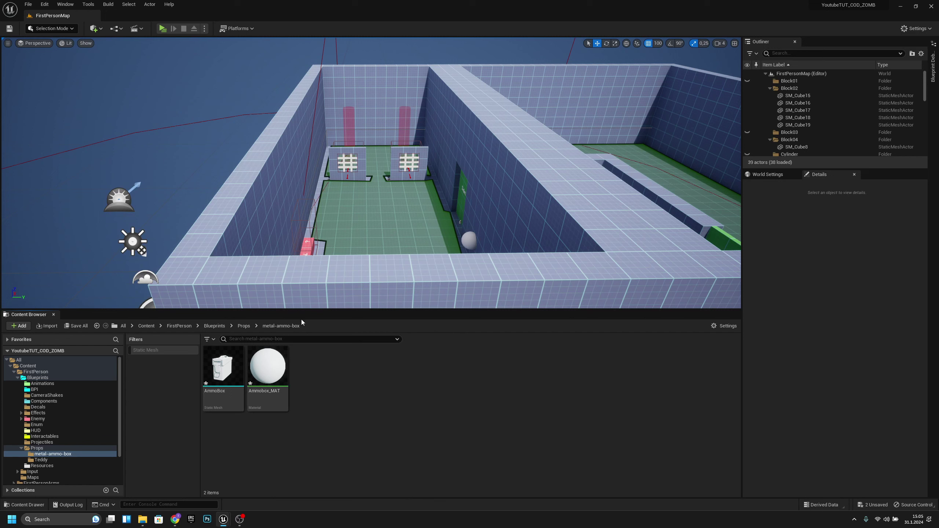
right_click(57, 456)
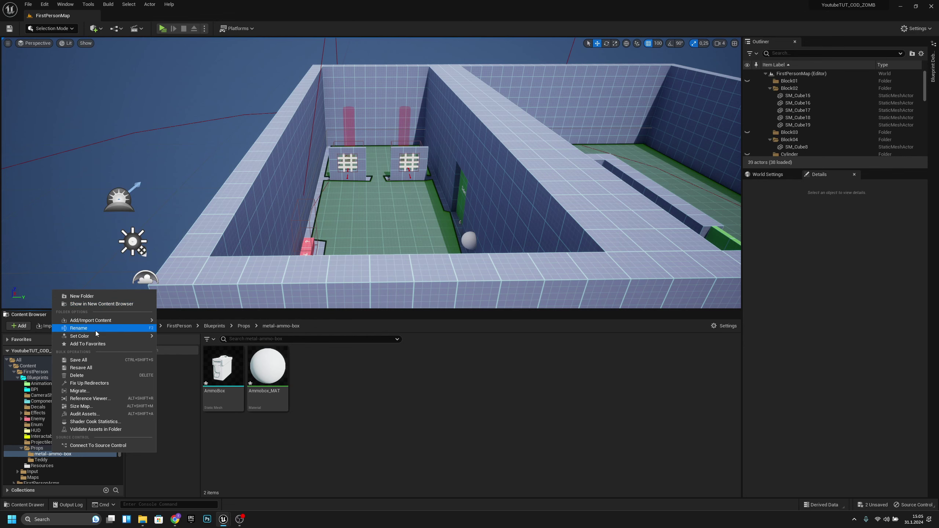
click(343, 478)
right_click(65, 453)
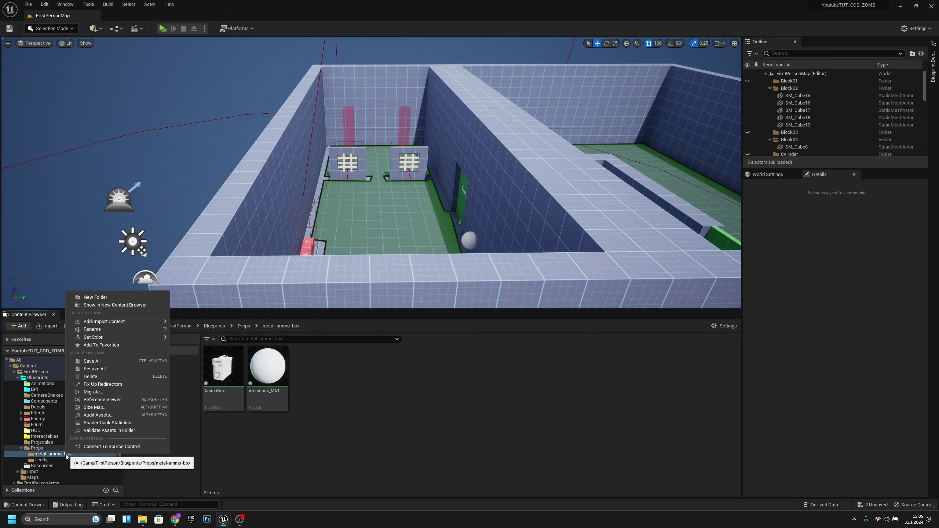
right_click(38, 431)
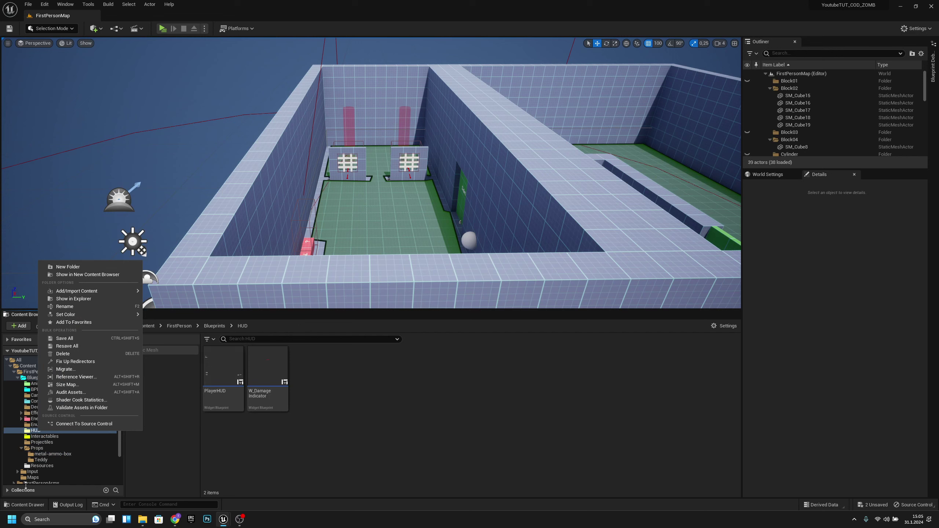
right_click(45, 448)
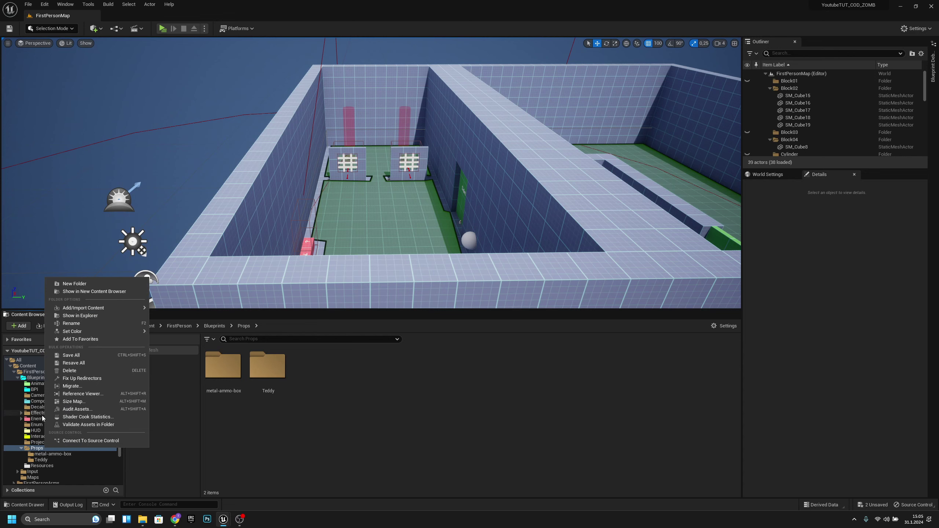
click(81, 316)
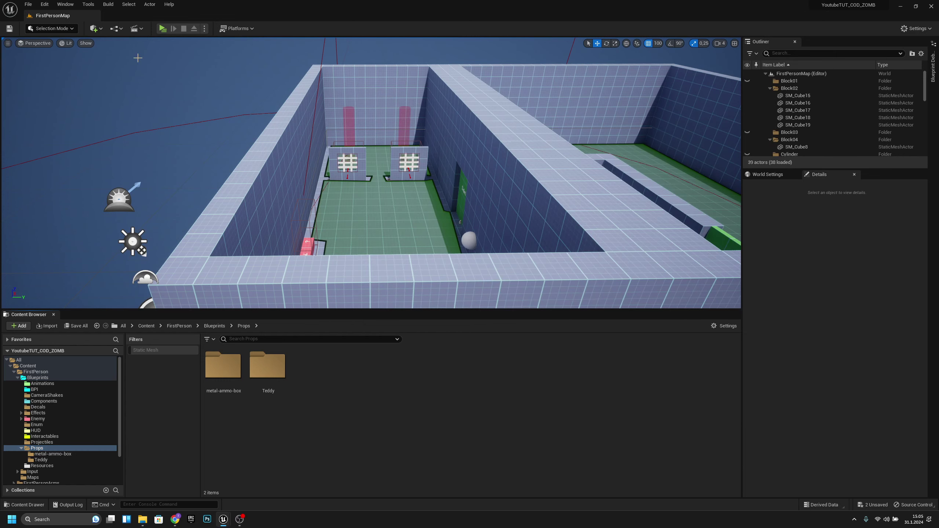
Step: Save all unsaved assets in the project
click(29, 4)
click(60, 87)
click(28, 4)
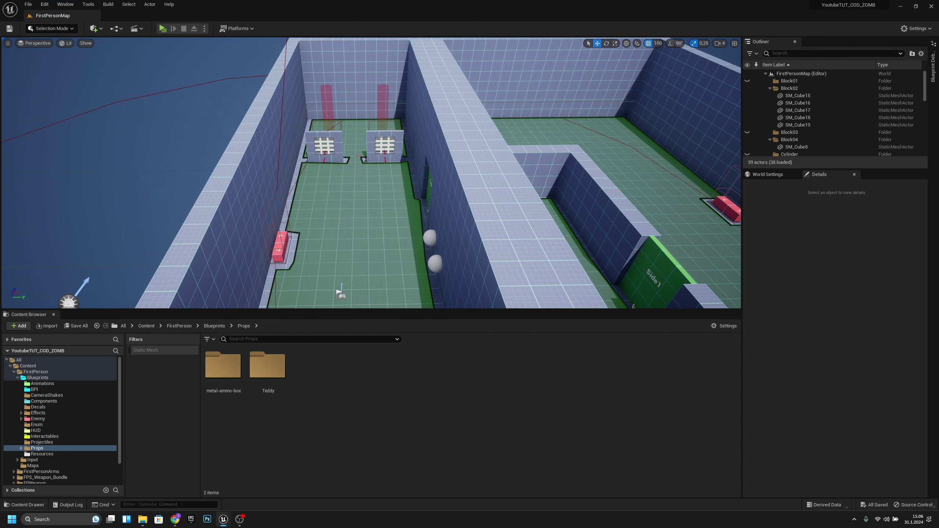
Step: Switch to File Explorer and open the project's metal-ammo-box folder under FirstPerson/Blueprints/Props
right_drag(371, 173, 374, 194)
key(s)
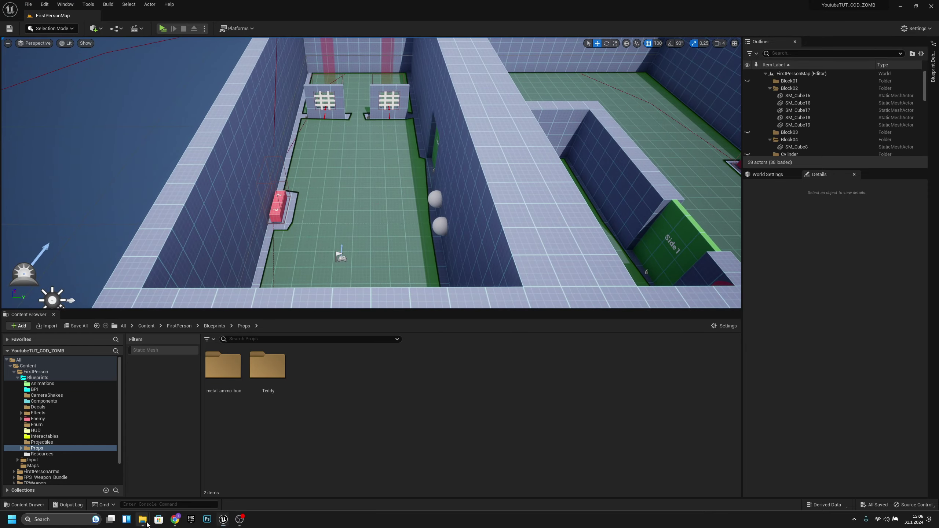
mouse_move(147, 523)
click(165, 487)
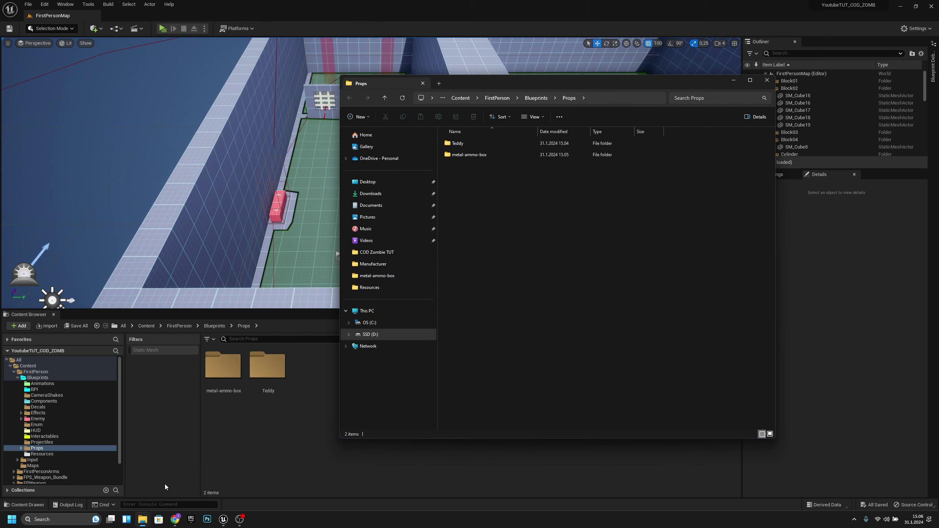
click(536, 98)
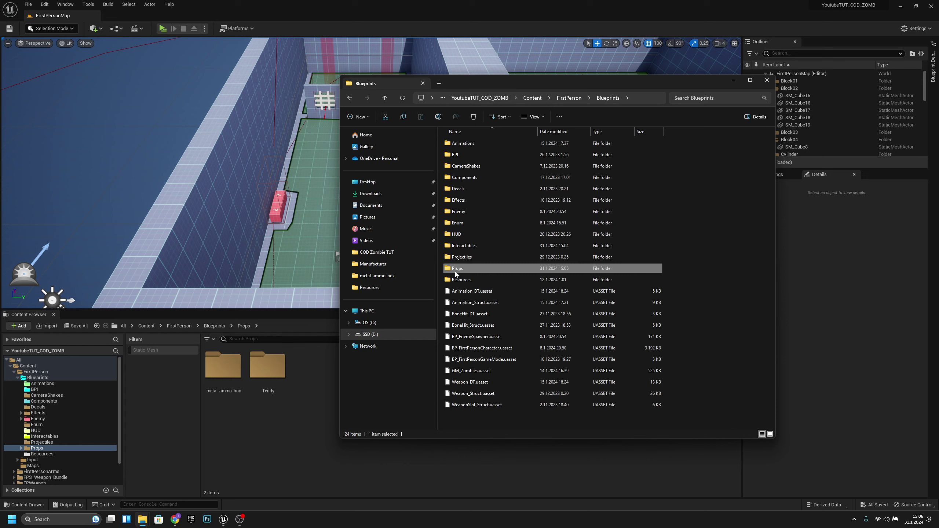
double_click(455, 269)
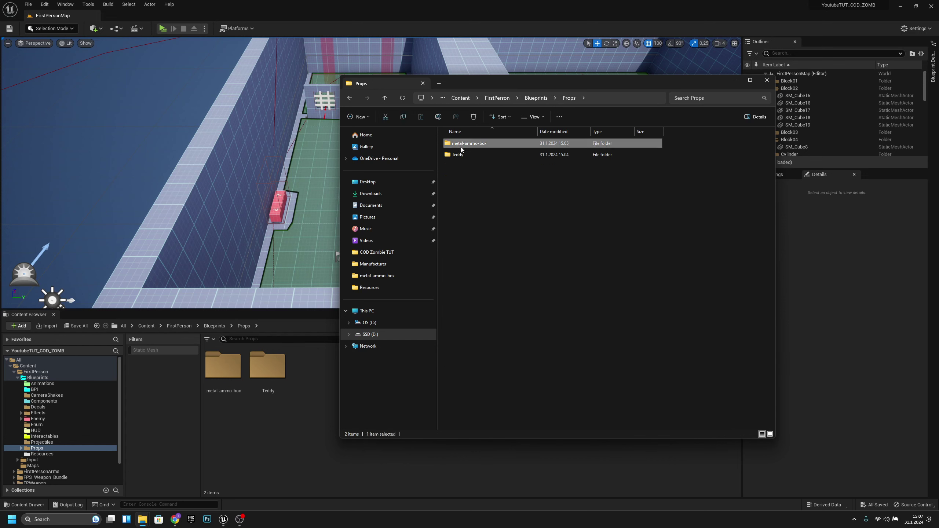
double_click(461, 147)
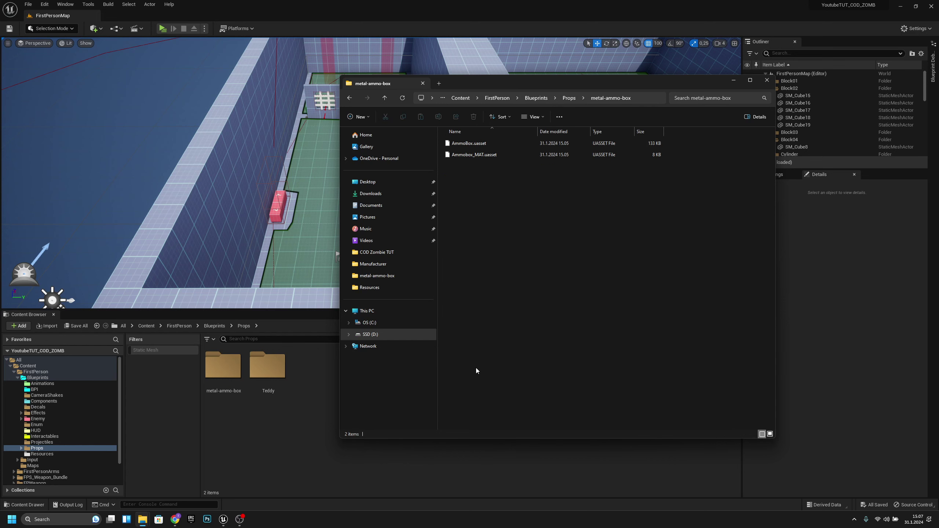
Step: Copy the Materials folder from Resources/metal-ammo-box into the project's metal-ammo-box folder
mouse_move(142, 525)
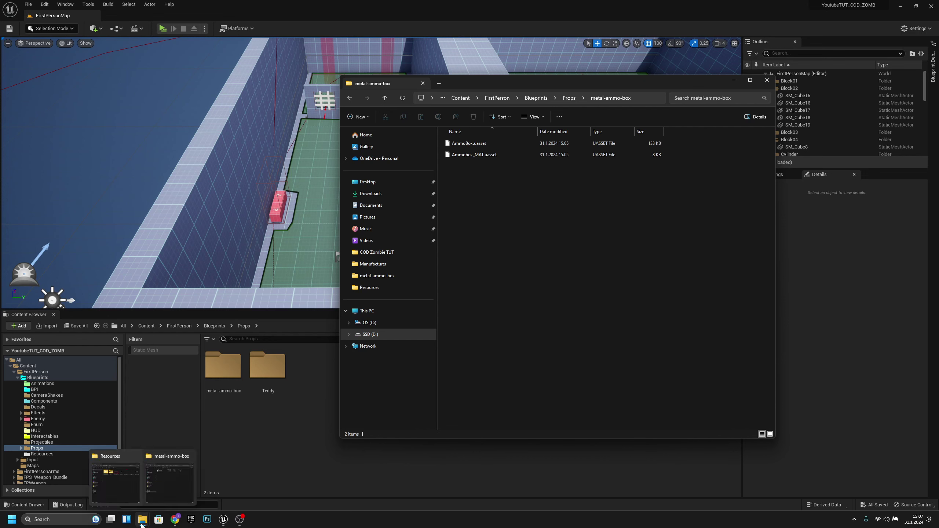
click(130, 489)
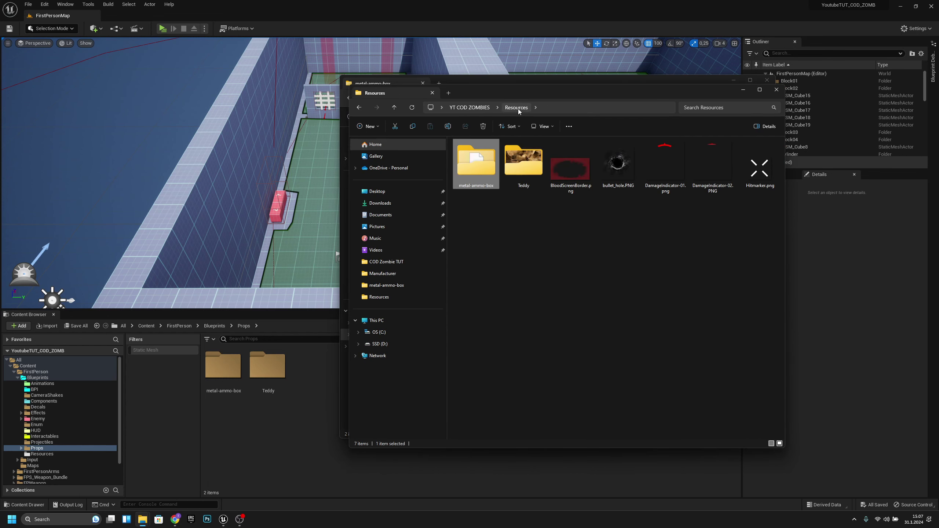
double_click(485, 182)
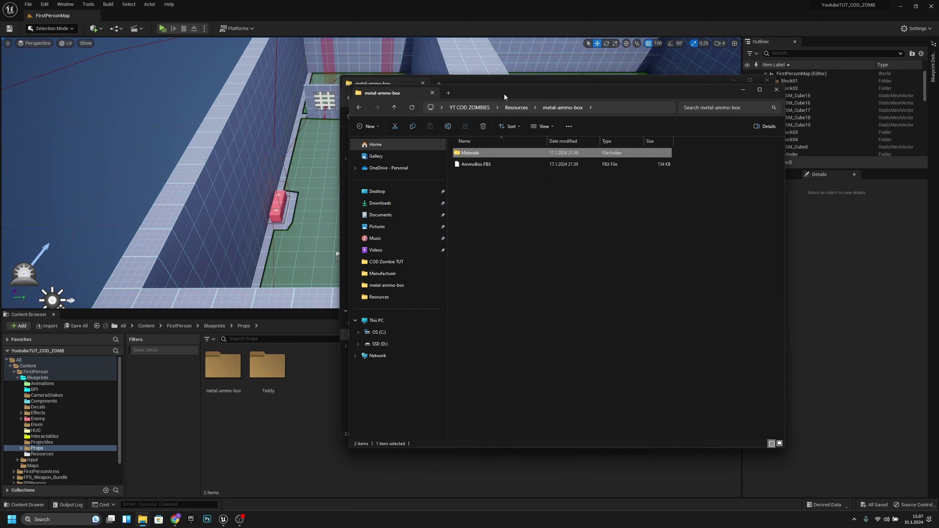
drag(505, 97, 752, 108)
drag(724, 175, 481, 188)
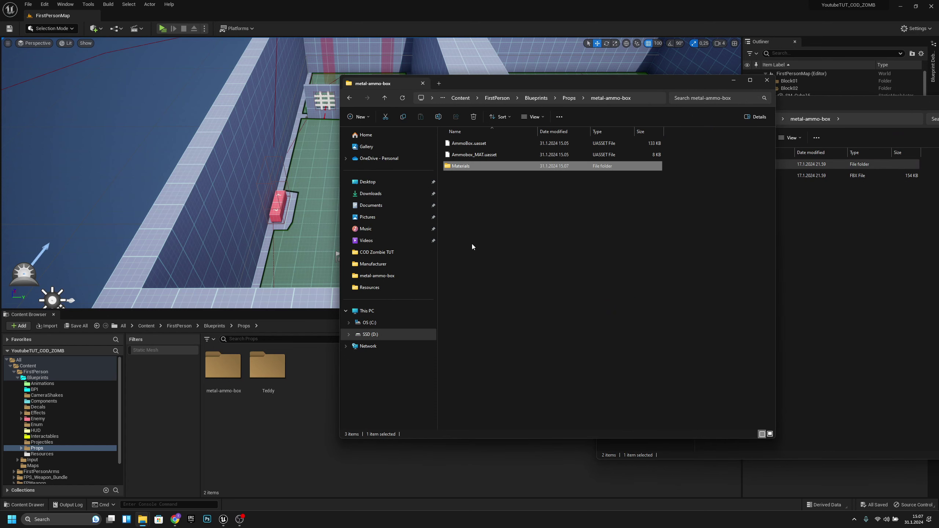
click(553, 226)
drag(887, 102, 755, 104)
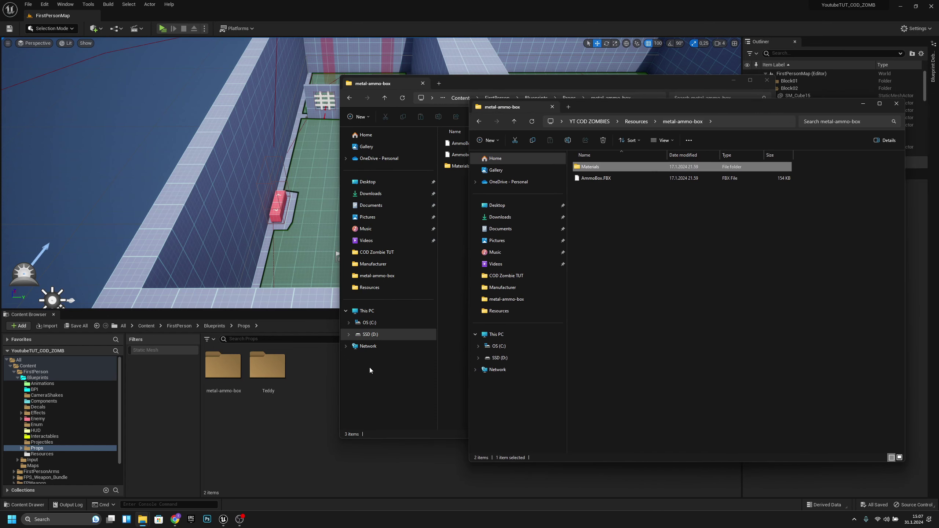
Step: Switch back to the Unreal Editor and check the AmmoBox textures in the metal-ammo-box/Materials folder
click(269, 435)
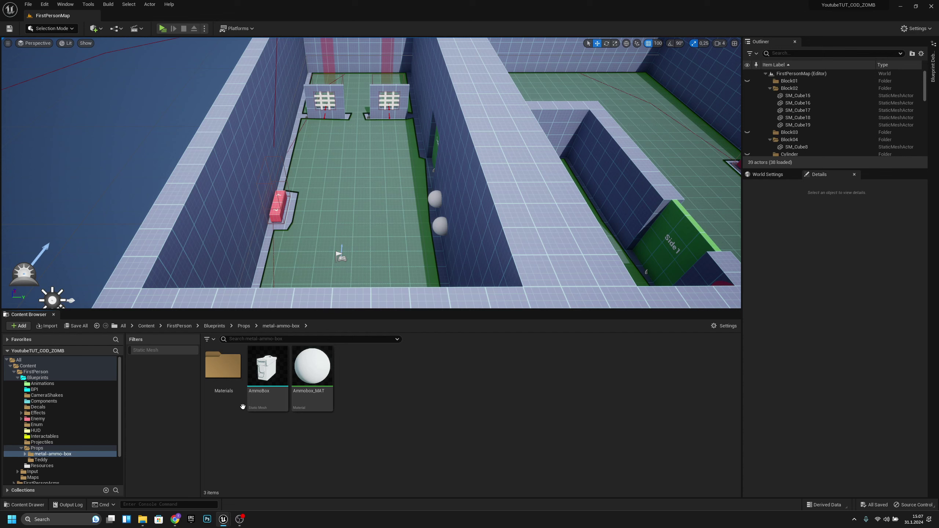
double_click(224, 374)
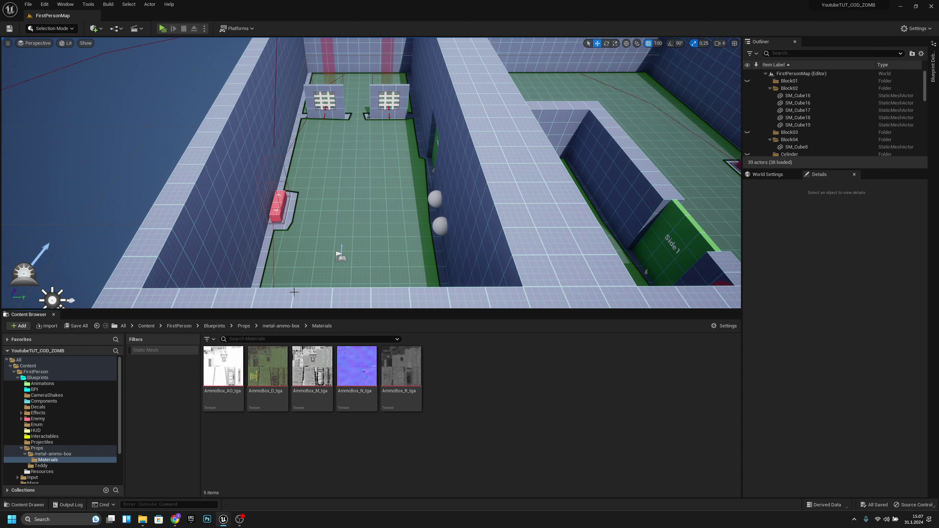
click(292, 325)
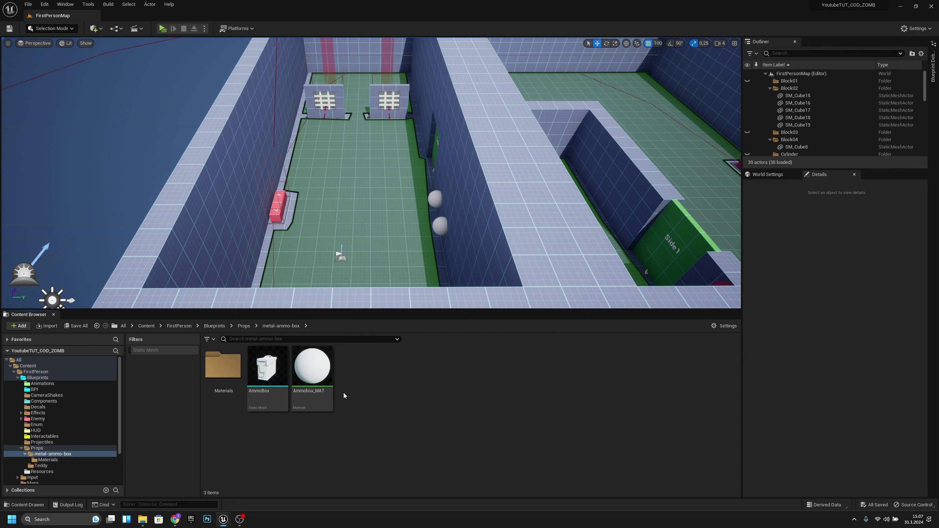
Step: Open the Ammobox_MAT material docked beside FirstPersonMap, delete its Param node and shift the material output node farther right
double_click(312, 368)
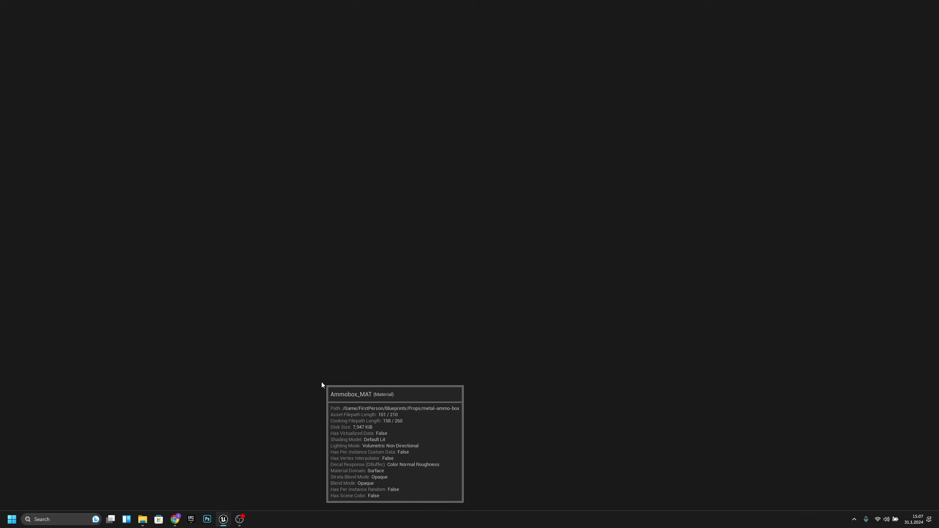
drag(76, 14, 164, 13)
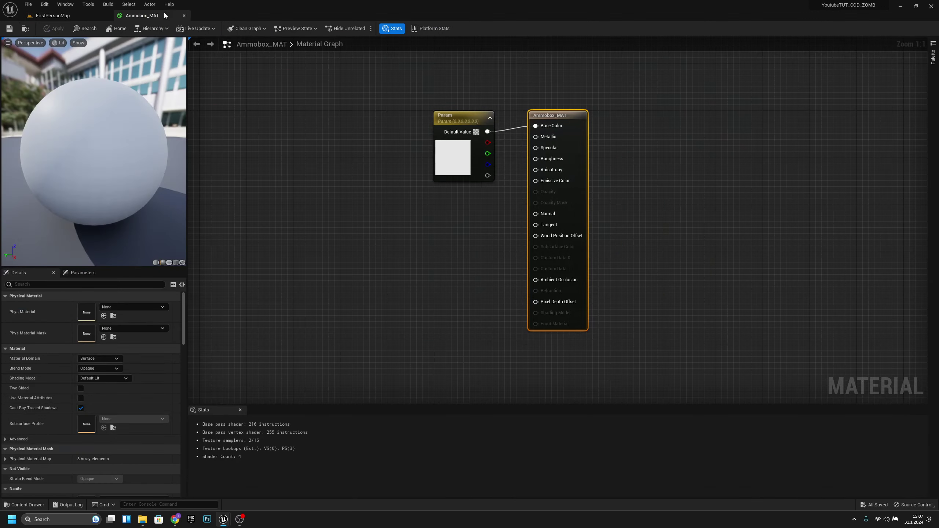
right_drag(453, 255, 496, 274)
drag(545, 248, 486, 109)
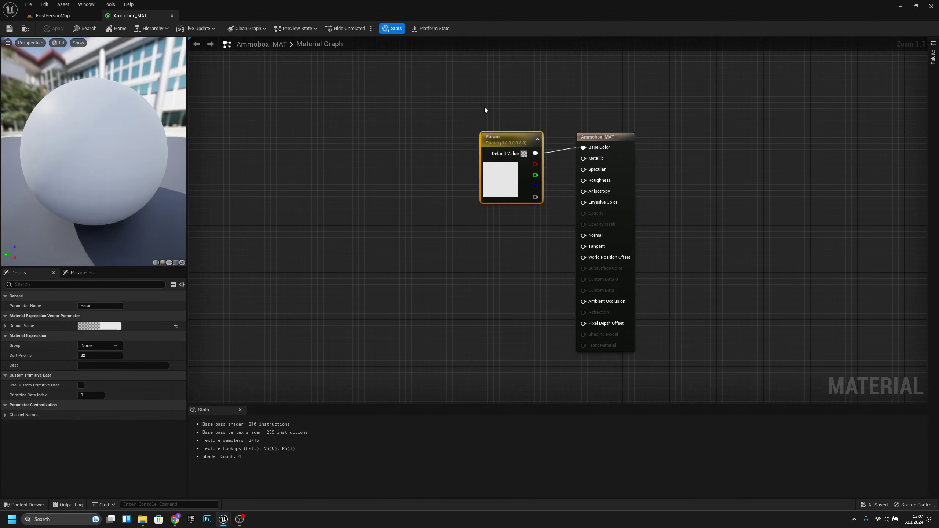
key(Delete)
drag(624, 140, 706, 141)
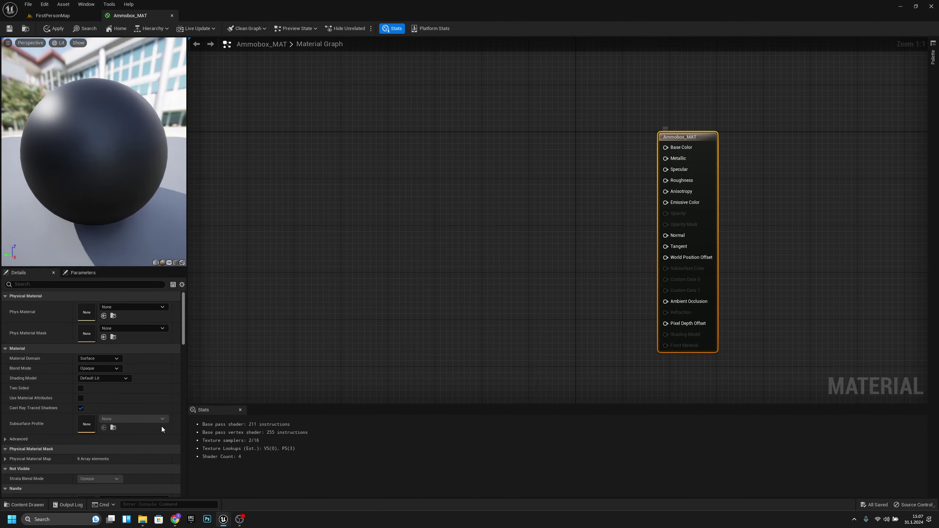
Step: Add all five AmmoBox textures (AO, D, M, N and R) from the Materials folder to the Ammobox_MAT graph
click(68, 15)
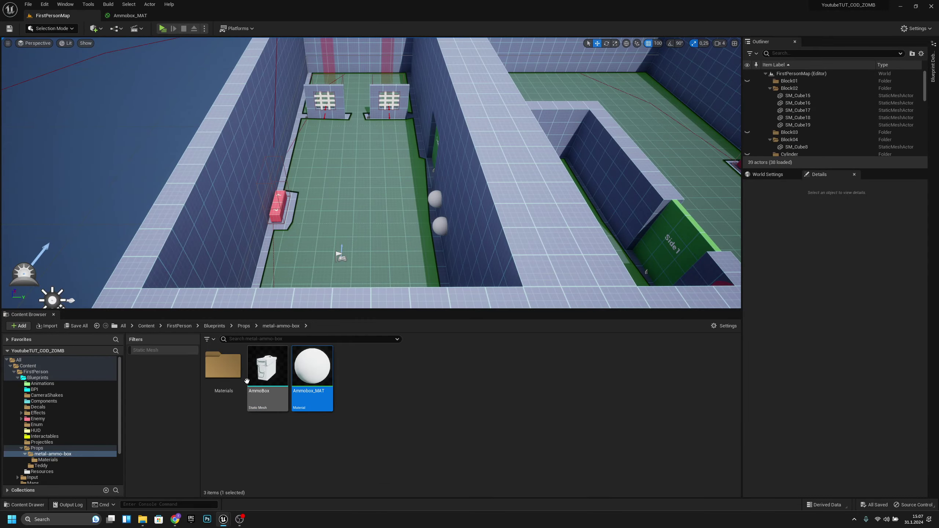
double_click(229, 369)
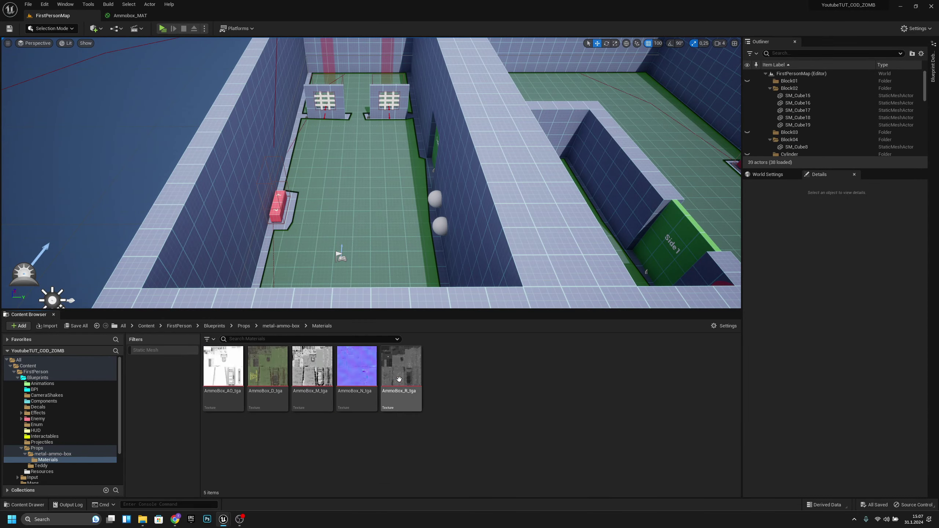
click(223, 366)
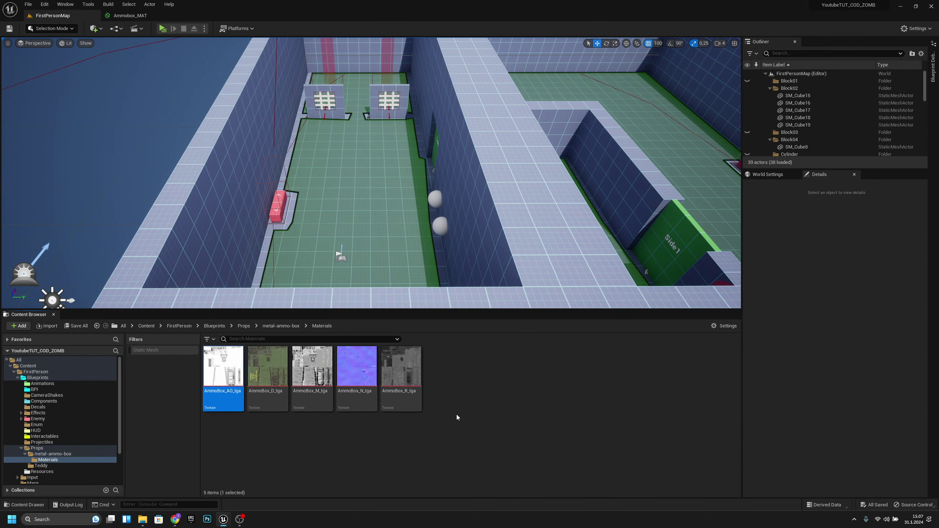
shift+click(401, 370)
drag(401, 370, 354, 143)
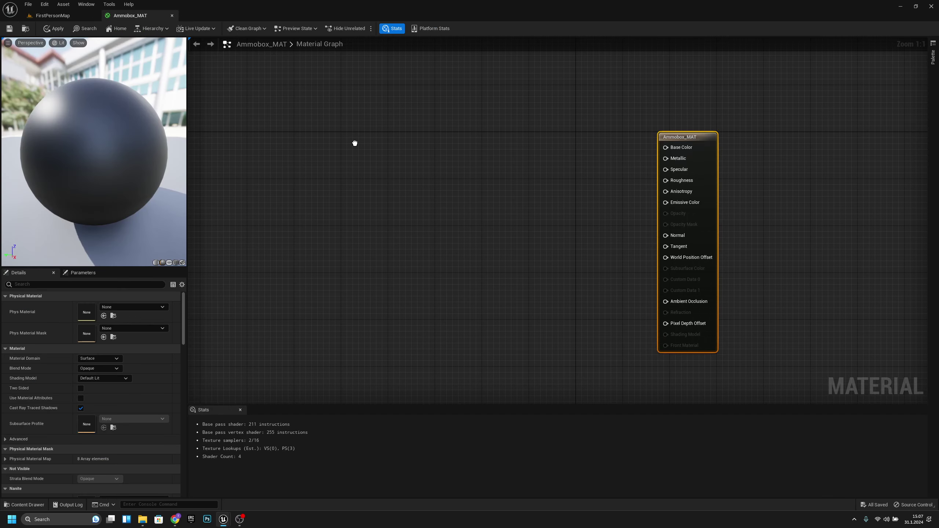
Step: Spread the five AmmoBox texture sample nodes into a vertical column ordered AO, D, M, N and R
drag(441, 197, 404, 344)
drag(440, 184, 420, 260)
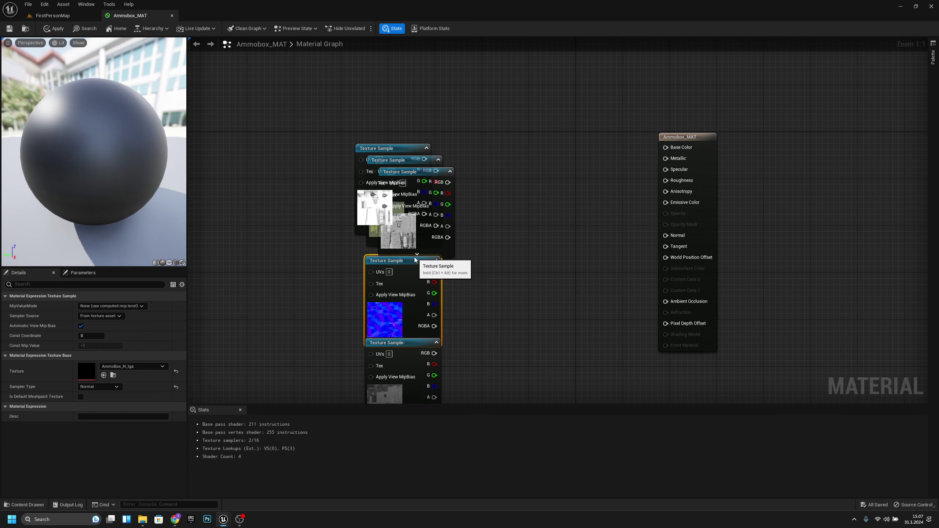
drag(389, 149, 400, 36)
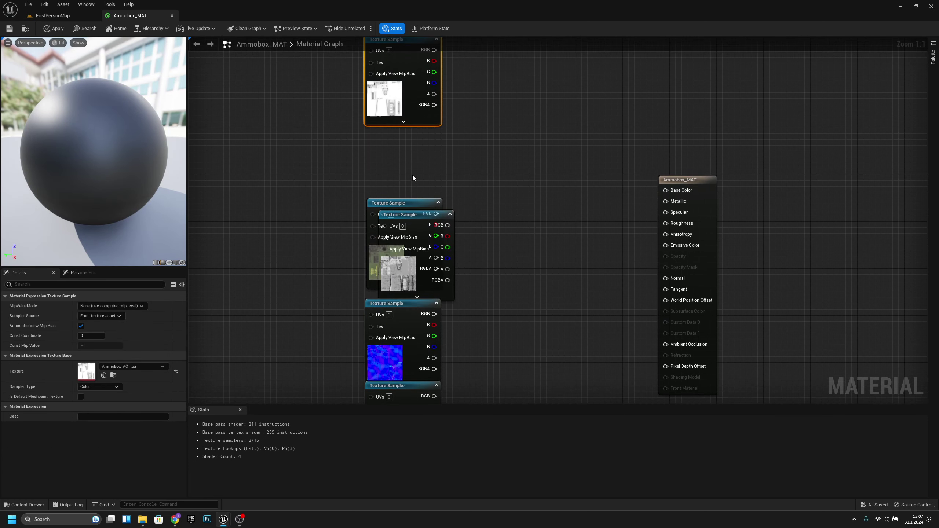
drag(411, 202, 409, 132)
drag(420, 219, 406, 231)
right_drag(406, 231, 436, 226)
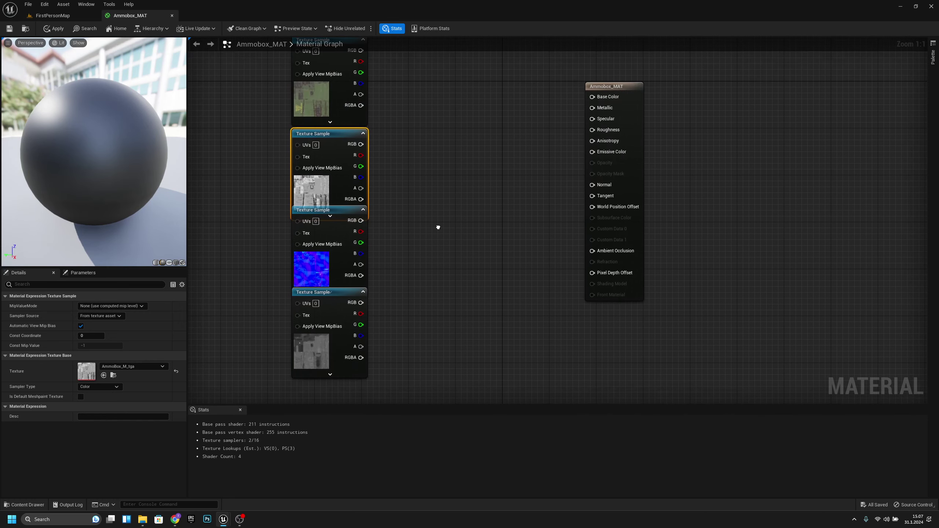
right_drag(409, 178, 425, 264)
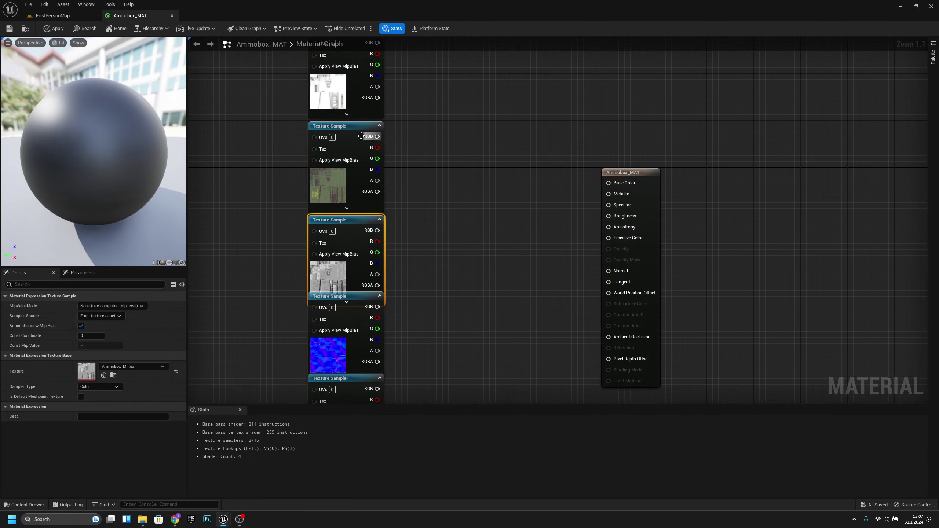
Step: Connect the RGB output of the AmmoBox_D texture sample to the material's Base Color
click(380, 142)
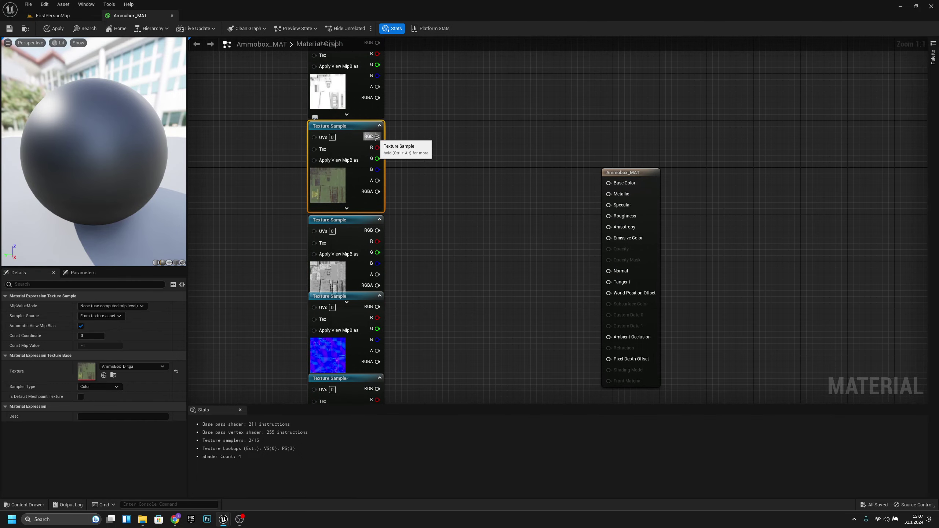
right_drag(389, 134, 383, 151)
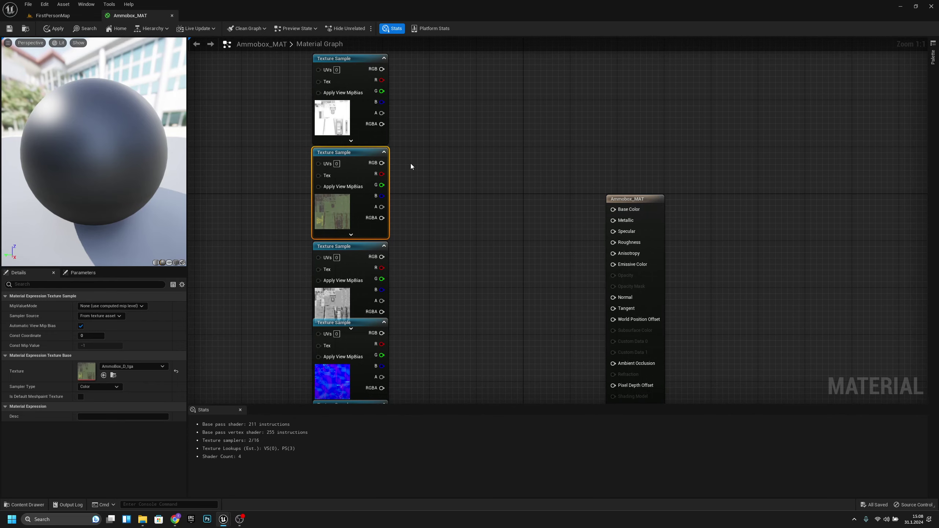
right_drag(411, 164, 365, 155)
drag(334, 136, 566, 182)
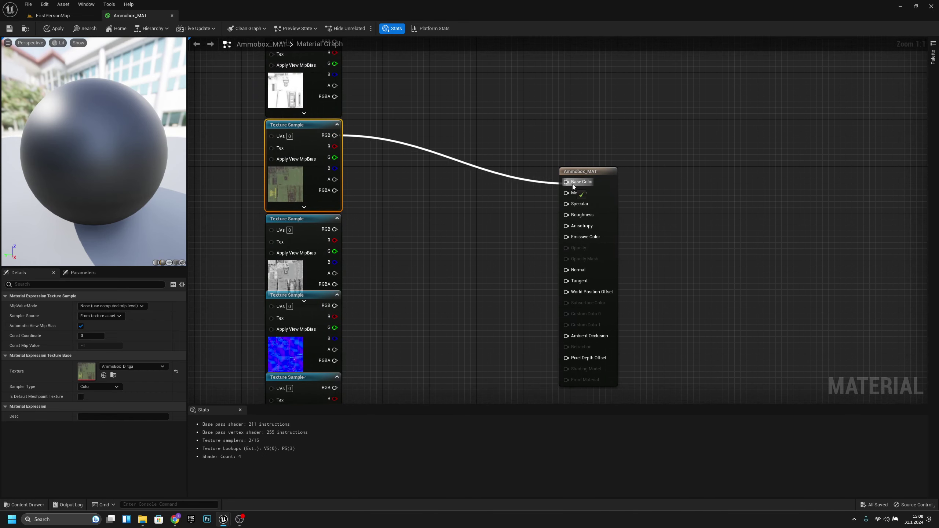
Step: Connect the AmmoBox_M texture's RGB output to Metallic and the AmmoBox_N texture's RGB output to Normal
right_drag(410, 93, 415, 135)
click(305, 80)
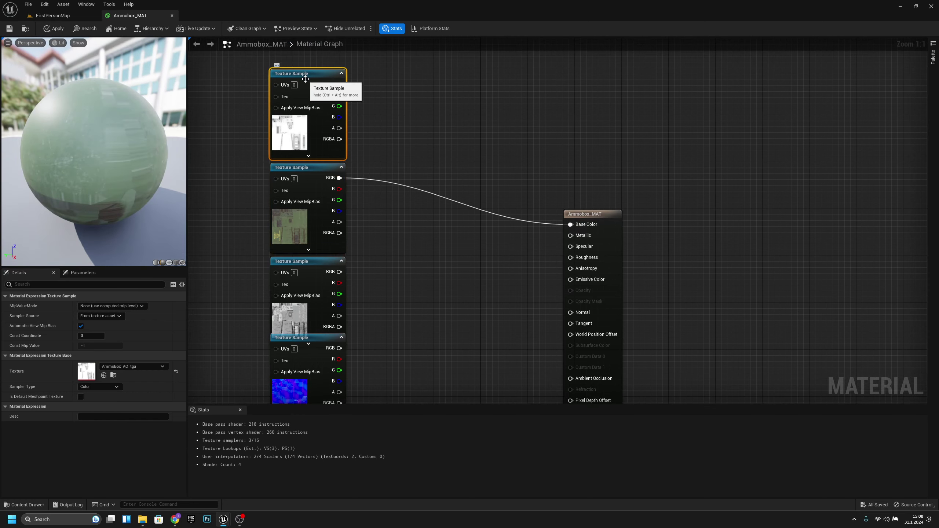
right_drag(391, 260, 415, 195)
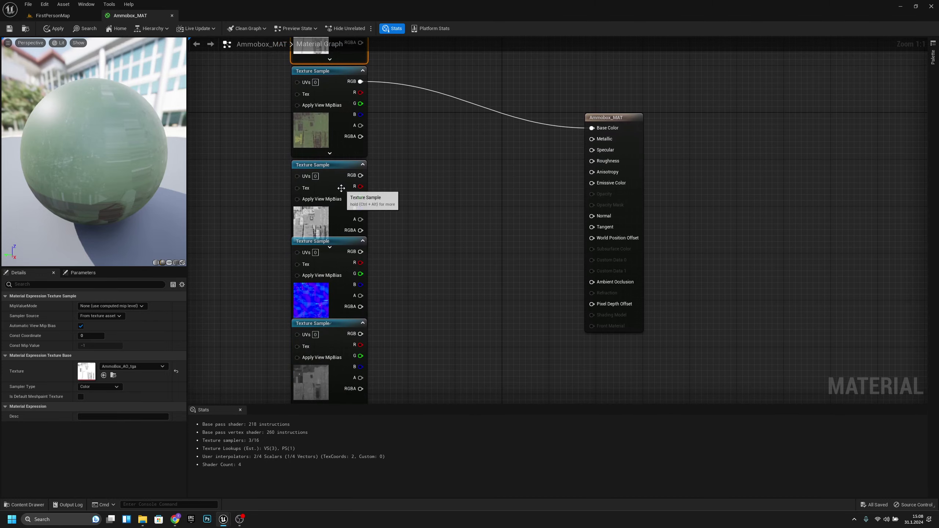
click(332, 184)
right_drag(421, 289, 411, 258)
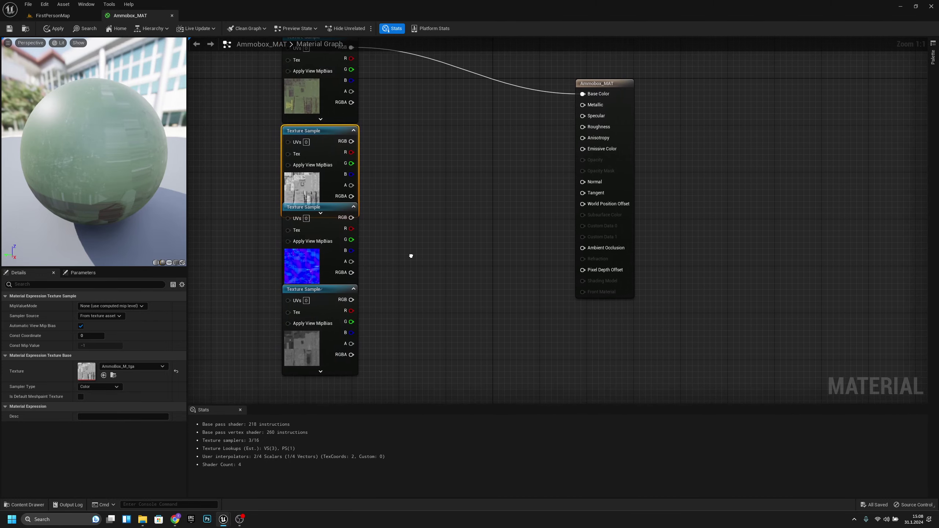
drag(348, 141, 588, 105)
click(349, 218)
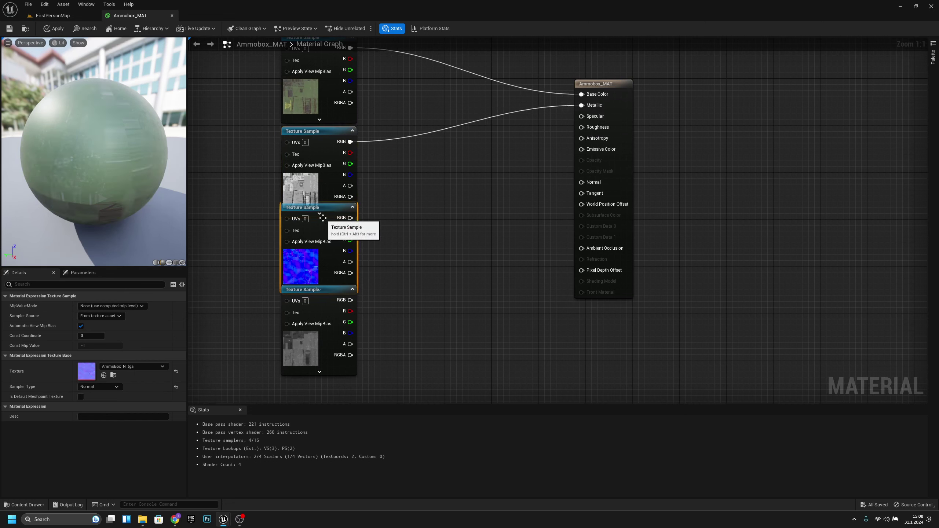
drag(350, 218, 589, 184)
Step: Connect the RGB output of the AmmoBox_R texture sample to the material's Roughness
right_drag(472, 176, 497, 152)
click(360, 282)
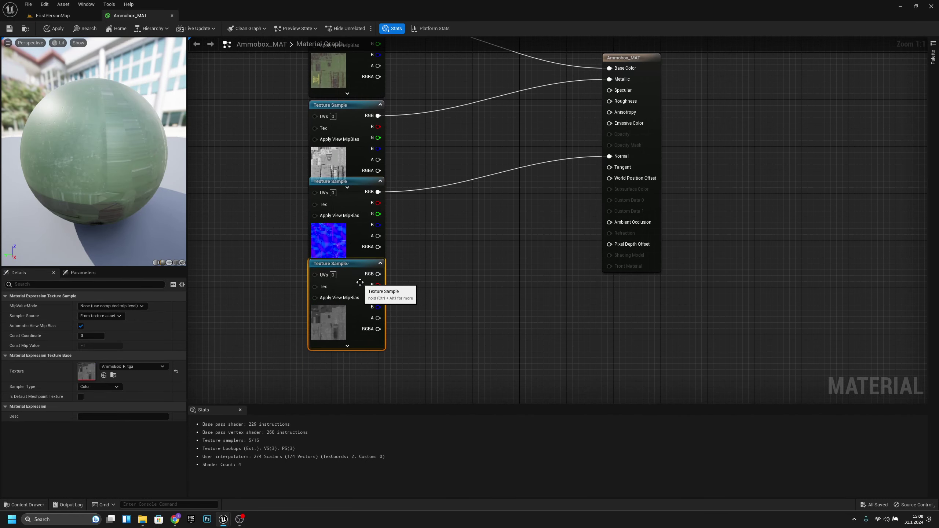
drag(379, 274, 609, 101)
Step: Rearrange the node column so the AmmoBox_R texture sits directly below AmmoBox_D, above the M and N textures
right_drag(478, 247, 483, 355)
drag(425, 300, 233, 280)
right_drag(232, 280, 341, 280)
drag(340, 280, 334, 286)
drag(484, 334, 483, 175)
drag(392, 400, 481, 250)
mouse_move(481, 250)
right_down()
mouse_move(472, 245)
mouse_move(479, 252)
right_up()
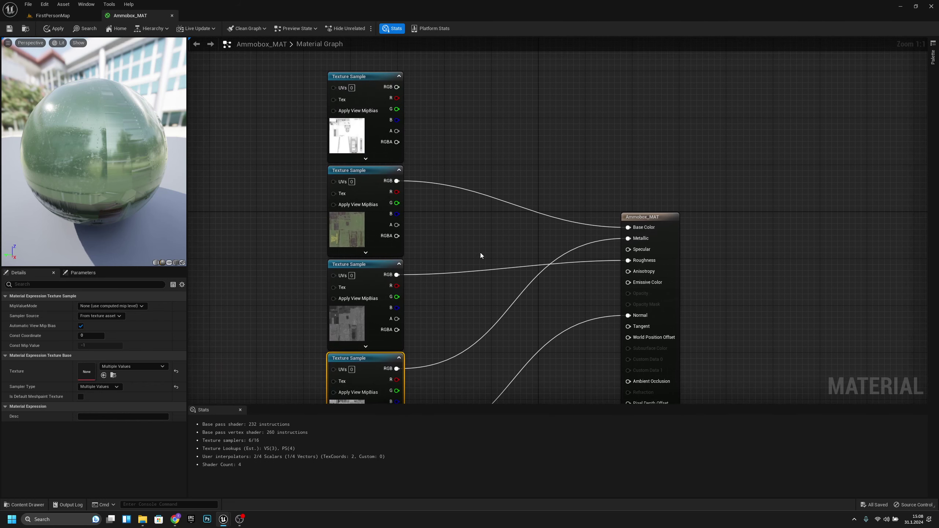
Step: Connect the RGB output of the AmmoBox_AO texture sample to the material's Anisotropy
click(370, 88)
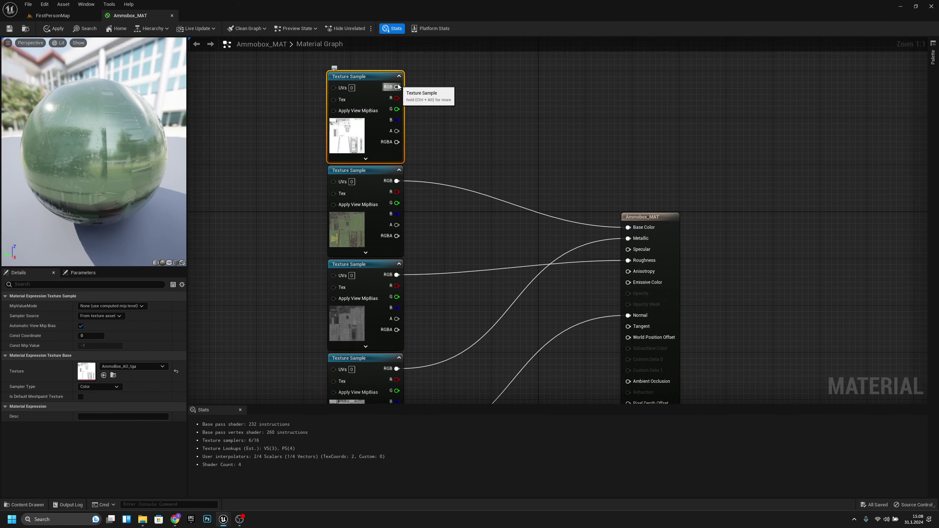
drag(398, 91, 650, 274)
right_drag(550, 317, 526, 183)
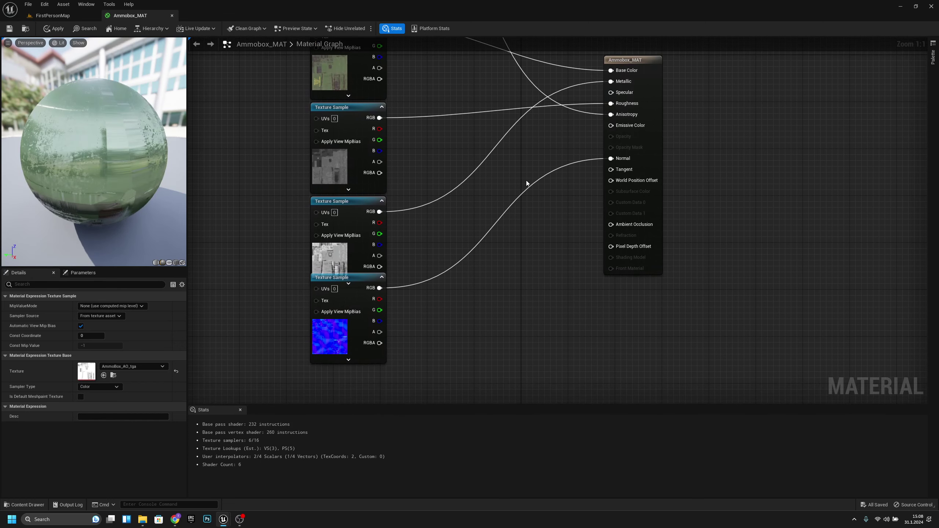
Step: Move the AmmoBox_AO node between the R and M textures, close the gap in the column, and save the material
drag(431, 388, 278, 210)
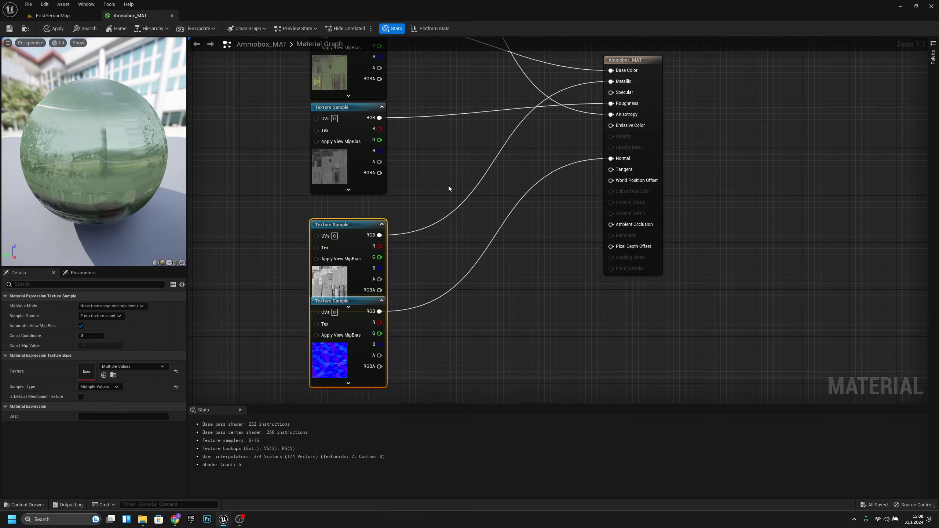
right_drag(448, 185, 445, 289)
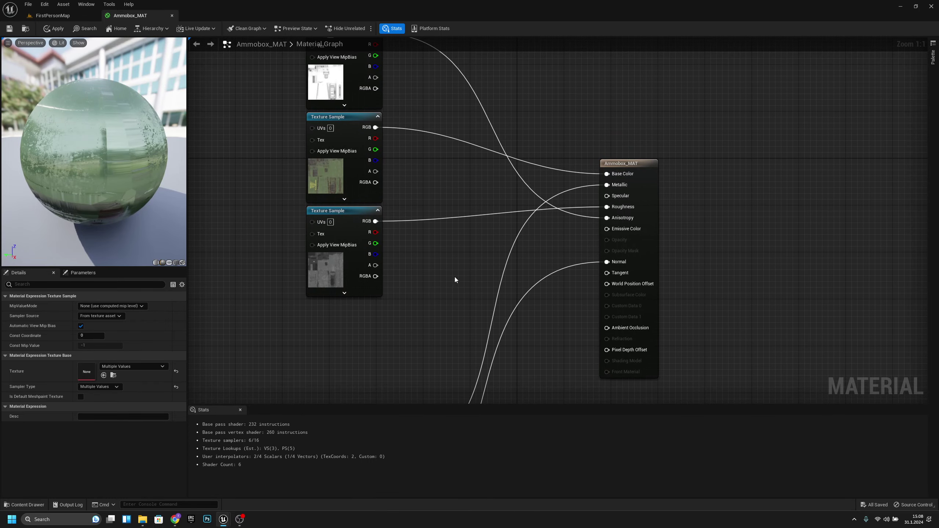
right_drag(438, 155, 441, 250)
drag(346, 117, 347, 342)
right_drag(441, 349, 389, 155)
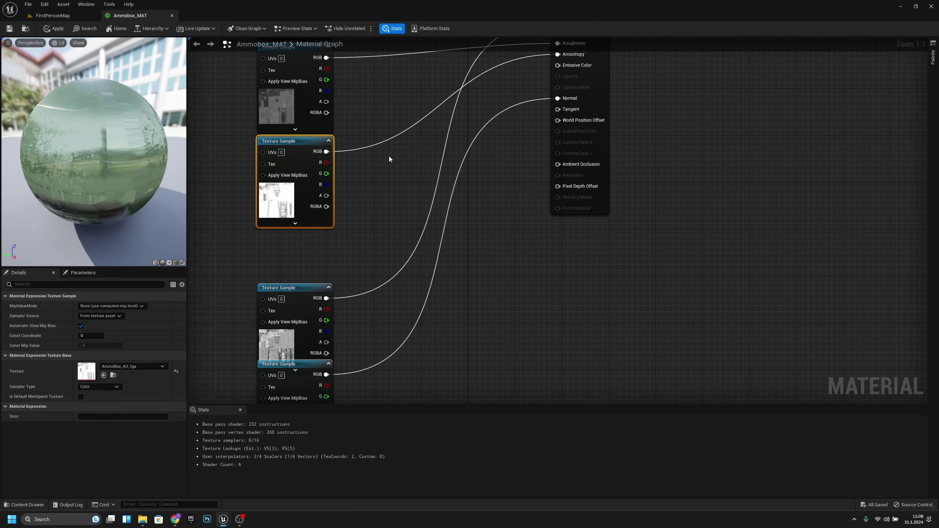
drag(360, 400, 241, 294)
drag(298, 288, 298, 245)
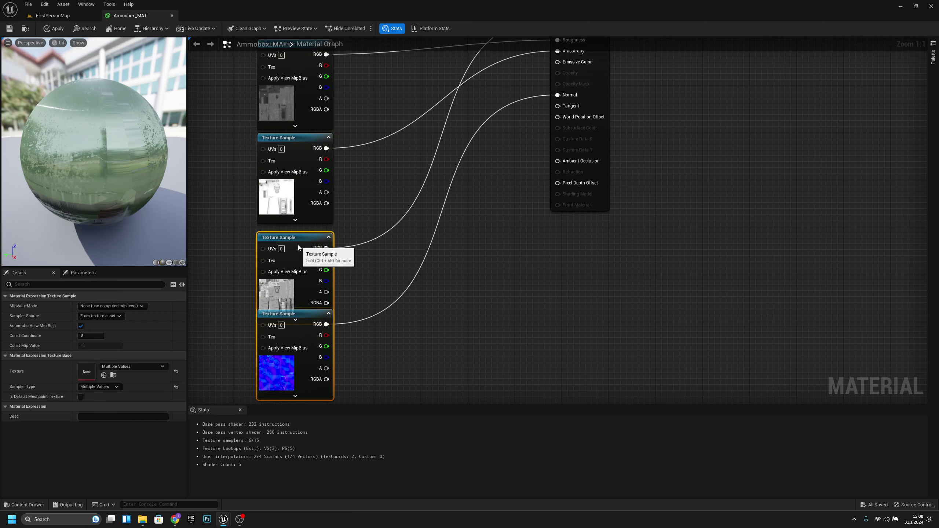
click(9, 30)
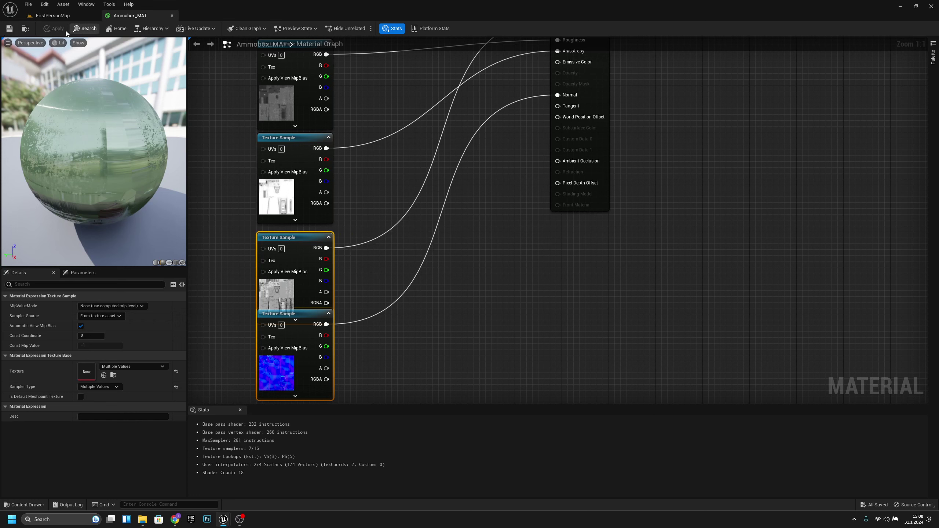
Step: Open the AmmoBox mesh from the metal-ammo-box folder, examine its textured surface from several sides, and close it
click(53, 15)
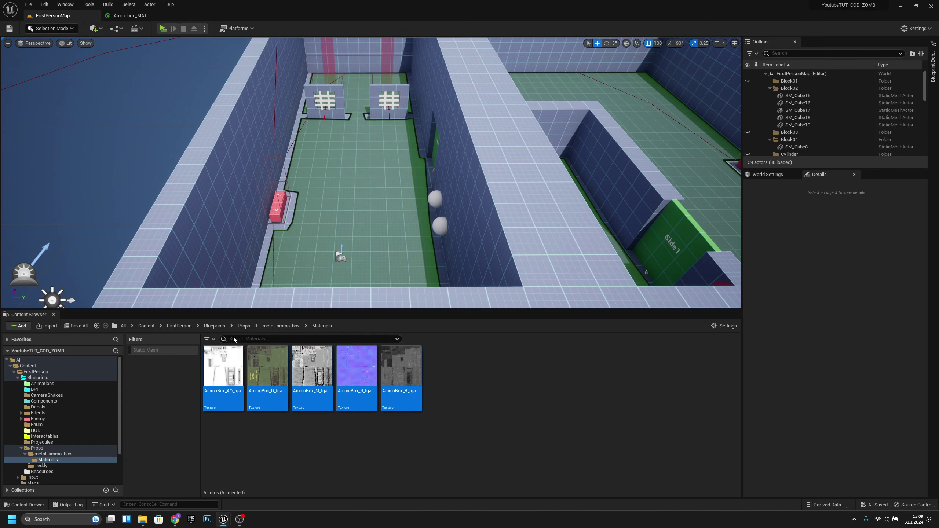
click(284, 326)
click(267, 370)
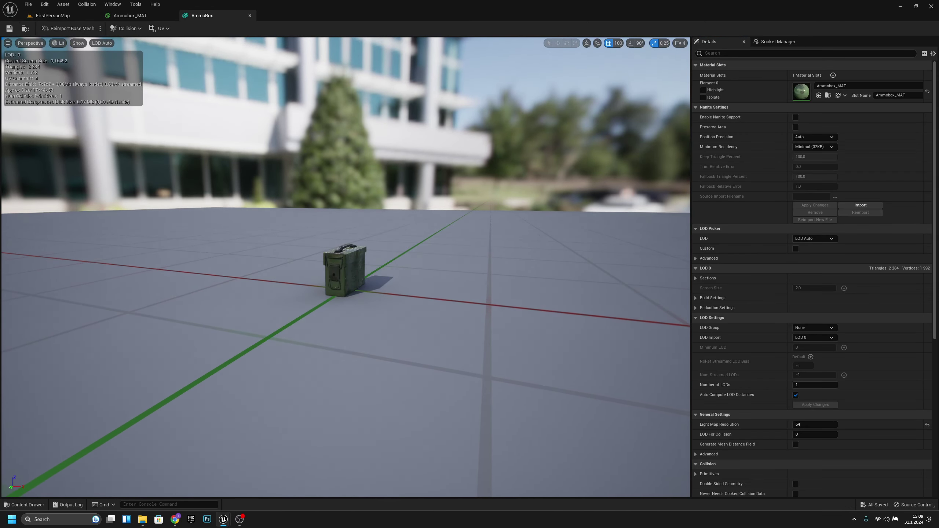
key(a)
right_drag(348, 373, 492, 370)
key(d)
key(a)
right_drag(377, 278, 377, 290)
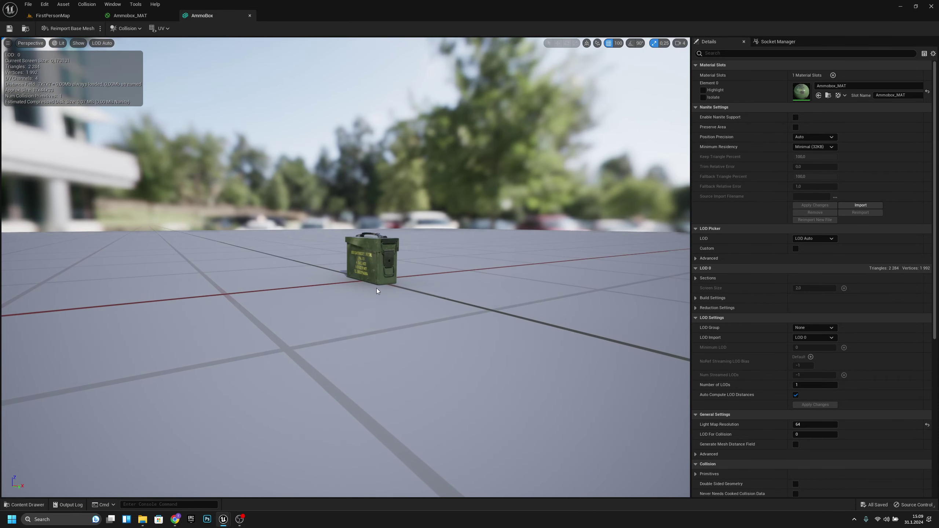
click(249, 15)
Step: Add a Constant3Vector node below and beside the Normal texture, and move the material output node farther right
right_drag(495, 300, 505, 187)
right_click(404, 249)
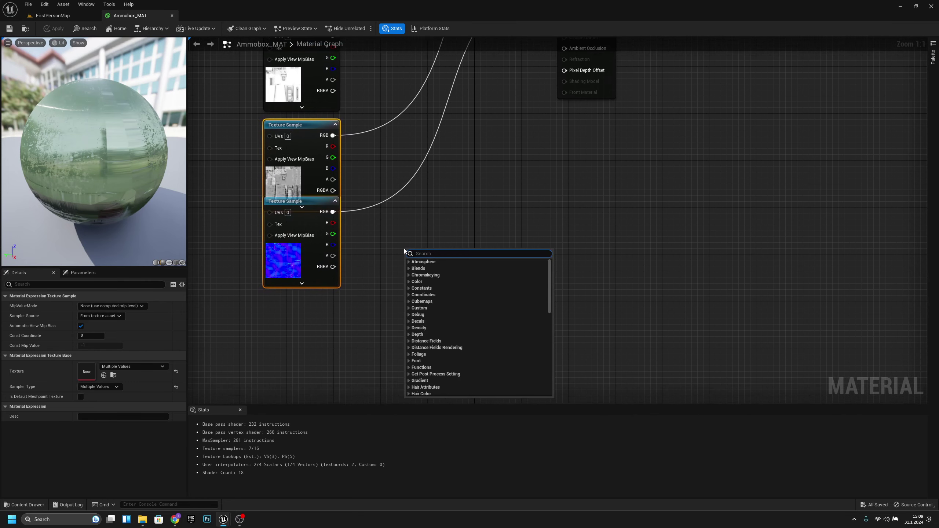
click(405, 247)
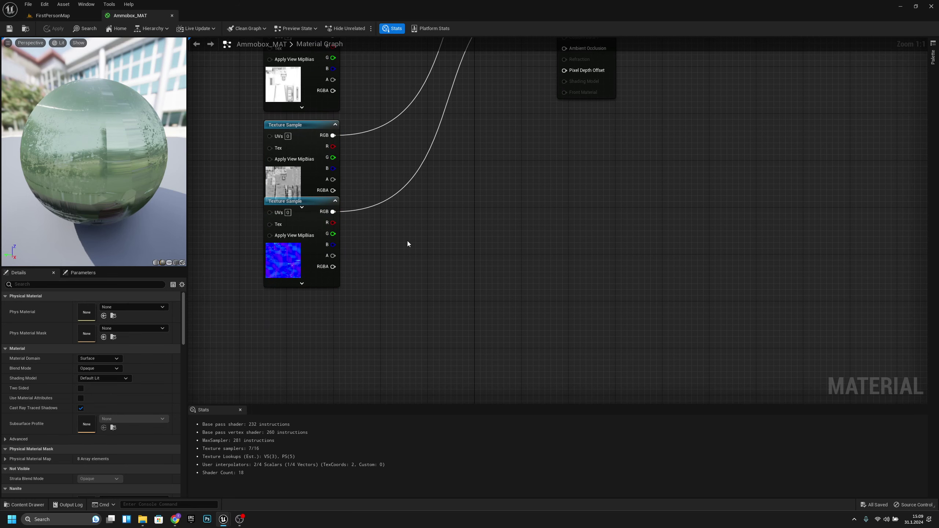
right_drag(461, 224, 413, 266)
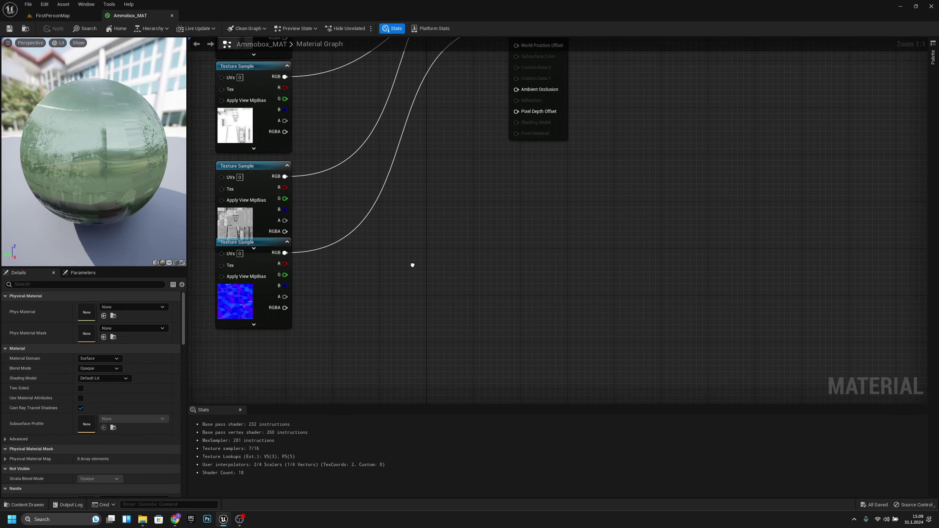
key(3)
click(355, 276)
right_drag(441, 272, 420, 272)
right_drag(433, 235, 468, 292)
scroll(467, 291, down, 1)
right_drag(514, 248, 496, 312)
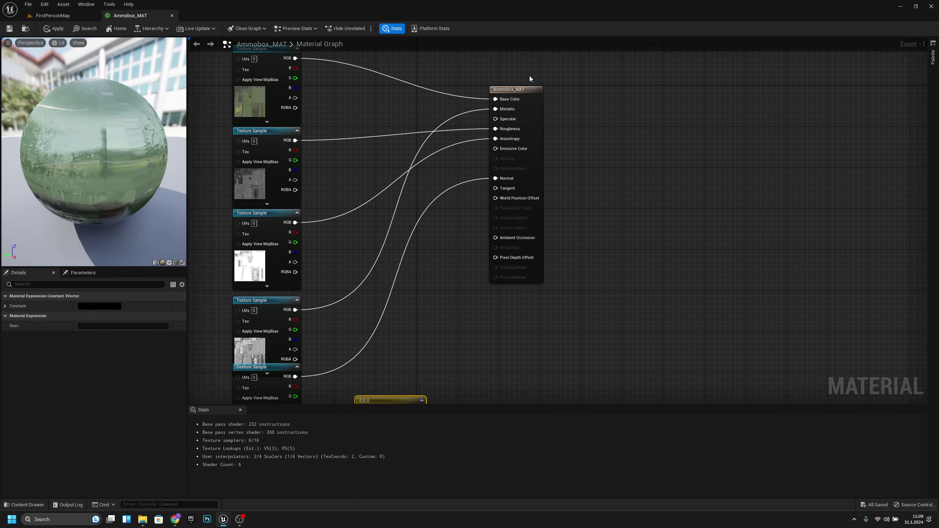
drag(537, 99, 661, 160)
right_drag(523, 340, 559, 201)
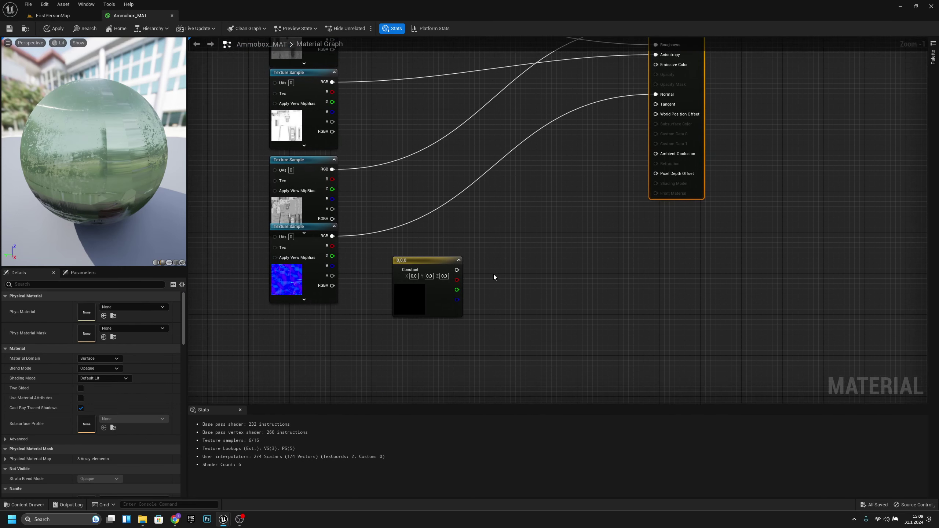
Step: Set the Constant3Vector colour to pale yellow with R 1.0, G 0.964397 and B 0.473958
double_click(411, 305)
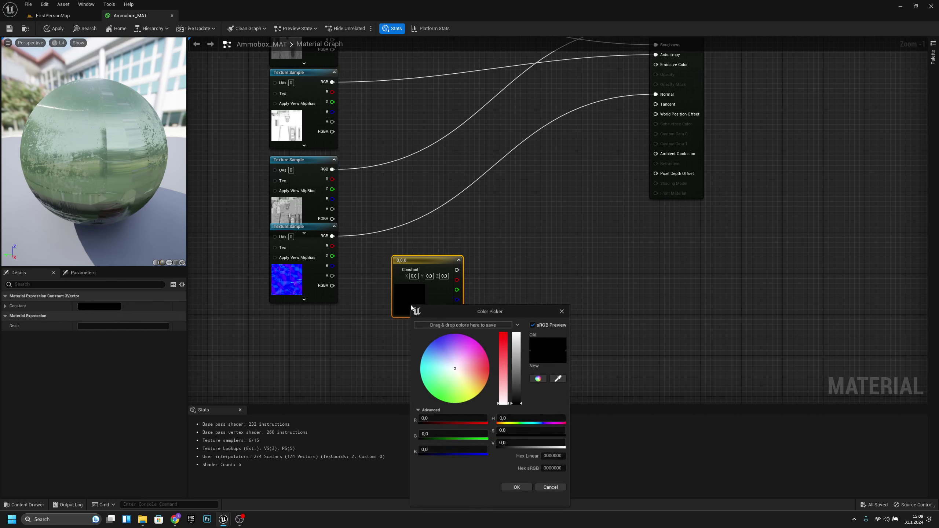
click(477, 395)
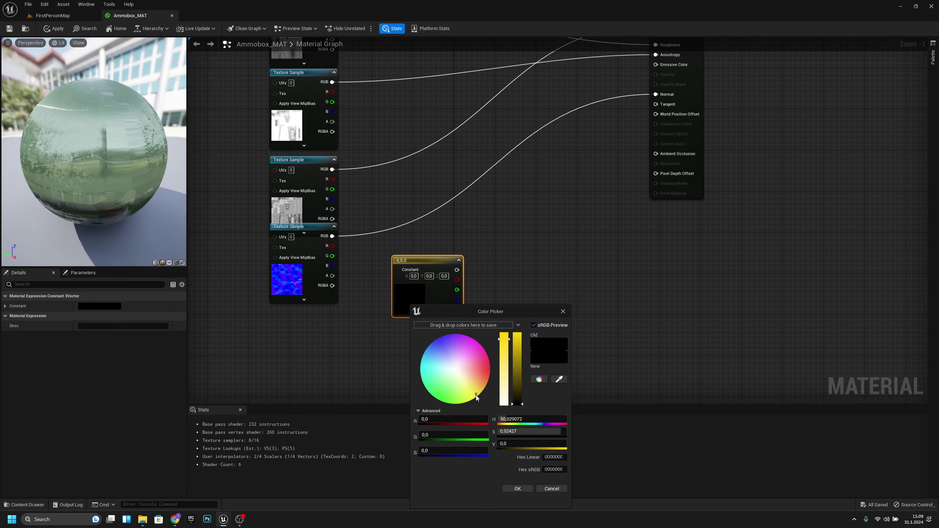
drag(475, 395, 465, 400)
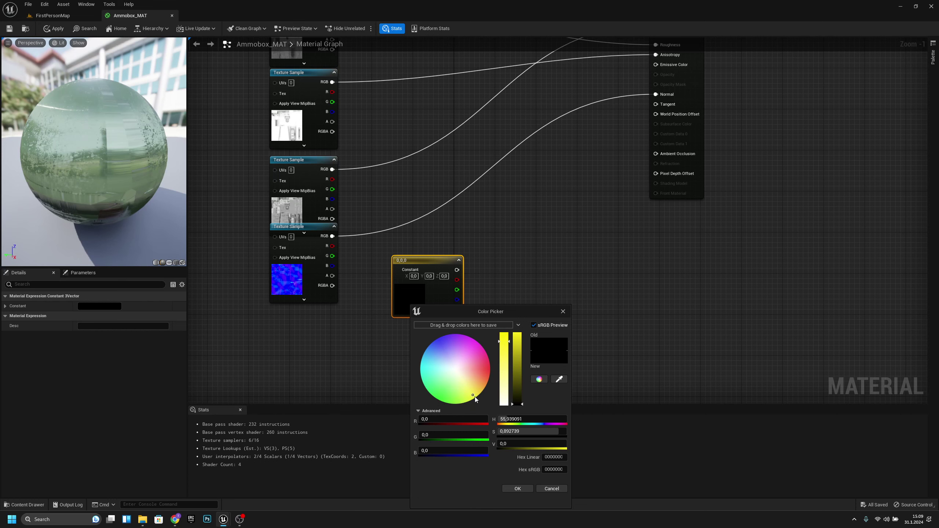
drag(503, 386, 523, 342)
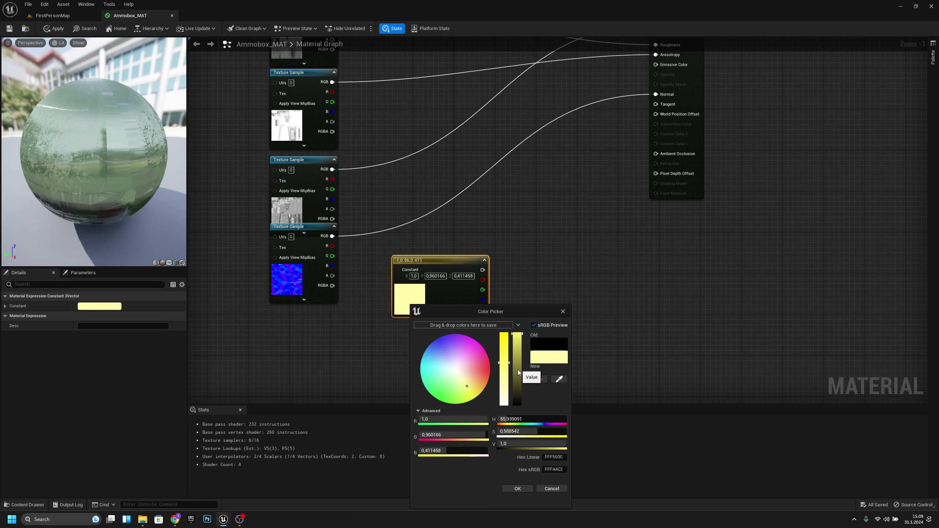
drag(506, 358, 505, 354)
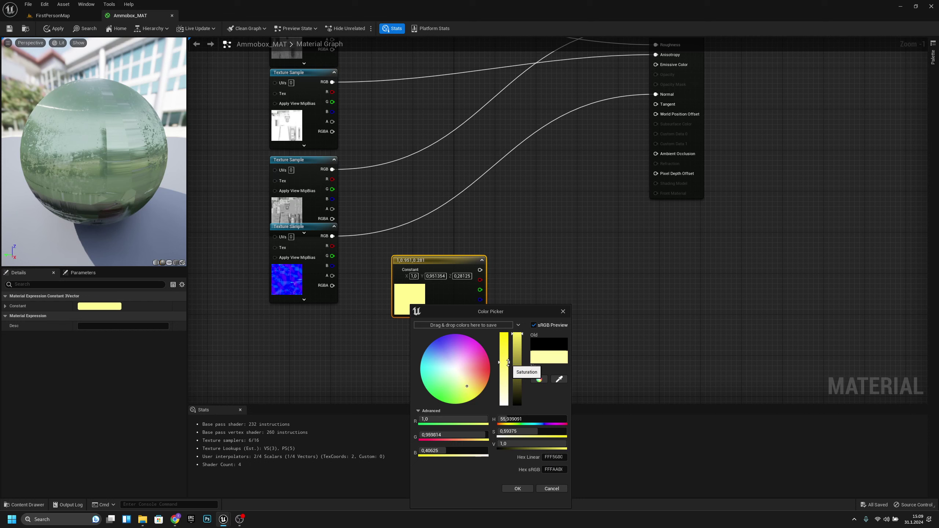
drag(507, 362, 508, 369)
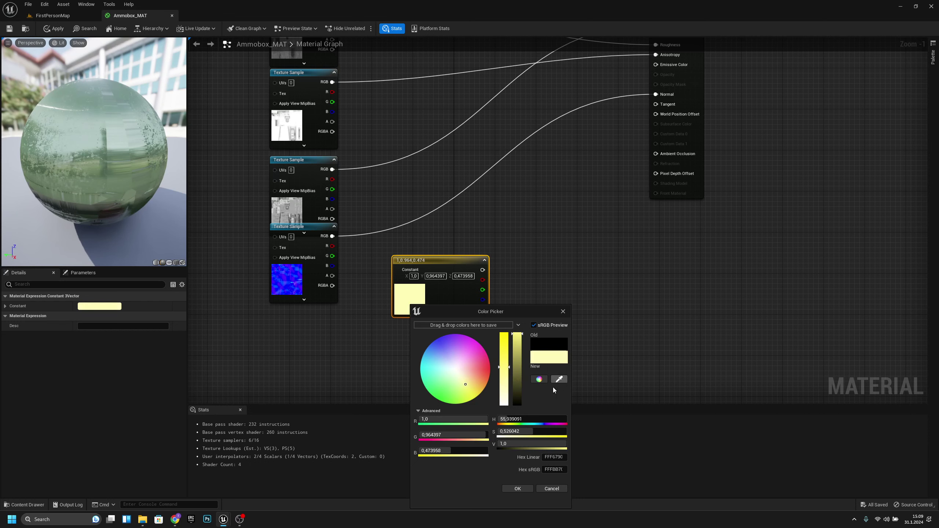
click(517, 489)
Step: Add a Multiply node beside the pale yellow Constant3Vector and connect the colour output to its A input
right_drag(523, 322, 409, 298)
right_click(427, 245)
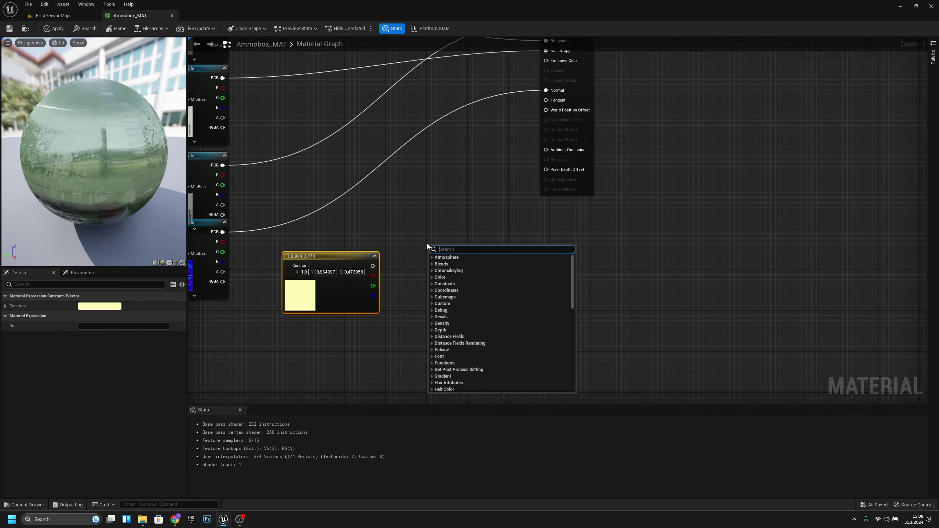
text(multi)
key(Return)
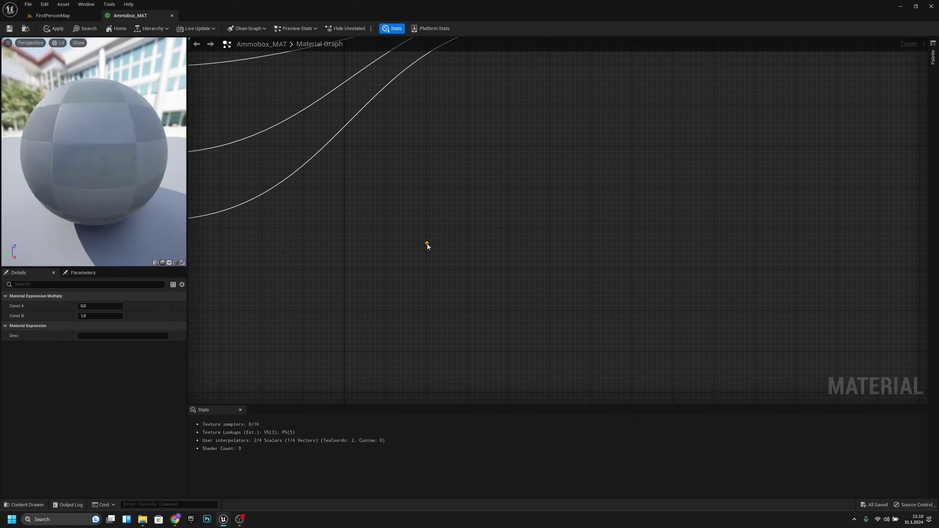
drag(372, 265, 432, 257)
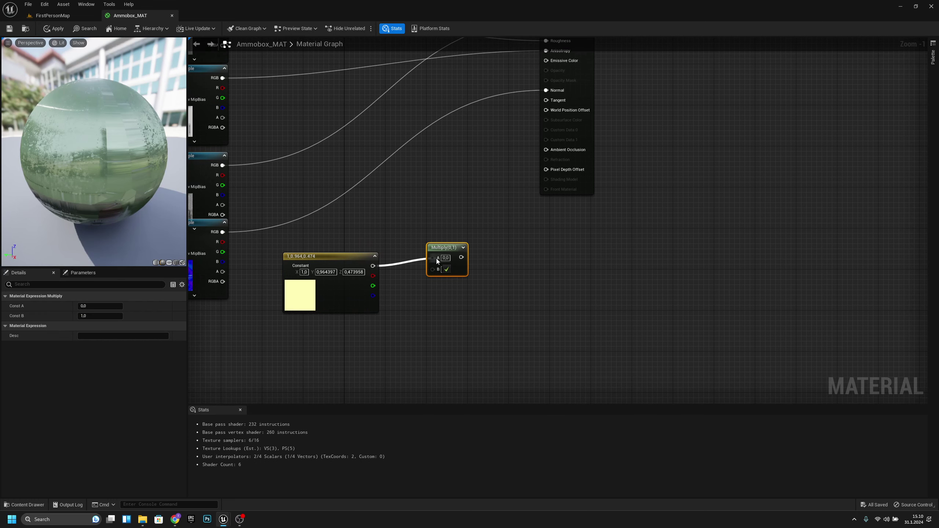
Step: Set the Multiply node's B value to 0.1, connect its output to Emissive Color, and save the material
click(445, 268)
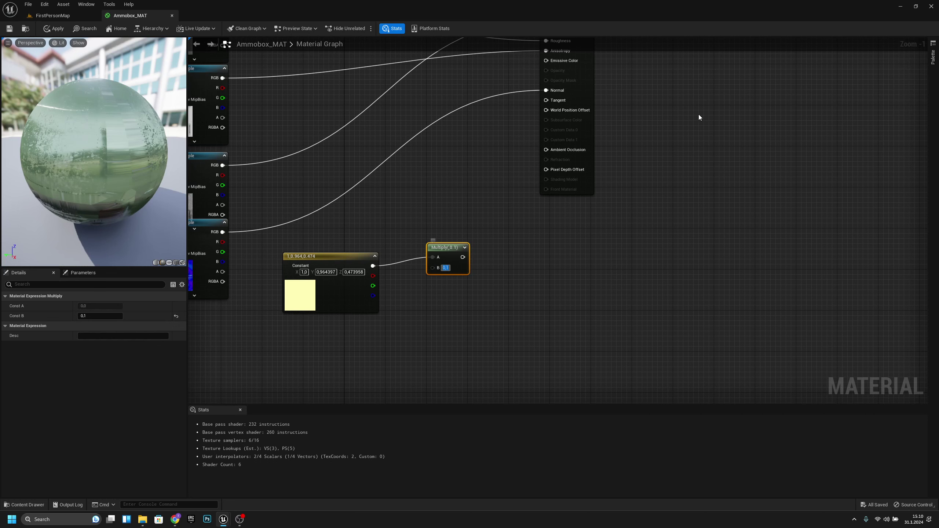
right_drag(547, 207, 539, 301)
drag(455, 352, 546, 156)
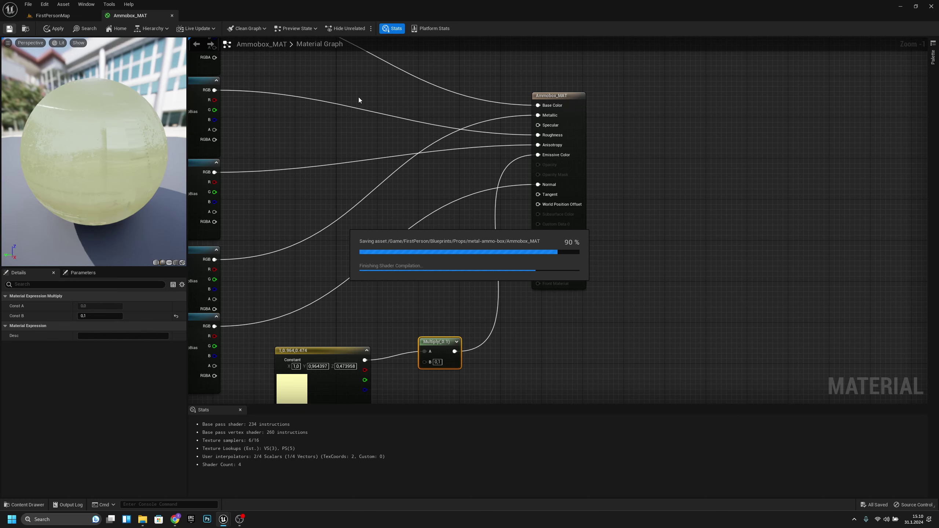
Step: Open the AmmoBox mesh from the metal-ammo-box folder and examine its emissive tint up close and from farther away
click(56, 15)
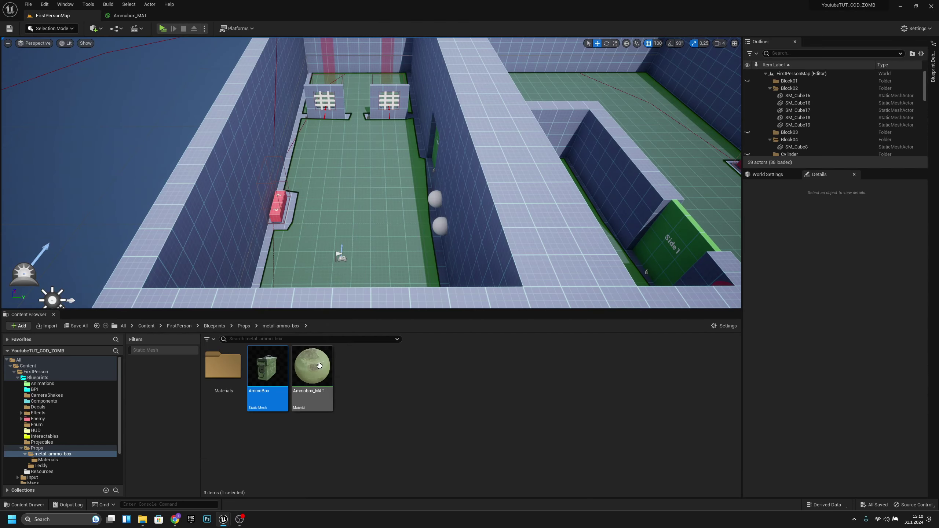
double_click(274, 381)
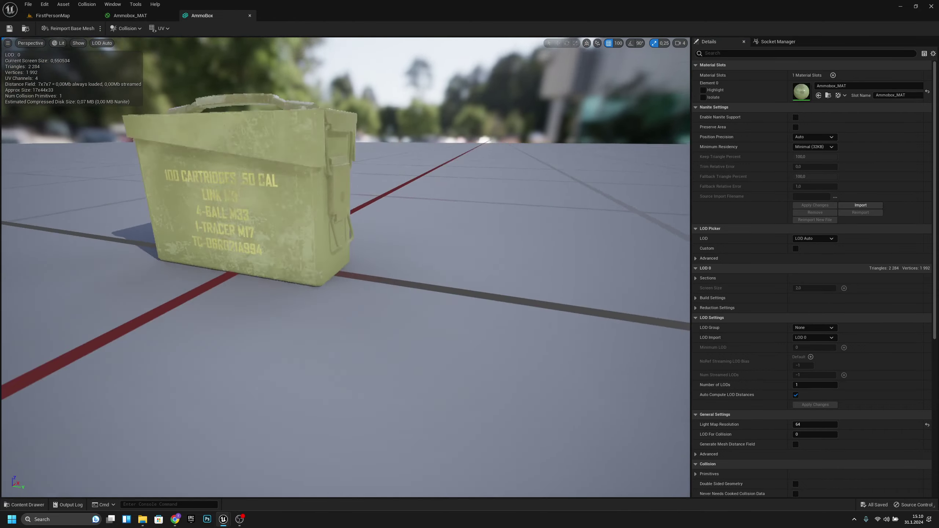
right_drag(346, 267, 468, 271)
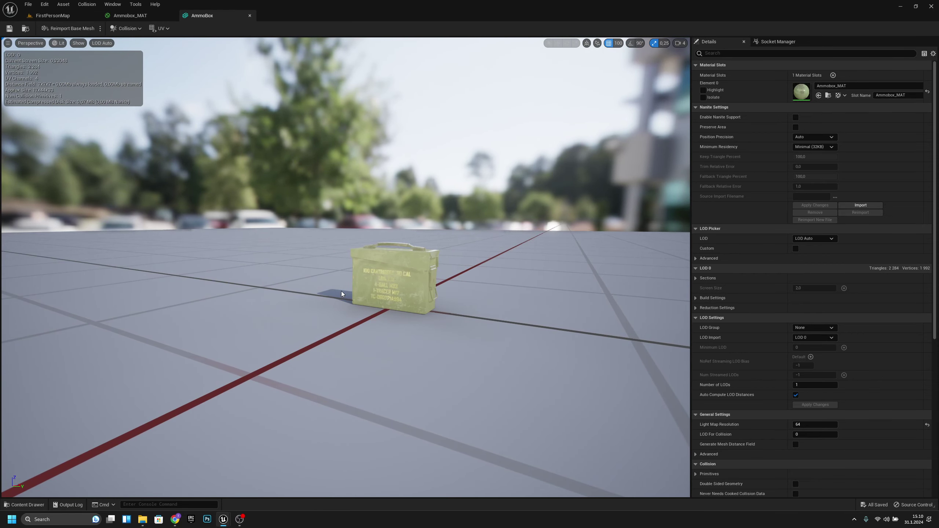
Step: Review the constant and Multiply nodes in Ammobox_MAT, and close the material and AmmoBox editors
click(130, 15)
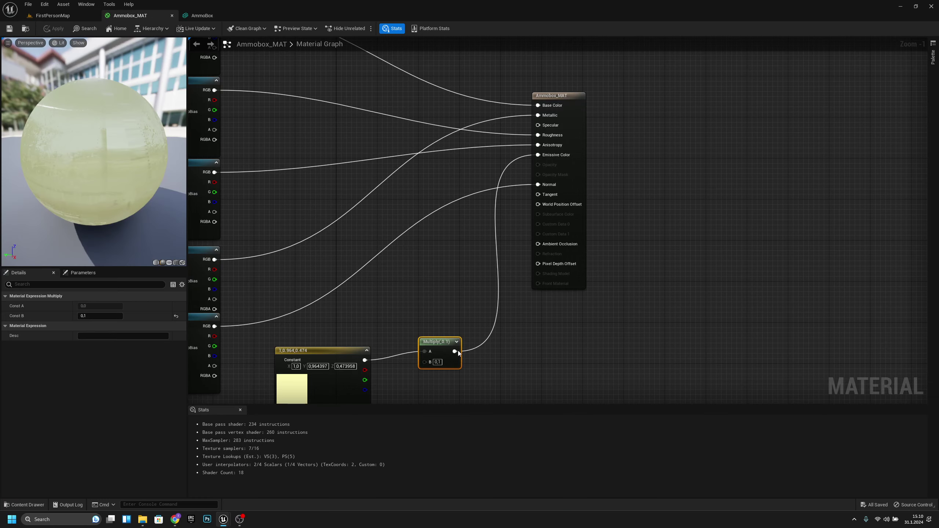
right_drag(309, 380, 289, 254)
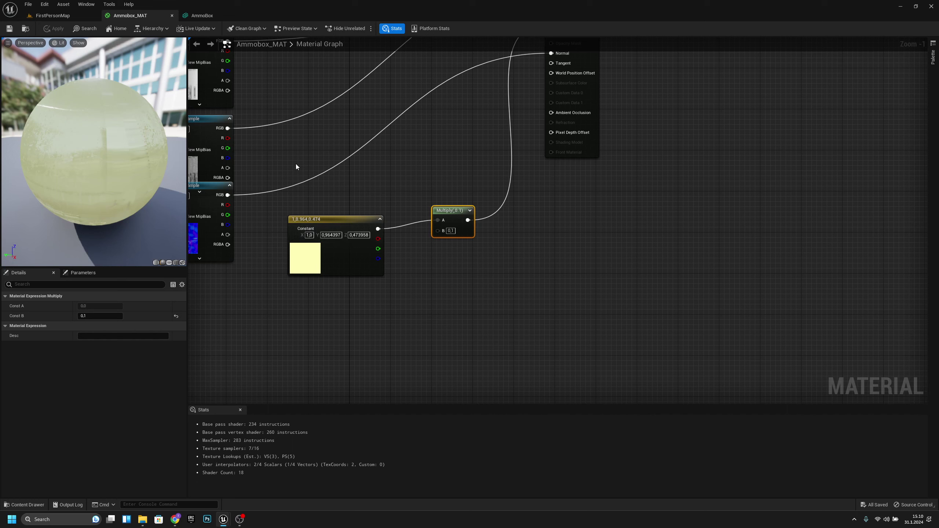
click(172, 15)
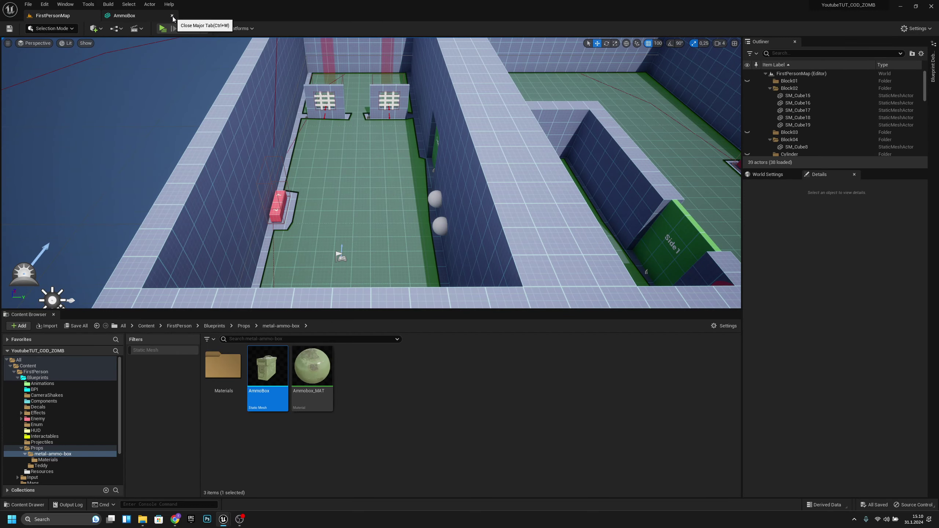
click(172, 15)
click(401, 456)
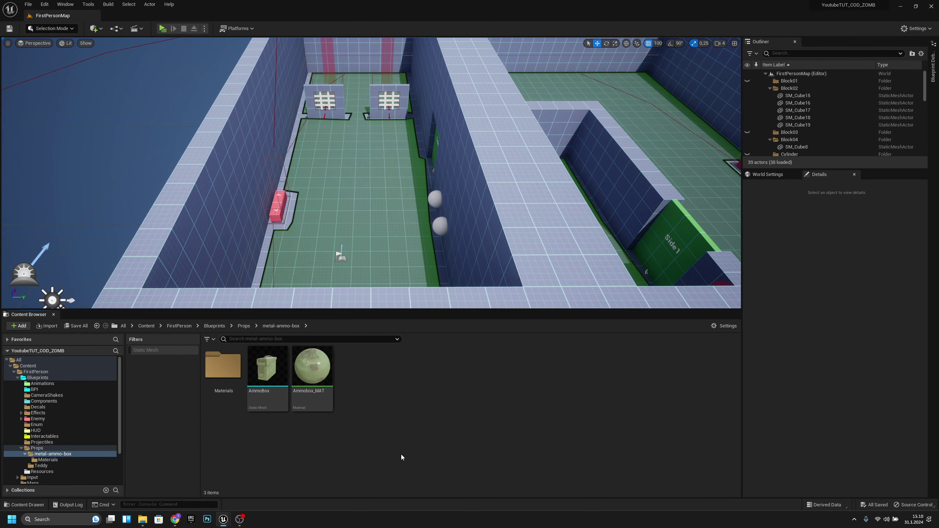
Step: Create a material instance from Ammobox_MAT in the metal-ammo-box folder, keeping its default name
right_click(306, 397)
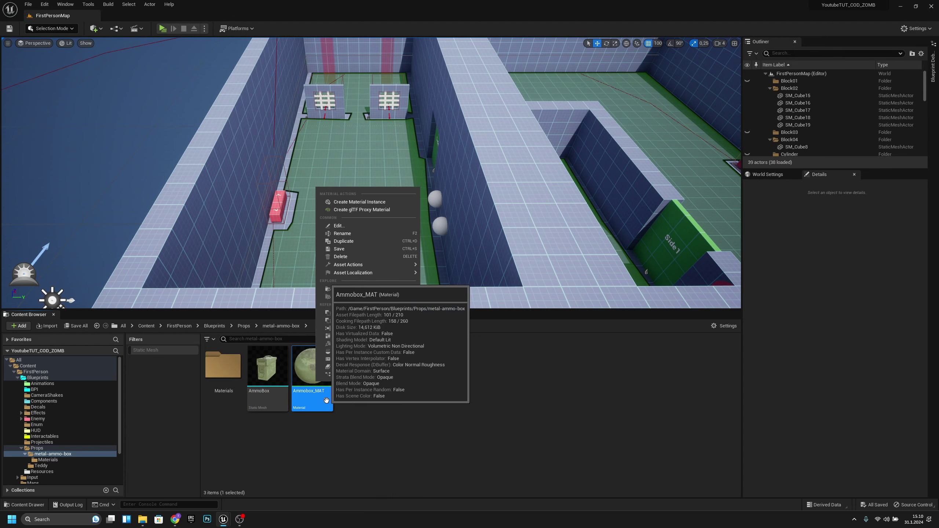
click(377, 204)
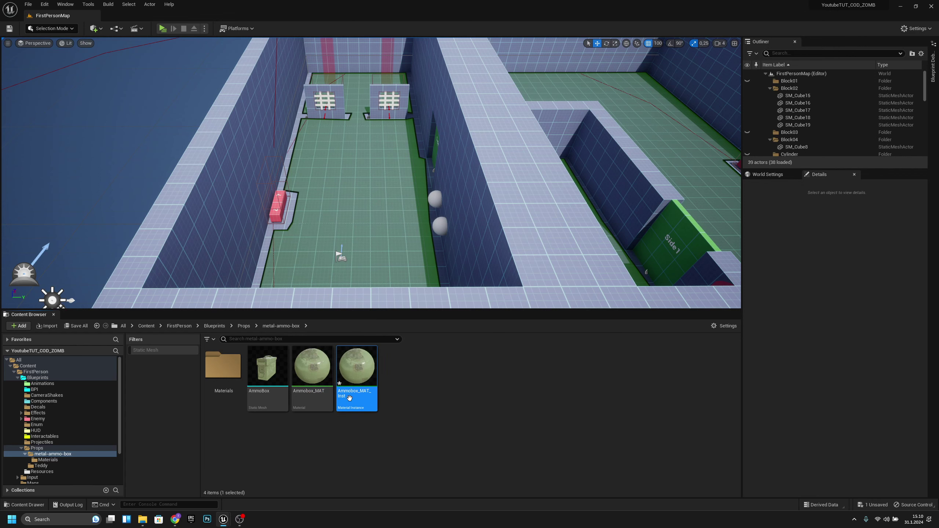
click(383, 449)
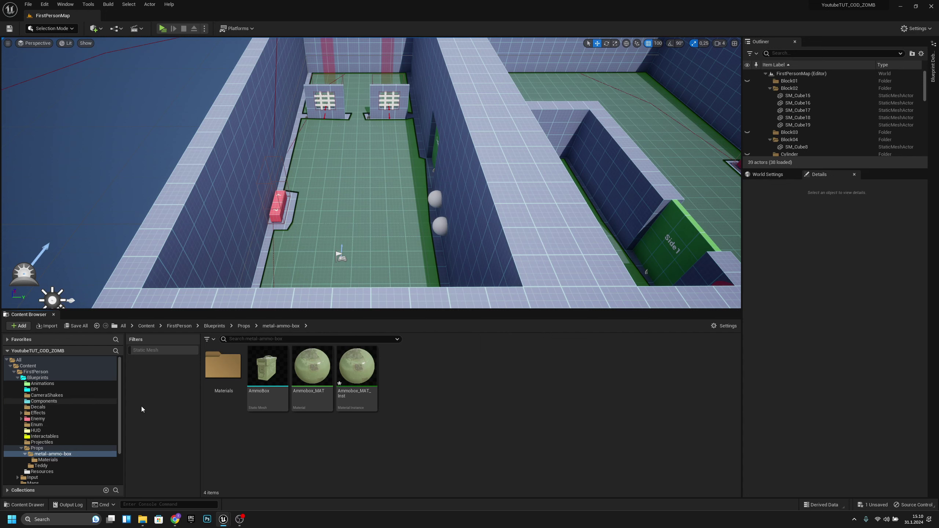
Step: Open the Particles folder inside FXVarietyPack
scroll(121, 407, down, 3)
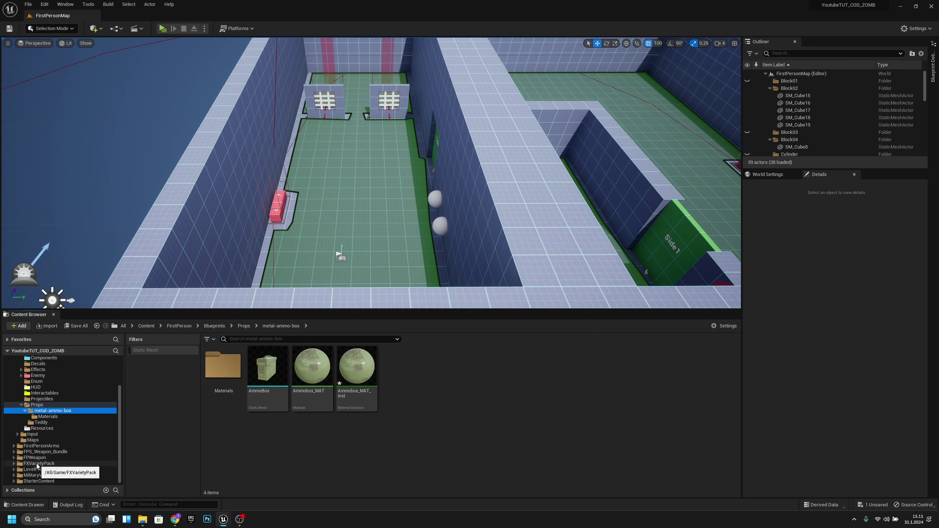
scroll(37, 464, down, 2)
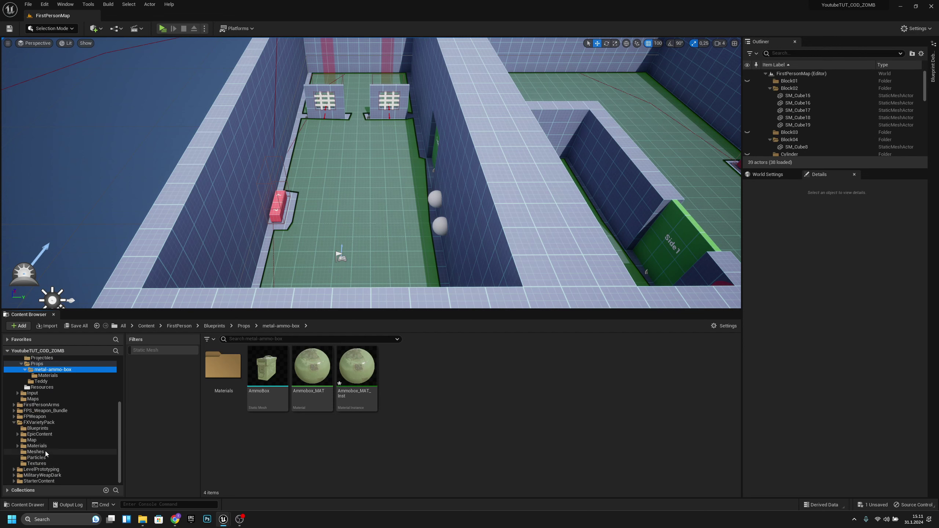
click(38, 423)
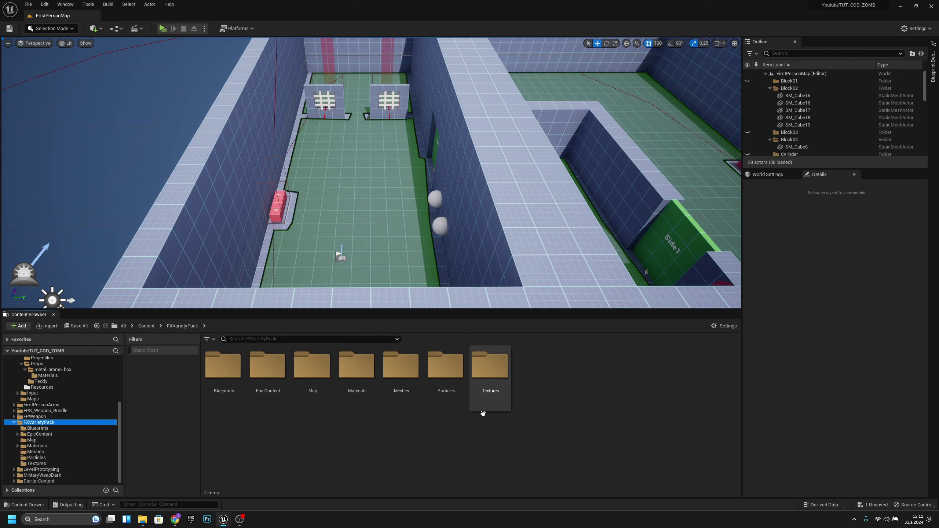
double_click(445, 384)
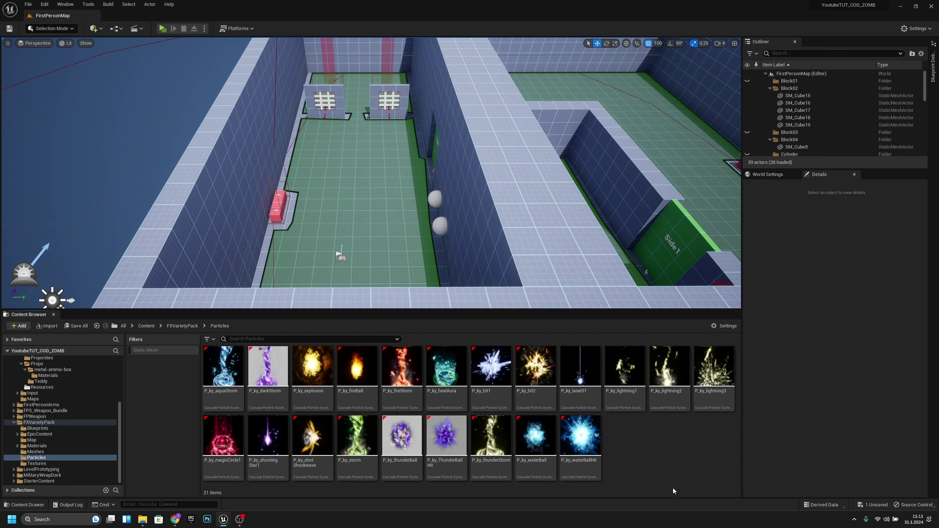
Step: Preview the P_ky_waterBall particle system in its editor and close it
mouse_move(539, 448)
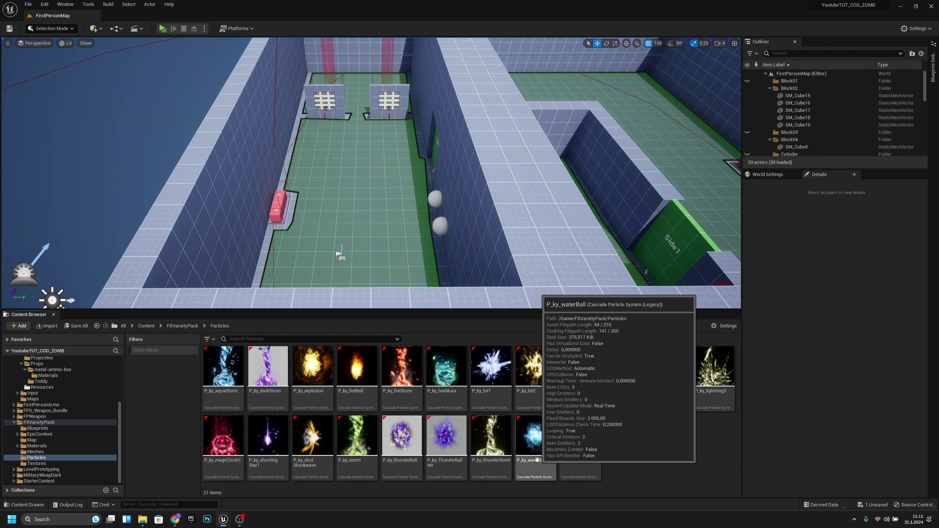
double_click(536, 444)
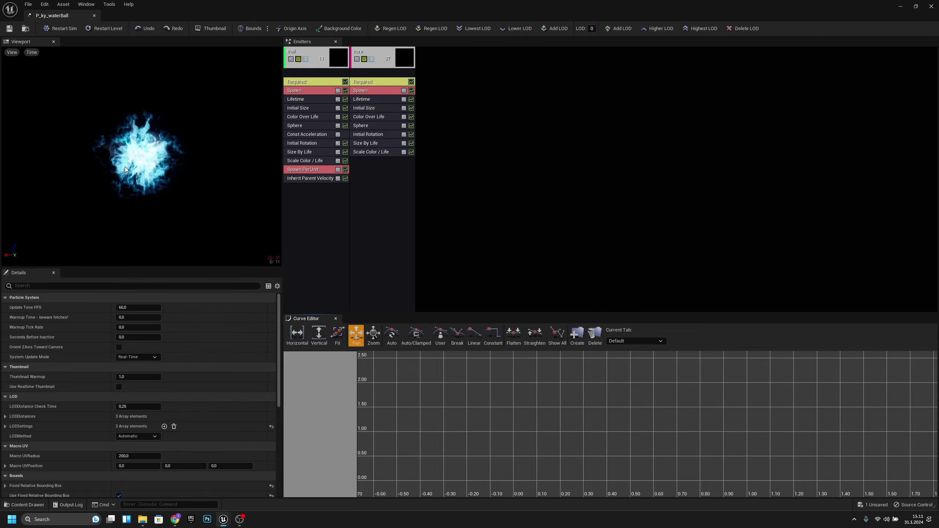
click(94, 15)
Step: Duplicate the P_ky_waterBall particle system and name the copy P_PowerUP
right_click(544, 438)
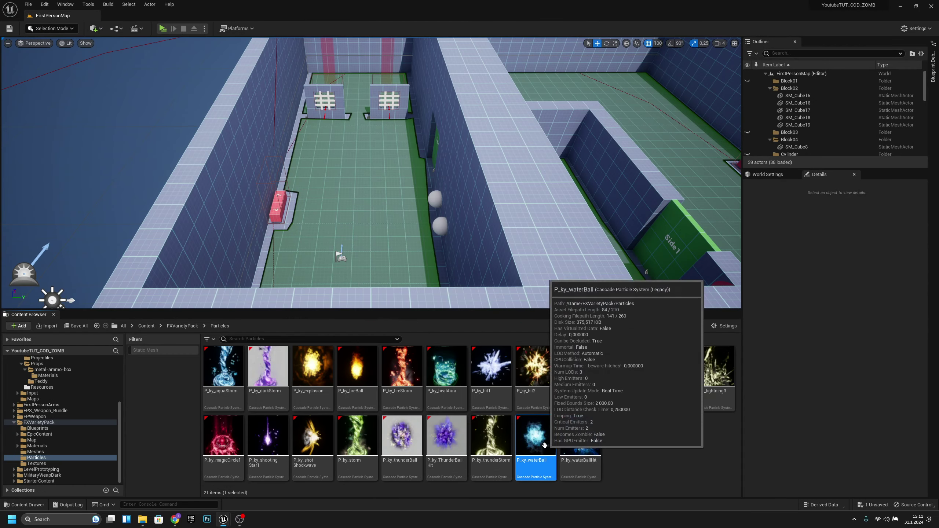
click(581, 306)
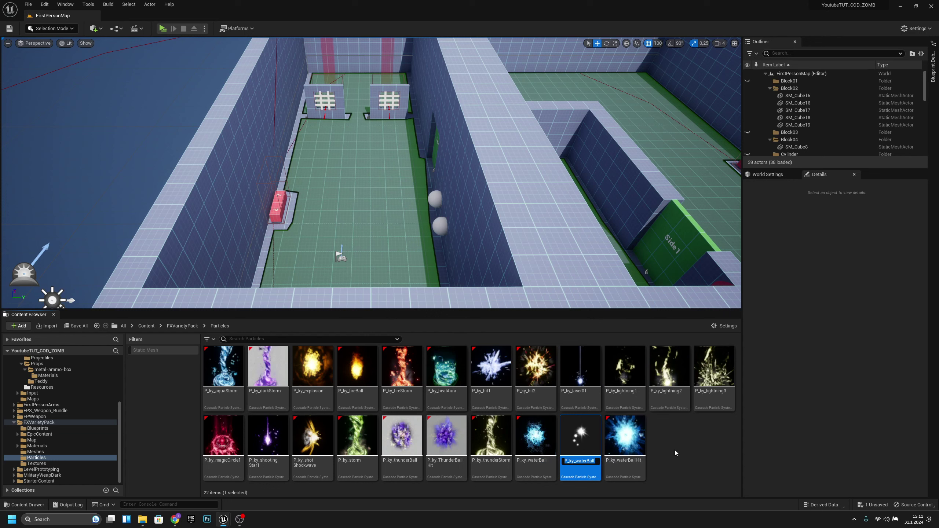
text(P_PowerUP)
key(Return)
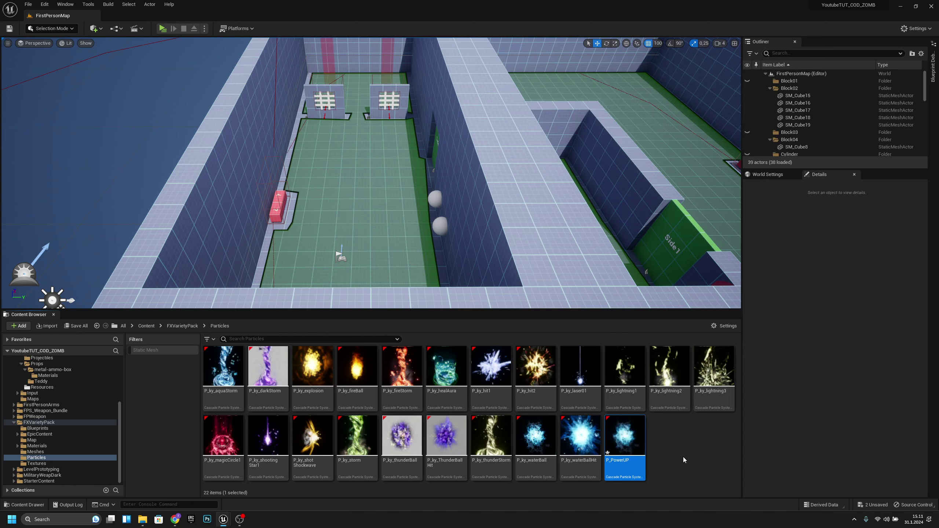
Step: Open P_PowerUP and expand the Color Scale Over Life curve points in the second emitter's Scale Color / Life module
double_click(635, 433)
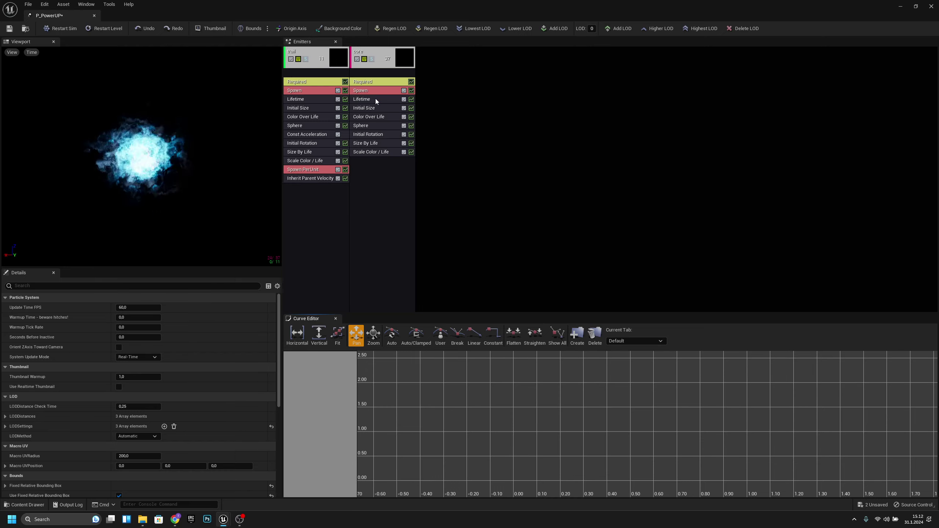
click(369, 153)
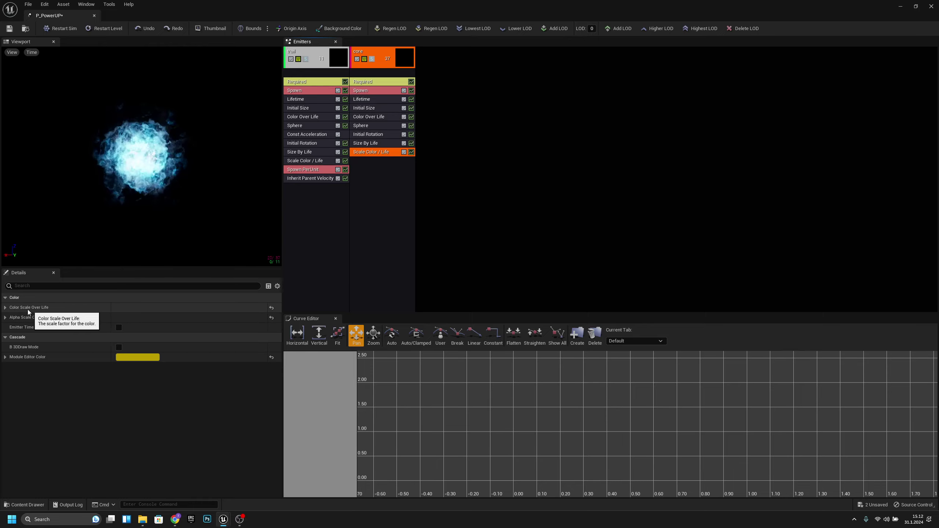
click(5, 307)
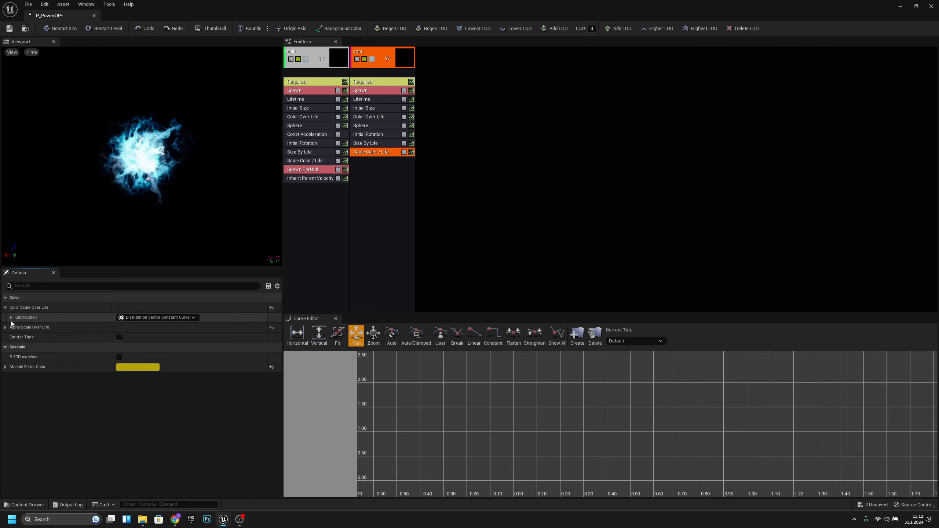
click(11, 318)
click(16, 327)
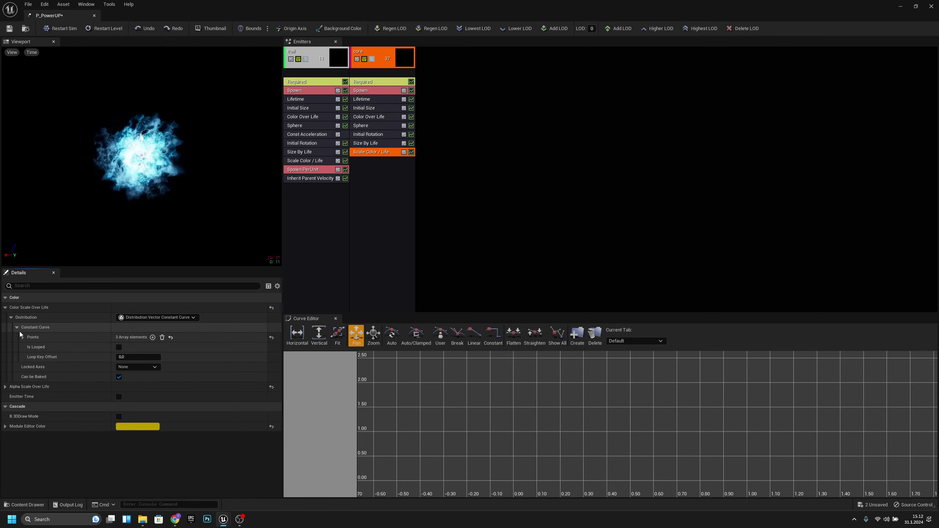
click(23, 337)
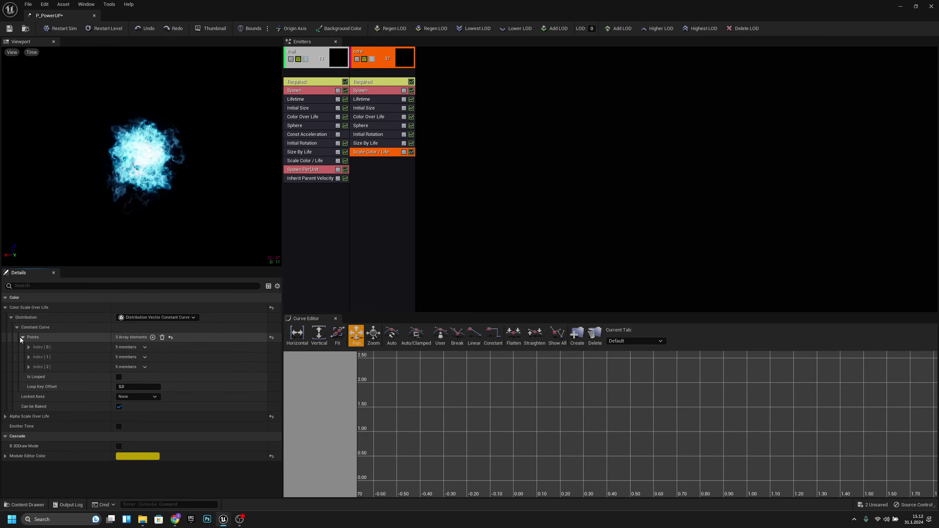
Step: Expand all three Color Scale Over Life curve points, Index 0, 1 and 2, so their values can be edited
click(28, 347)
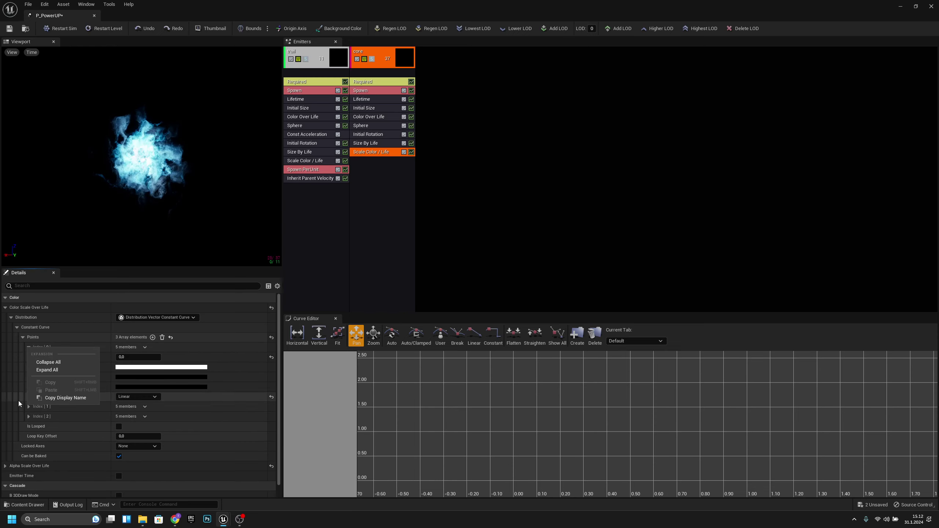
scroll(18, 401, down, 1)
click(29, 392)
scroll(35, 414, down, 1)
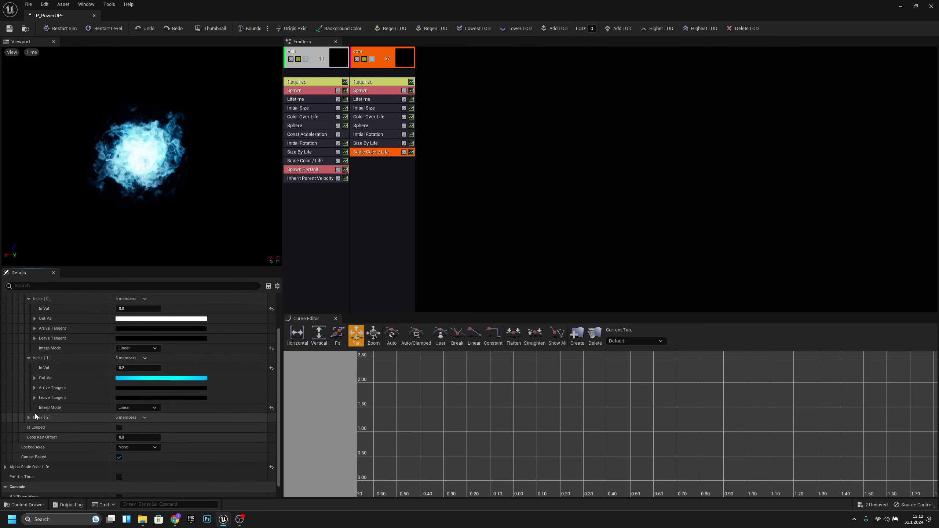
click(29, 417)
scroll(157, 420, down, 2)
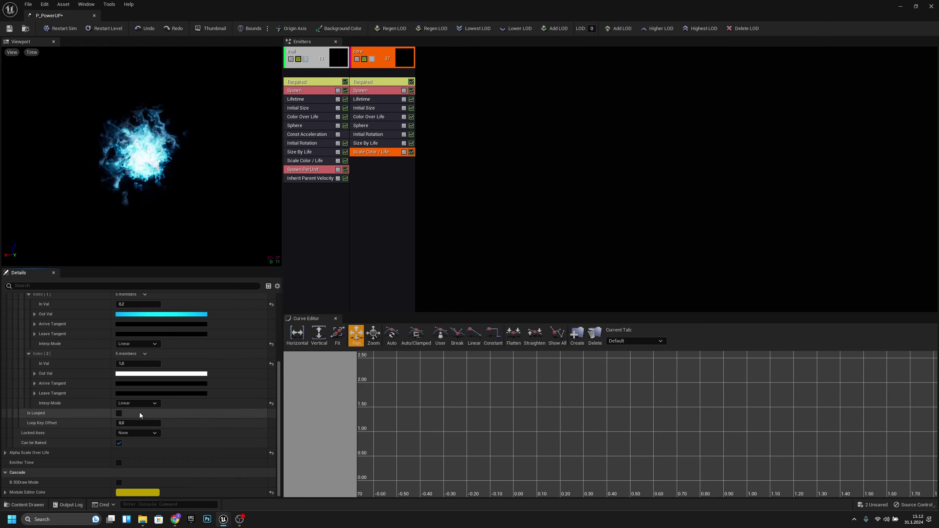
scroll(136, 409, up, 2)
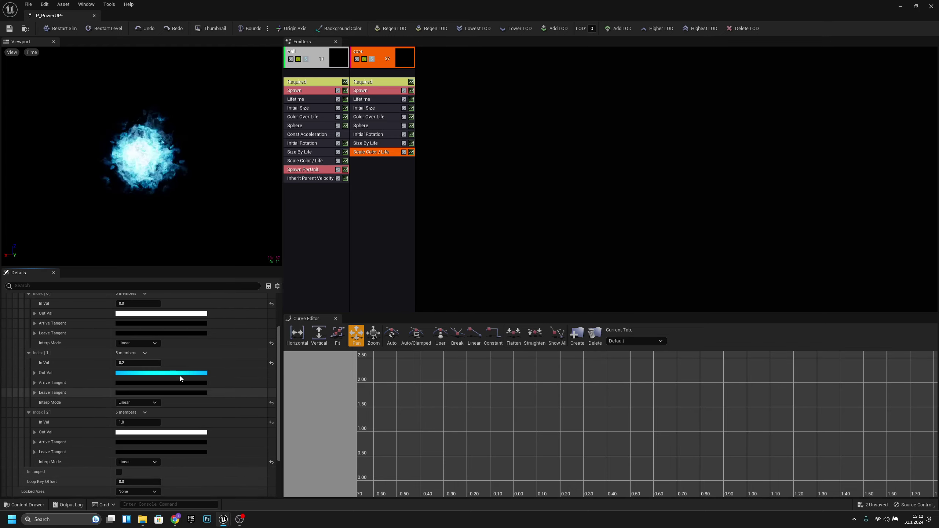
scroll(189, 367, up, 1)
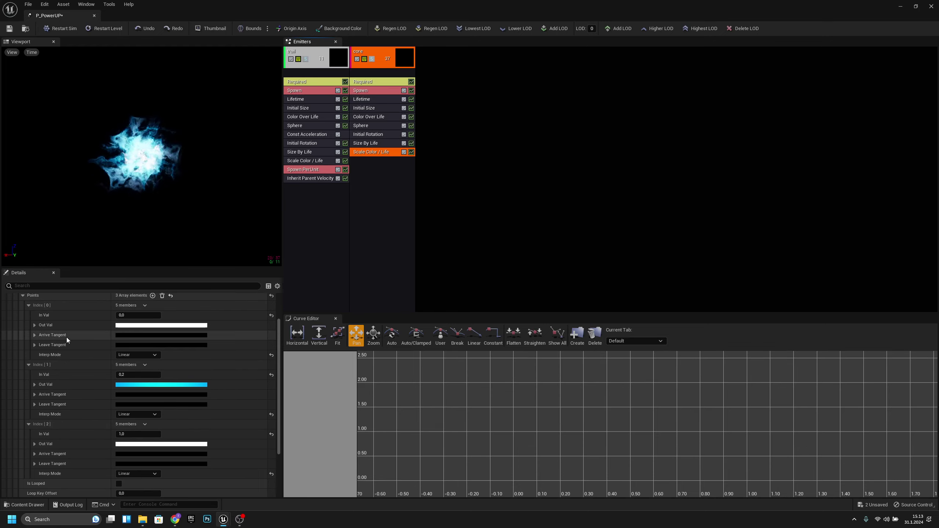
Step: Set the Out Val colour of curve point Index 2 to a pale yellow-green, about R 0.78, G 1.0, B 0.39
click(133, 444)
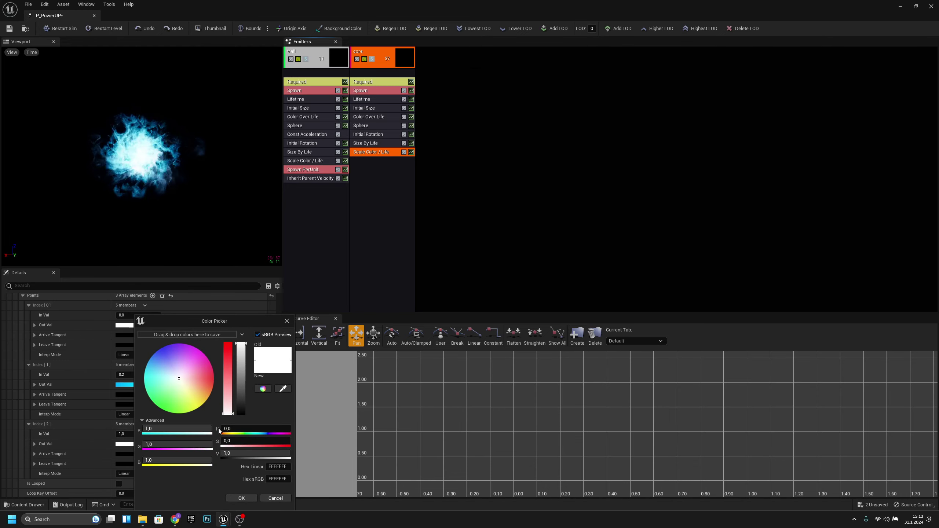
click(185, 406)
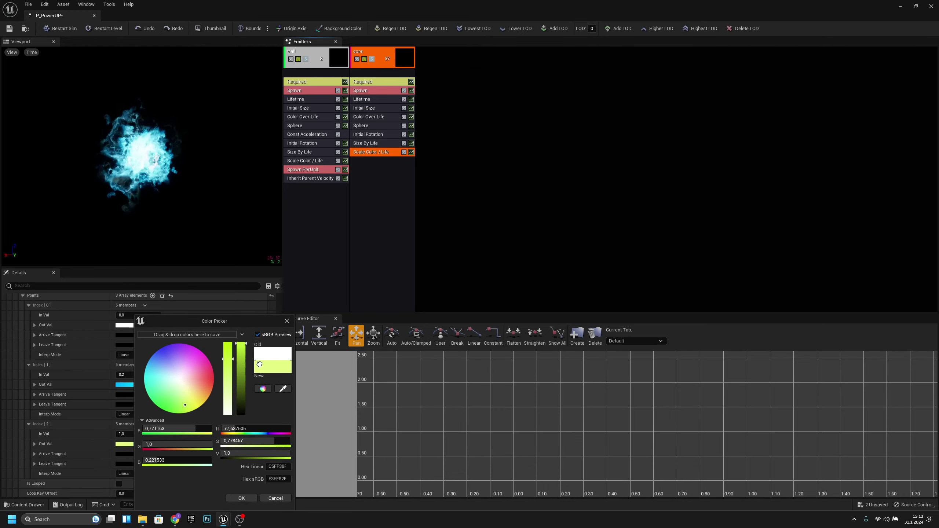
drag(230, 359, 229, 373)
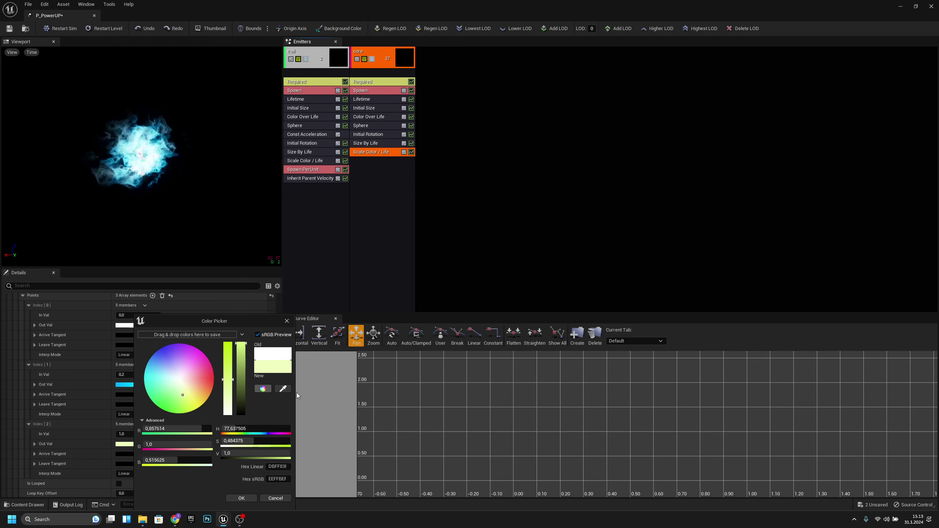
drag(188, 403, 174, 393)
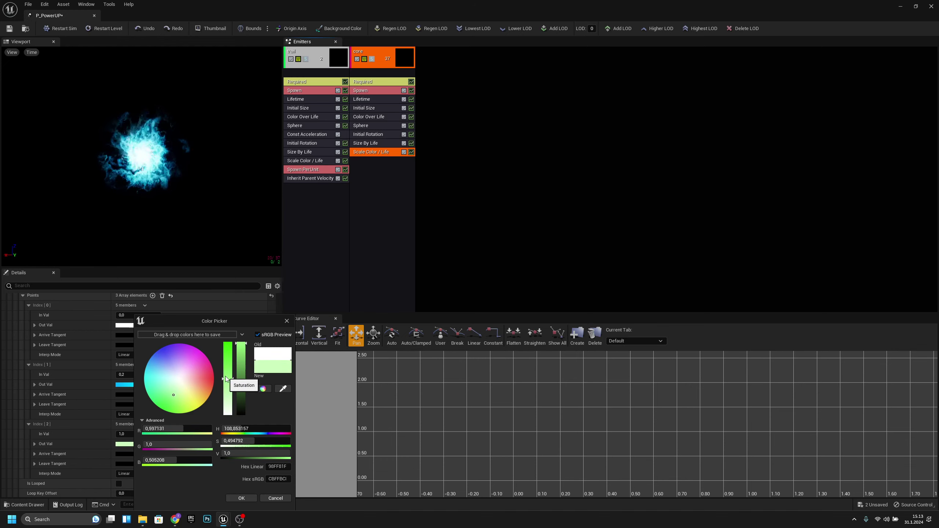
click(183, 402)
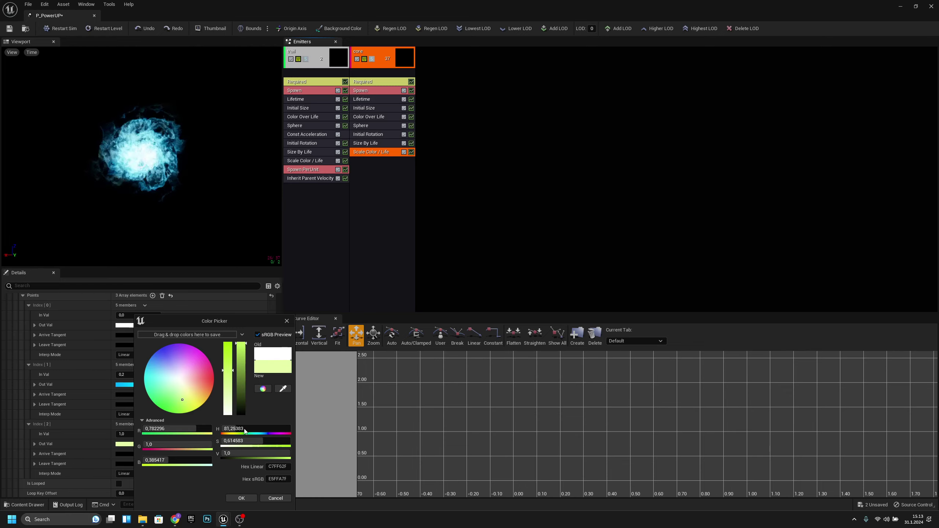
click(241, 497)
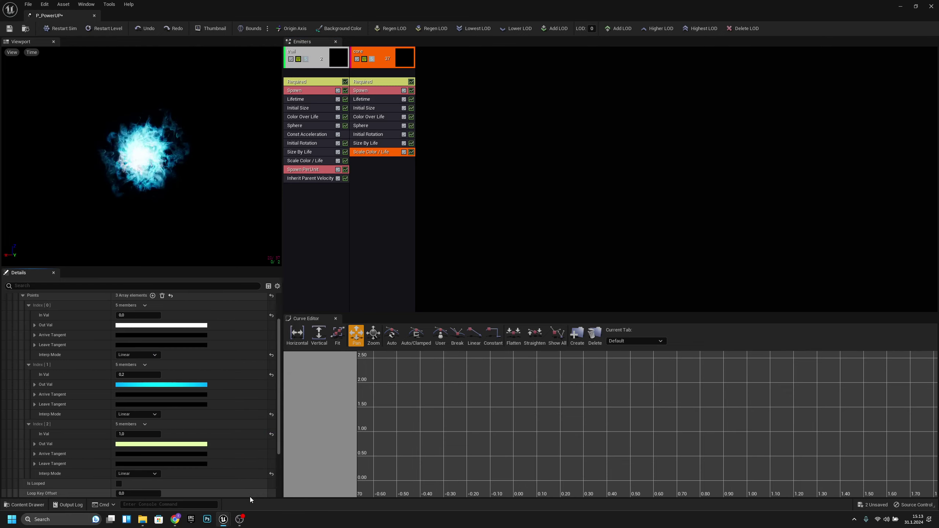
Step: Recolour the Out Val of curve point Index 1 to bright green, with hue about 92 and saturation 0.75
click(149, 385)
click(192, 402)
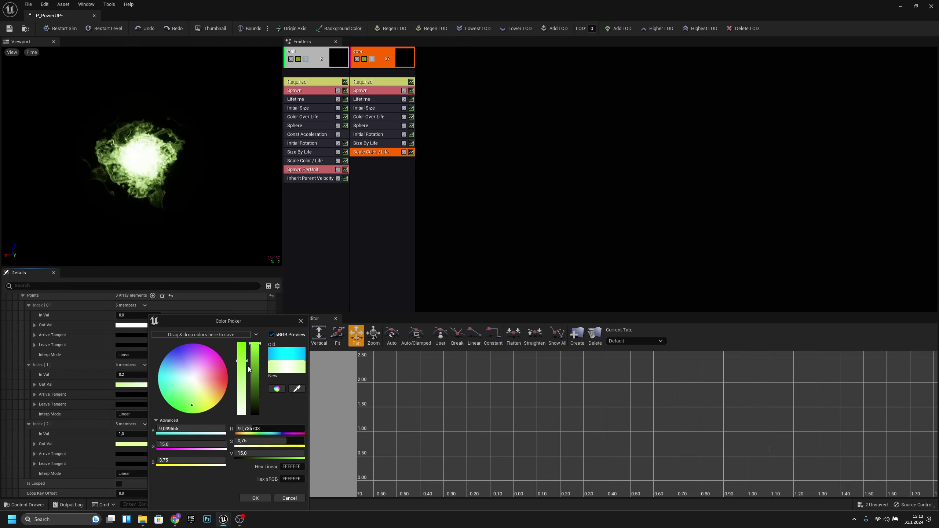
click(255, 498)
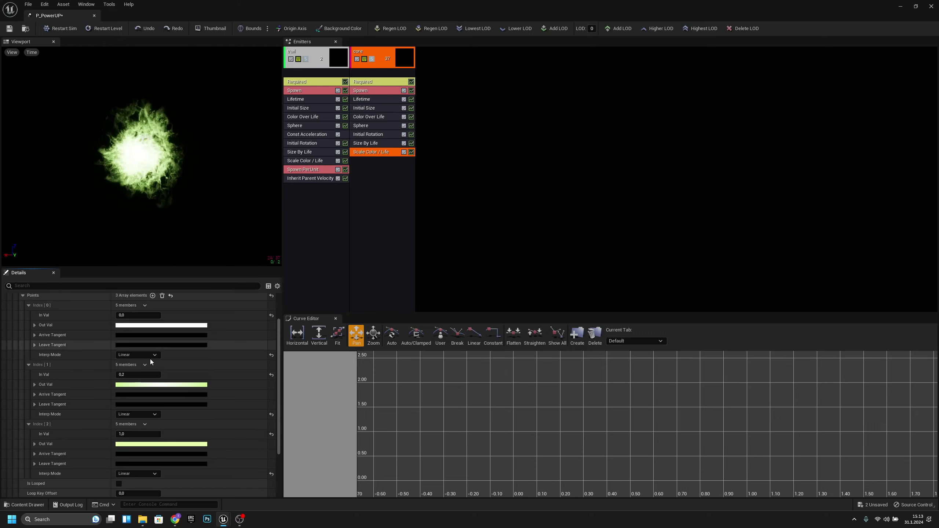
Step: Adjust the Index 1 Out Val colour to a saturation of about 0.9 and a value of about 0.45
click(179, 387)
drag(270, 361, 270, 352)
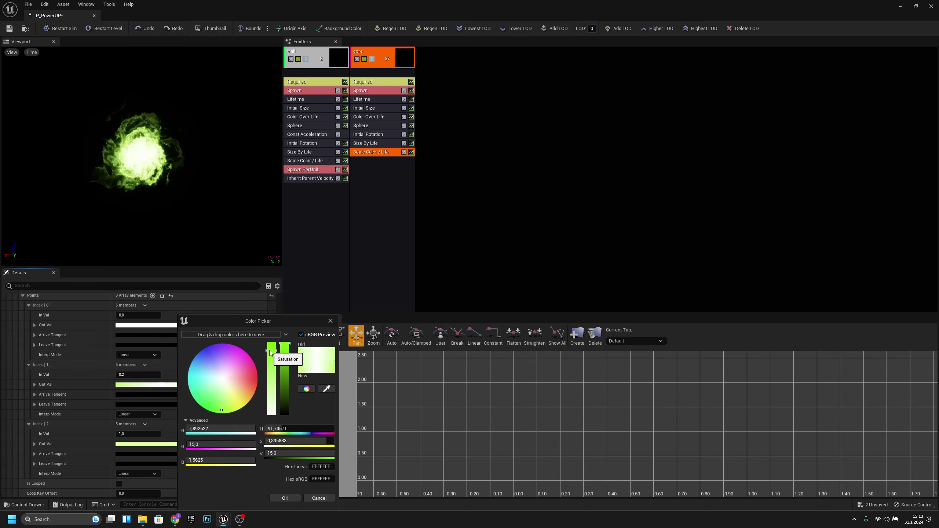
click(284, 373)
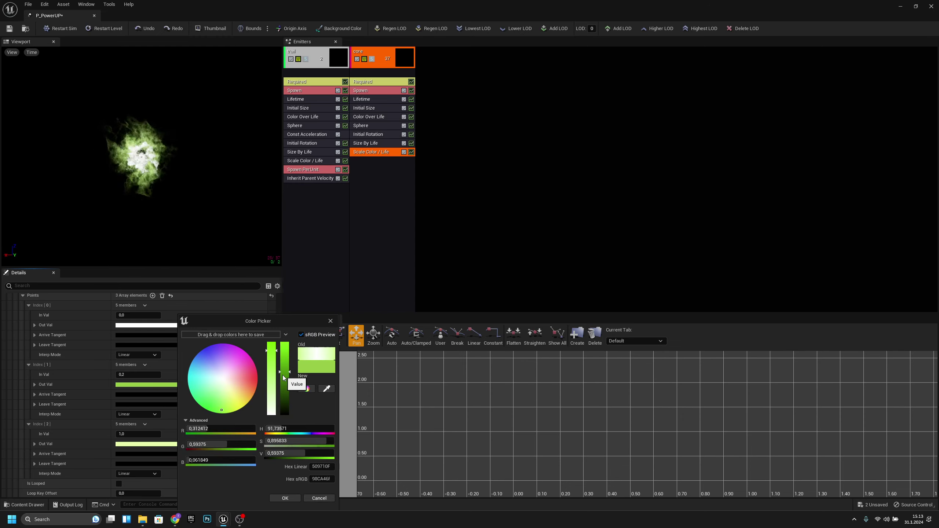
drag(285, 375, 288, 412)
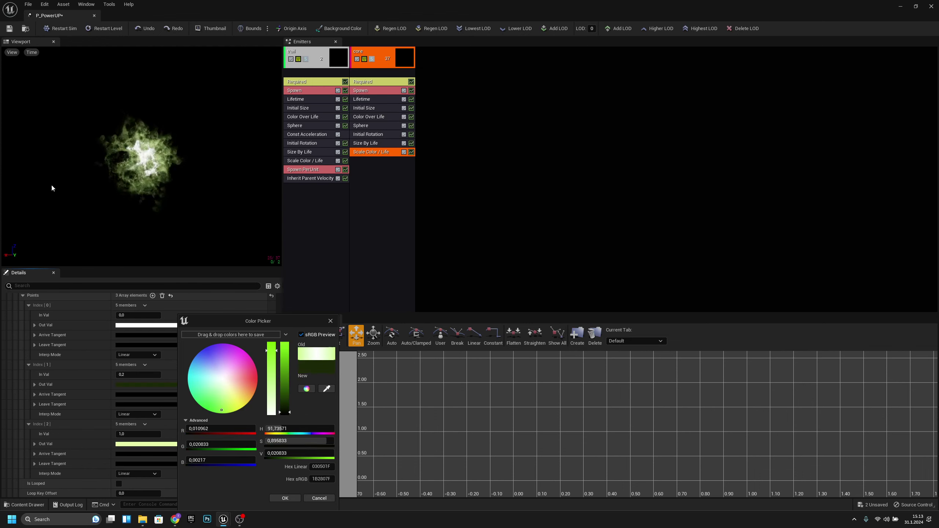
drag(287, 412, 289, 378)
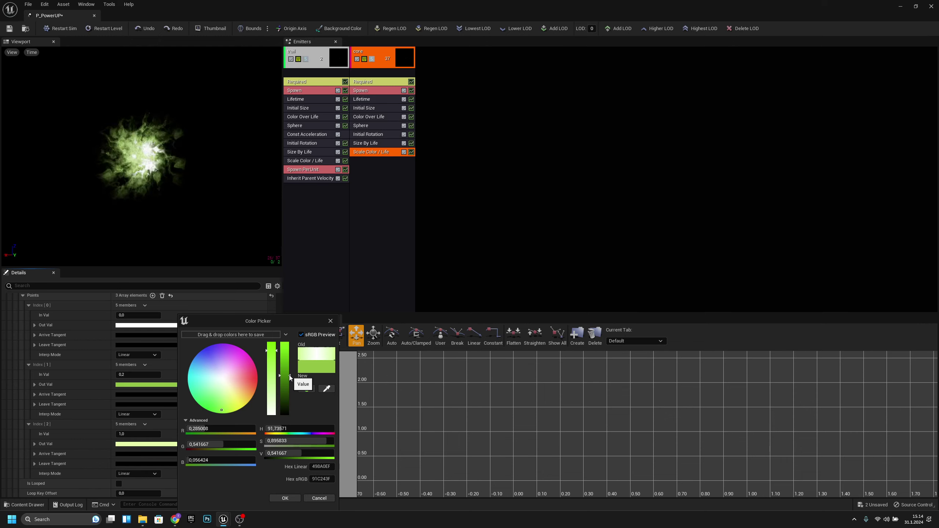
drag(290, 377, 285, 338)
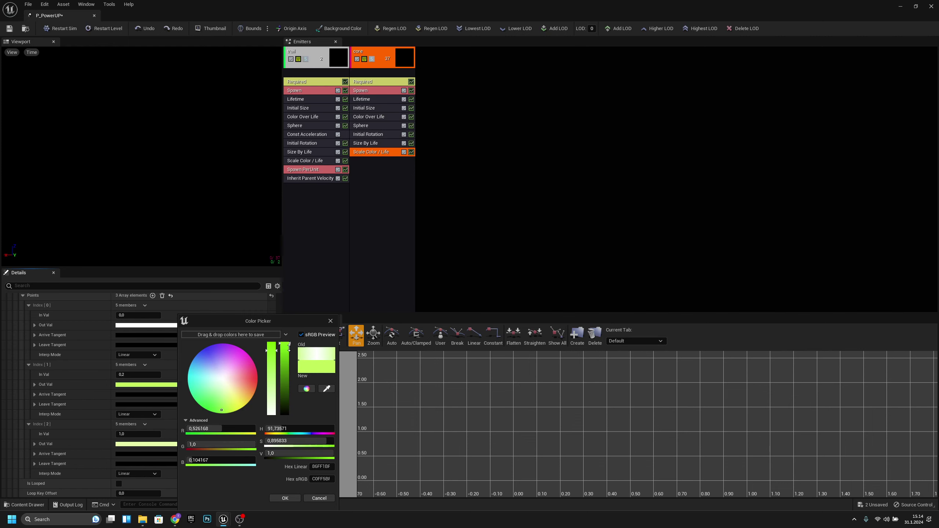
drag(289, 346, 285, 382)
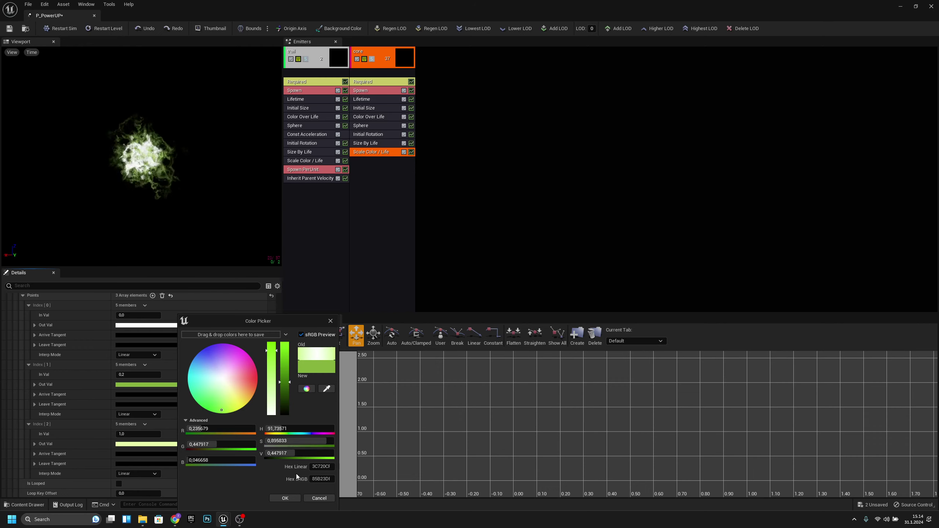
click(290, 497)
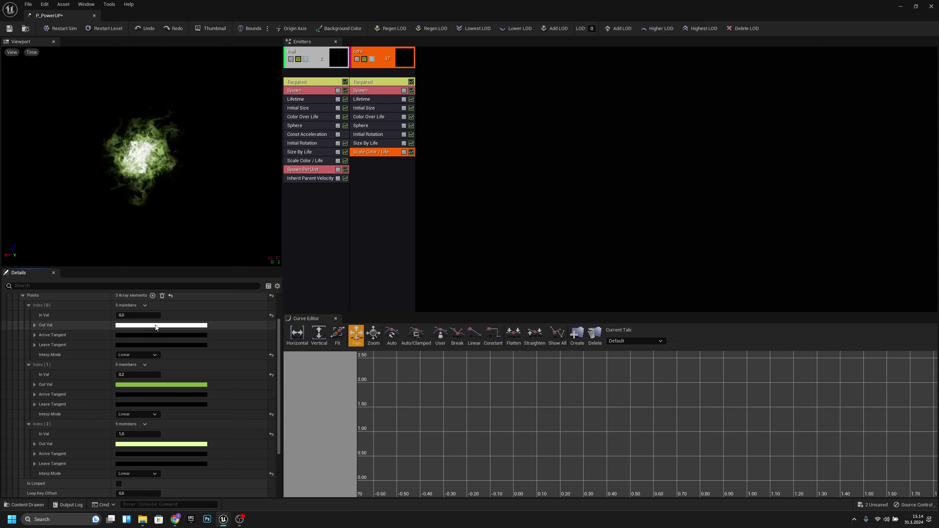
Step: Set the Index 0 Out Val colour to bright green, about R 6.58, G 15, B 3.28, and save and close P_PowerUP
click(156, 325)
click(191, 403)
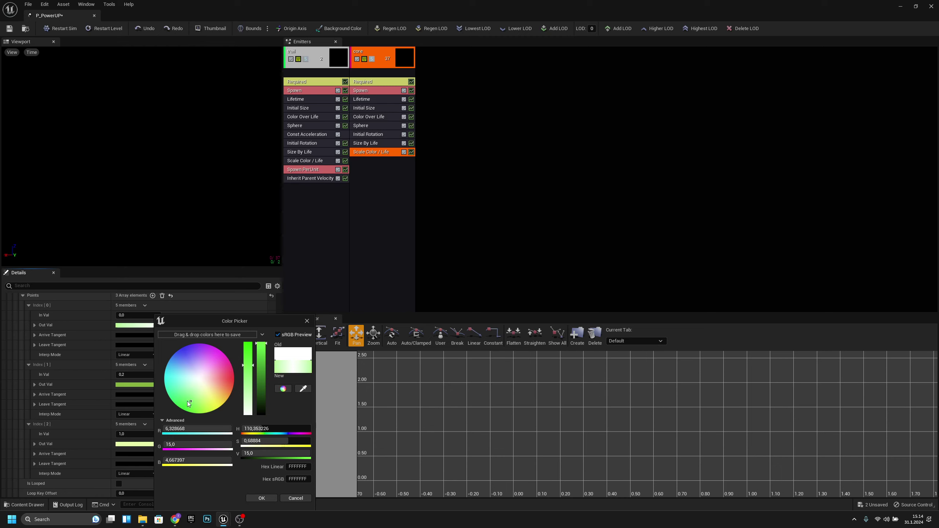
click(186, 401)
click(248, 343)
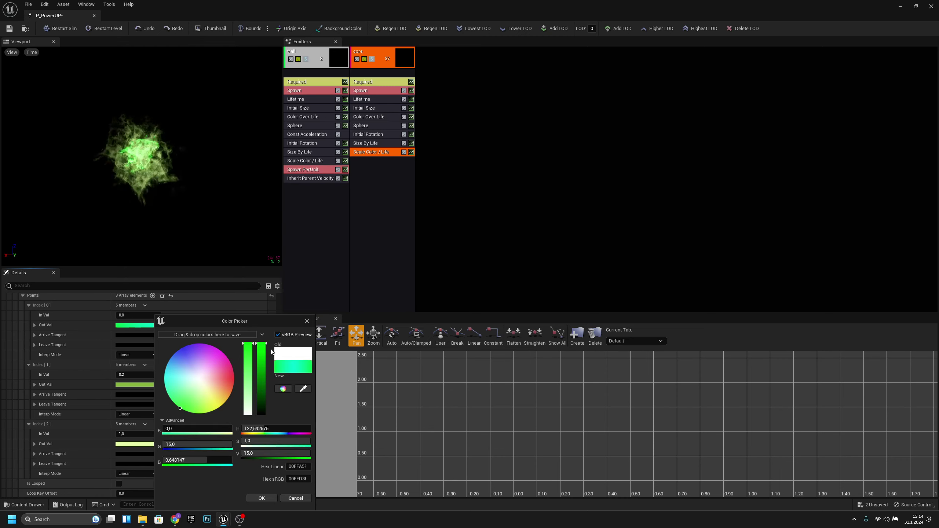
drag(247, 344, 248, 368)
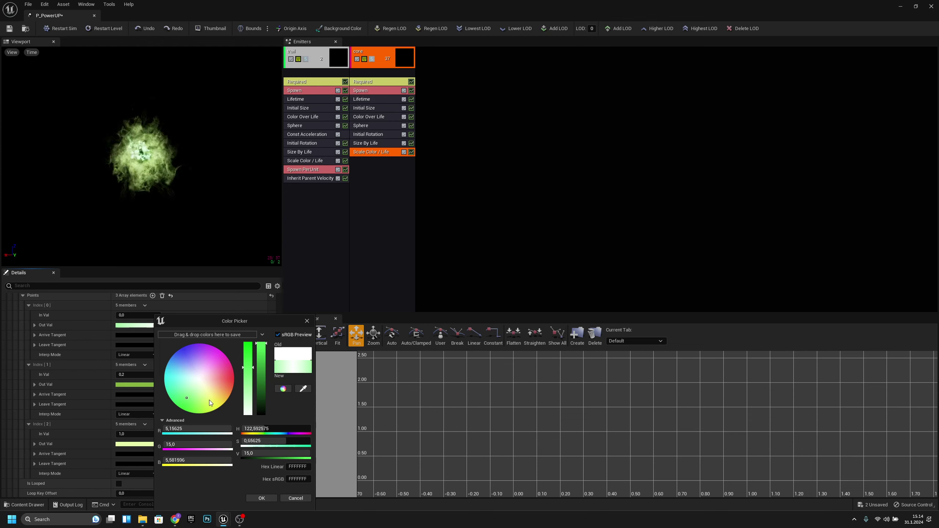
click(192, 405)
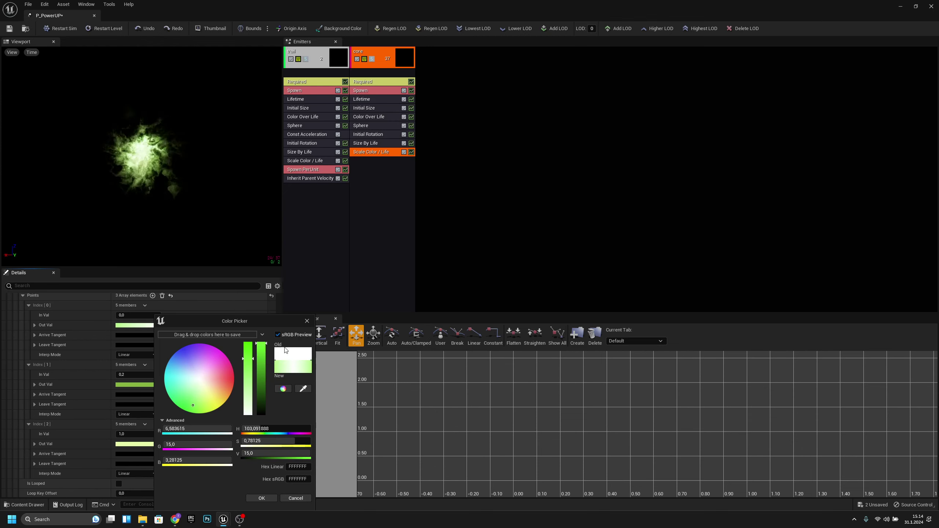
click(261, 498)
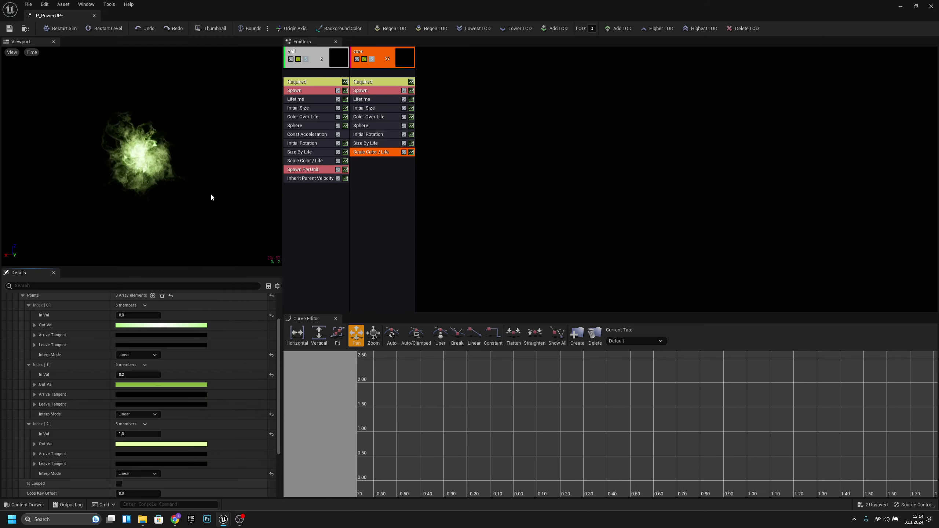
click(9, 29)
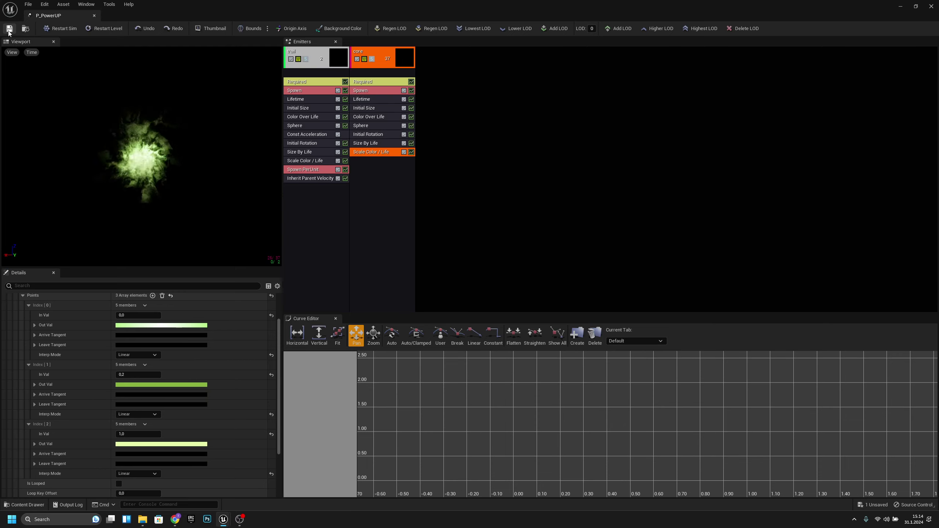
click(94, 16)
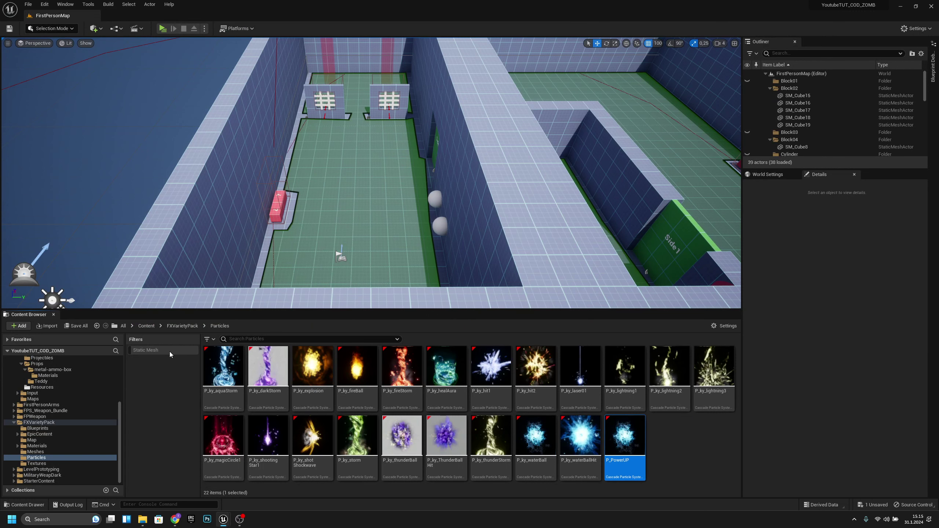
Step: Open the Interactables folder inside Content/FirstPerson/Blueprints
click(145, 326)
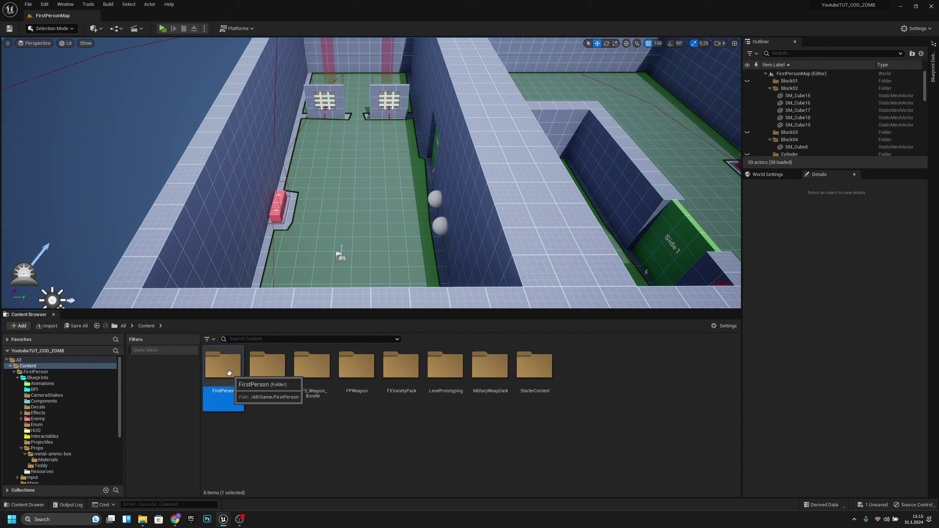
double_click(226, 370)
double_click(223, 365)
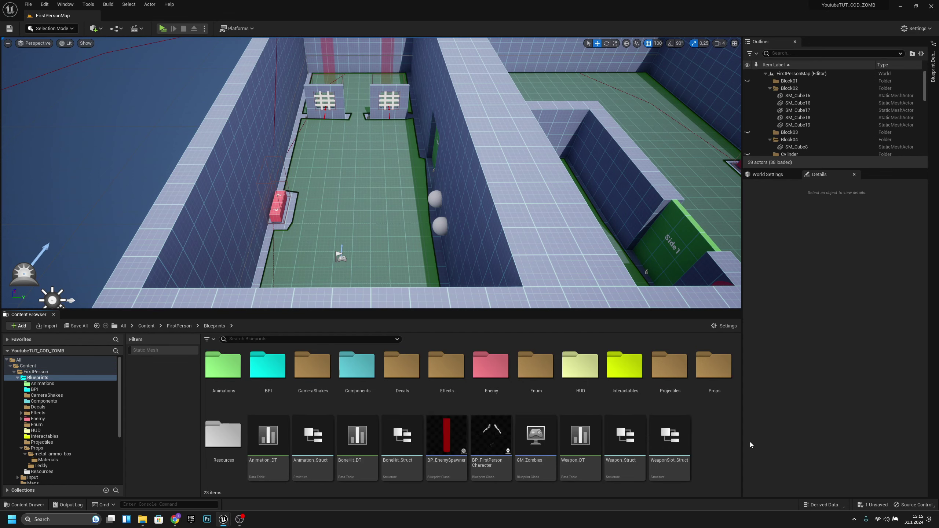
double_click(624, 366)
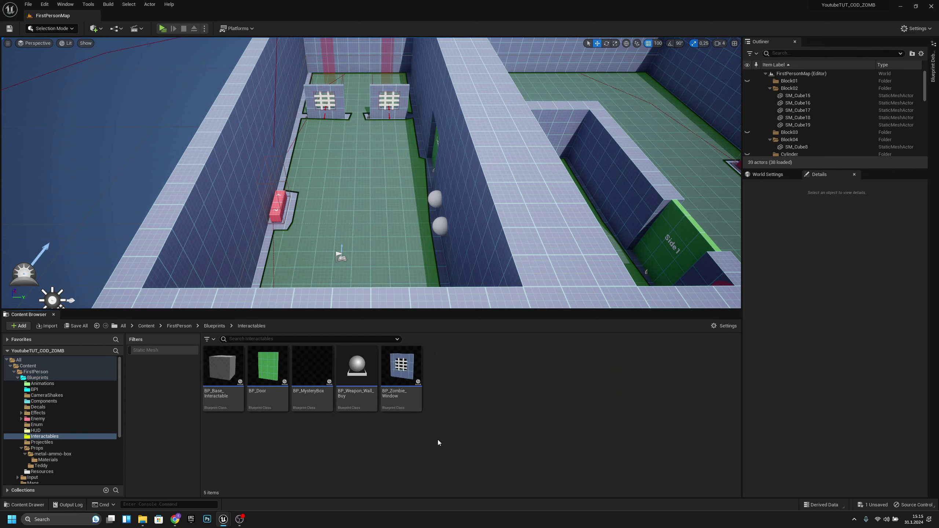
Step: Create a folder named PowerUps inside Interactables and open it
right_click(501, 386)
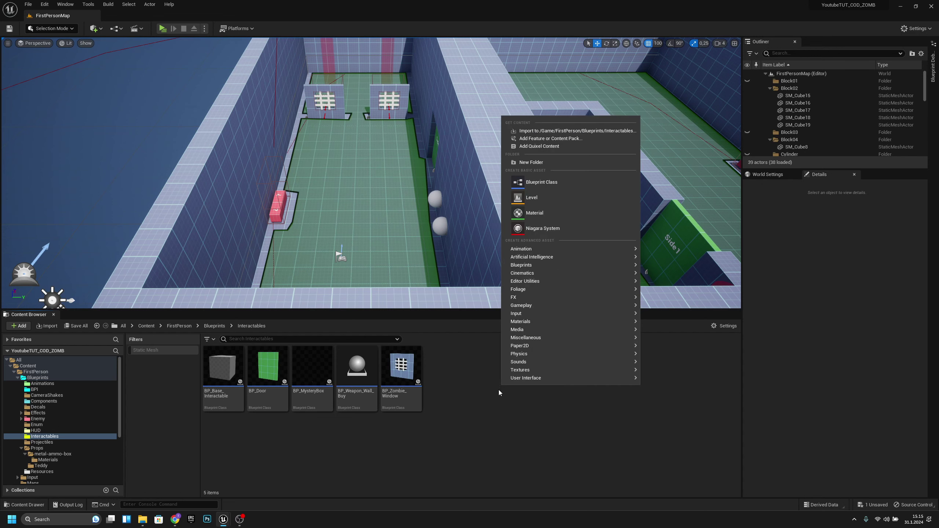
click(591, 162)
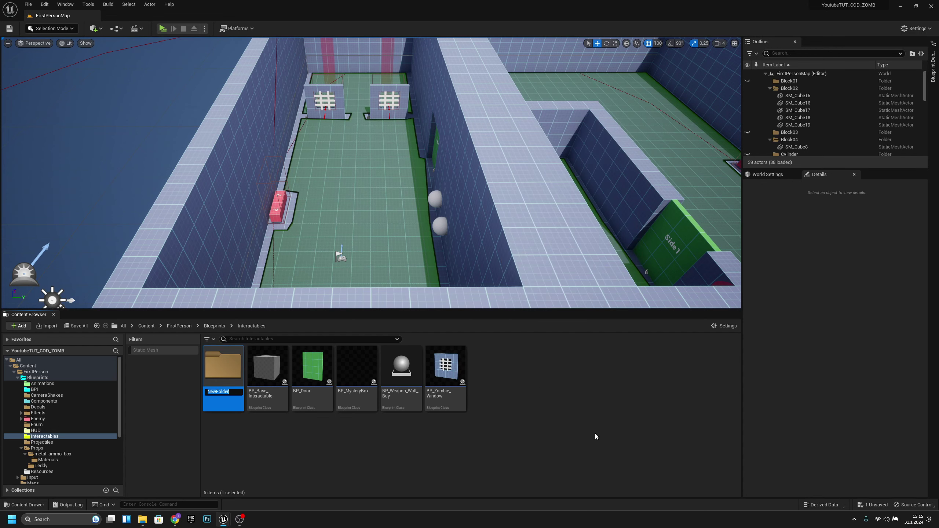
text(pO)
key(BackSpace)
key(BackSpace)
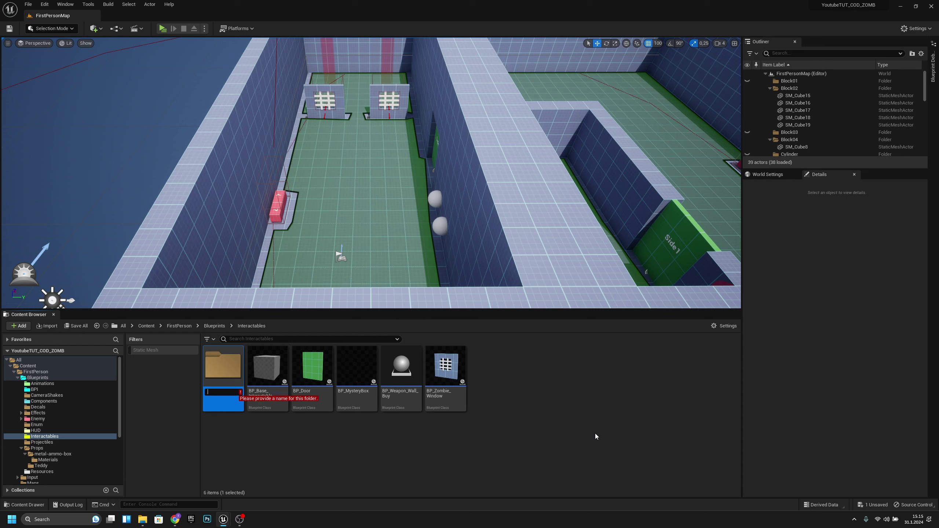
text(PowerUps)
key(Return)
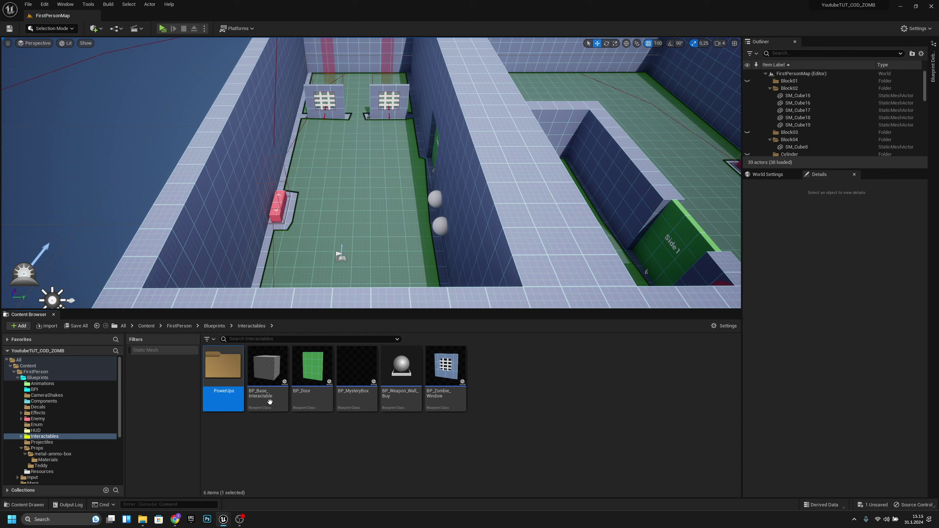
double_click(219, 384)
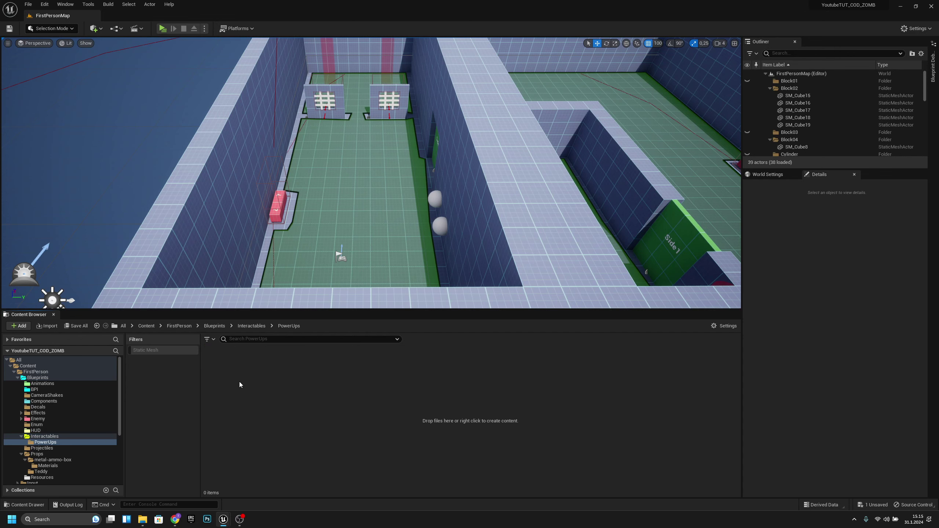
Step: Create an Actor Blueprint class named MaxAmmo in the PowerUps folder and open it for editing
right_click(239, 382)
click(308, 181)
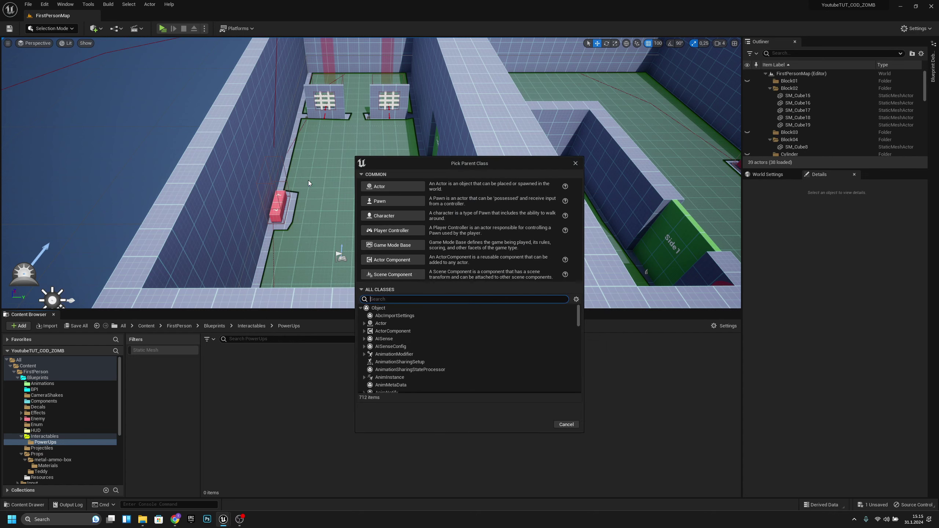
click(390, 186)
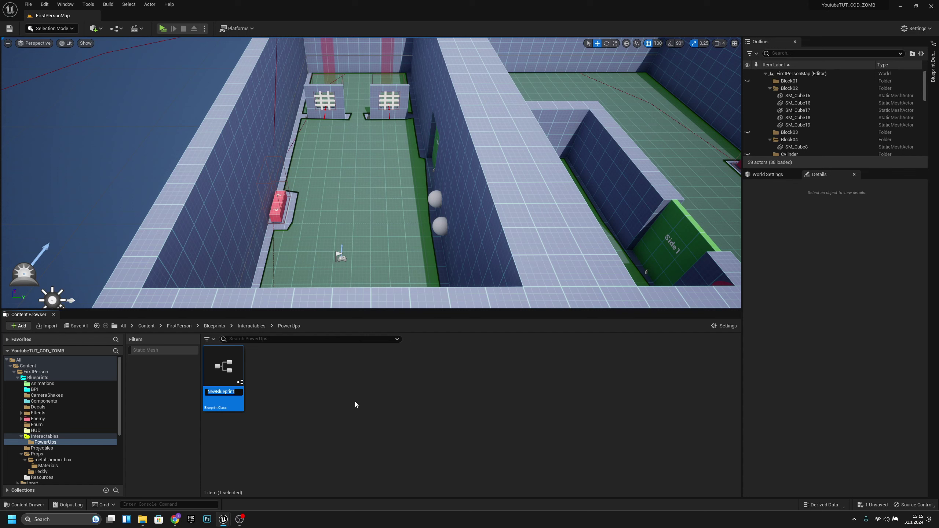
text(MaxAmmo)
key(Return)
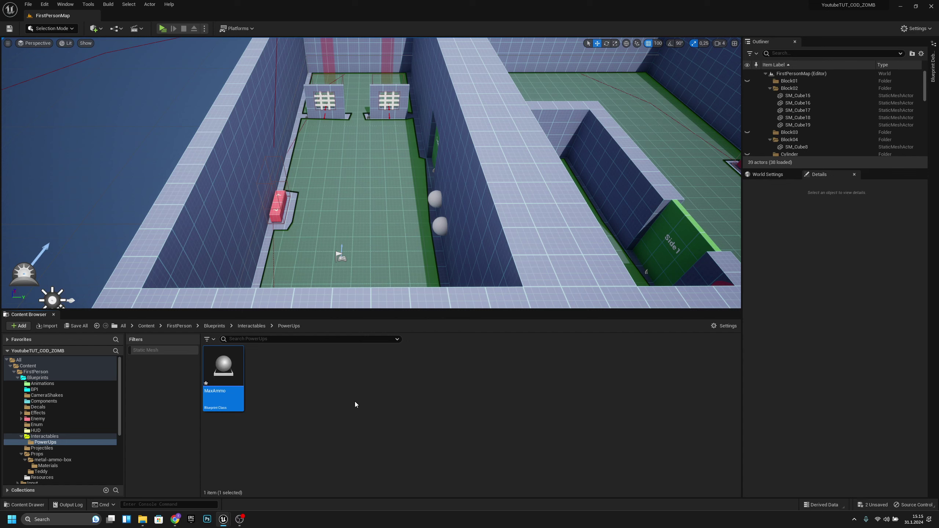
double_click(223, 379)
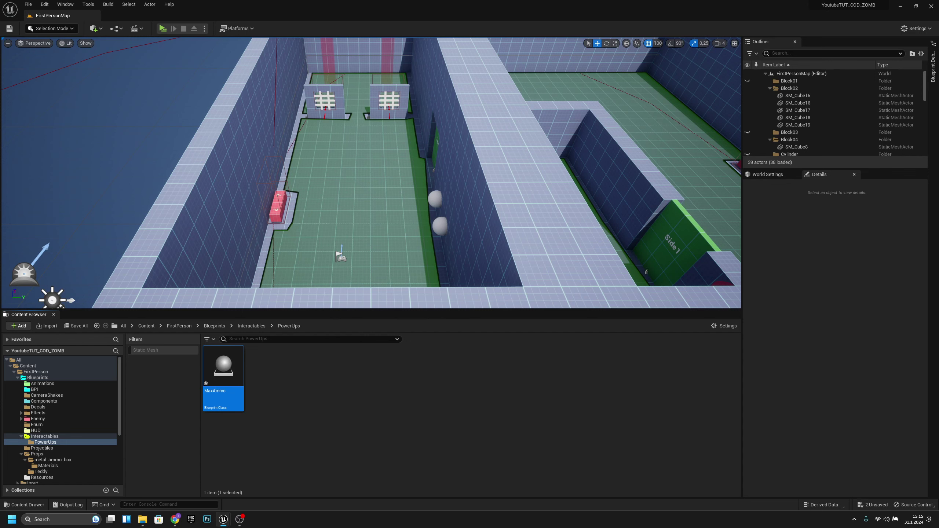
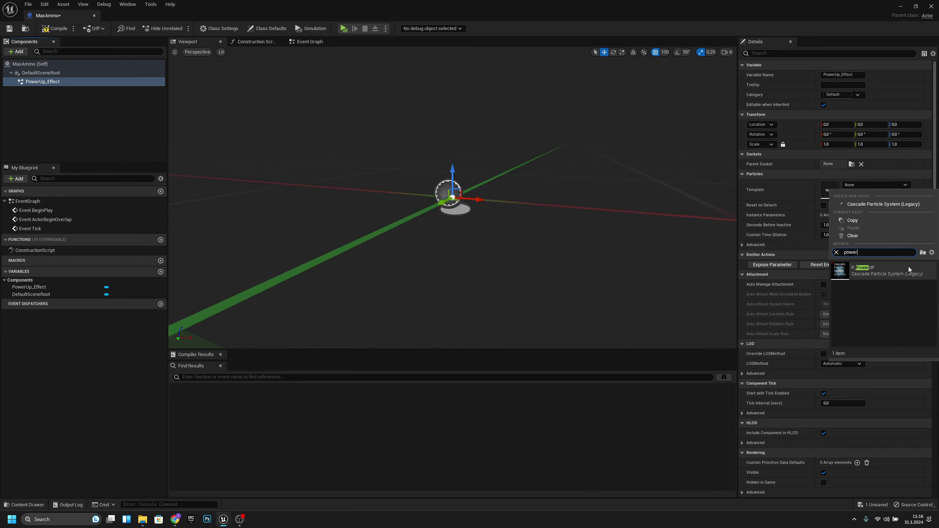
Step: Assign P_PowerUP as the PowerUp_Effect template and scale the component uniformly to 0.75
click(876, 270)
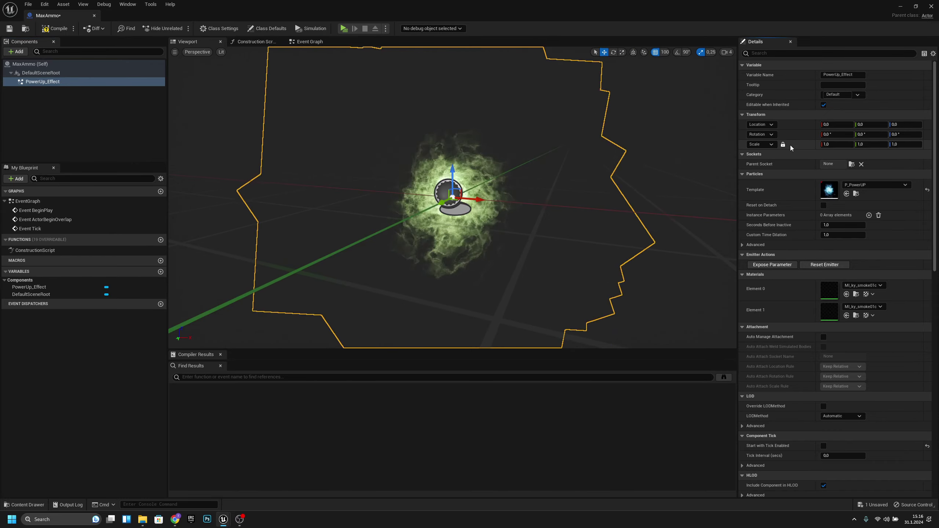
click(837, 144)
key(BackSpace)
text(0,75)
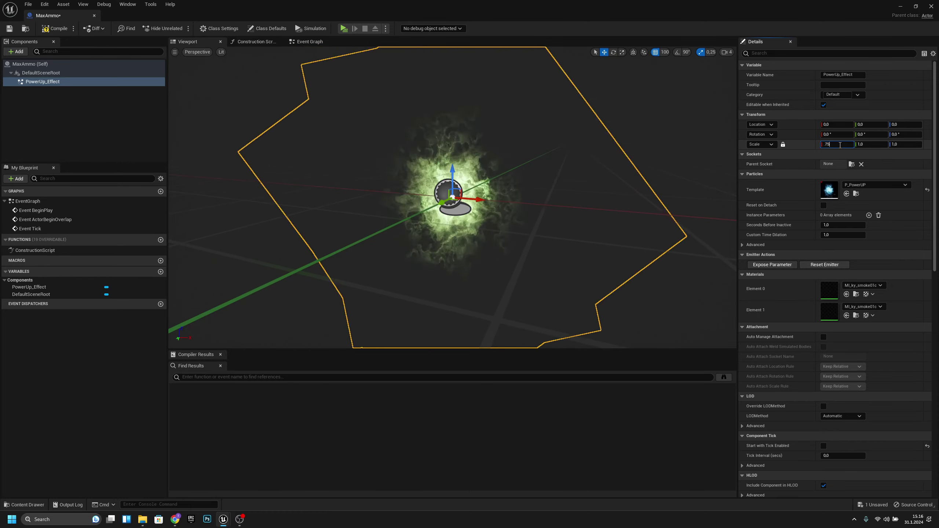
key(Return)
click(783, 144)
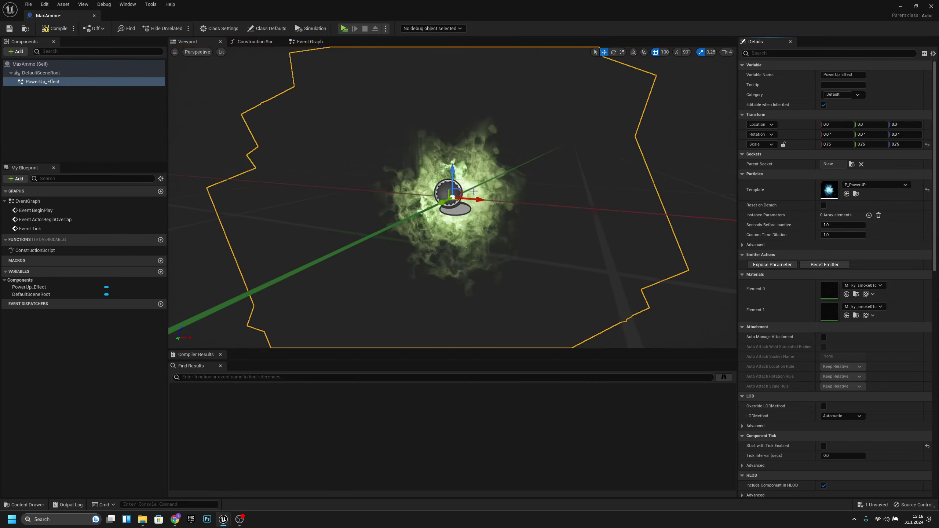
click(44, 101)
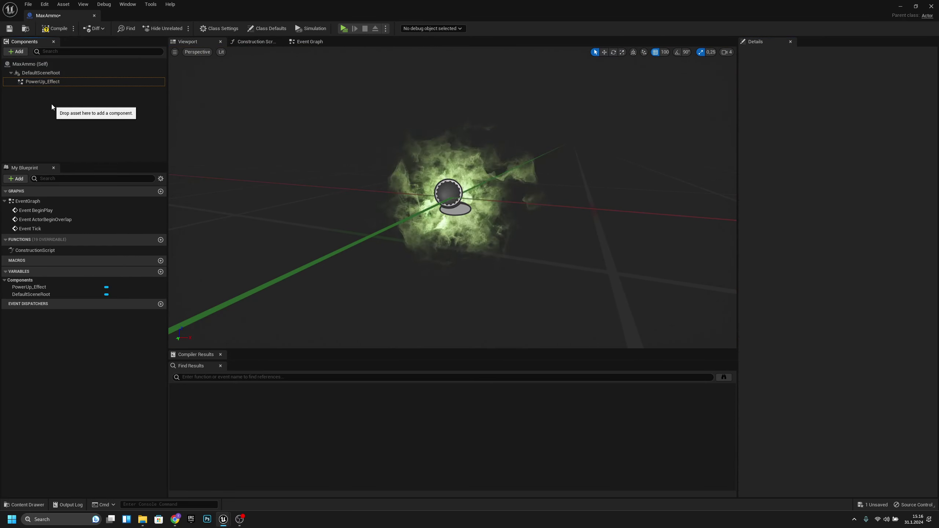
click(18, 53)
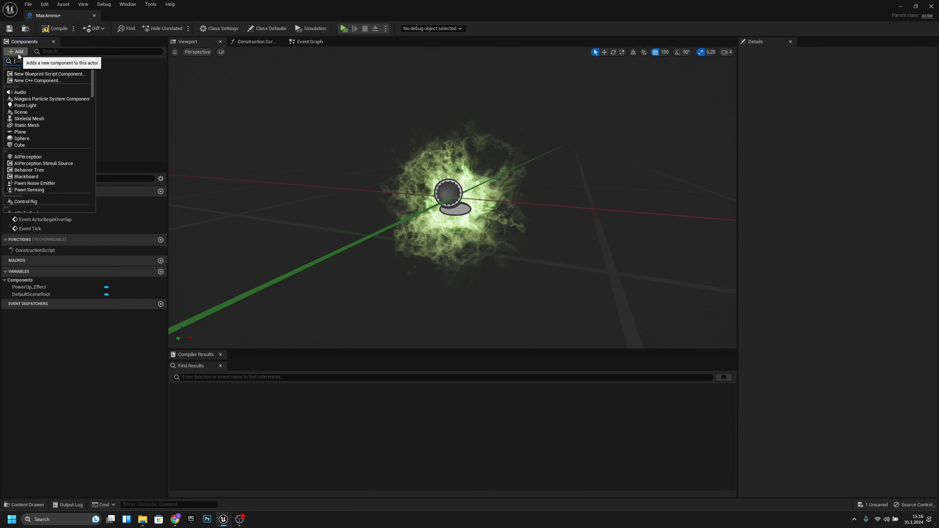
key(Escape)
Step: Add a Static Mesh component under DefaultSceneRoot and assign the AmmoBox mesh to it
click(53, 73)
click(14, 52)
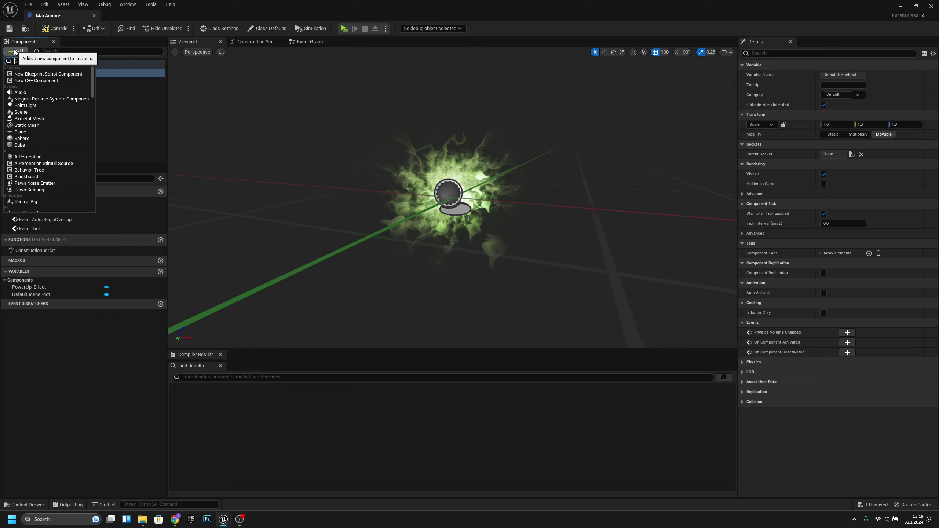
click(61, 32)
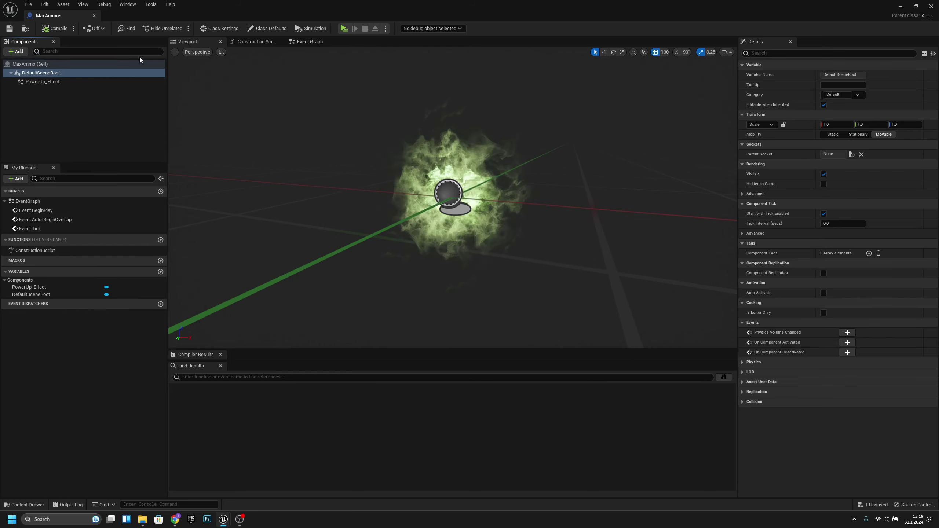
click(16, 51)
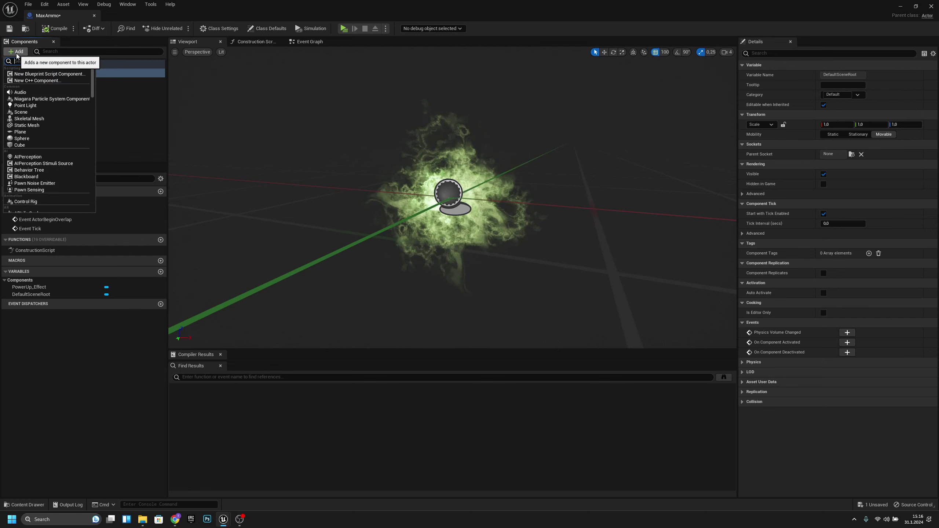
click(41, 124)
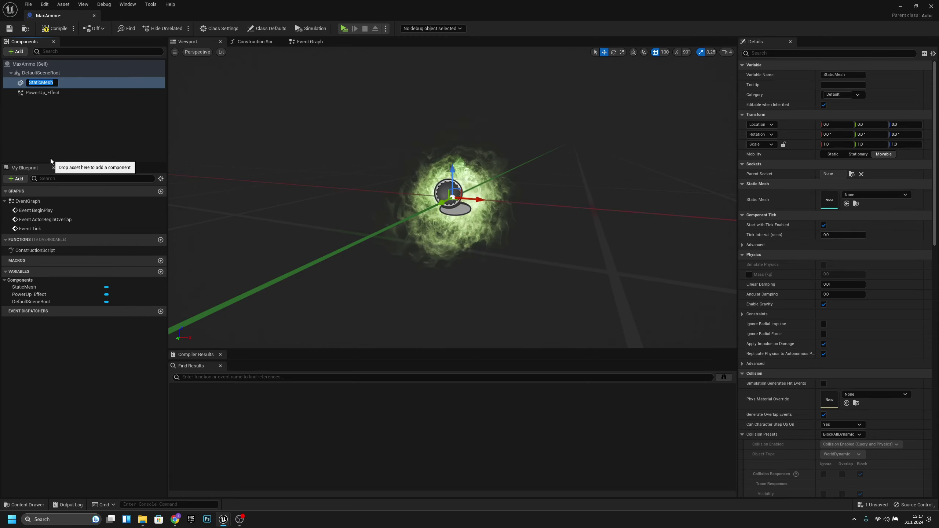
click(50, 159)
click(53, 82)
click(887, 196)
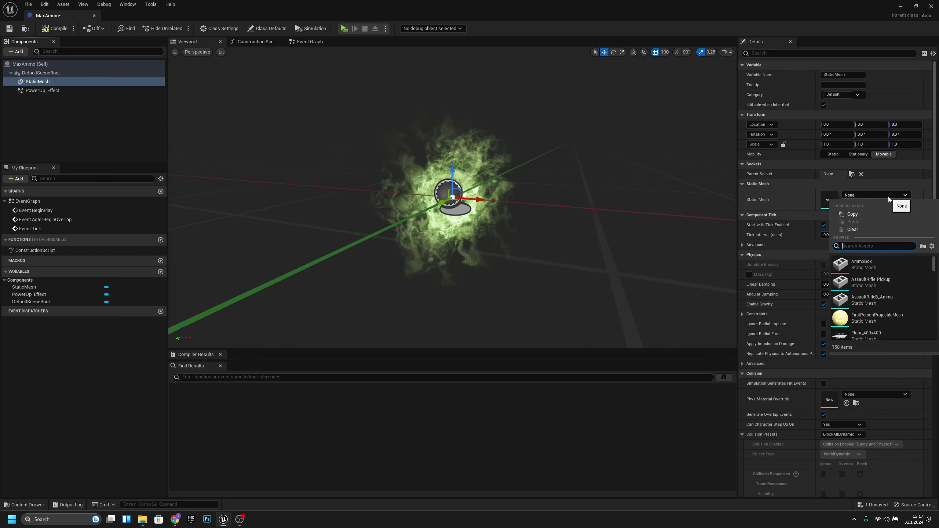
click(895, 270)
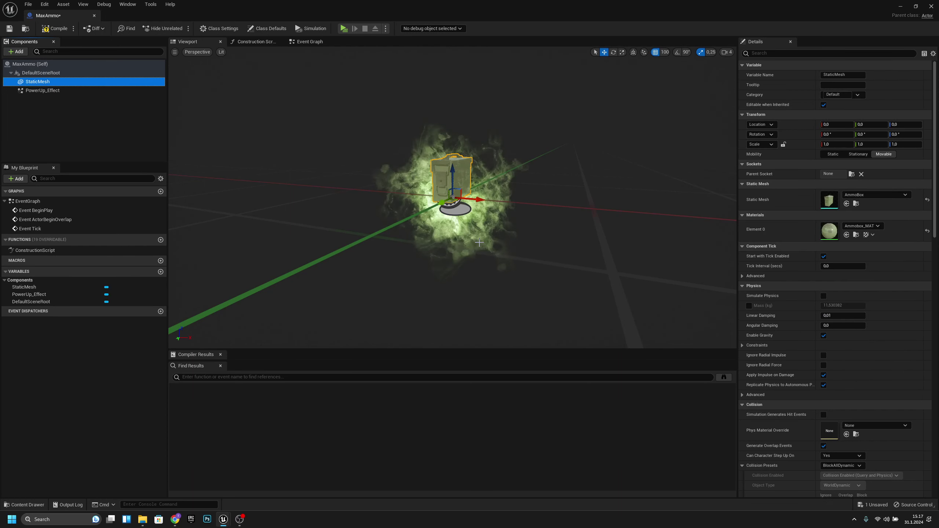
Step: Examine how the ammo box sits within the power-up effect from different angles and distances
mouse_move(479, 243)
right_down()
mouse_move(528, 239)
mouse_move(470, 236)
mouse_move(510, 237)
mouse_move(481, 236)
right_up()
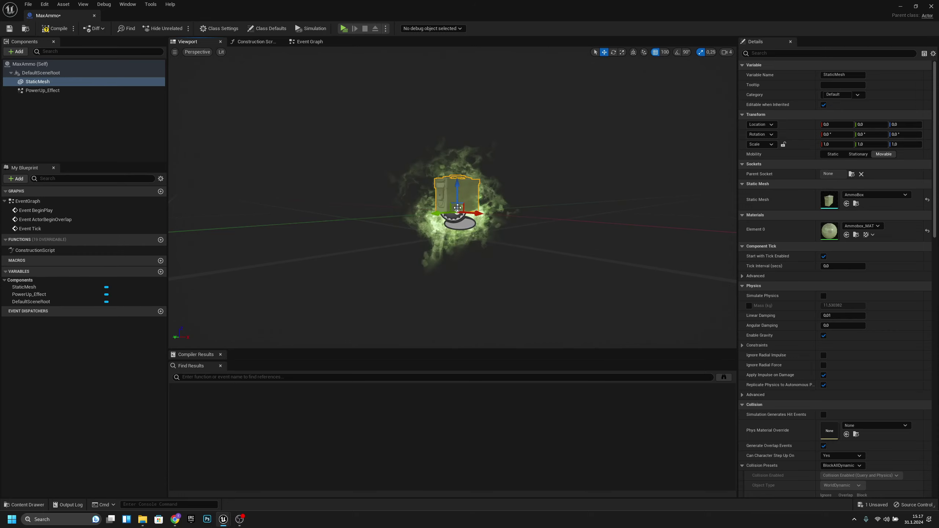
right_drag(519, 195, 522, 196)
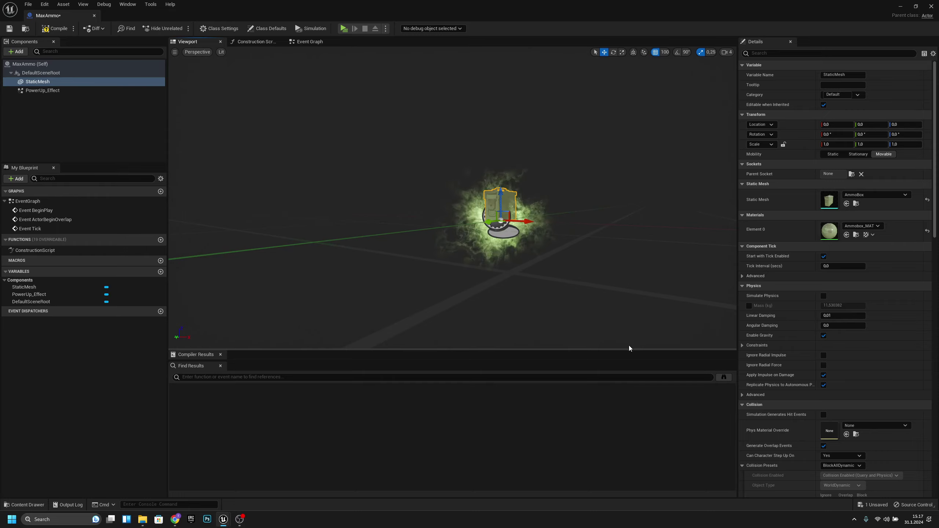
key(w)
mouse_move(591, 273)
right_down()
mouse_move(606, 301)
mouse_move(590, 273)
mouse_move(577, 274)
mouse_move(589, 275)
right_up()
key(s)
key(w)
key(s)
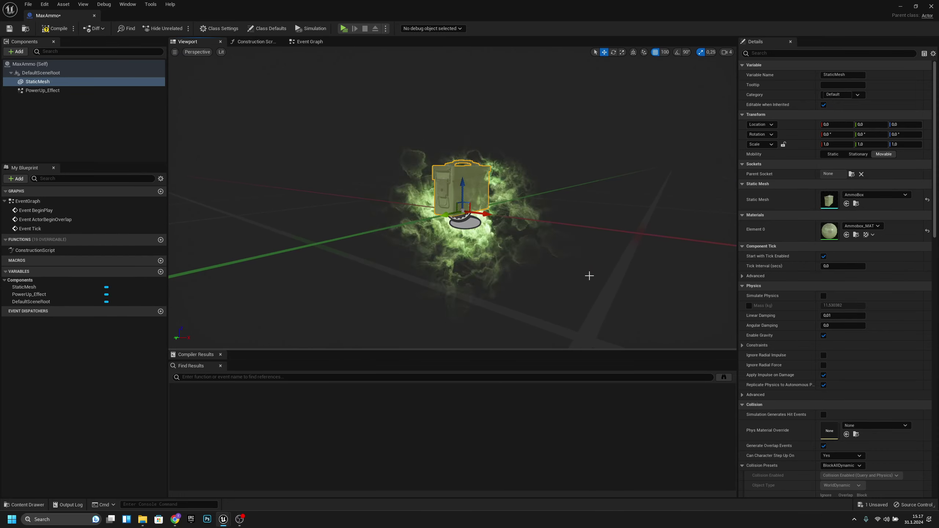
Step: Add a Scene component under DefaultSceneRoot
click(47, 74)
click(17, 52)
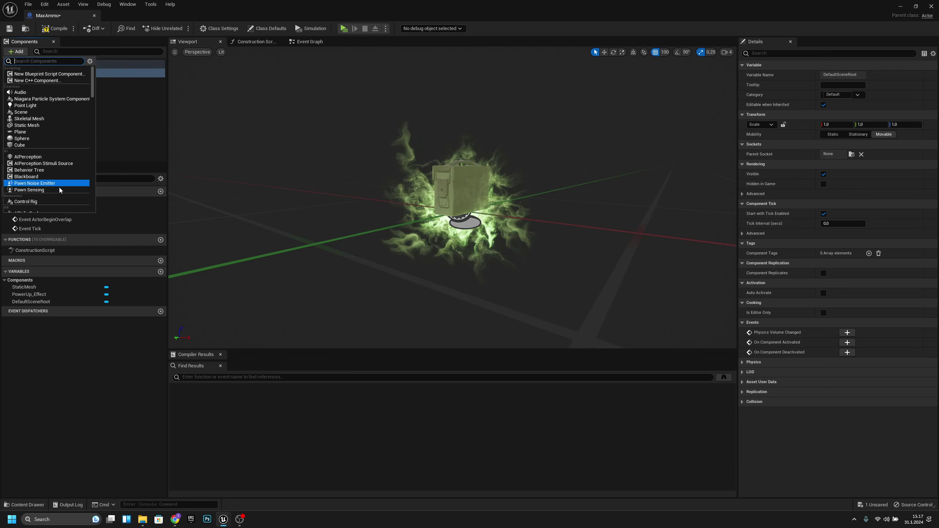
scroll(59, 189, down, 5)
scroll(59, 191, down, 3)
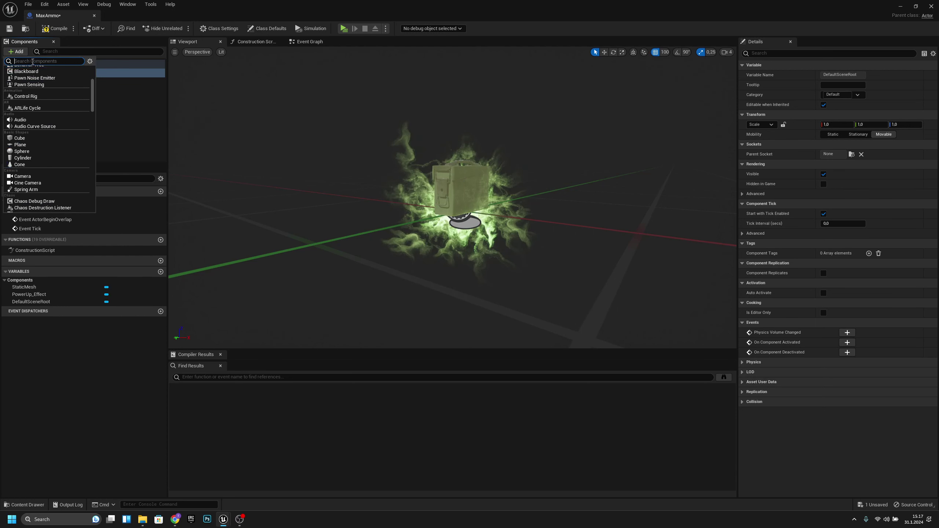
text(comp)
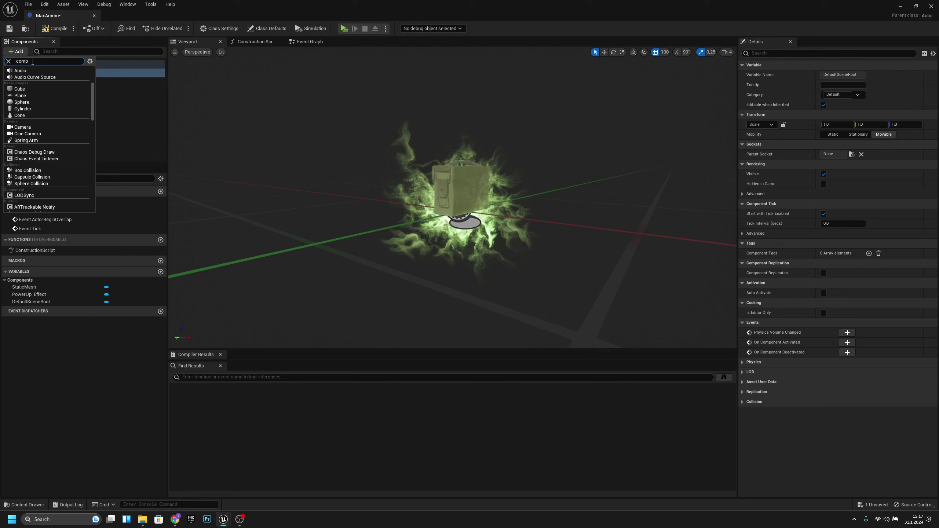
key(BackSpace)
key(BackSpace)
text(sc)
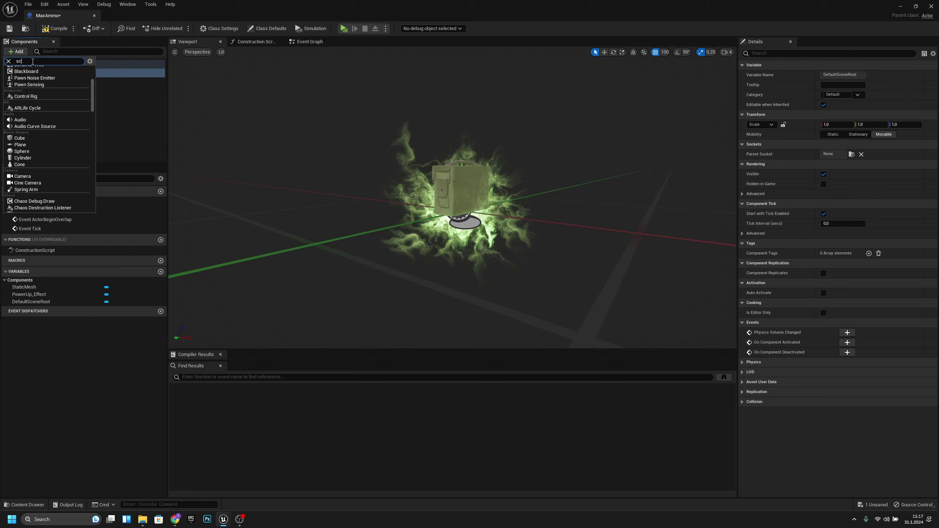
text(ene)
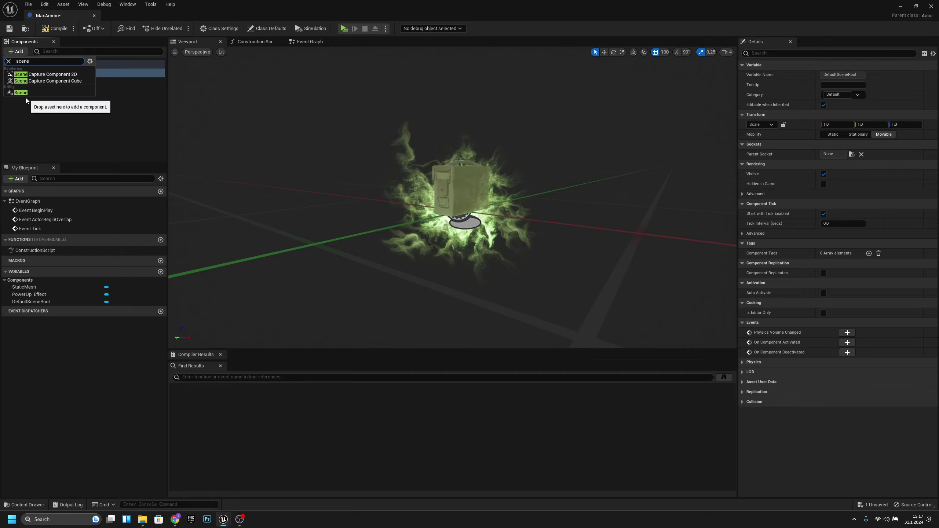
click(26, 93)
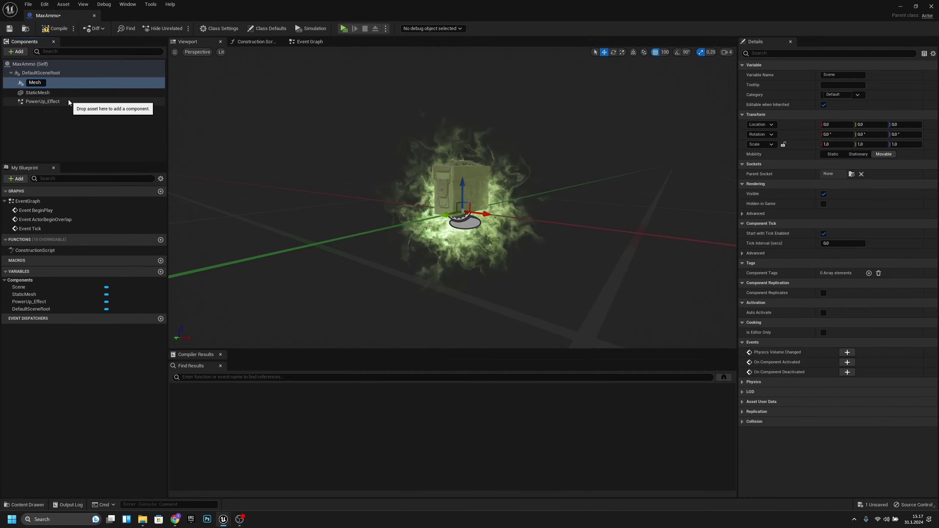
Step: Name the new Scene component Mesh_Pivot and make StaticMesh its child
text(Mesh_Pivot)
key(Return)
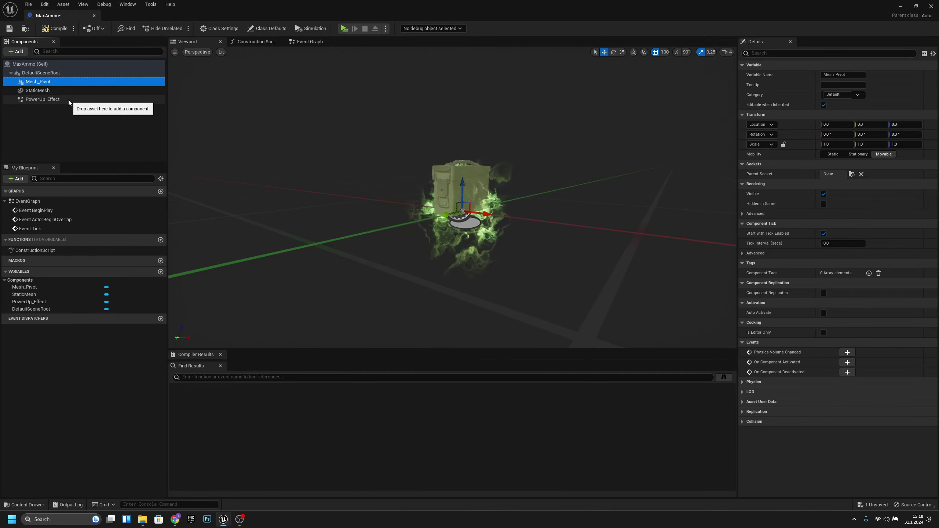
drag(37, 91, 37, 82)
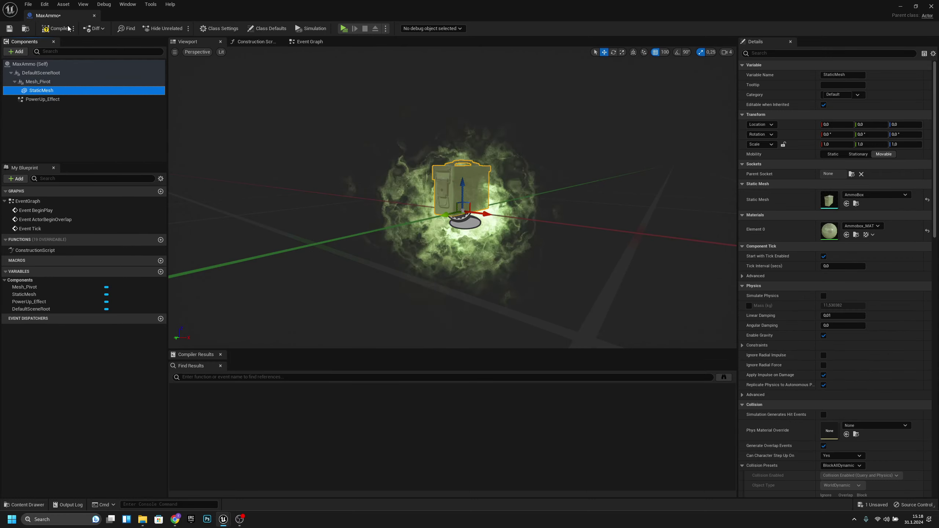
click(37, 82)
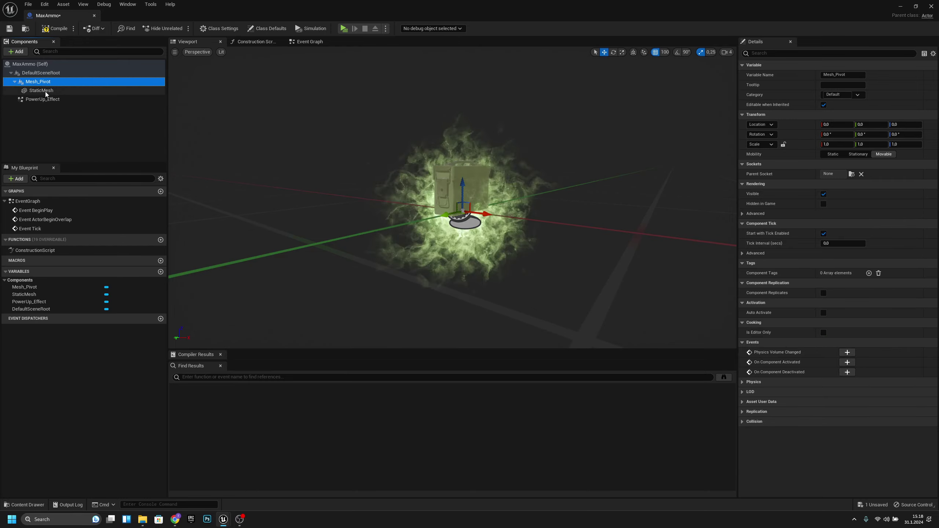
Step: Turn off grid snapping and lower StaticMesh to a Z location of about -14.38 to centre the ammo box in the effect
click(48, 90)
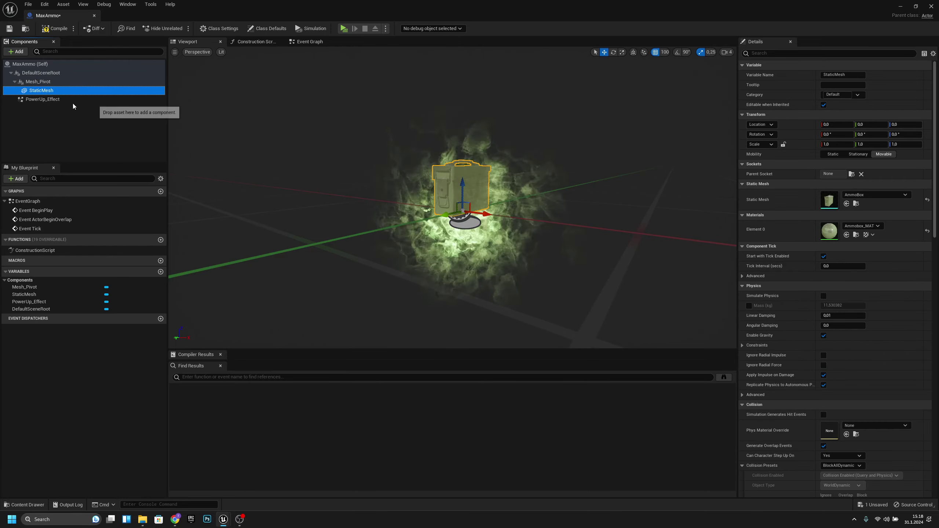
click(655, 54)
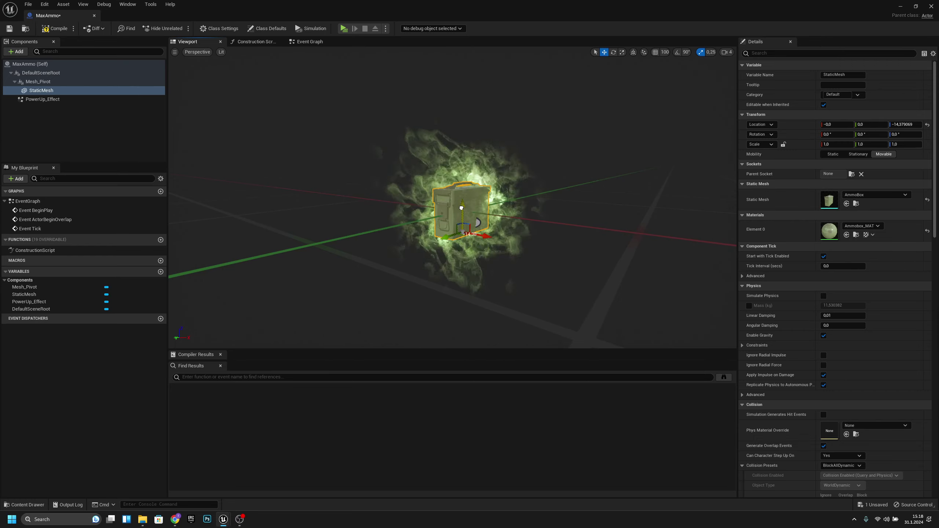
right_drag(625, 154, 555, 158)
key(d)
key(a)
key(d)
key(w)
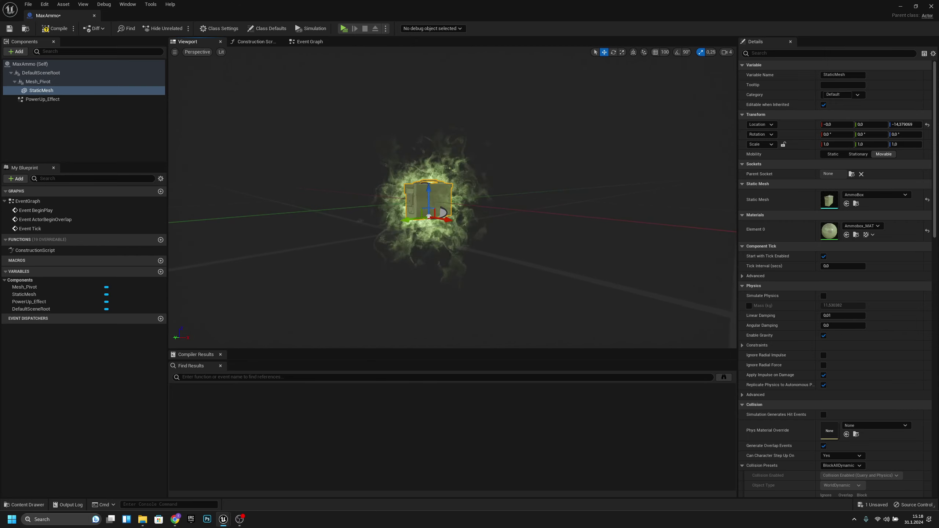
Step: Examine the position of Mesh_Pivot relative to the ammo box from several angles
click(38, 82)
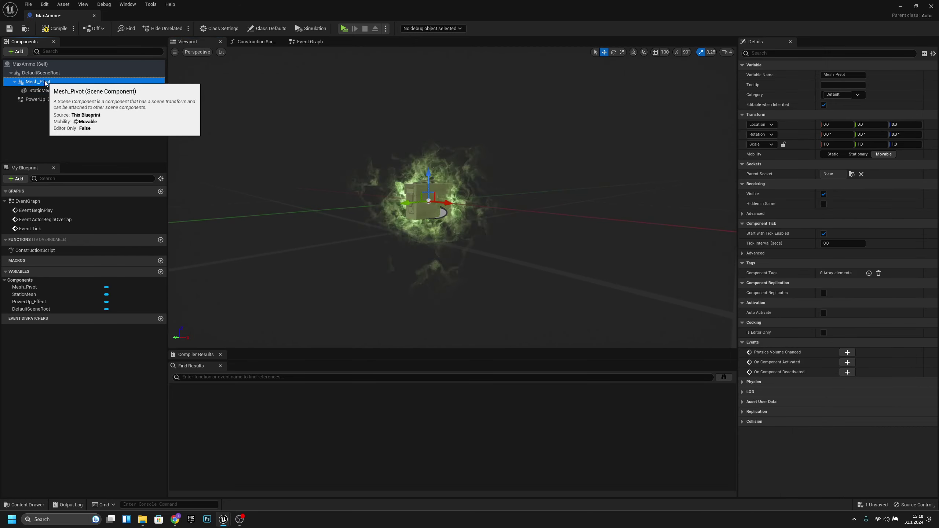
key(d)
right_drag(473, 188, 507, 190)
key(a)
key(d)
key(a)
key(w)
key(s)
key(w)
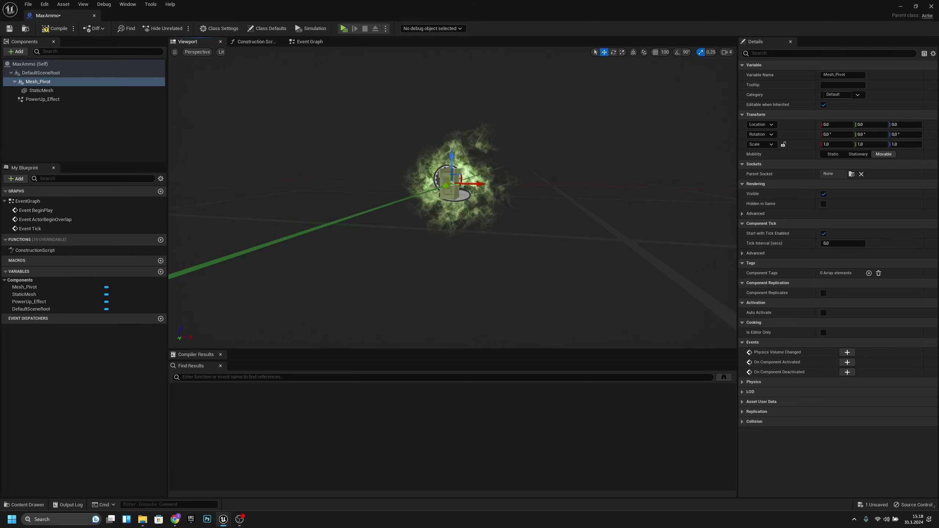
Step: Add a Rotating Movement component to the MaxAmmo blueprint
click(67, 124)
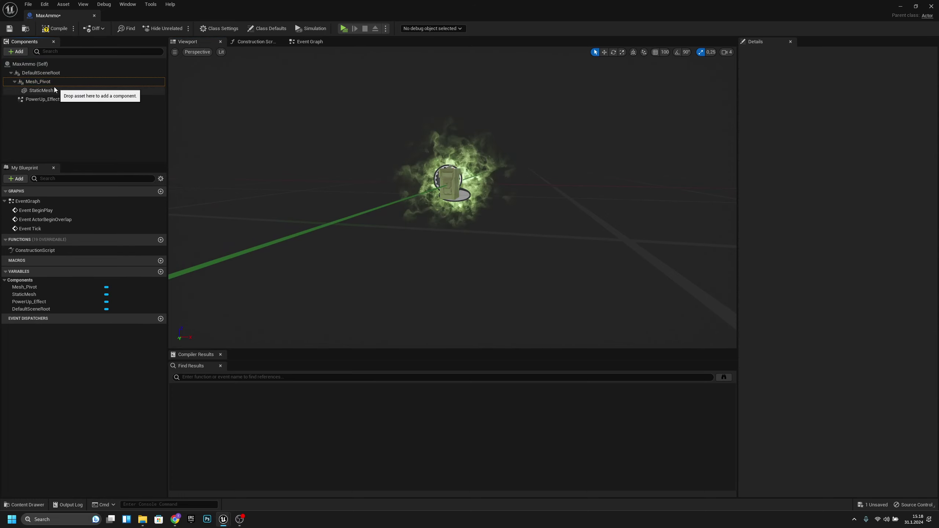
click(40, 75)
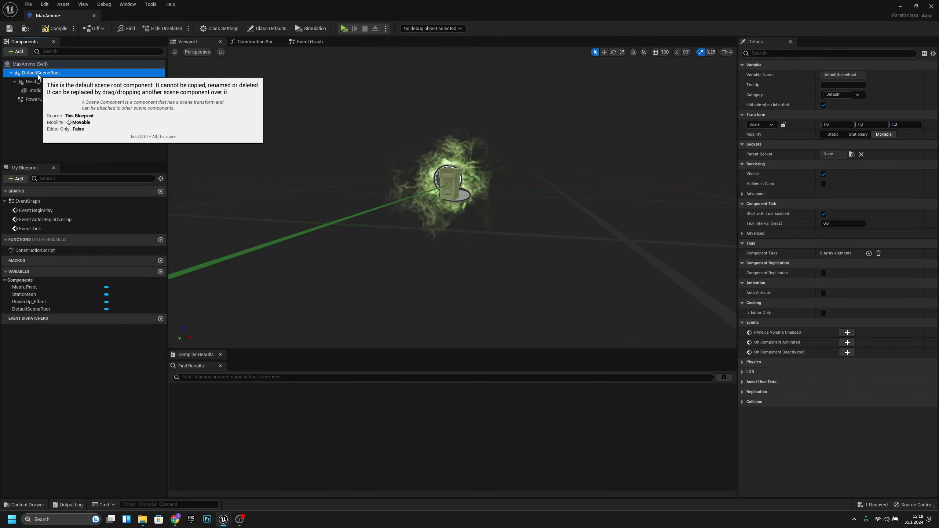
click(17, 52)
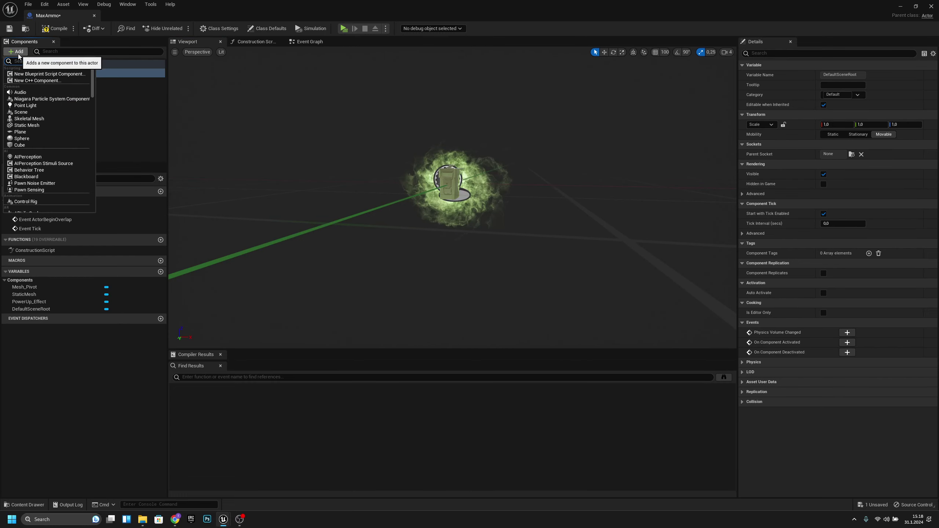
text(rota)
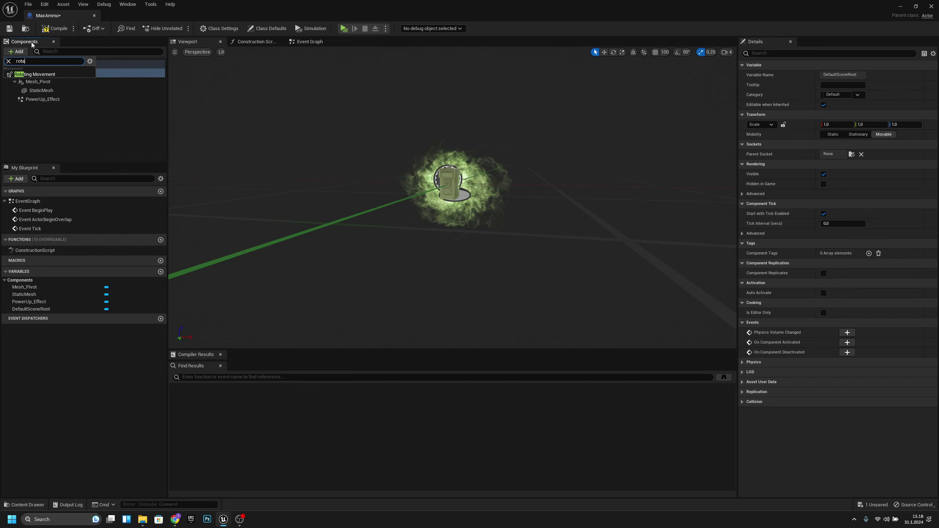
click(31, 74)
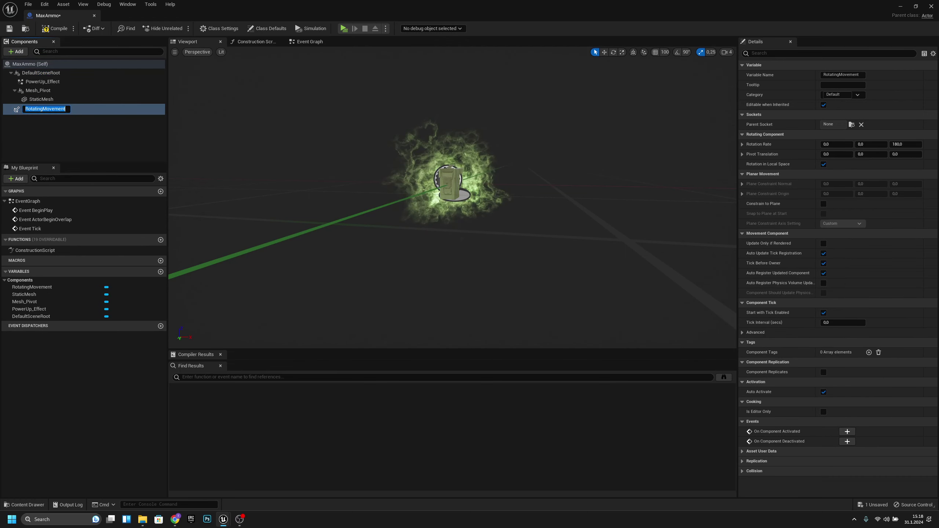
Step: Set the Z rotation rate of RotatingMovement to 90
click(906, 146)
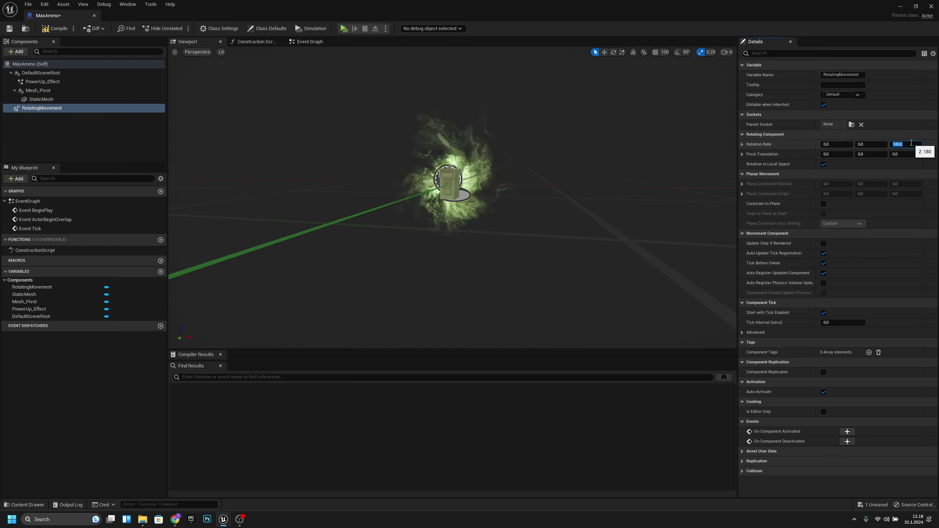
text(90)
key(Return)
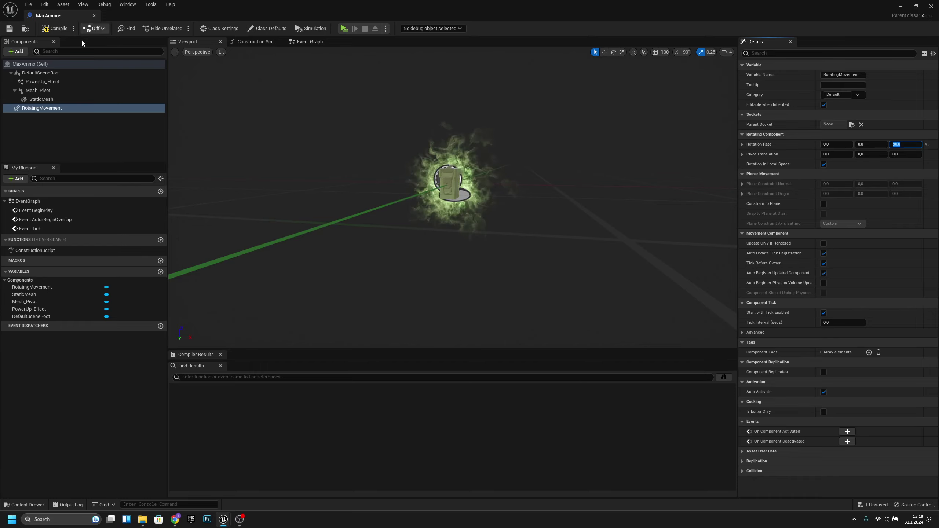
Step: Compile and save the MaxAmmo blueprint, and dock its editor beside FirstPersonMap
click(54, 29)
click(9, 29)
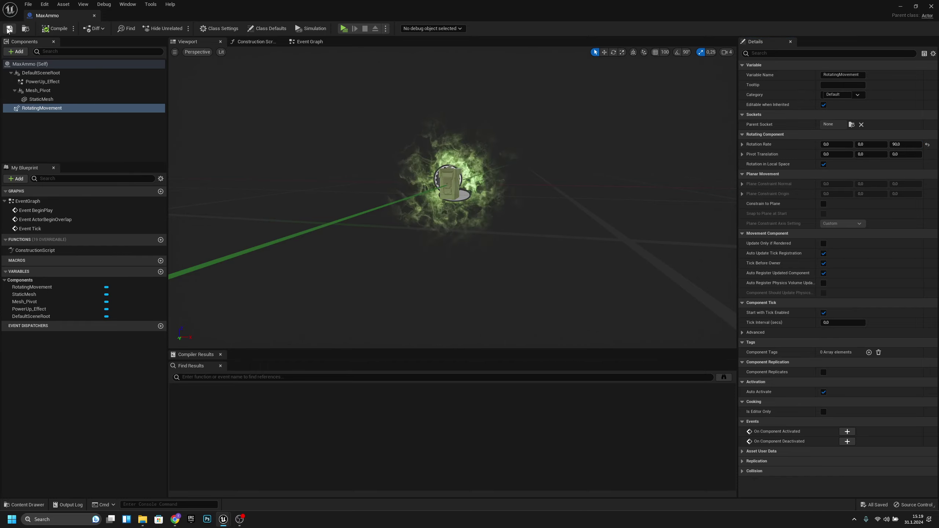
drag(80, 17, 153, 18)
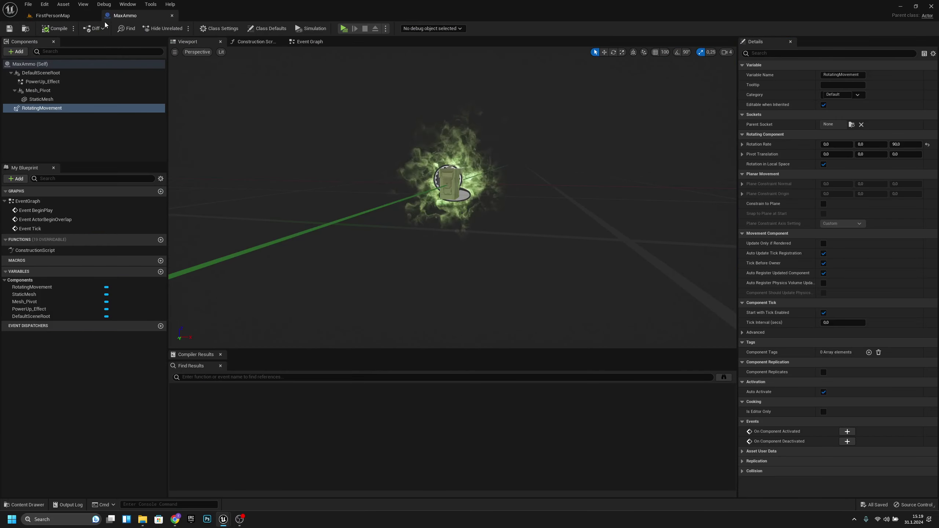
Step: Place a MaxAmmo actor on the open floor of FirstPersonMap and set its Z location to 90
click(62, 18)
mouse_move(306, 306)
right_down()
mouse_move(306, 322)
mouse_move(306, 302)
mouse_move(303, 310)
right_up()
key(w)
key(s)
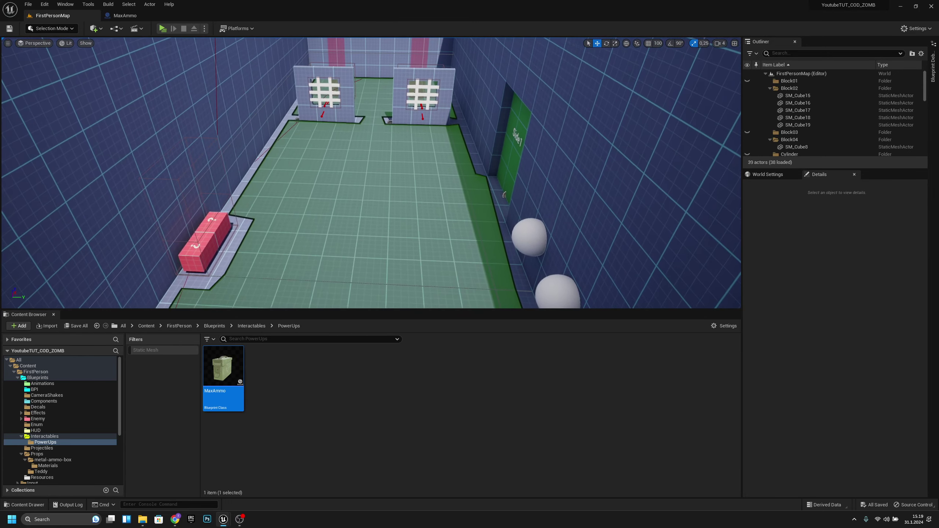
drag(224, 392, 351, 203)
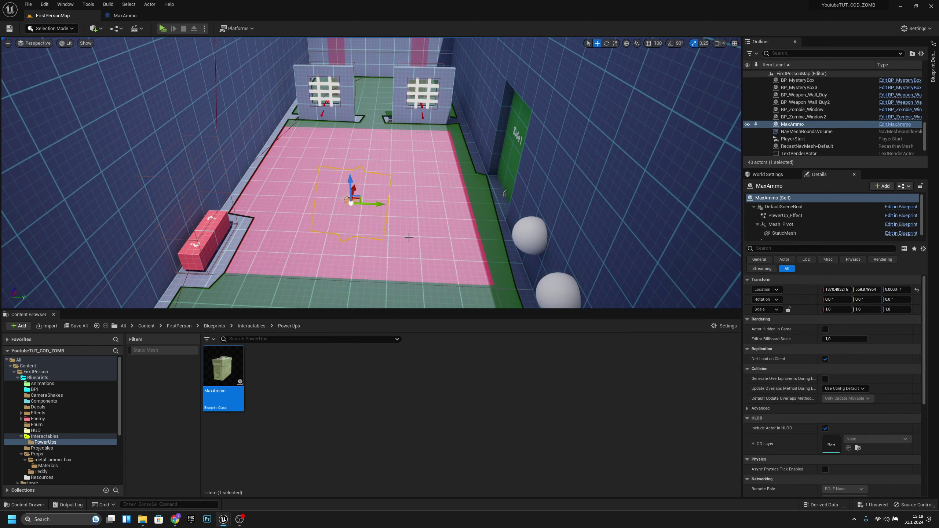
click(896, 290)
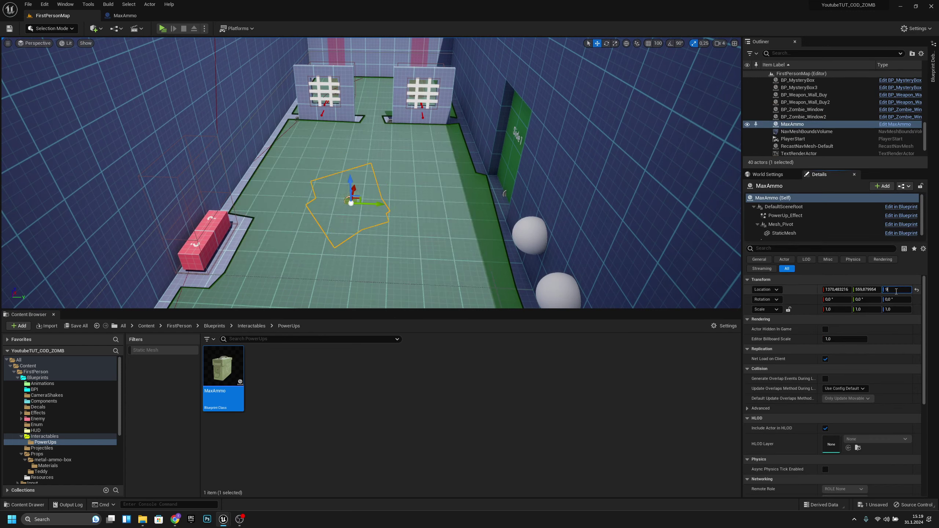
key(Return)
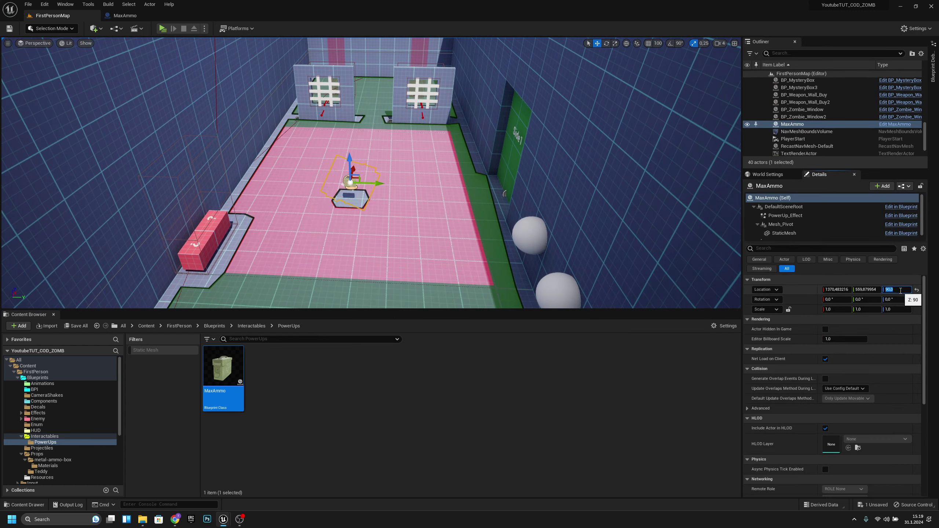
Step: Play the level in a new editor window and examine the rotating ammo box and its glow from several sides
click(203, 28)
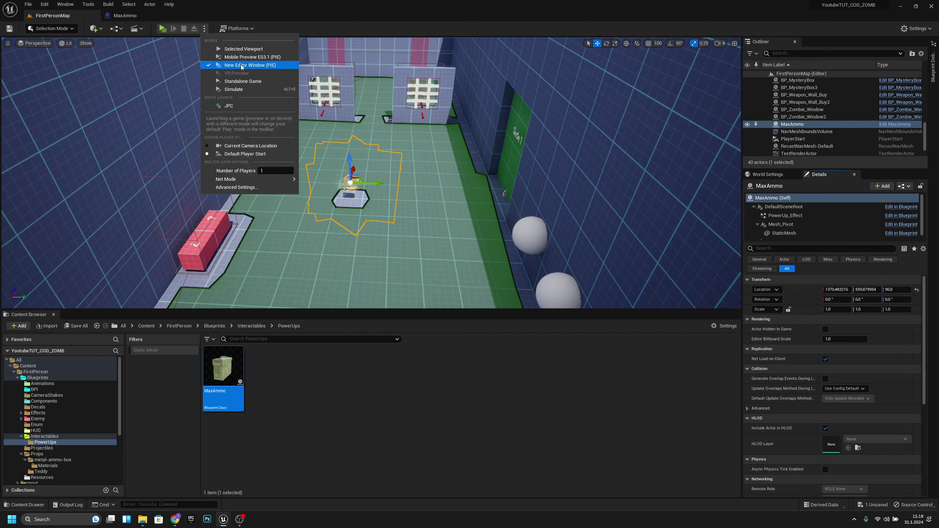
click(251, 68)
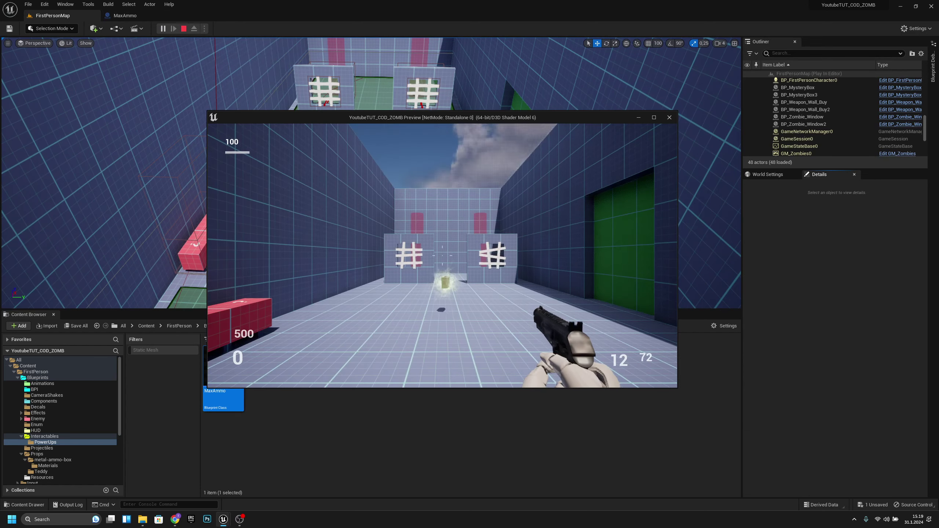
key(d)
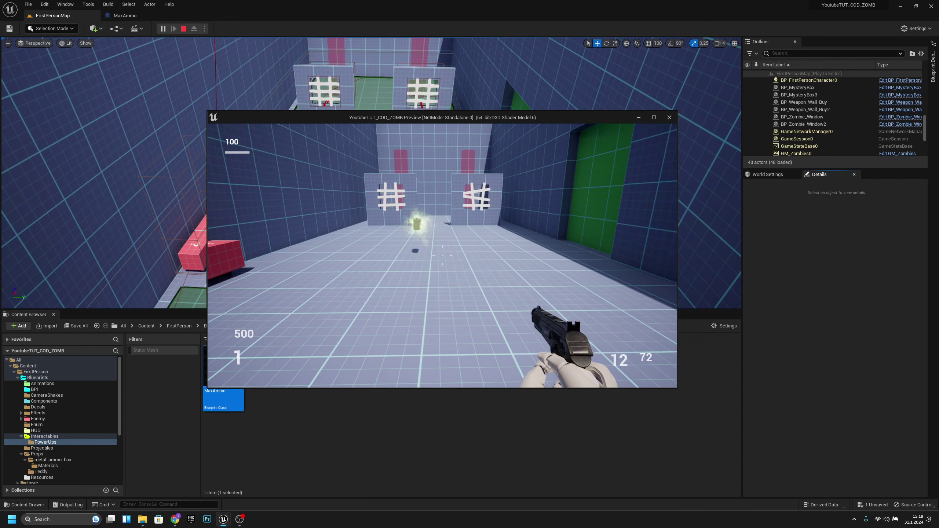
key(w)
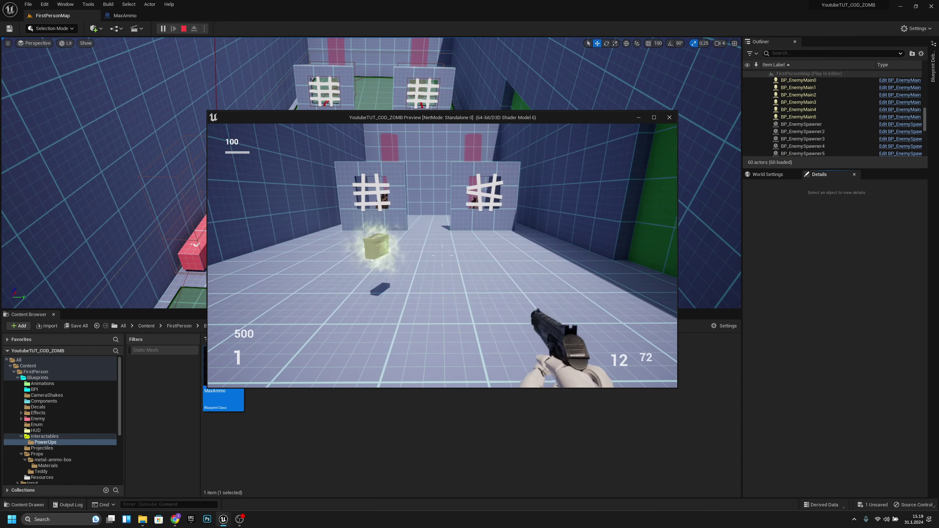
key(a)
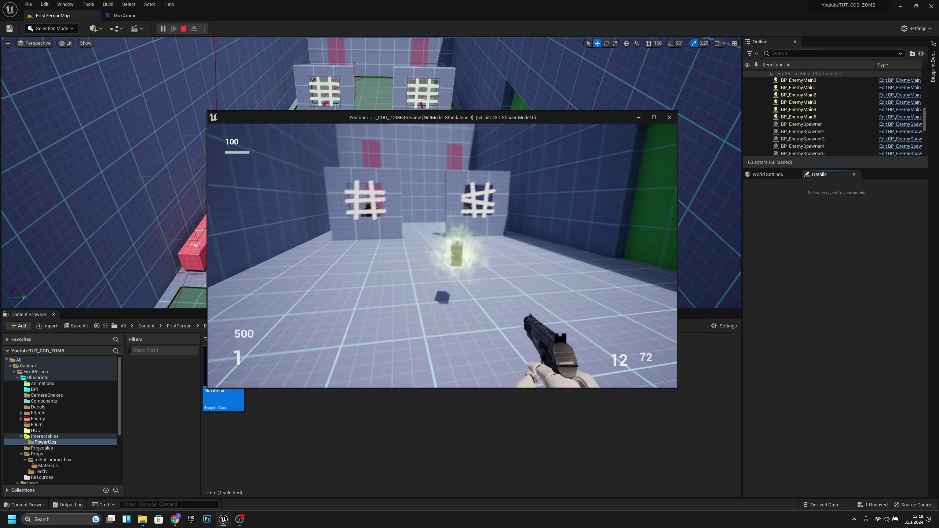
key(s)
key(d)
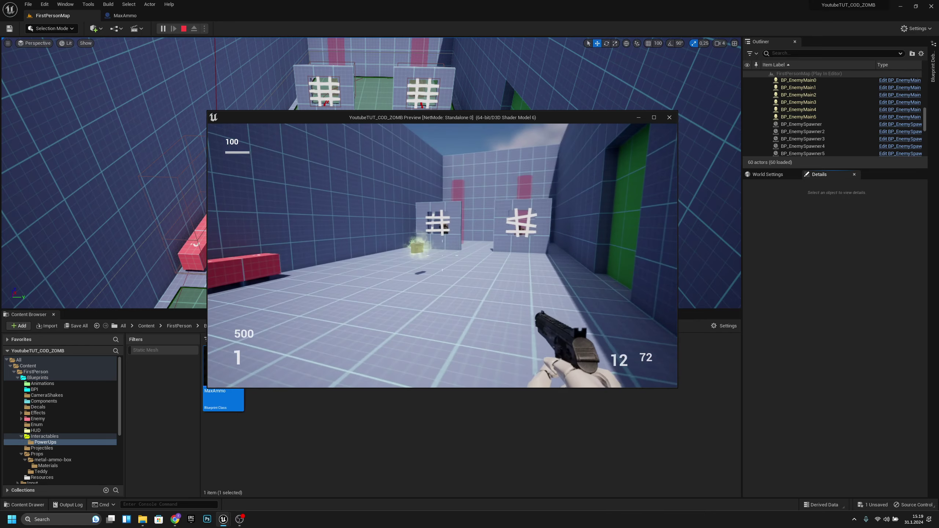
key(w)
key(a)
key(a)
key(s)
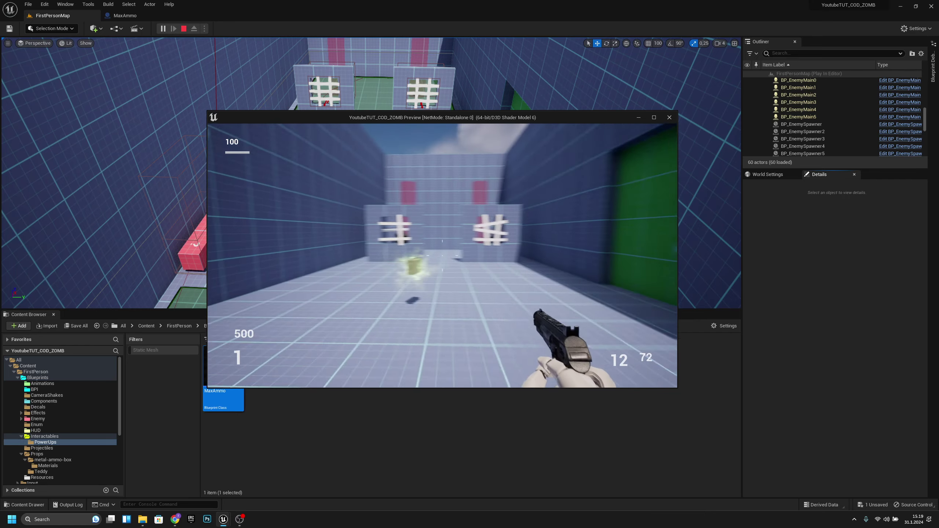
key(d)
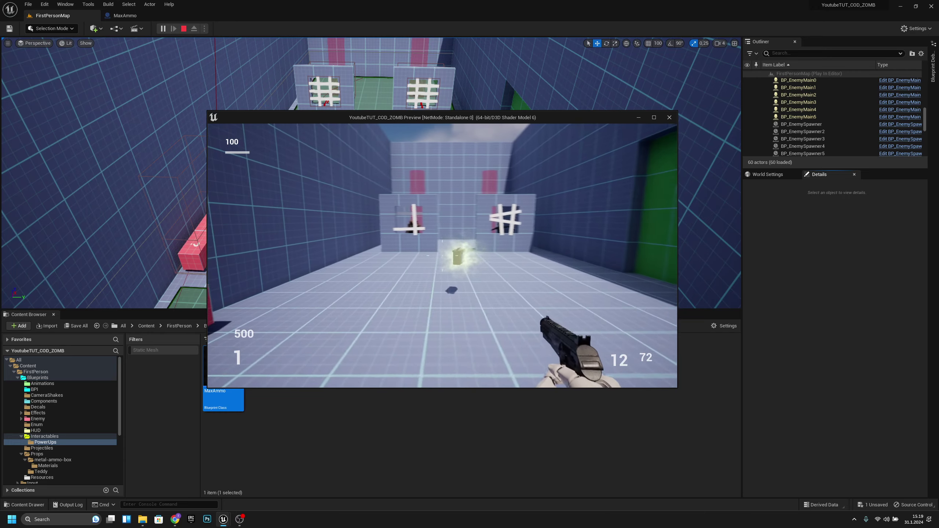
key(w)
key(w)
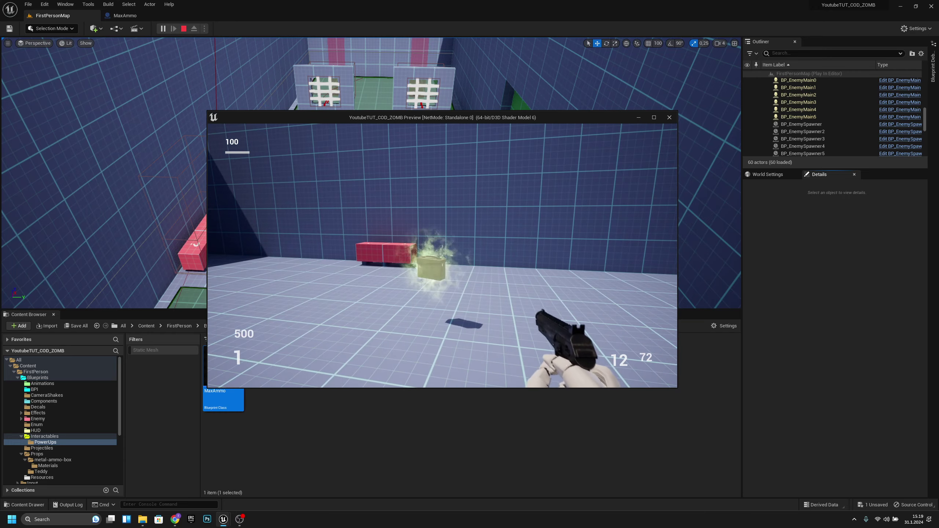
key(s)
key(a)
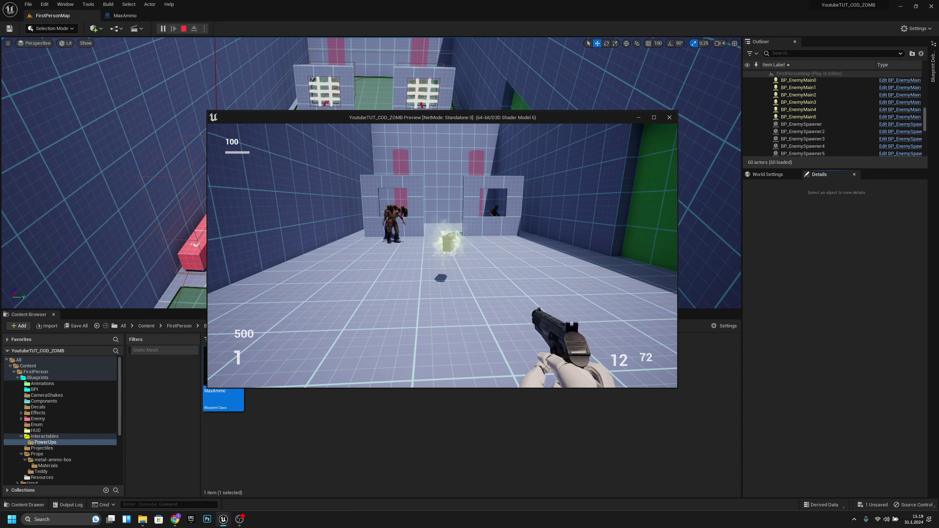
key(Escape)
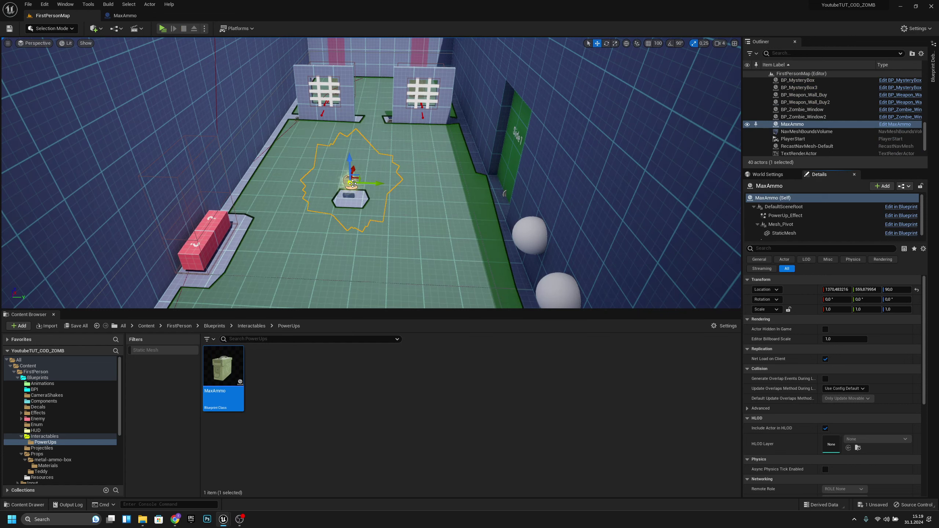
Step: In the MaxAmmo blueprint, set StaticMesh's collision preset to Custom with all collision responses on Overlap
click(125, 16)
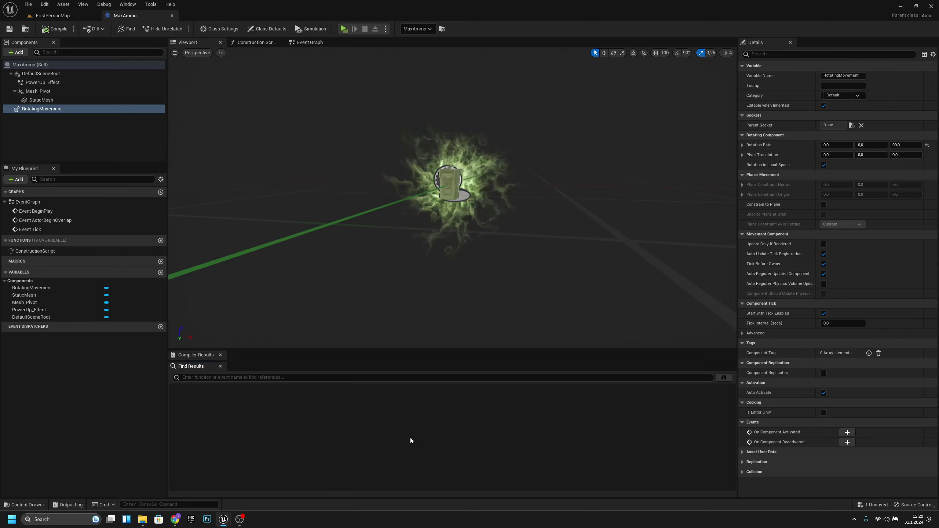
click(62, 100)
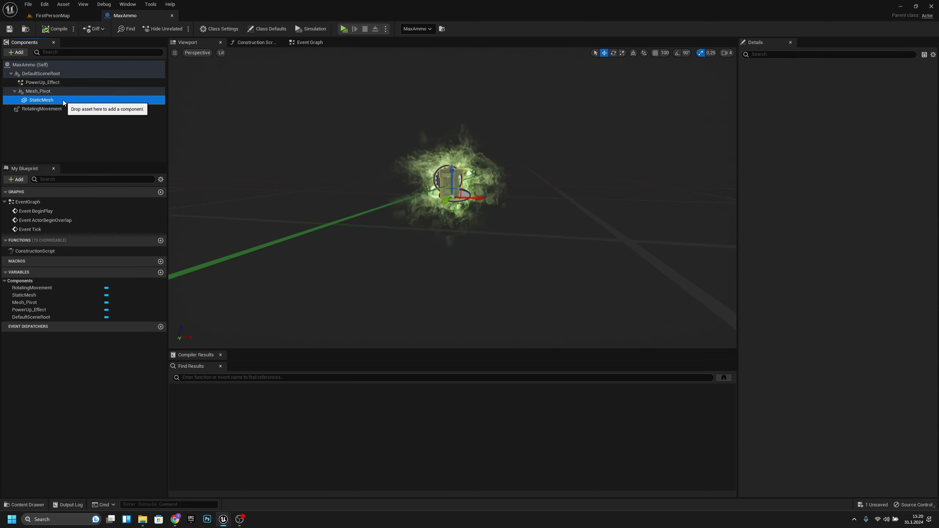
scroll(864, 311, down, 8)
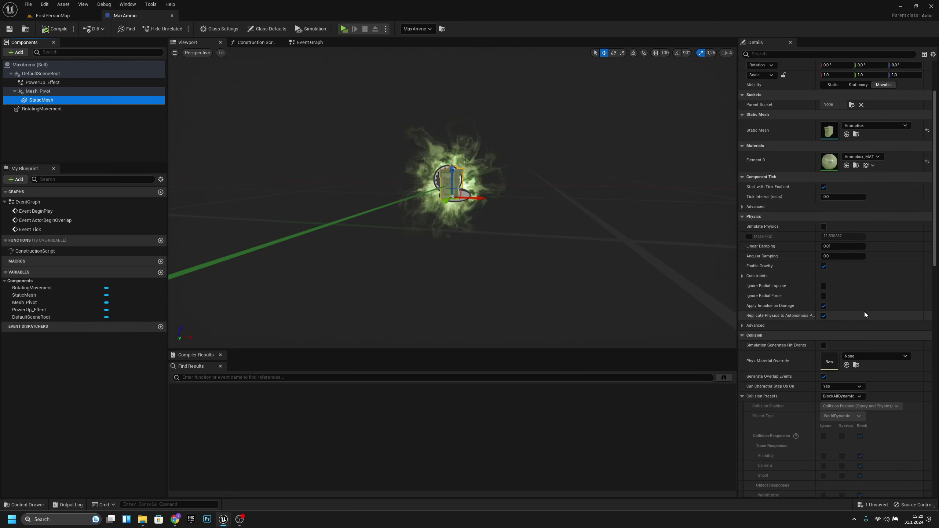
click(841, 256)
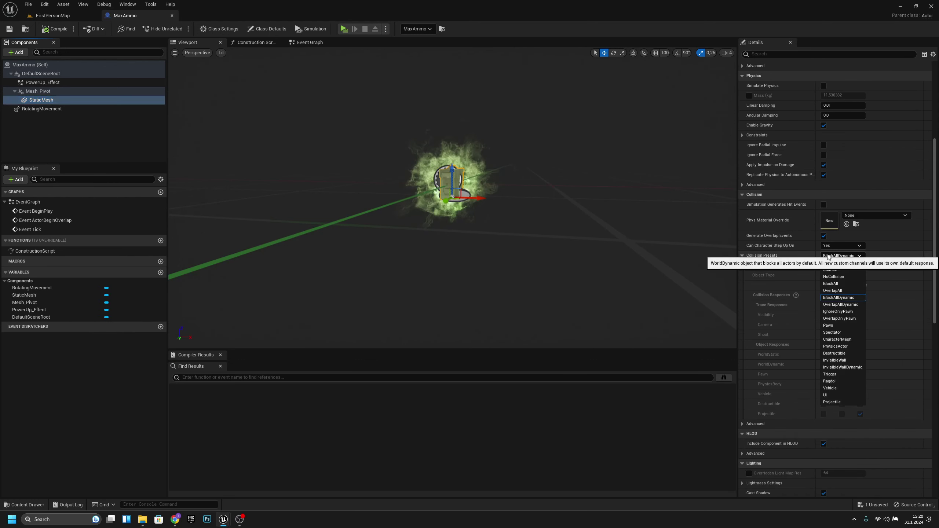
click(846, 270)
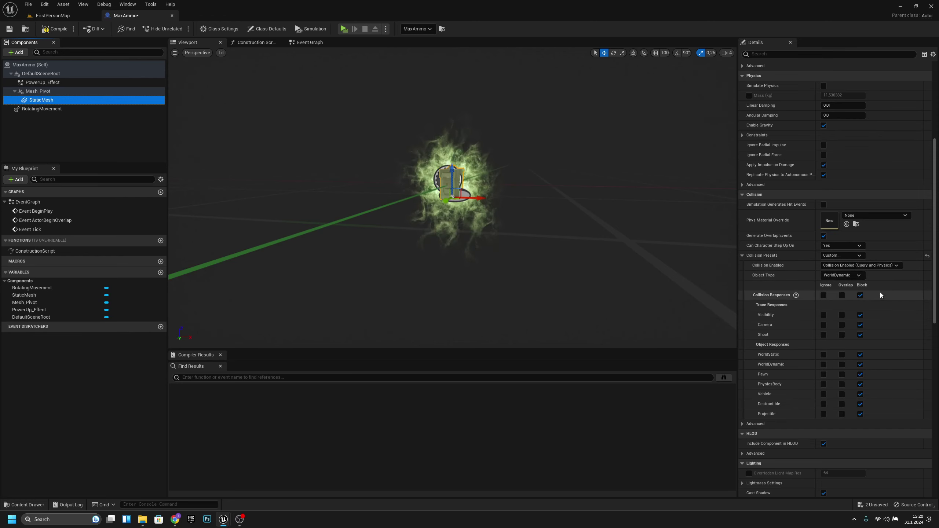
click(842, 295)
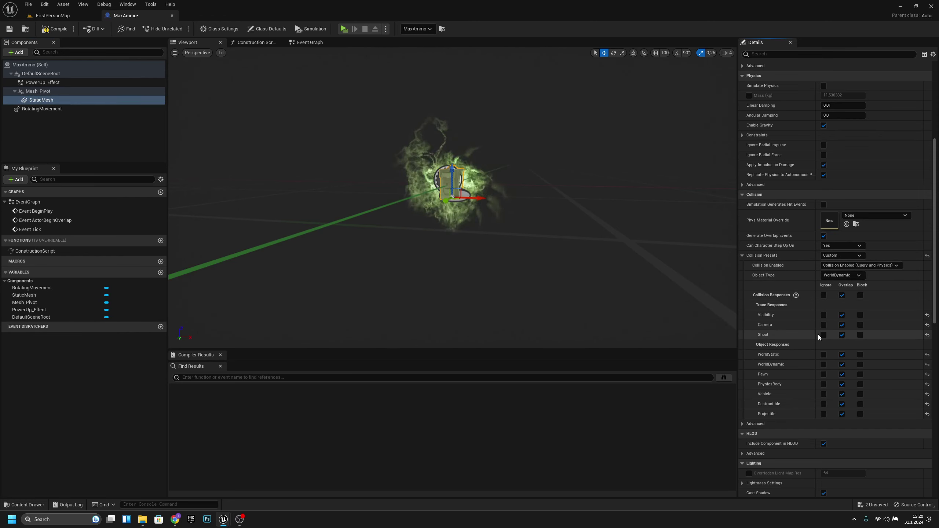
Step: Set StaticMesh's Shoot, Camera and Visibility trace responses to Ignore, and save the blueprint
click(823, 334)
click(823, 325)
click(824, 315)
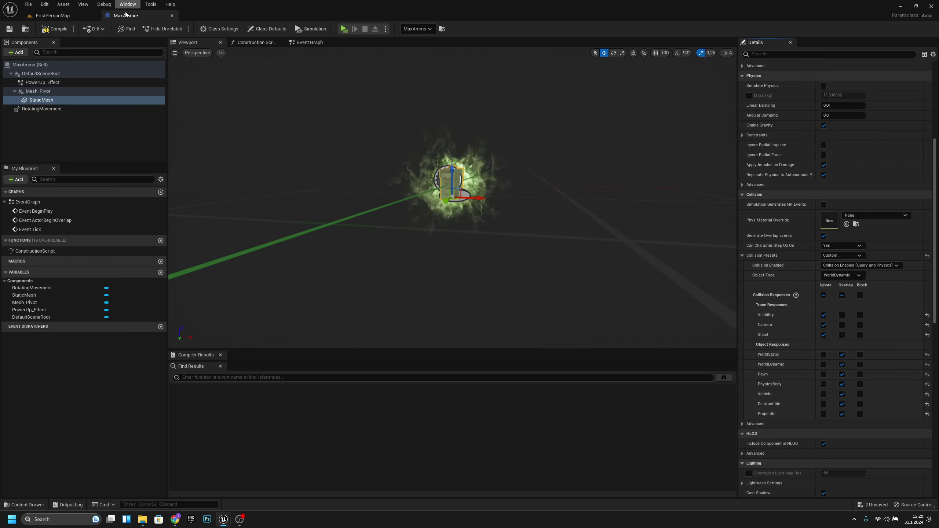
click(28, 31)
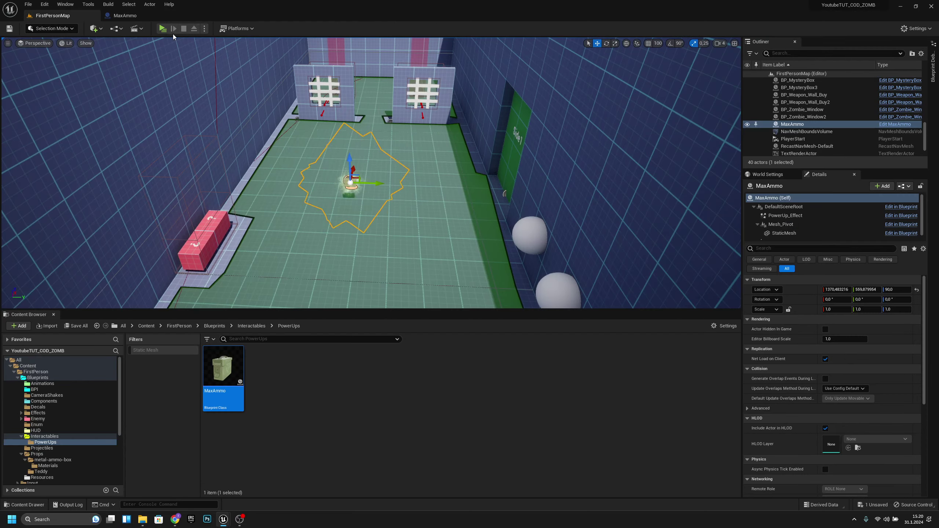
Step: Play the level and test walking through the ammo box
key(alt+p)
key(w)
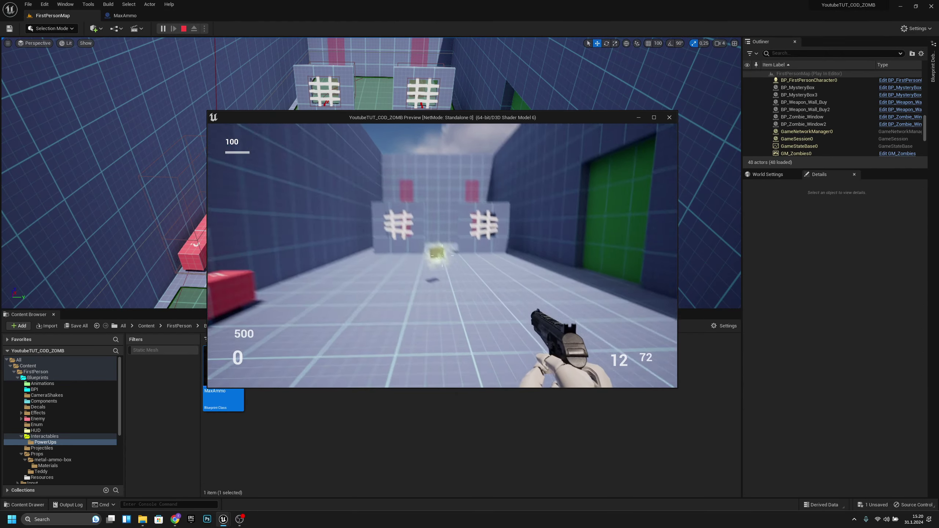
key(s)
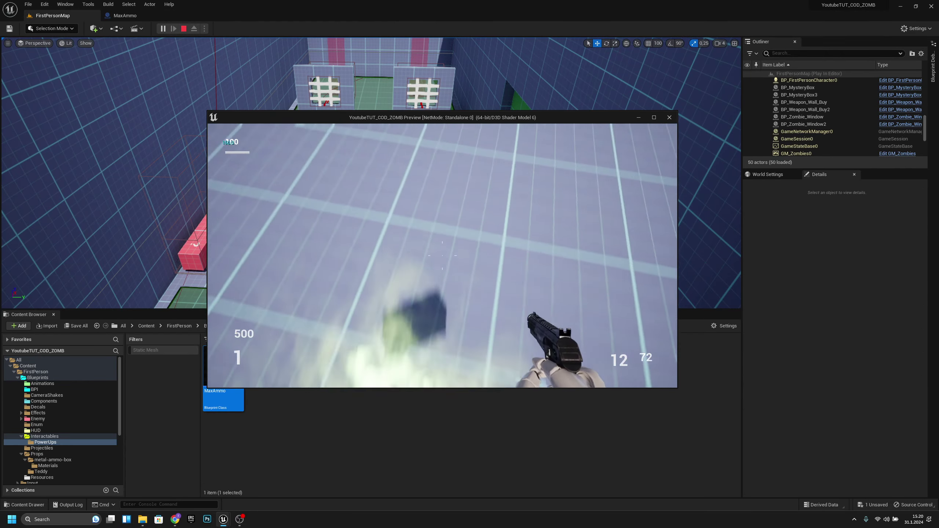
key(Escape)
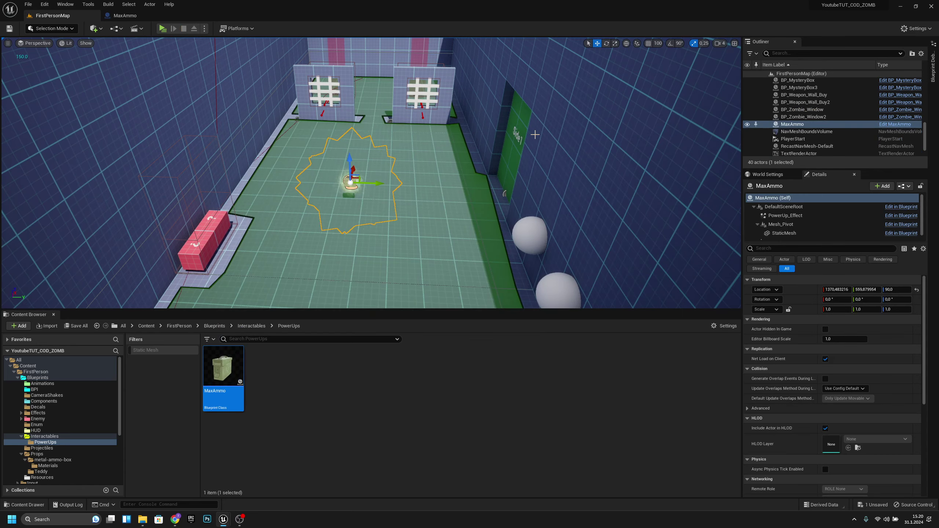
Step: Open the choice of components to add under DefaultSceneRoot in the MaxAmmo blueprint
click(140, 21)
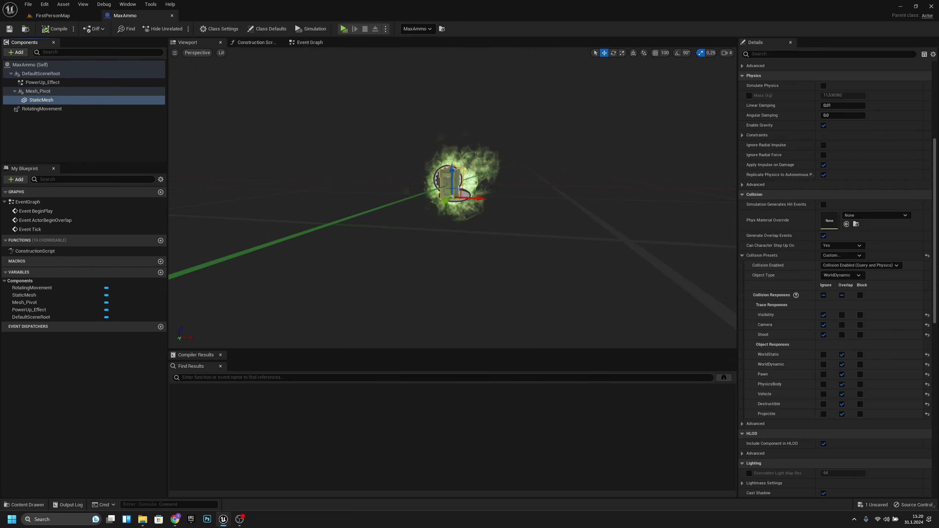
click(45, 74)
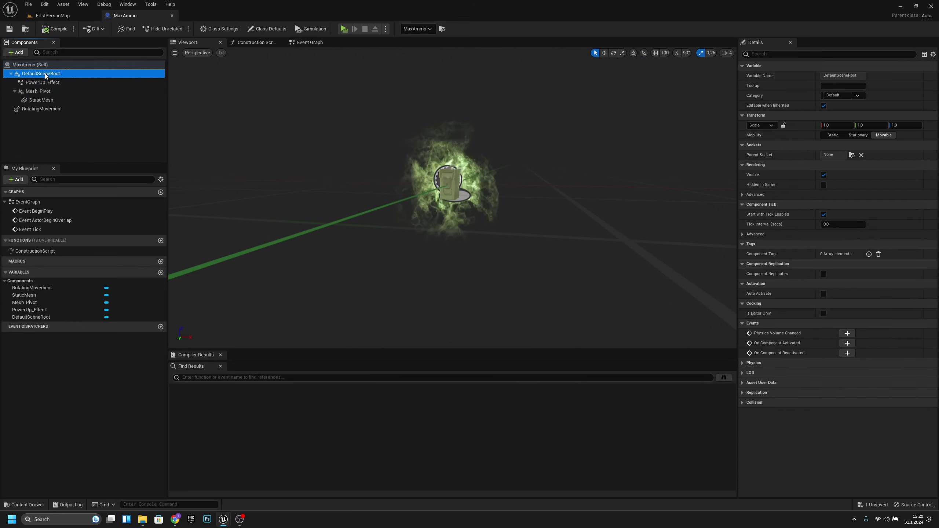
click(21, 55)
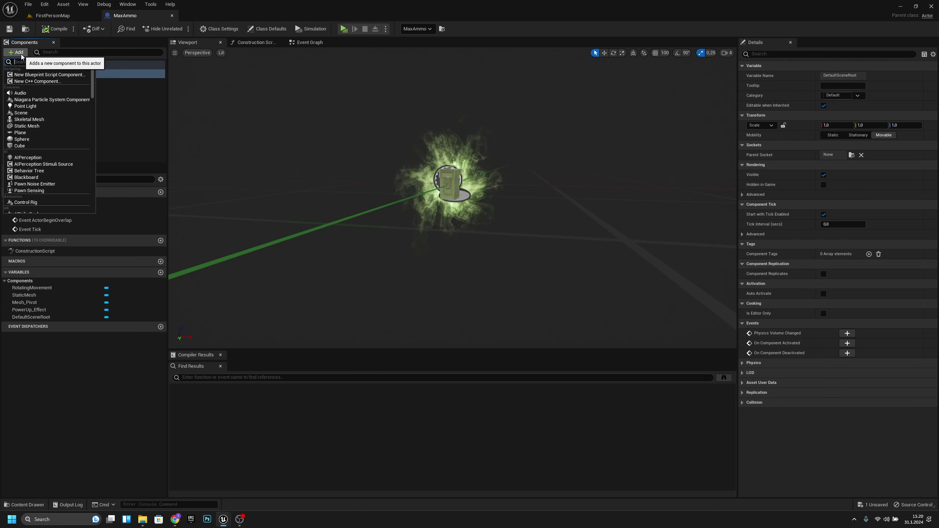
Step: Add a Sphere Collision component to the MaxAmmo actor, keeping its default name
text(collisi)
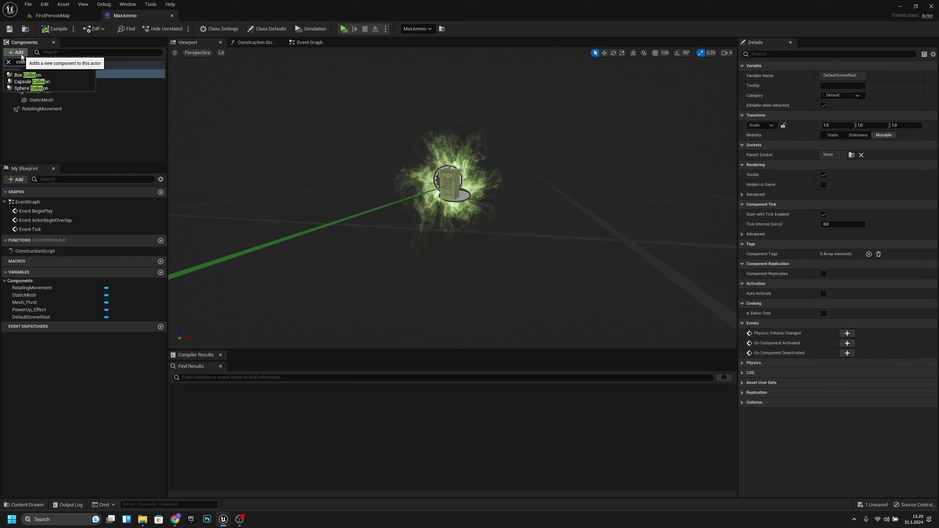
click(48, 89)
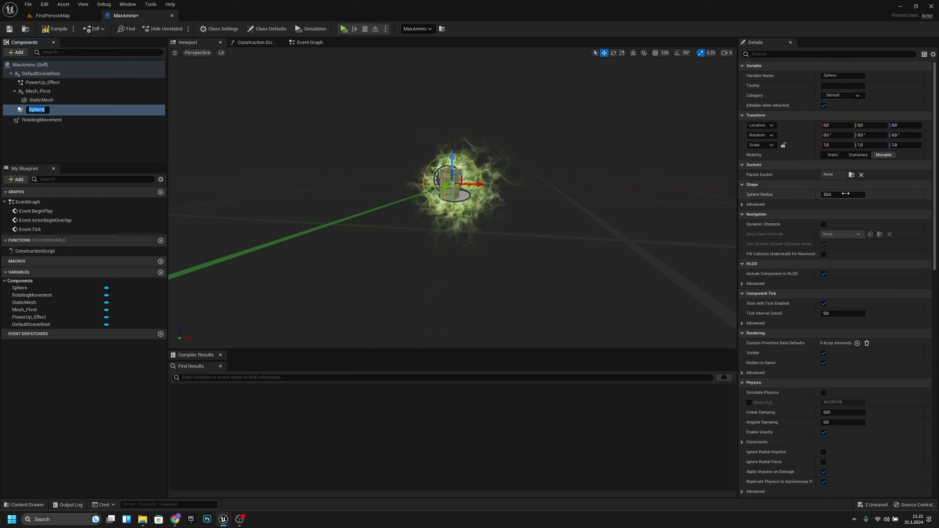
click(549, 200)
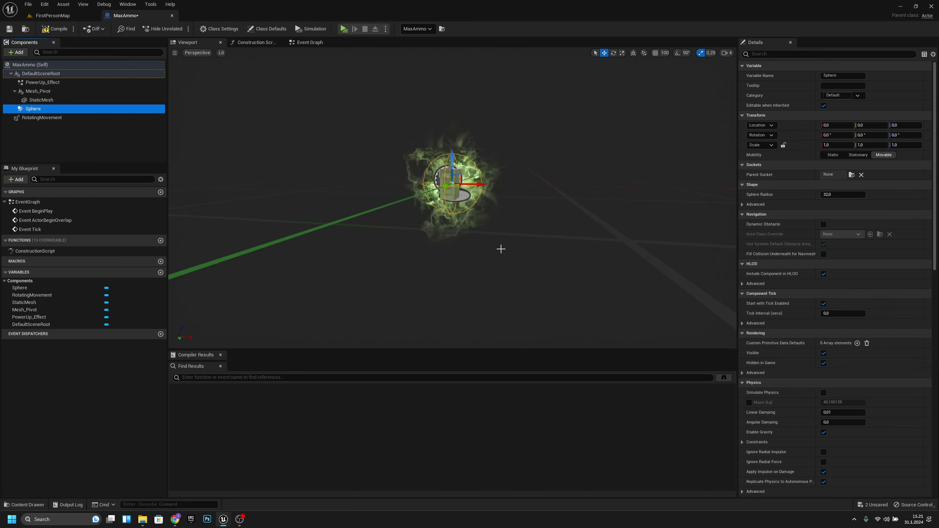
click(98, 386)
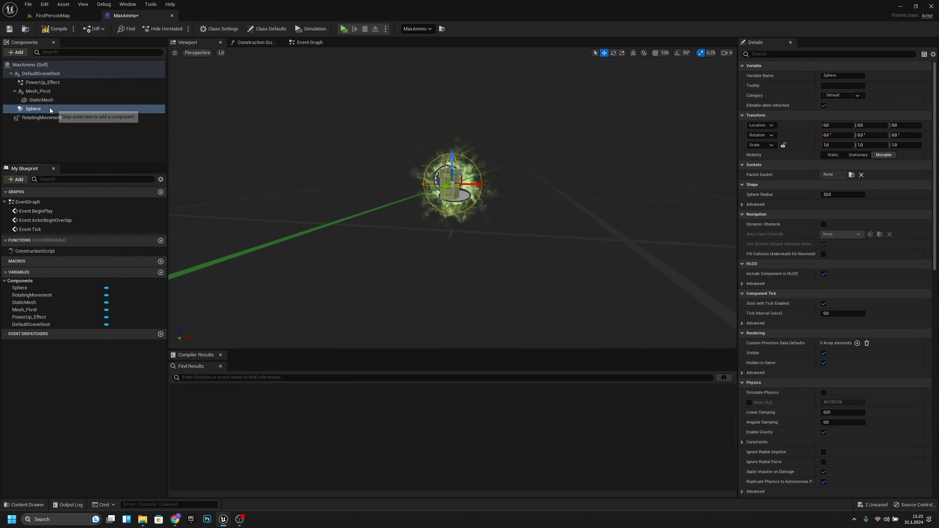
Step: Try to make the collision sphere the root component in place of DefaultSceneRoot, and undo the change
click(38, 110)
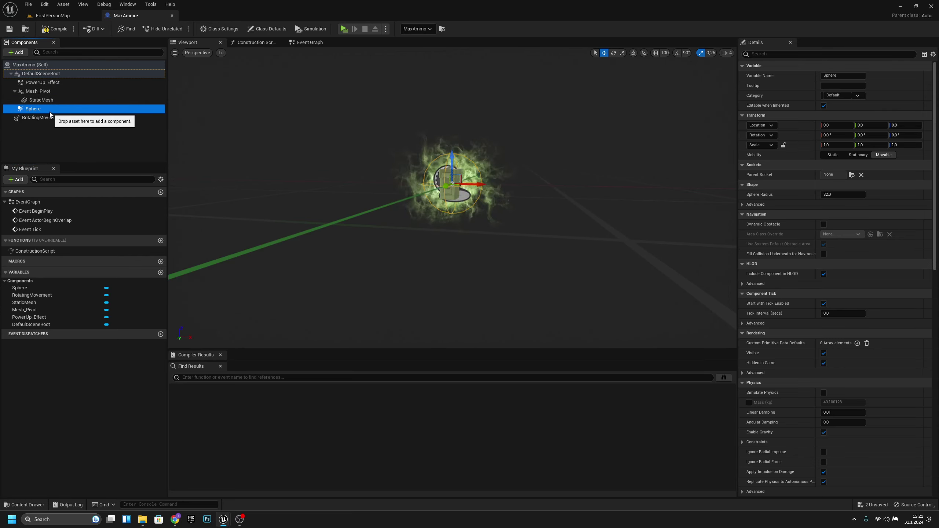
drag(46, 112, 35, 73)
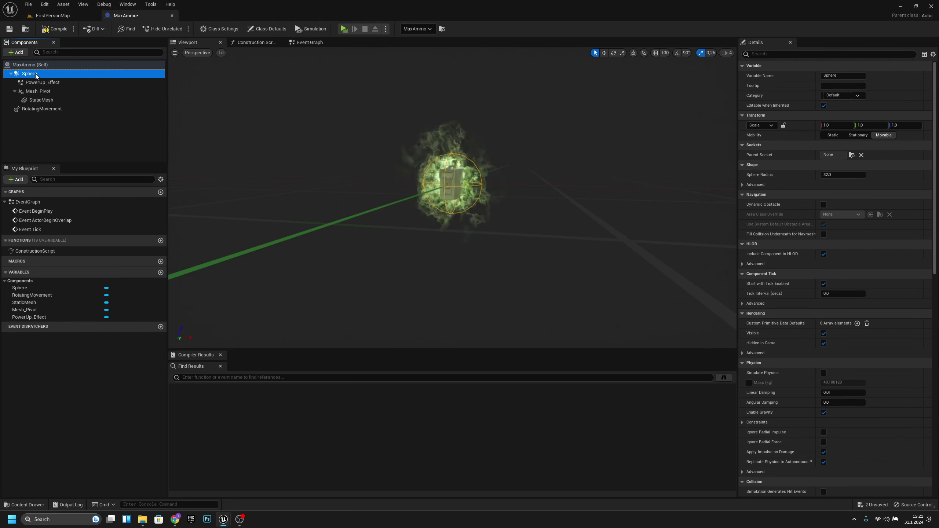
key(ctrl+z)
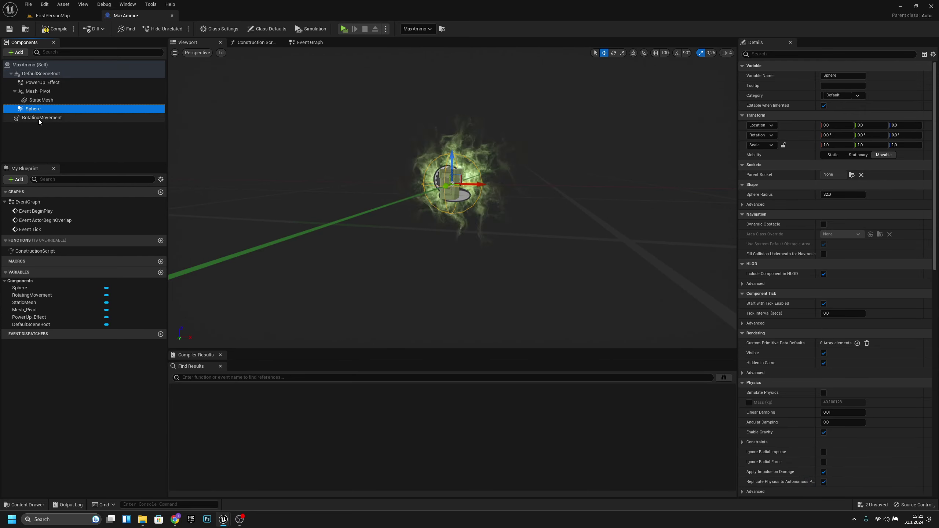
Step: Rename the sphere collision component as Overlap_Collision, then compile and save the blueprint
click(35, 109)
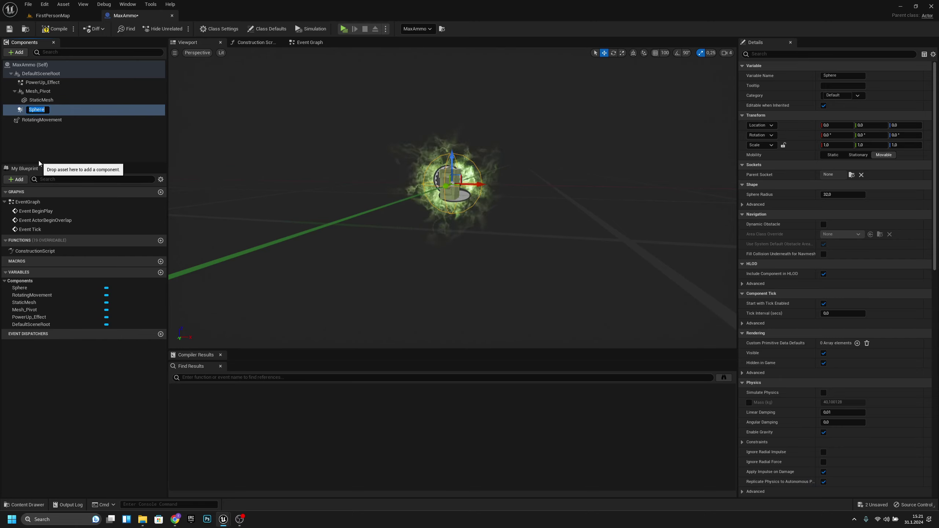
text(Overla)
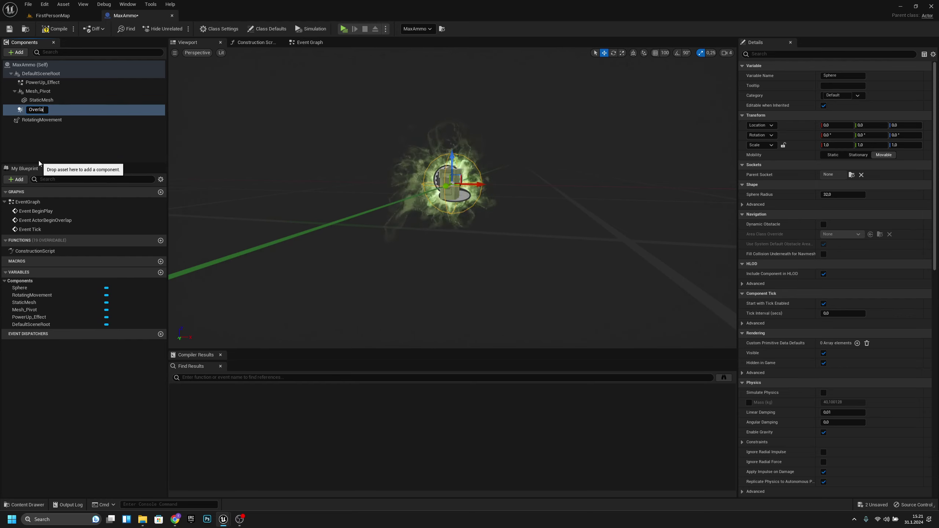
text(p_Collision)
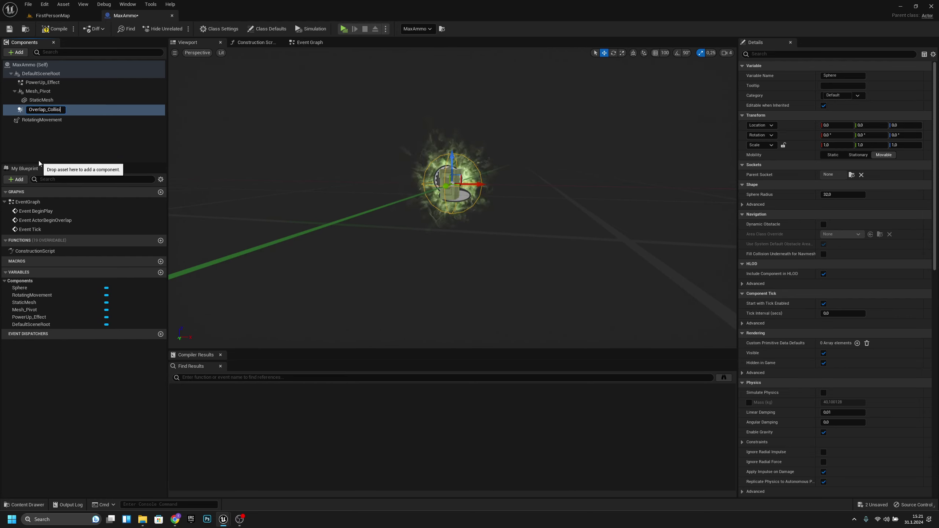
key(Return)
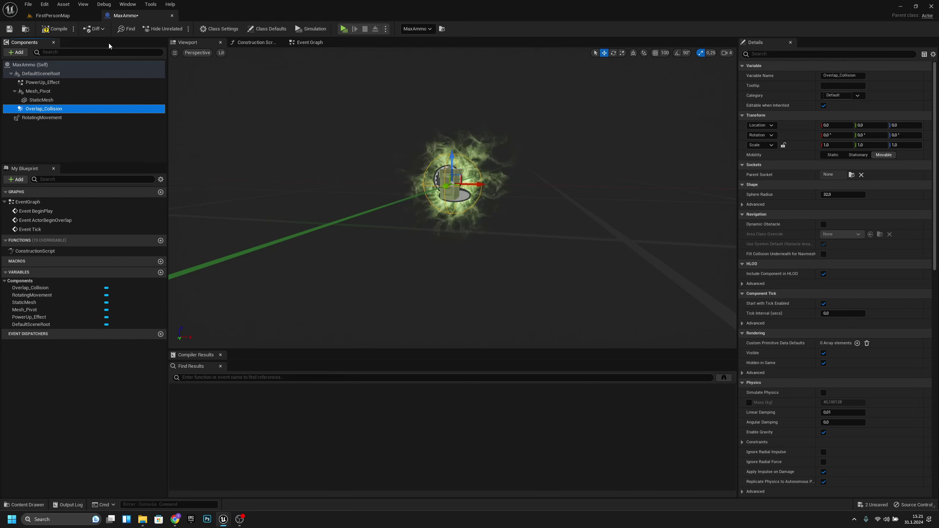
click(29, 4)
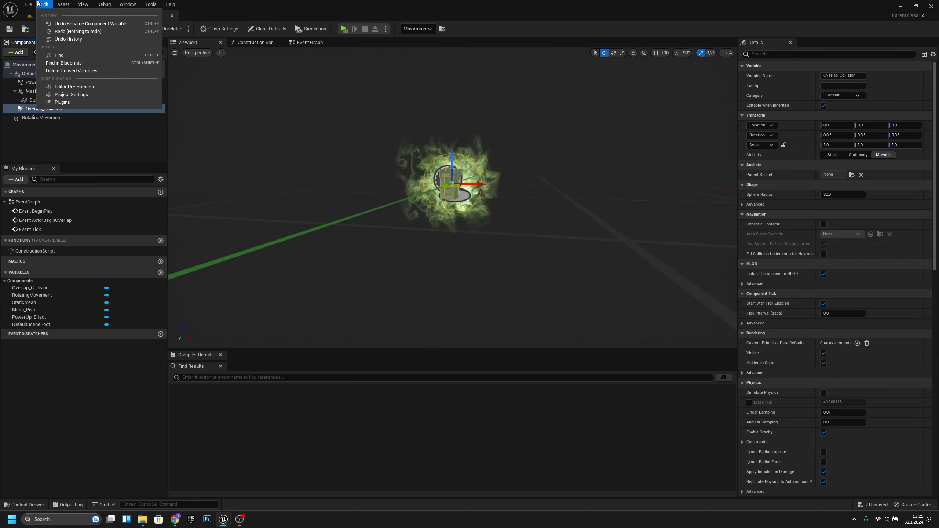
click(47, 39)
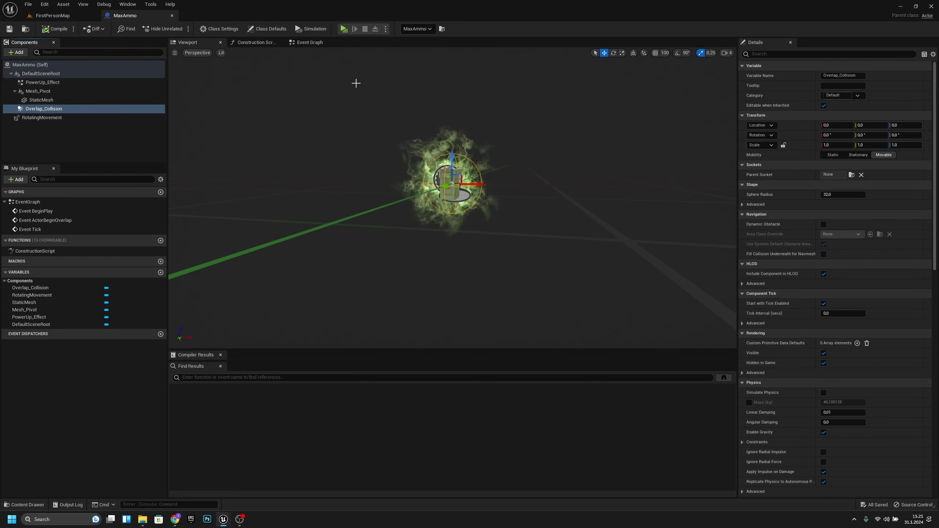
Step: Delete the ActorBeginOverlap and Tick event nodes from the Event Graph, keeping Event BeginPlay
click(310, 42)
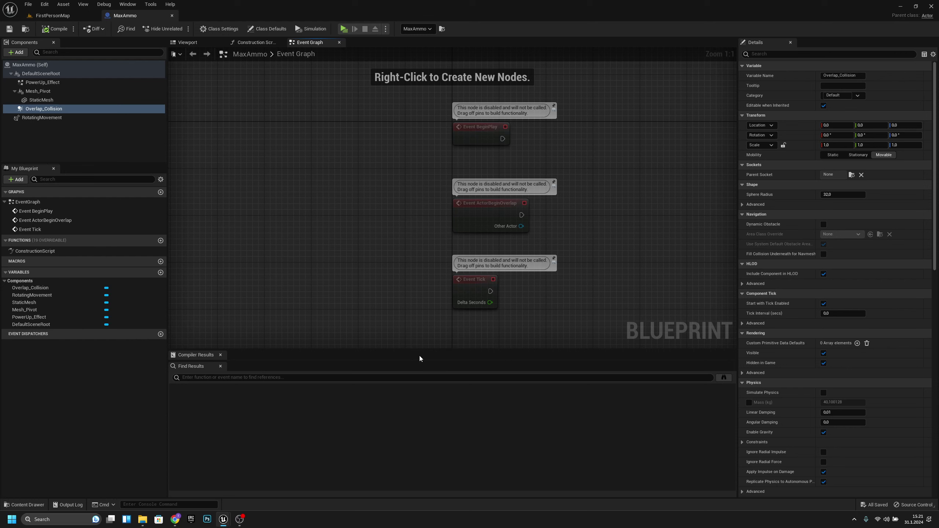
right_drag(508, 265, 248, 191)
right_drag(547, 216, 406, 219)
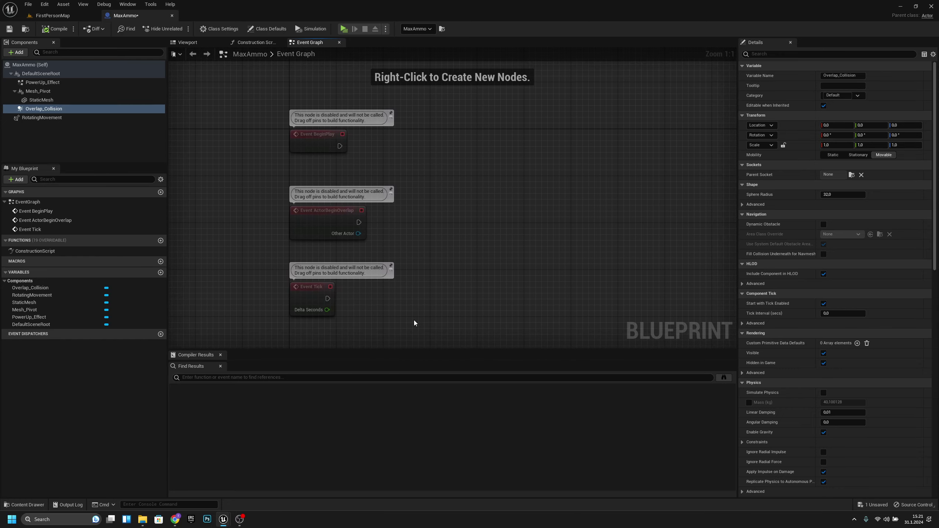
drag(415, 334, 244, 191)
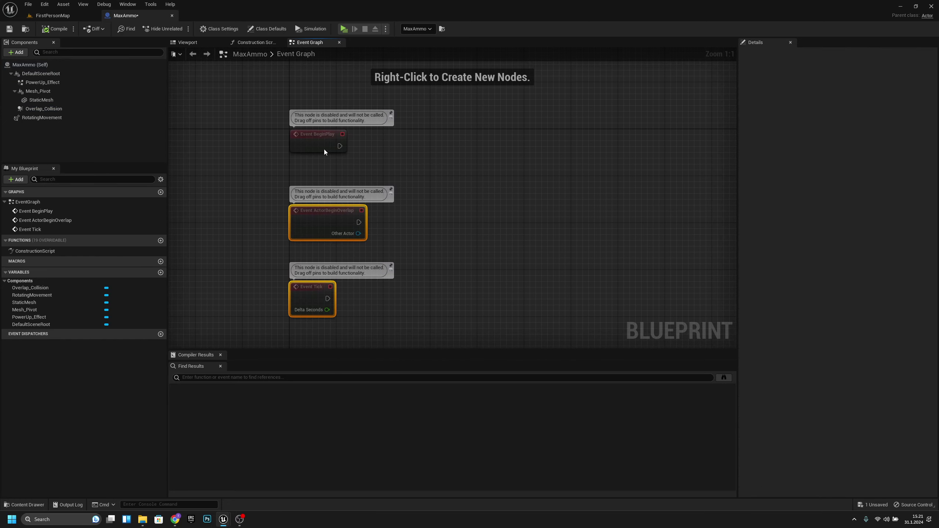
key(Delete)
right_drag(353, 160, 387, 227)
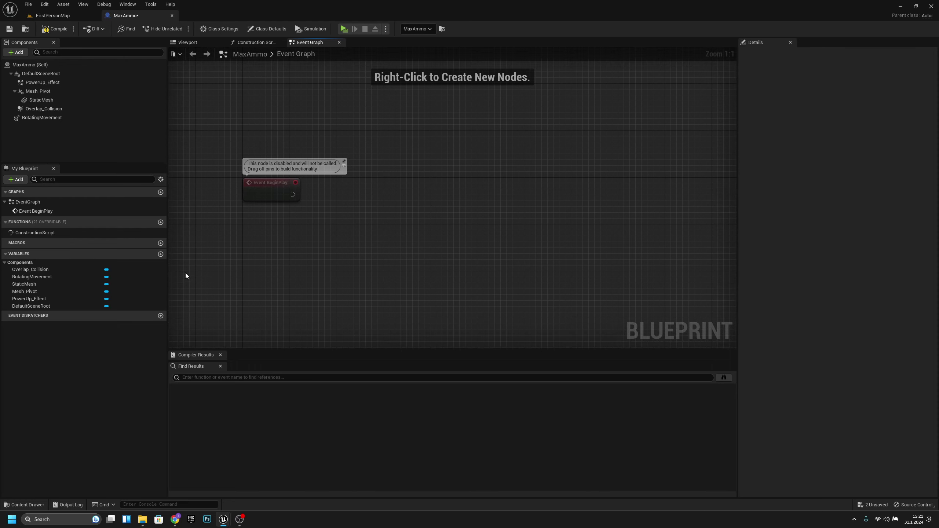
Step: Create a Float variable named Delay_Before_Fade, then compile and save the blueprint
click(160, 255)
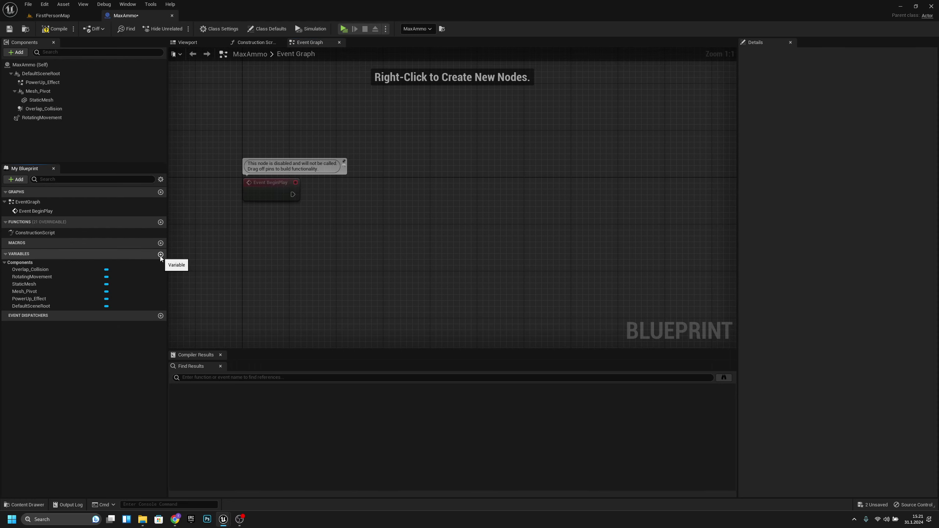
text(Delay)
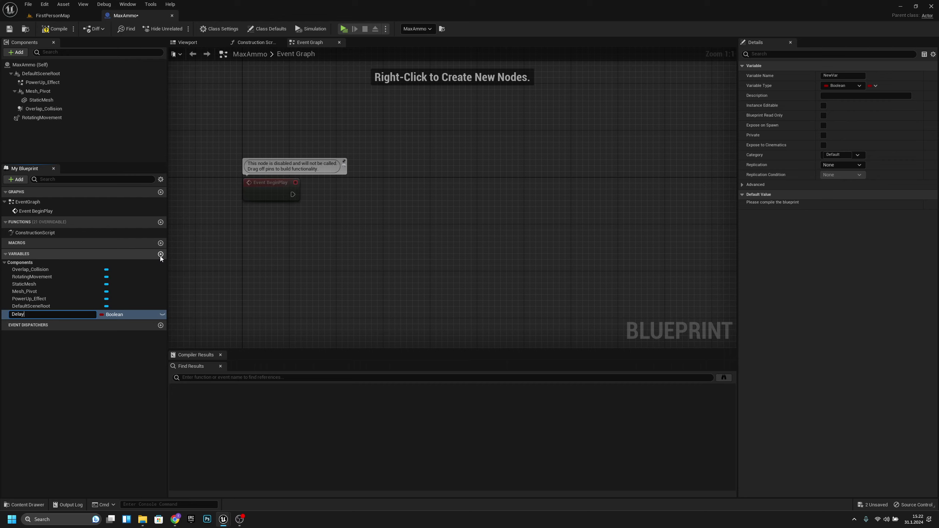
text(_Before_Fade)
key(Return)
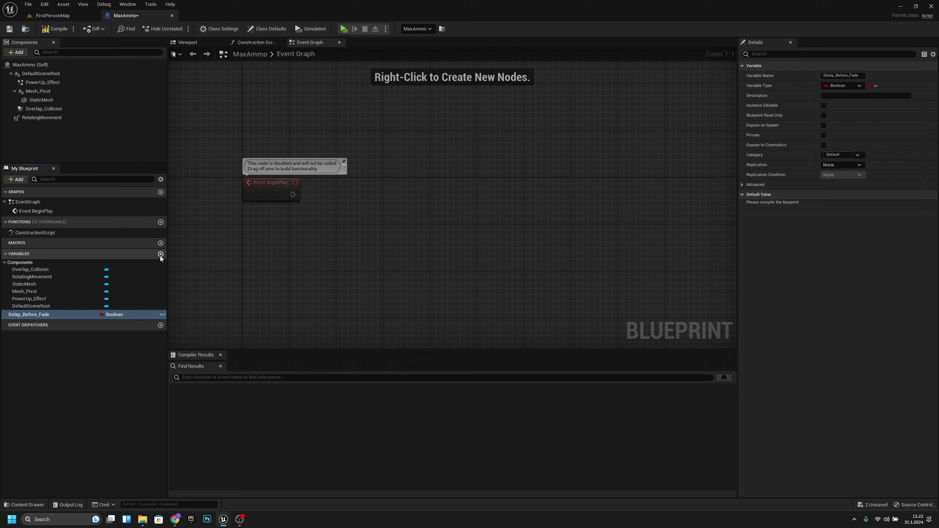
click(118, 315)
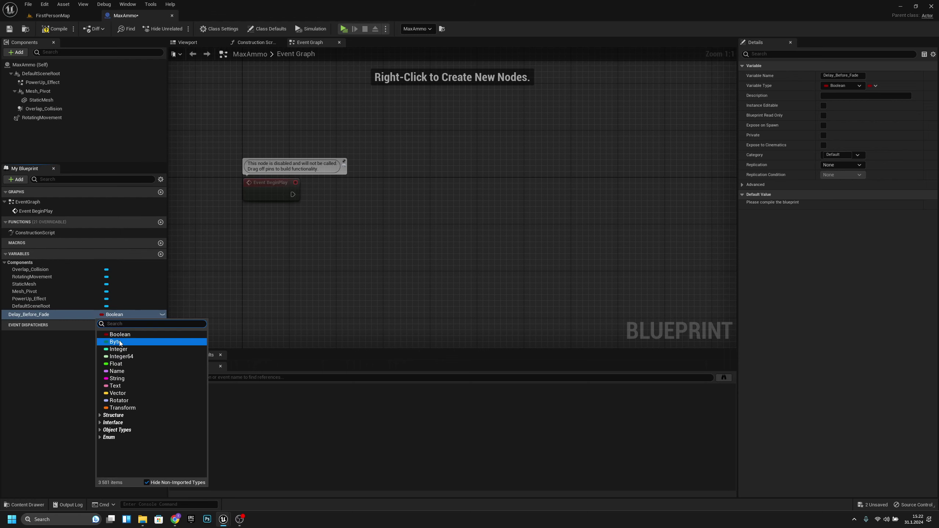
click(126, 367)
click(52, 30)
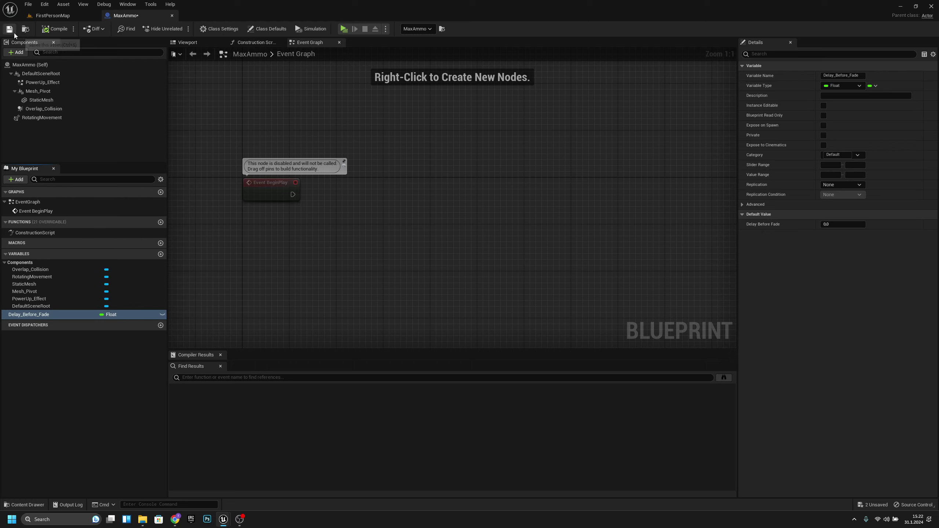
Step: Set the default value of the Delay_Before_Fade variable to 5
click(839, 224)
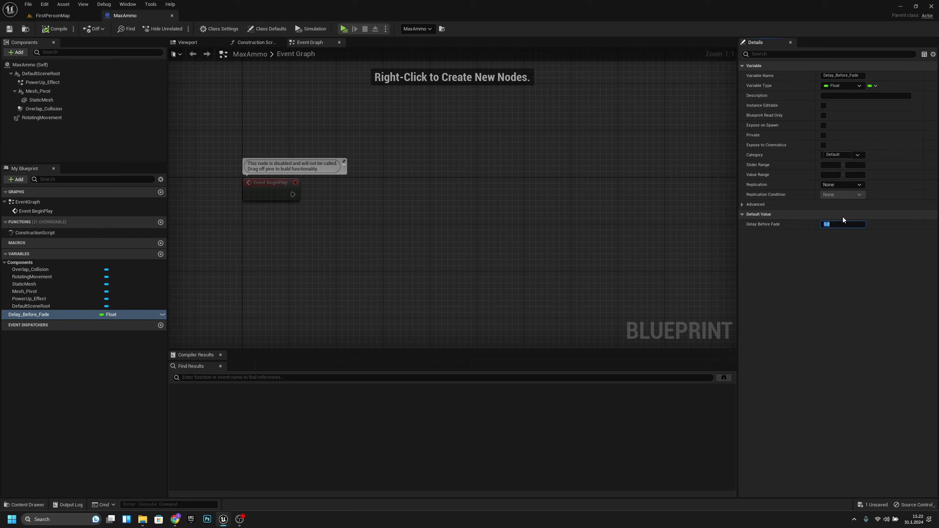
text(5)
key(Return)
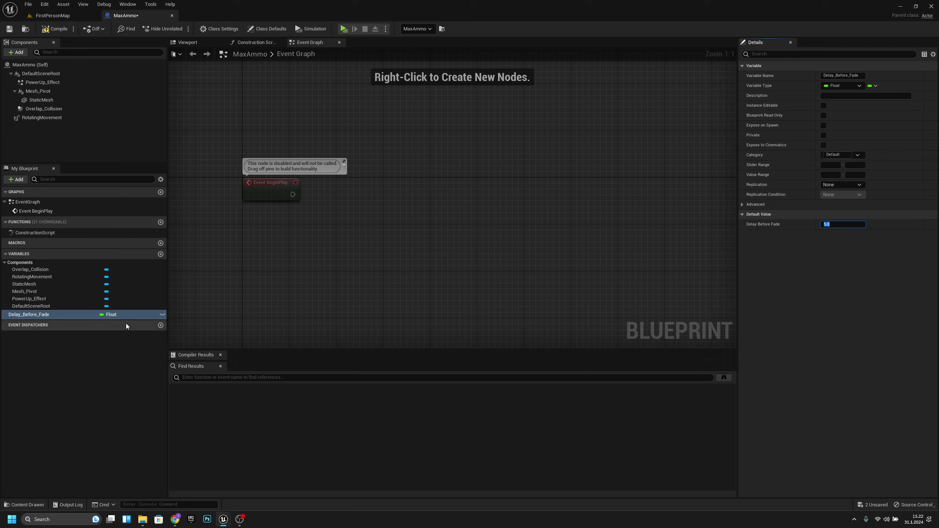
Step: Duplicate the Delay_Before_Fade variable and name the copy PlayRate
right_click(18, 316)
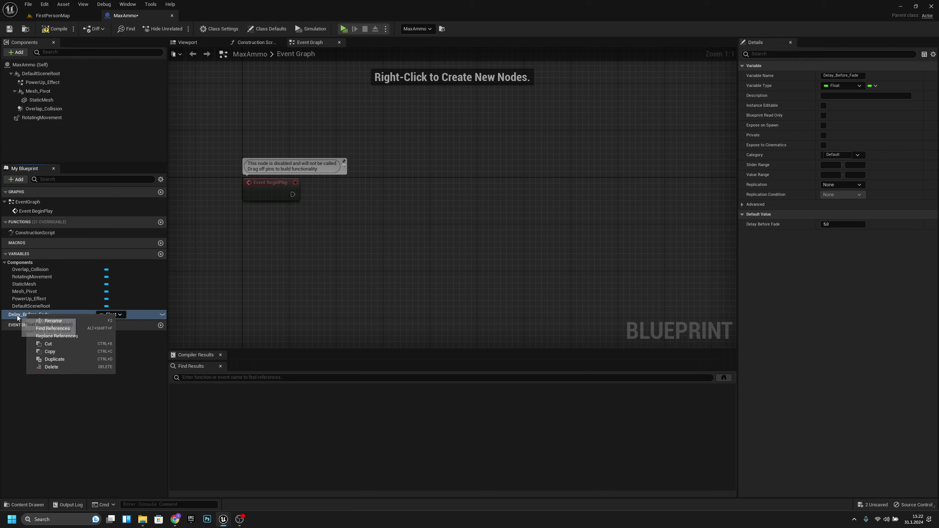
click(57, 358)
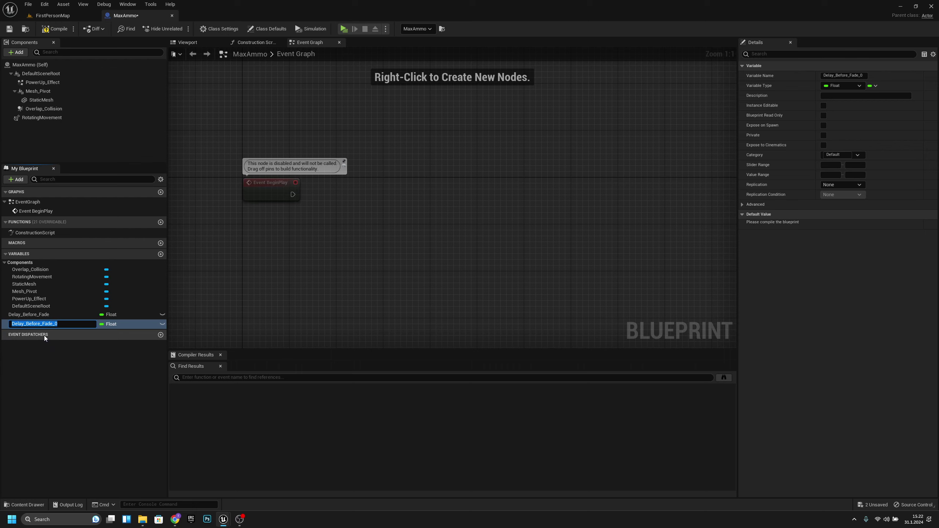
text(PlayRate)
key(Return)
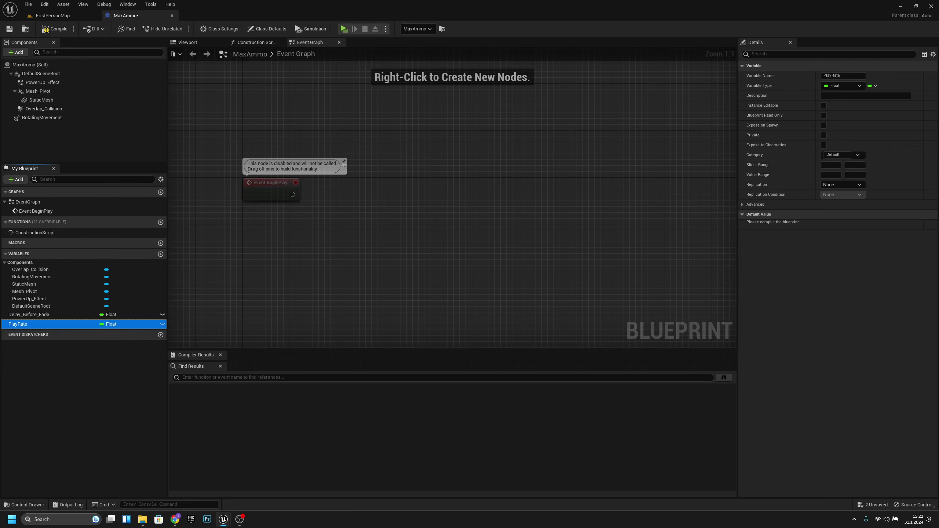
Step: Set the default value of the PlayRate variable to 0,5, then compile and save the blueprint
click(58, 30)
click(844, 223)
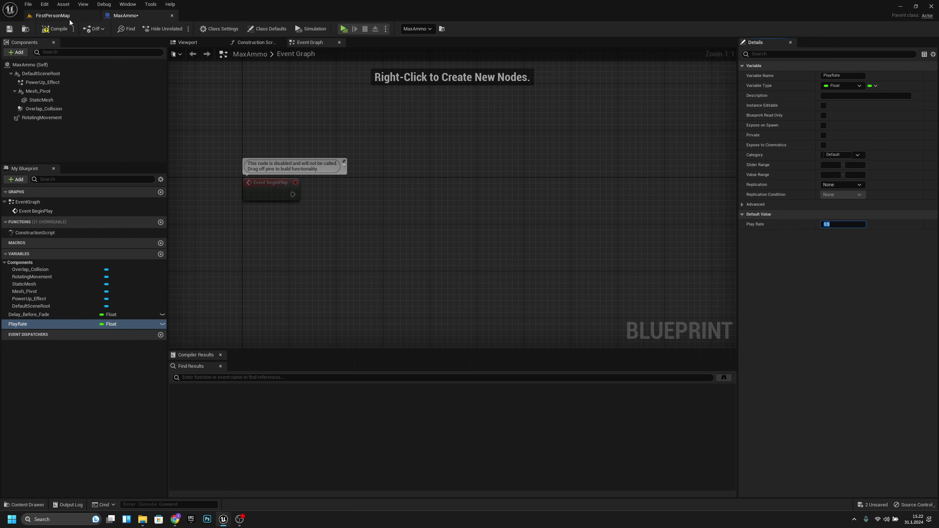
click(54, 29)
click(9, 29)
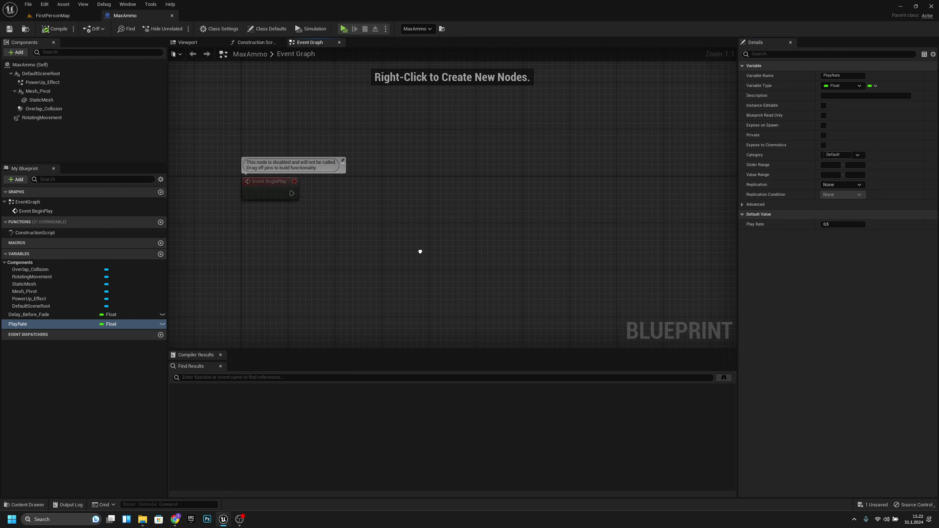
Step: Add a Delay node to the event graph and run it from Event BeginPlay
mouse_move(420, 251)
right_down()
mouse_move(433, 243)
mouse_move(429, 252)
right_up()
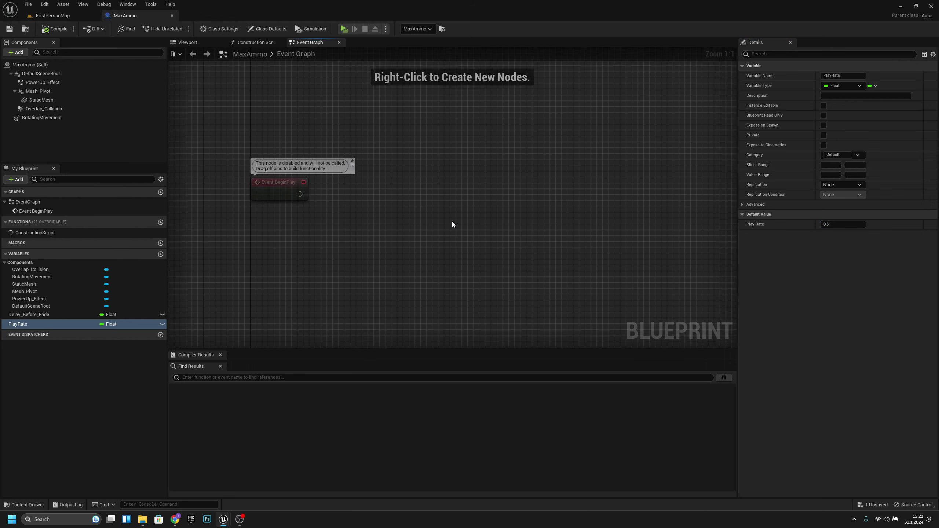
right_drag(407, 205, 377, 201)
right_click(354, 197)
text(delay)
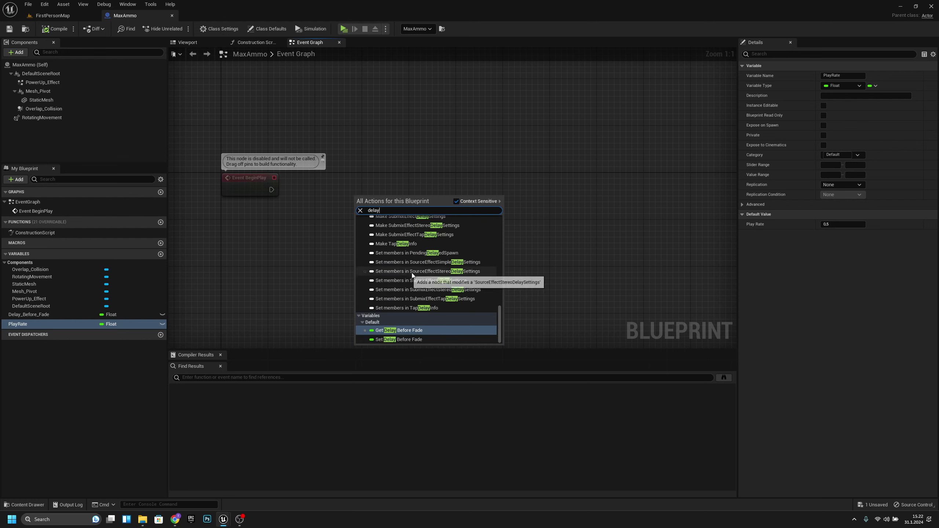
scroll(448, 259, up, 5)
scroll(448, 260, up, 10)
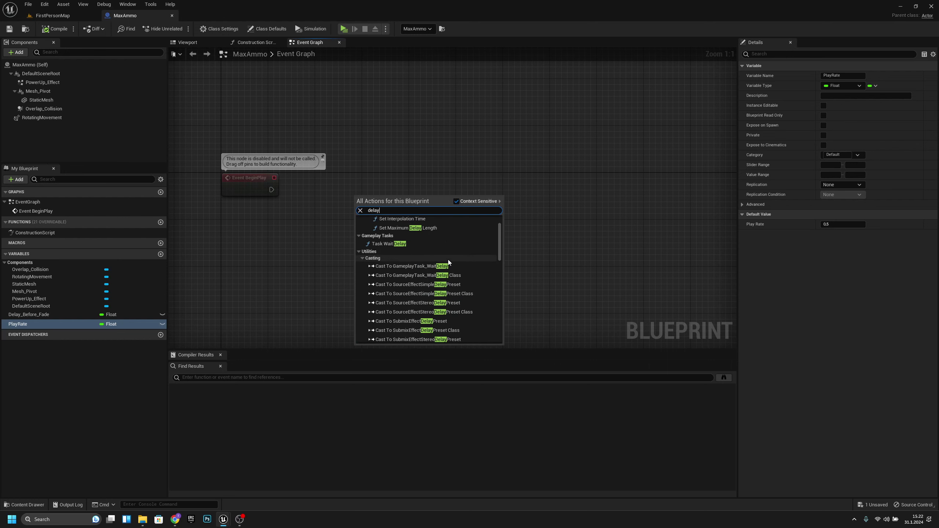
scroll(447, 260, down, 15)
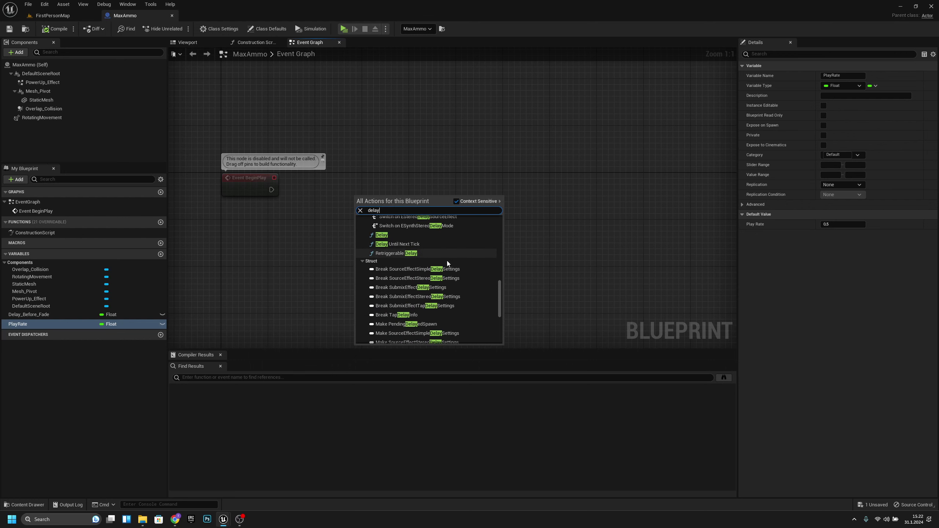
scroll(446, 260, up, 15)
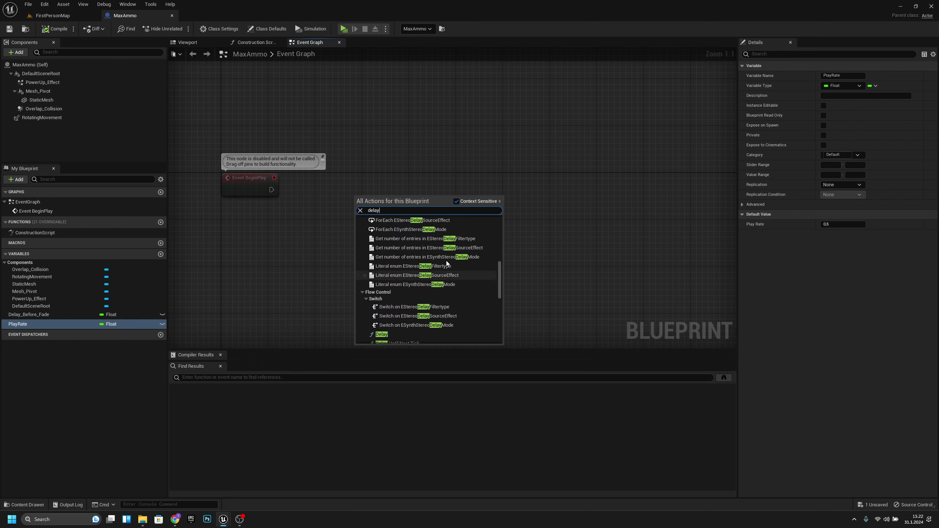
scroll(446, 260, down, 3)
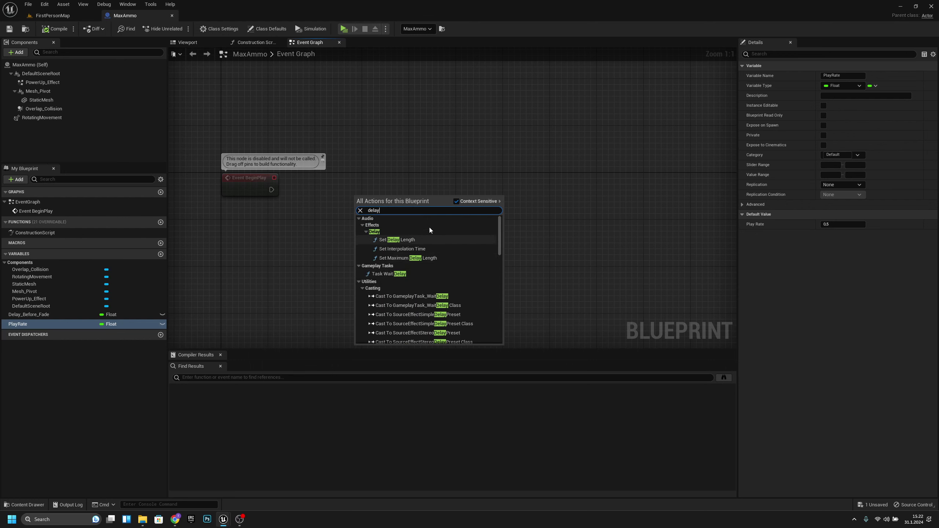
scroll(408, 248, down, 4)
scroll(410, 250, down, 5)
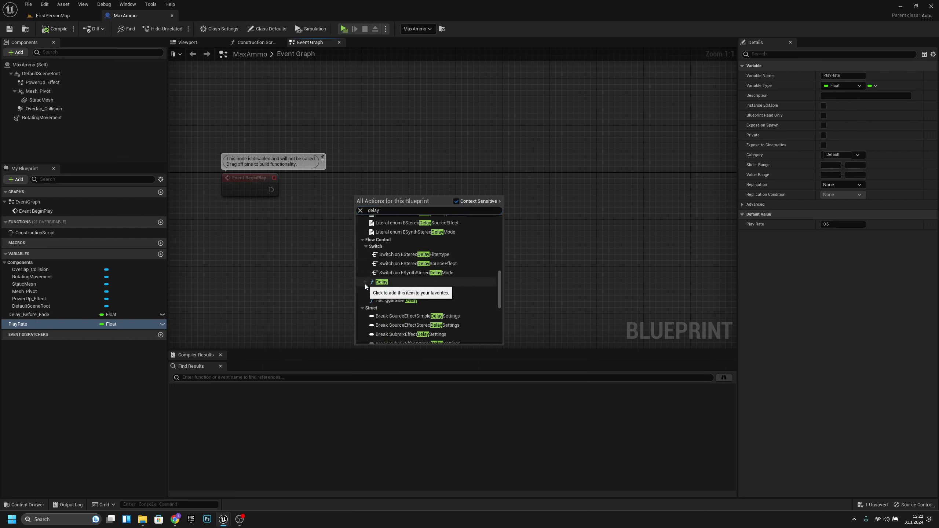
click(395, 283)
drag(387, 206, 416, 194)
drag(272, 190, 404, 182)
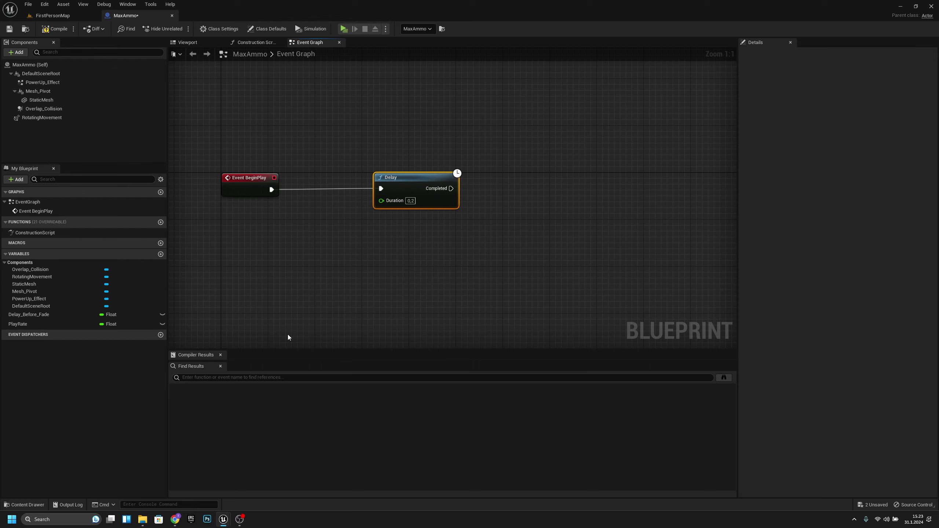
Step: Feed the Delay_Before_Fade variable into the Delay node's Duration input
drag(32, 324, 396, 201)
click(323, 236)
drag(471, 151, 205, 204)
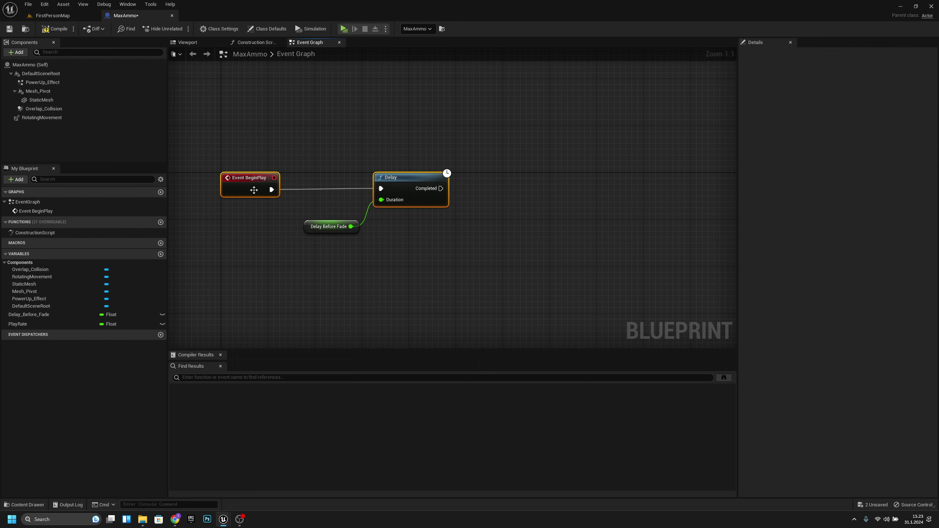
click(468, 298)
Step: Add a custom event named Fade below the BeginPlay logic
right_drag(439, 318, 419, 248)
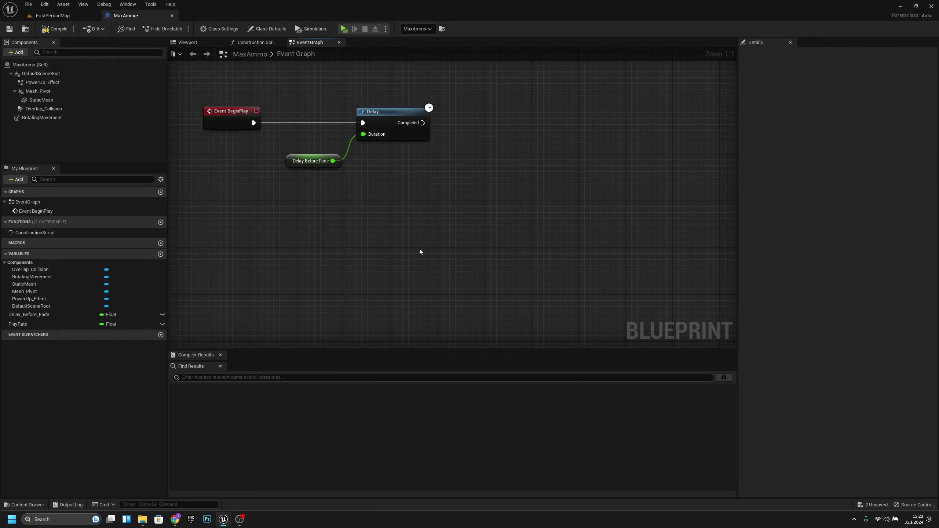
scroll(420, 248, down, 4)
right_drag(325, 284, 356, 249)
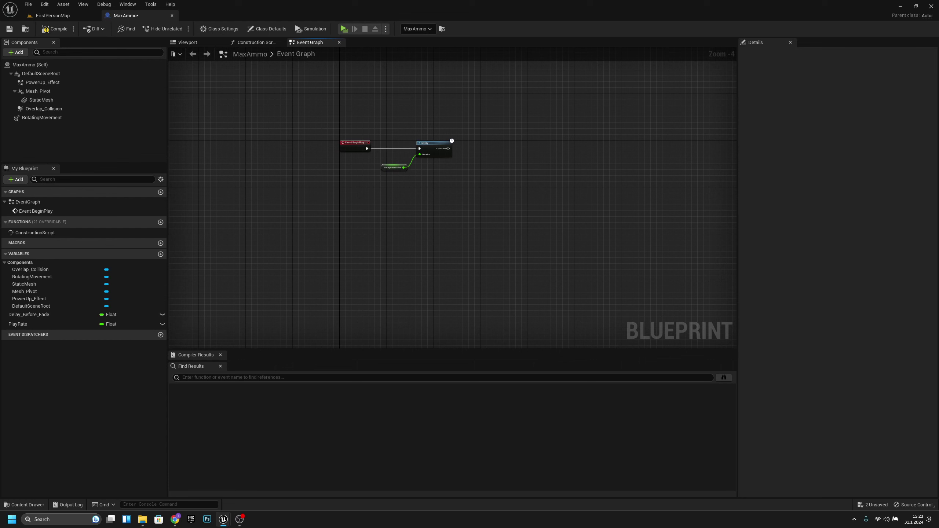
scroll(440, 211, up, 3)
right_drag(295, 227, 299, 240)
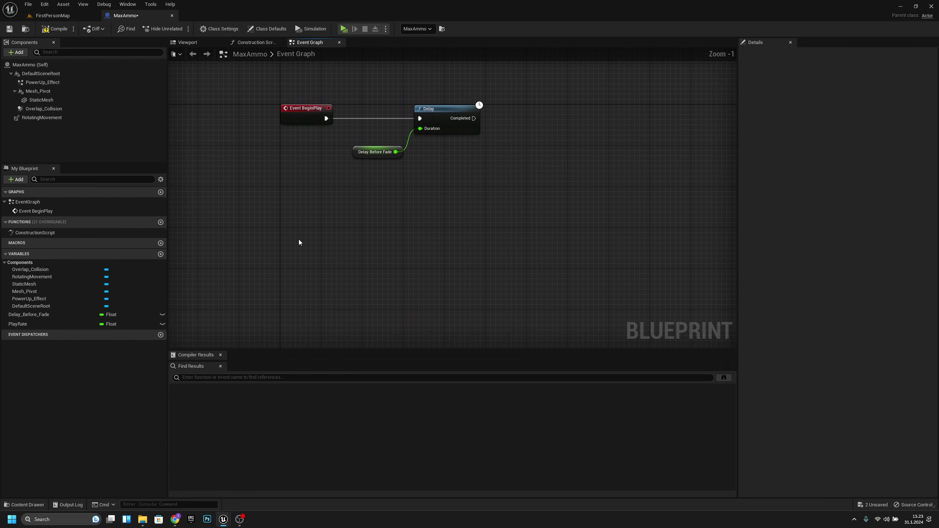
right_click(283, 260)
text(custom event)
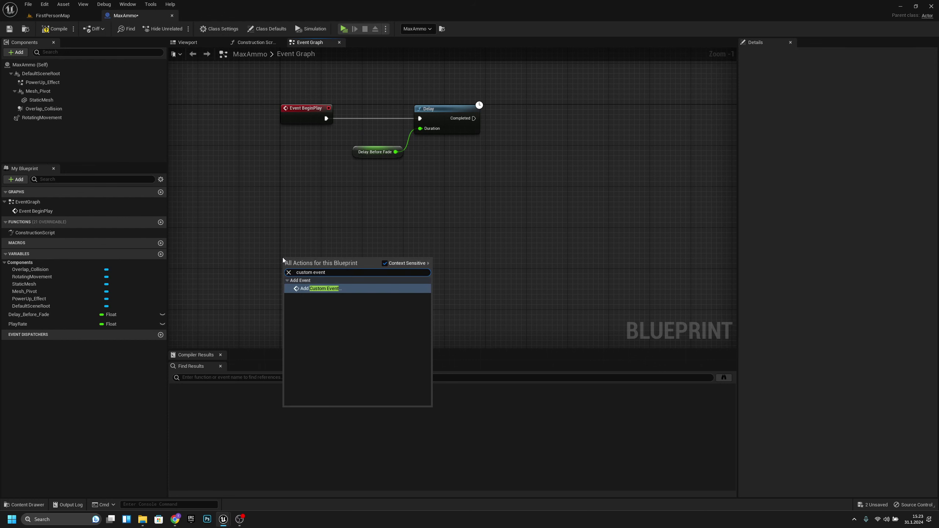
key(Return)
text(Fade)
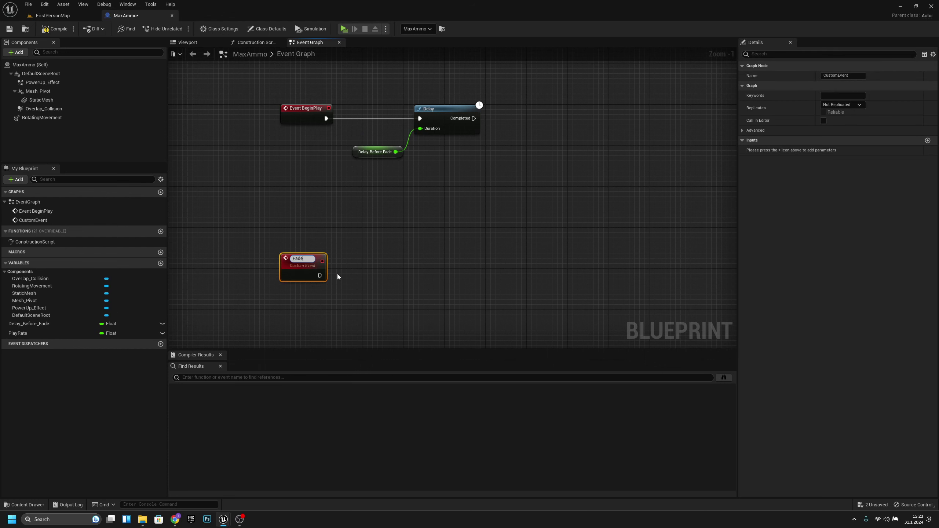
key(Return)
Step: Call the Fade event when the Delay completes, align the call node, then compile and save the blueprint
right_drag(186, 155, 250, 161)
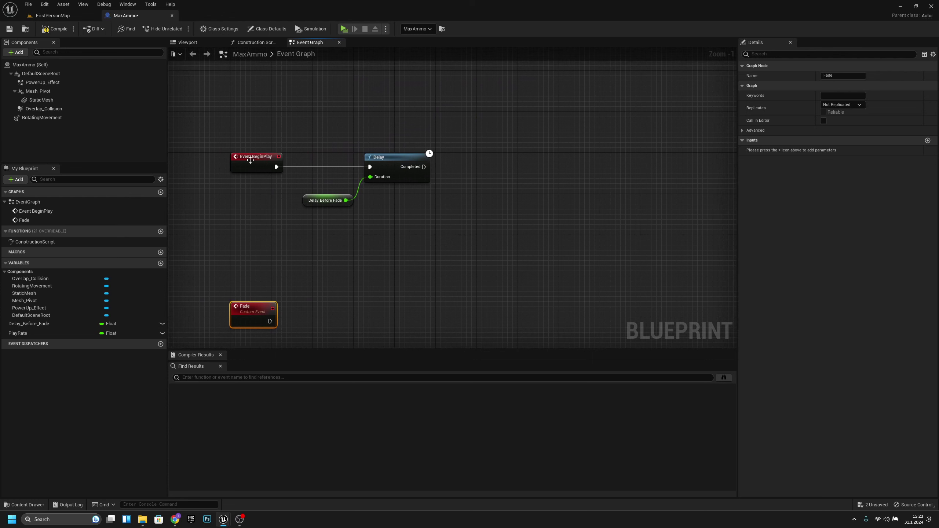
right_drag(411, 183, 391, 195)
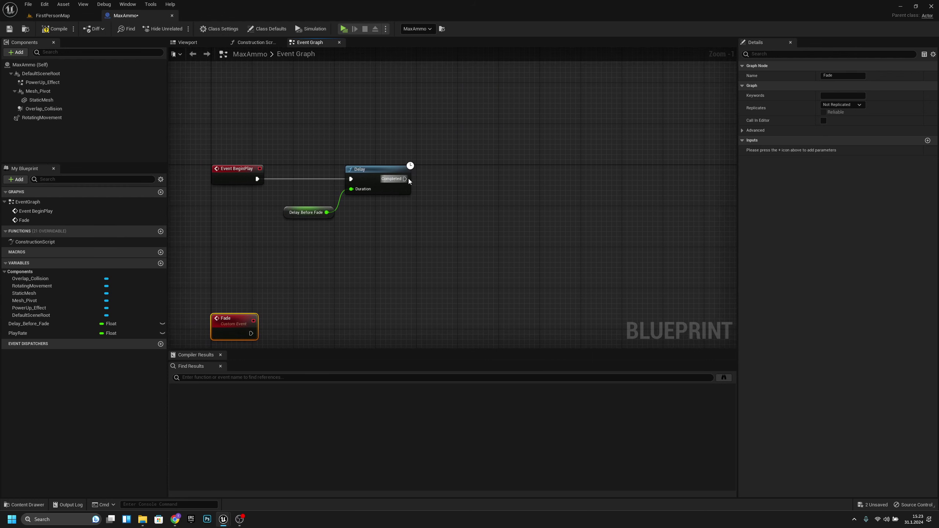
drag(405, 178, 477, 178)
text(fade)
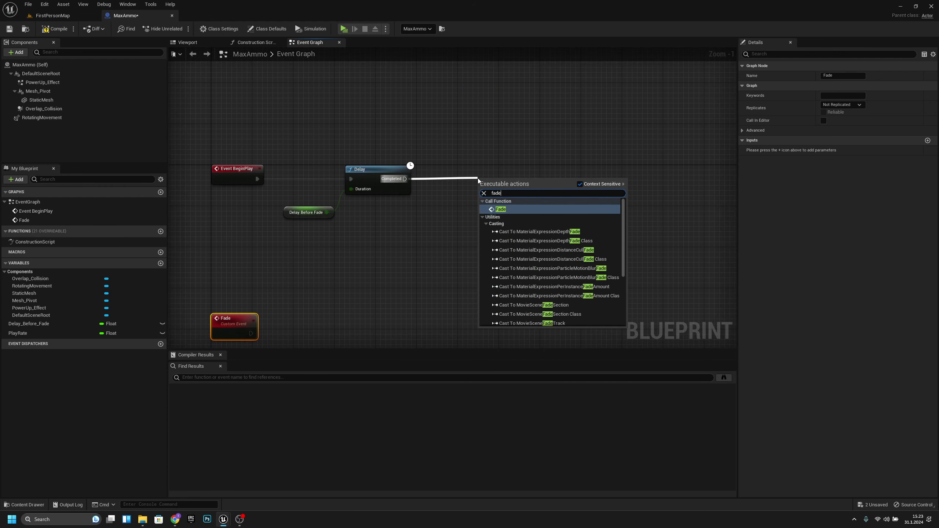
click(503, 209)
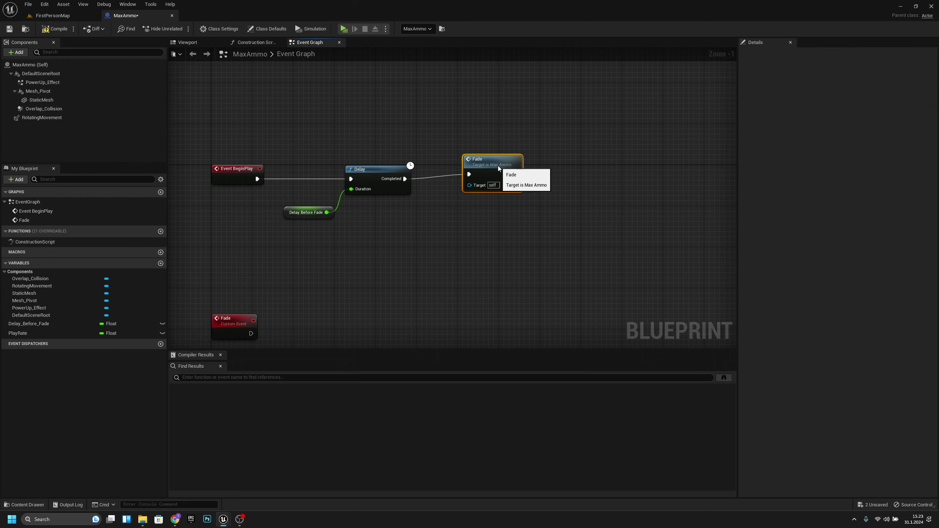
drag(499, 169, 494, 174)
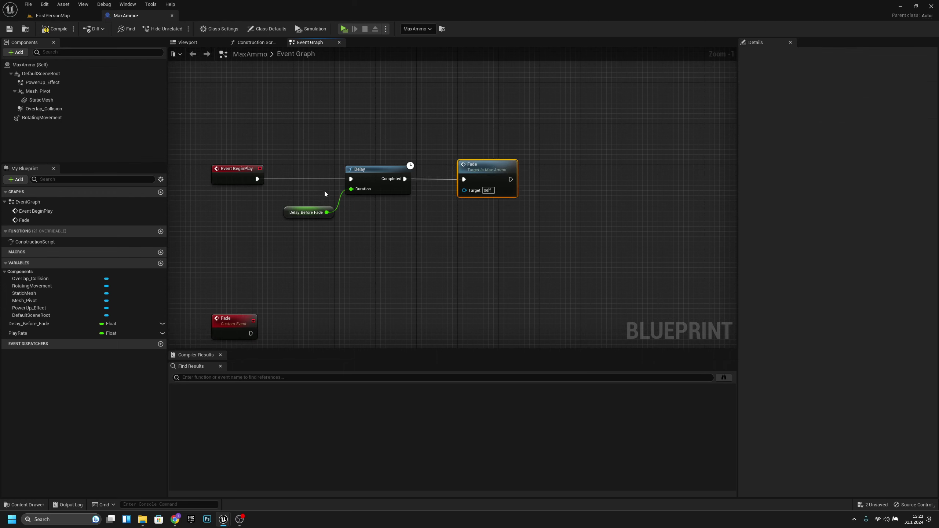
click(54, 30)
click(10, 29)
Step: Move the Fade custom event lower in the graph and connect it to Play from Start on a new Timeline node
right_drag(425, 308, 419, 253)
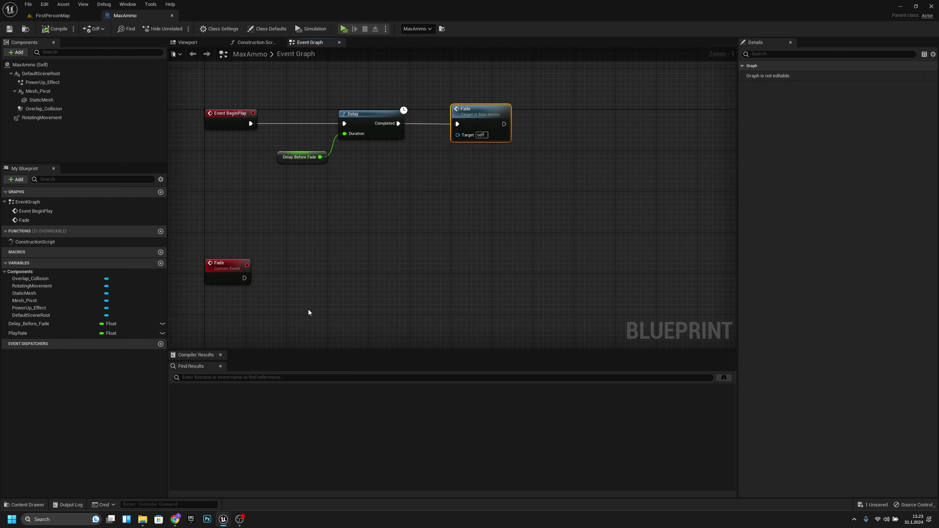
drag(228, 269, 227, 301)
right_drag(332, 316, 382, 197)
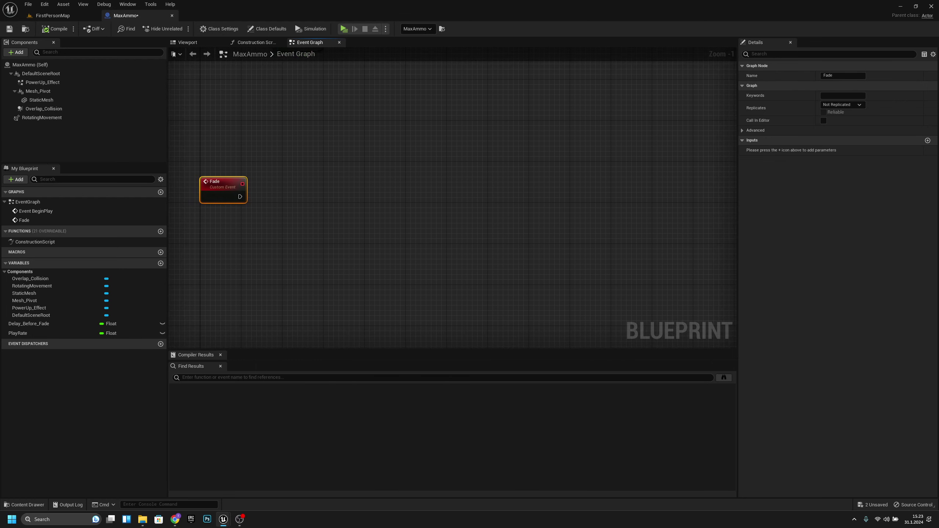
right_drag(509, 188, 475, 207)
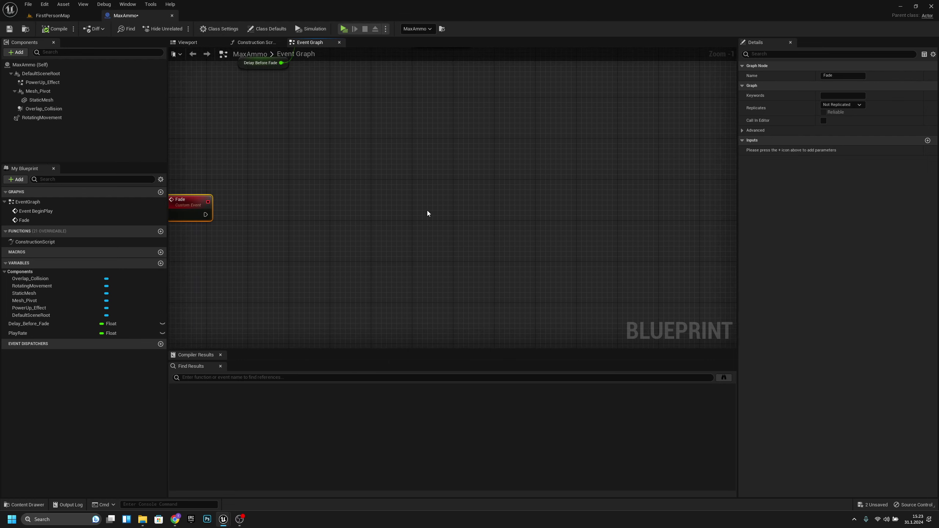
right_click(462, 206)
text(timeline)
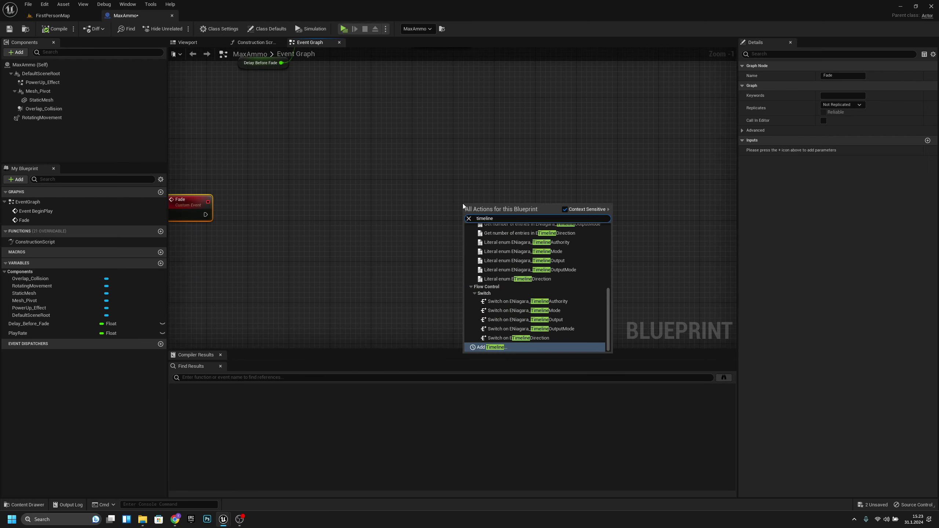
key(Return)
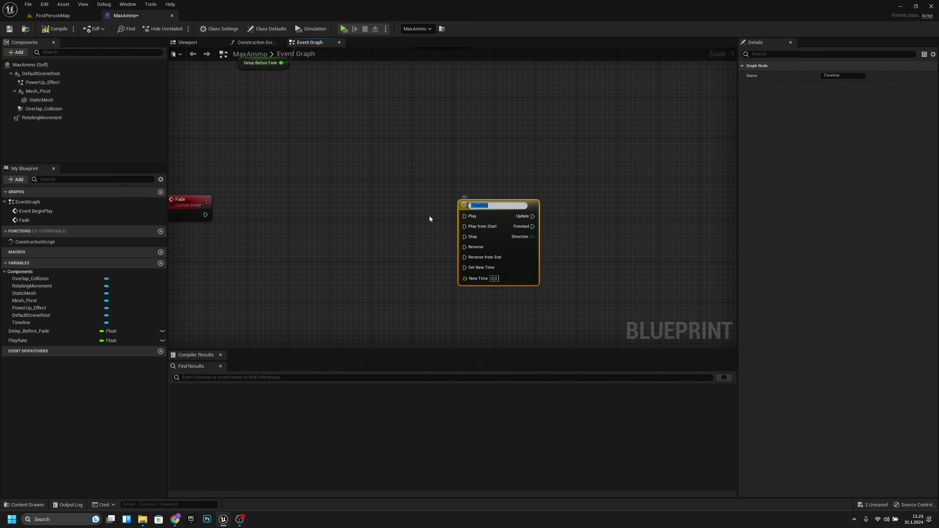
click(210, 220)
drag(206, 217, 480, 224)
drag(502, 210, 514, 201)
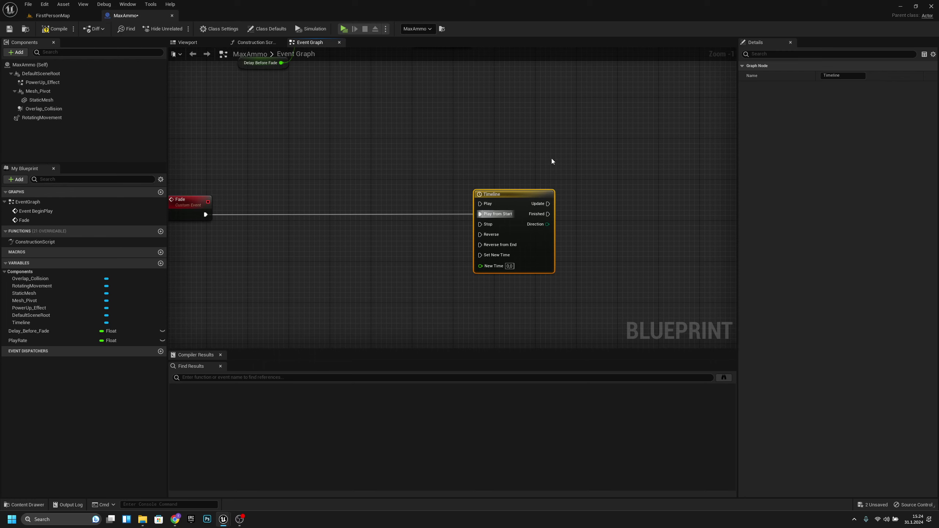
Step: Open the new Timeline for editing and add a float track
double_click(513, 192)
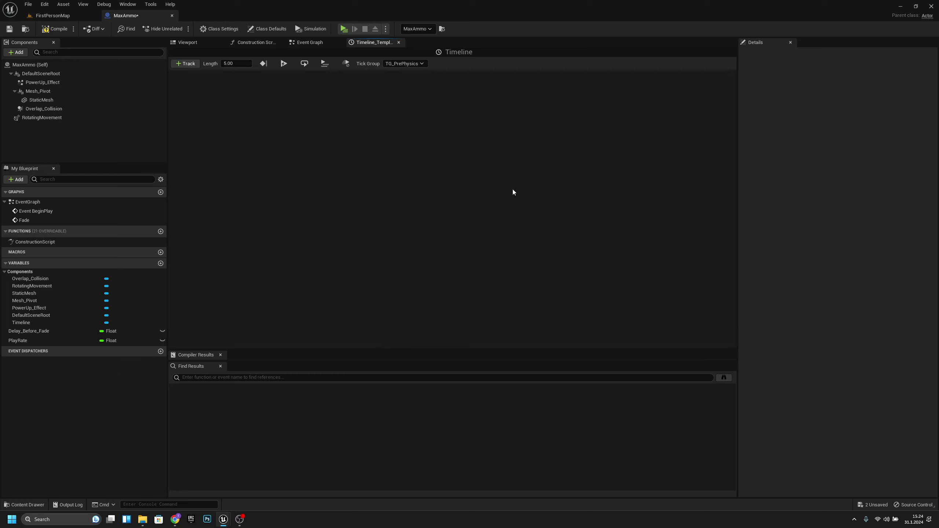
click(191, 63)
click(202, 75)
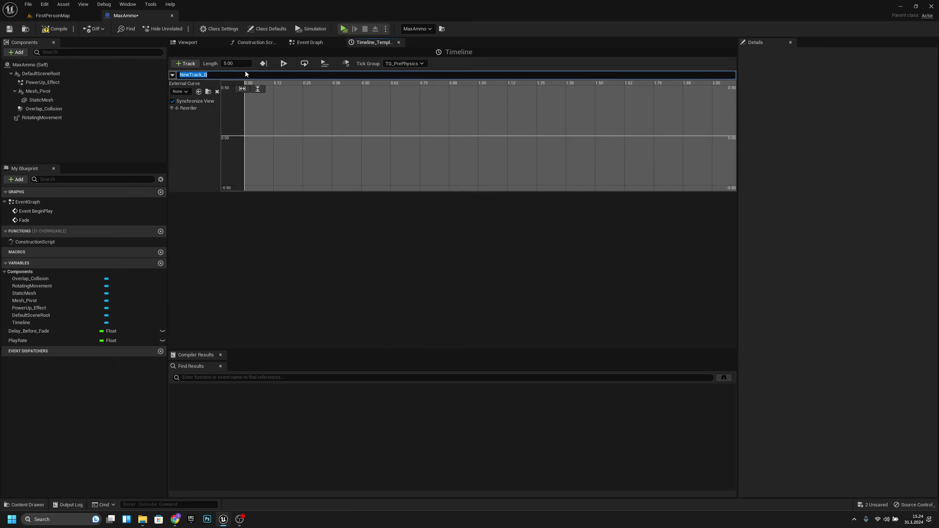
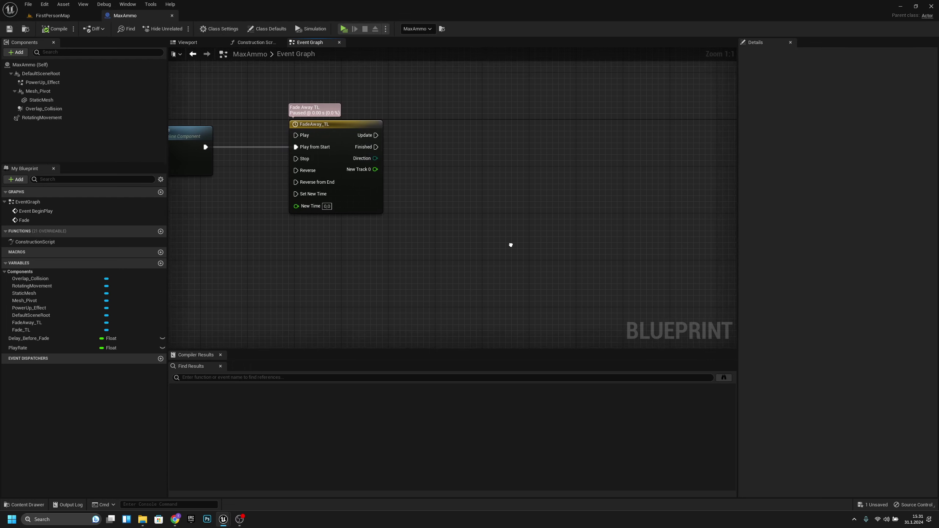
Step: Add a Mesh_Pivot reference beside the FadeAway_TL timeline and create a Set World Scale 3D node targeting it
drag(42, 91, 498, 176)
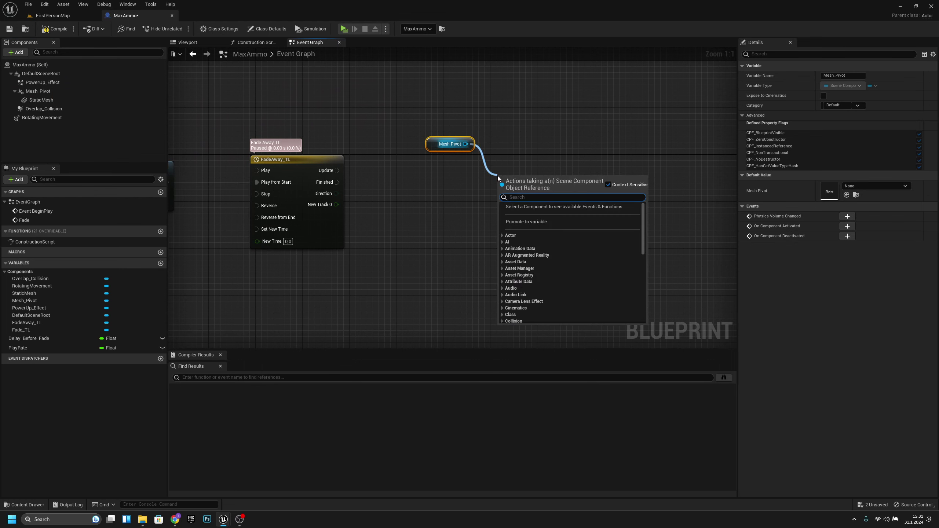
text(set world)
key(Up)
key(Up)
key(Up)
key(Up)
key(Up)
key(Up)
key(Up)
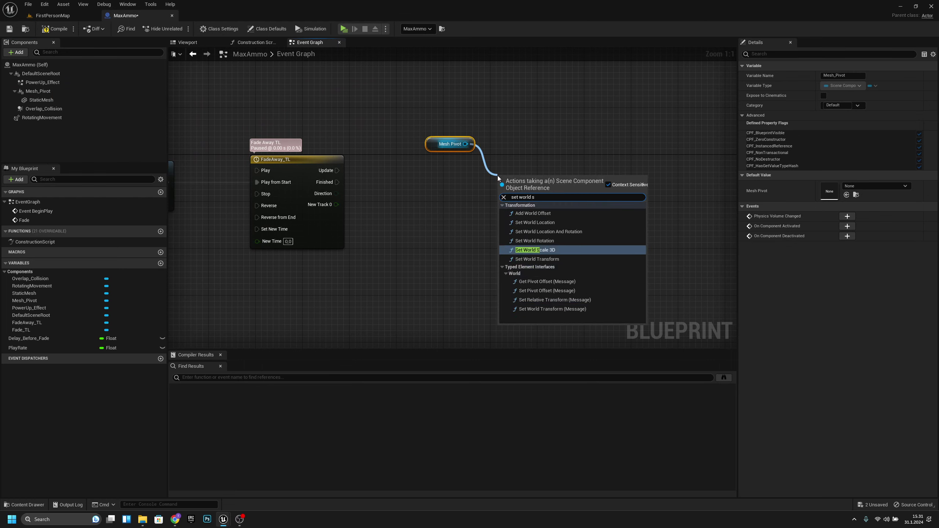
key(Return)
Step: Connect FadeAway_TL's Update output to Set World Scale 3D and its New Track 0 output to New Scale, placing the conversion node below
drag(338, 171, 525, 158)
drag(333, 207, 504, 197)
drag(394, 157, 418, 221)
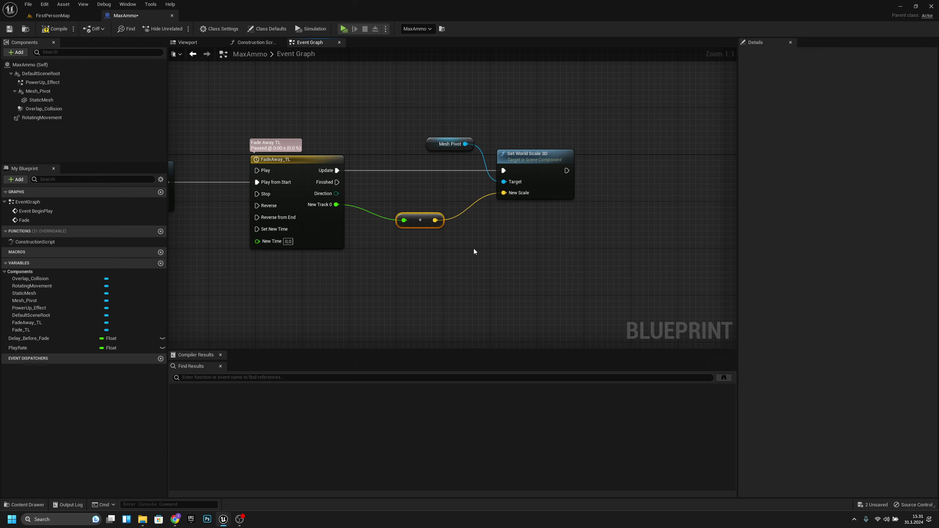
Step: Add a Set World Scale 3D node targeting PowerUp_Effect and run it after the Mesh_Pivot scale node
right_drag(529, 240, 256, 254)
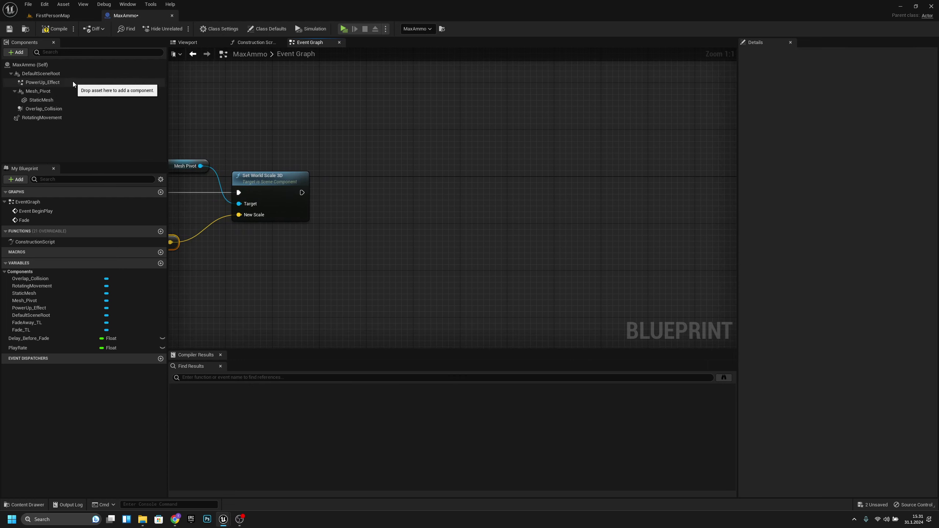
click(104, 86)
drag(103, 85, 444, 185)
text(set world)
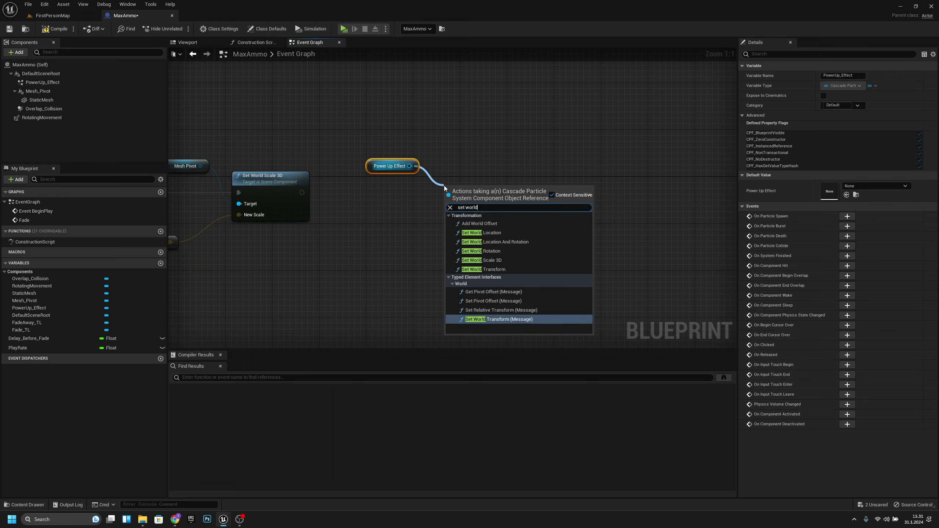
click(481, 260)
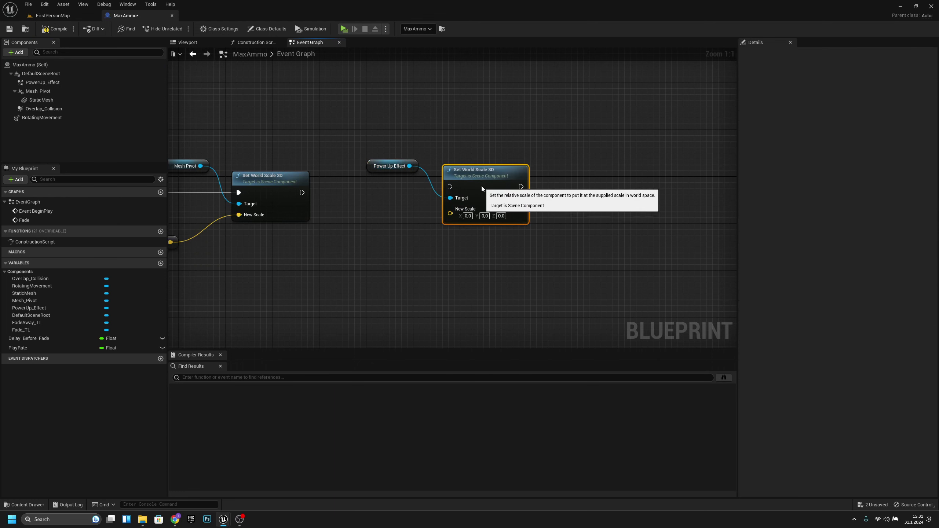
drag(302, 192, 484, 194)
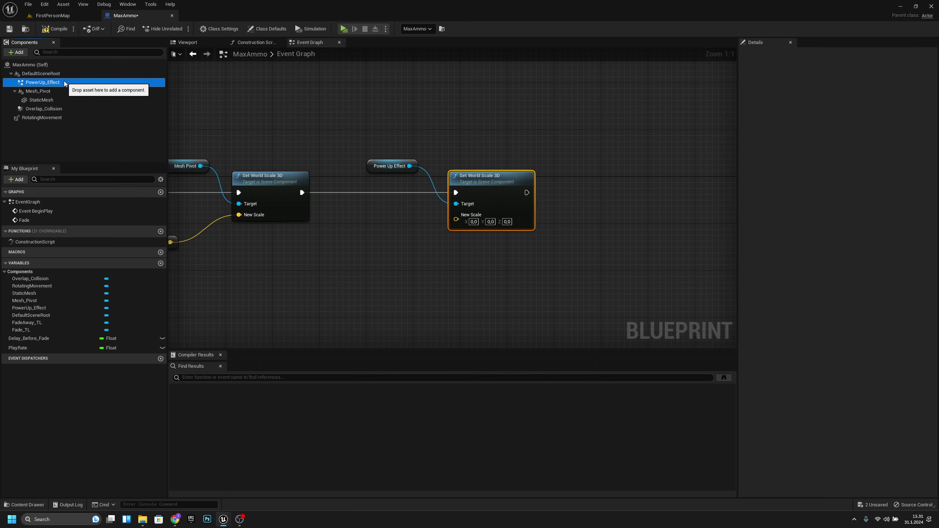
Step: Check PowerUp_Effect's scale, then feed New Track 0 into a new Clamp (Float) node through a reroute point below the Mesh_Pivot scale node
click(42, 82)
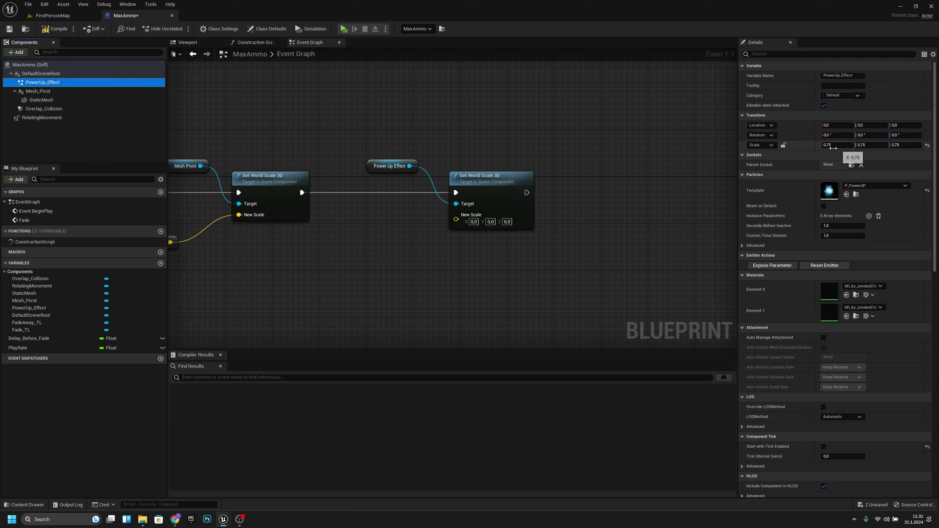
right_drag(556, 257, 692, 212)
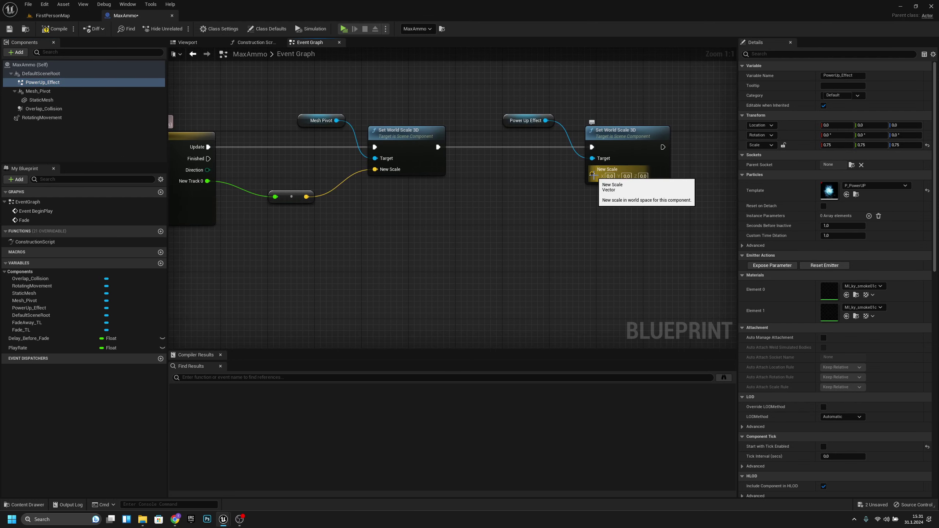
right_drag(534, 229, 543, 186)
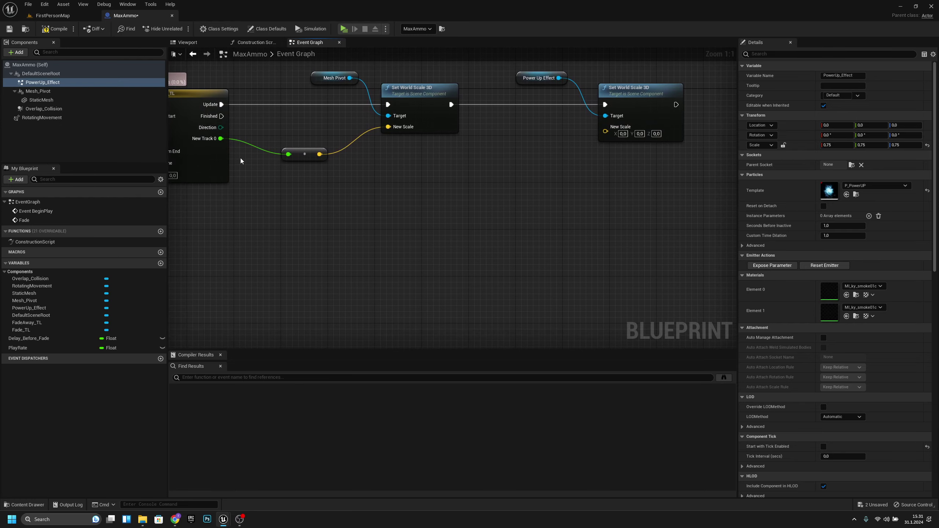
drag(221, 139, 437, 212)
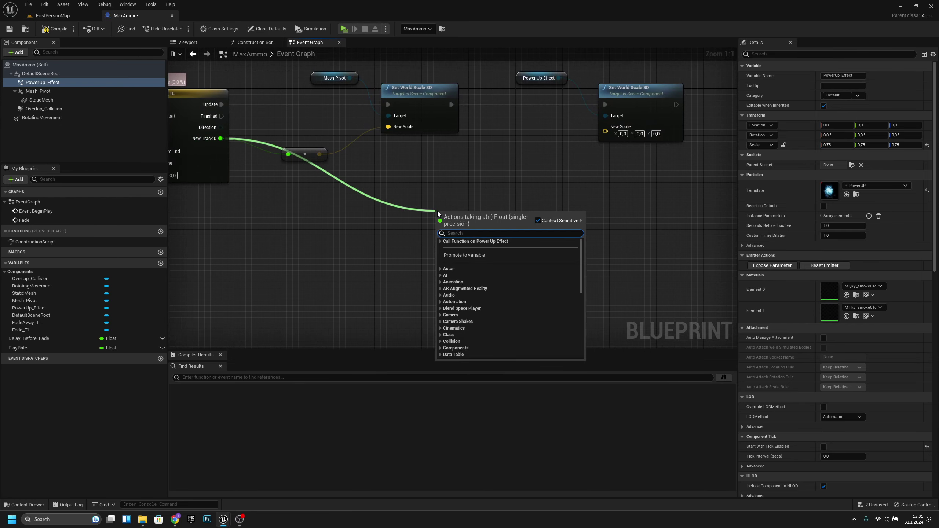
text(clamp)
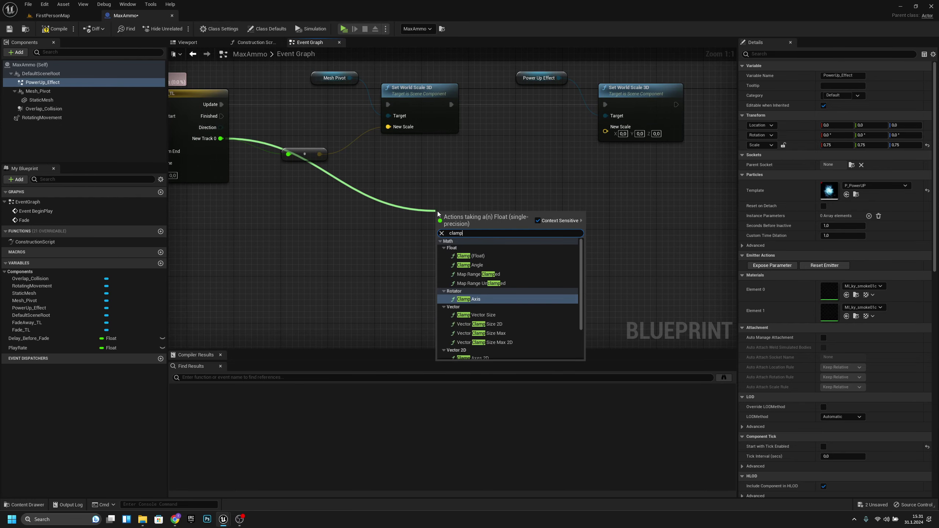
click(494, 257)
drag(472, 217, 418, 192)
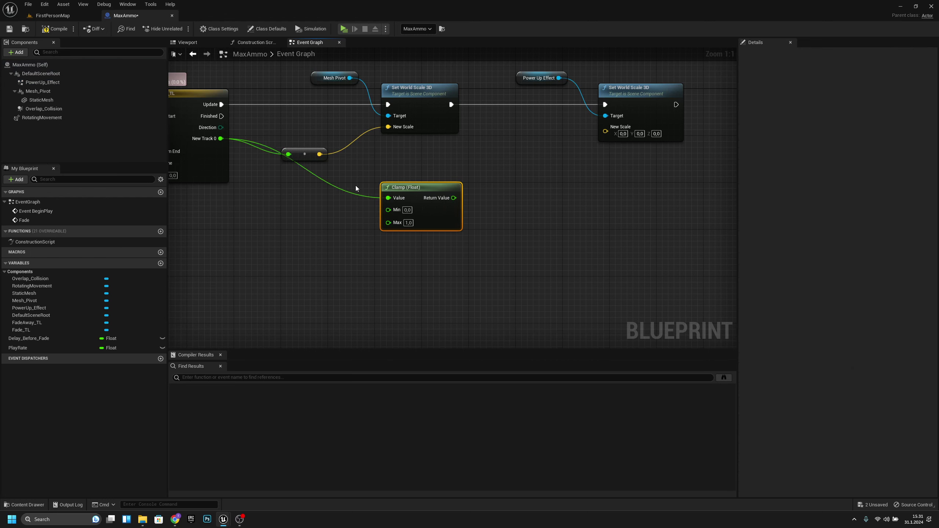
double_click(304, 166)
drag(304, 167, 329, 201)
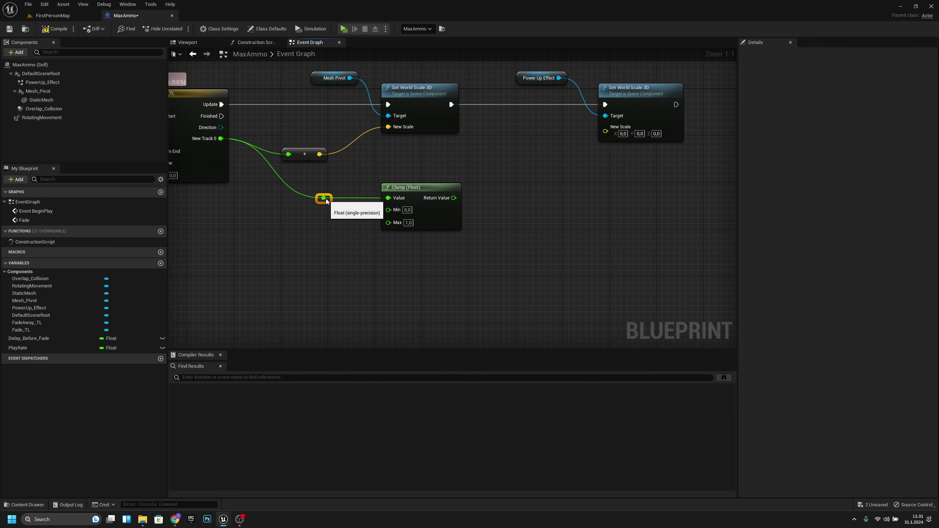
Step: Set the Clamp's Max to 0.75, connect its Return Value to the PowerUp_Effect node's New Scale, and position the conversion node between them
right_drag(495, 220, 453, 216)
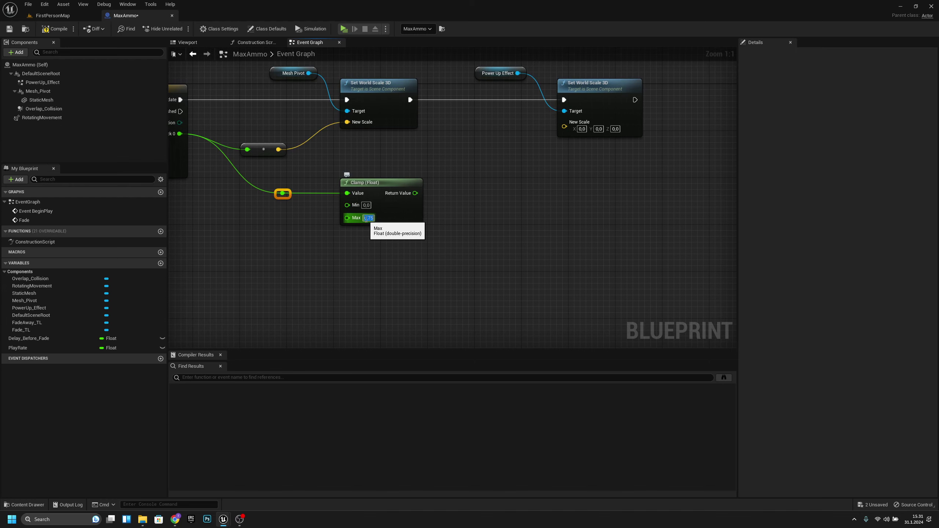
right_drag(461, 206, 310, 198)
drag(254, 196, 408, 127)
drag(323, 132, 347, 159)
scroll(360, 220, down, 3)
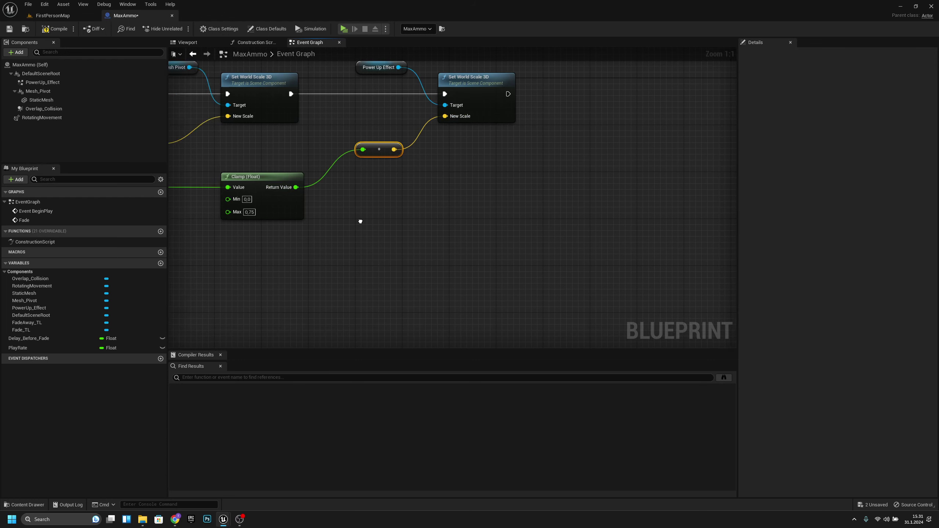
drag(502, 178, 498, 174)
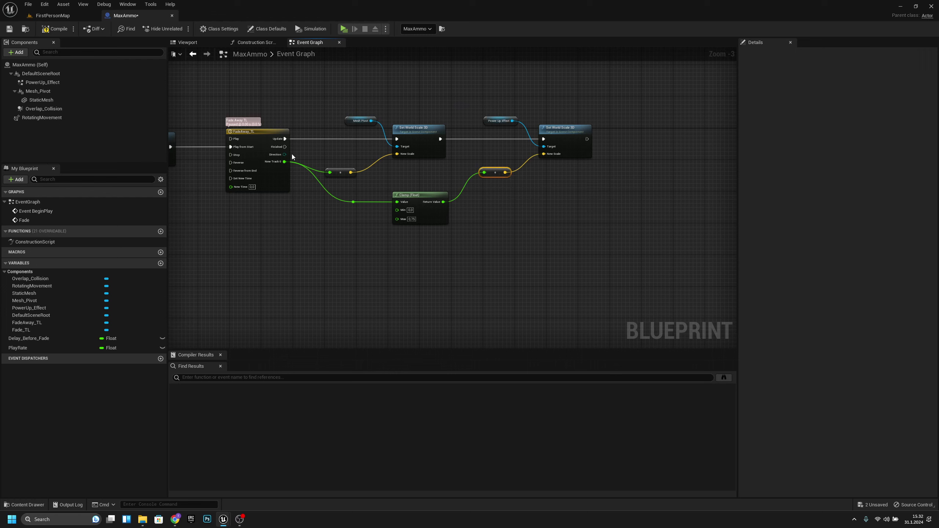
Step: Add a Destroy Actor node to FadeAway_TL's Finished output and place it above the timeline's scale nodes
drag(285, 147, 342, 301)
text(destroy)
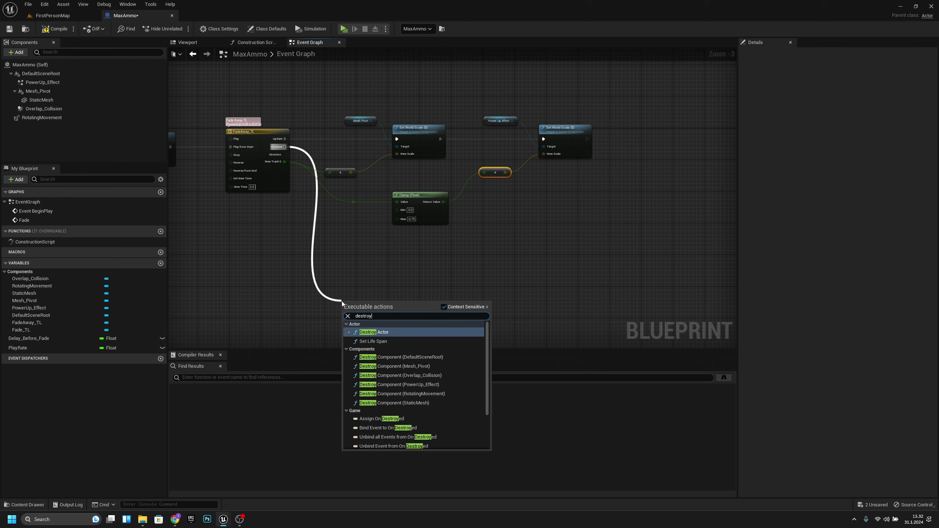
click(367, 332)
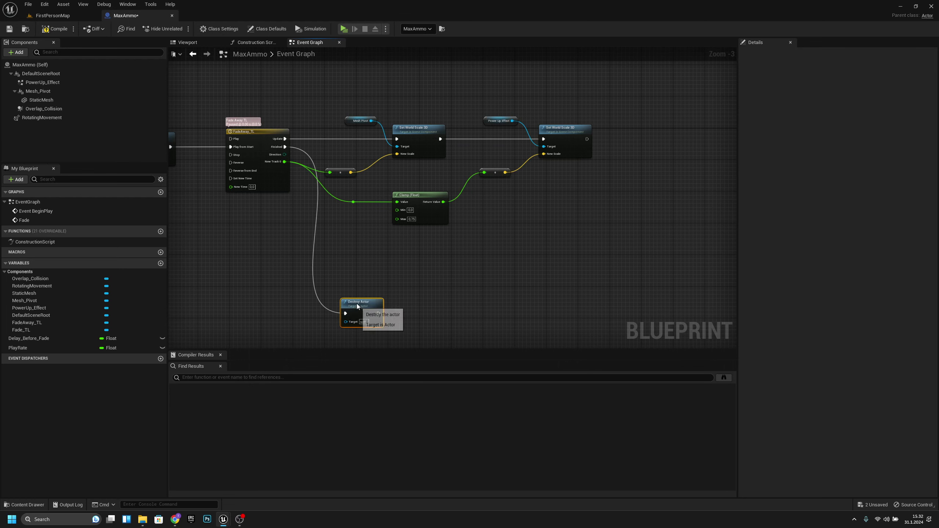
drag(356, 304, 354, 124)
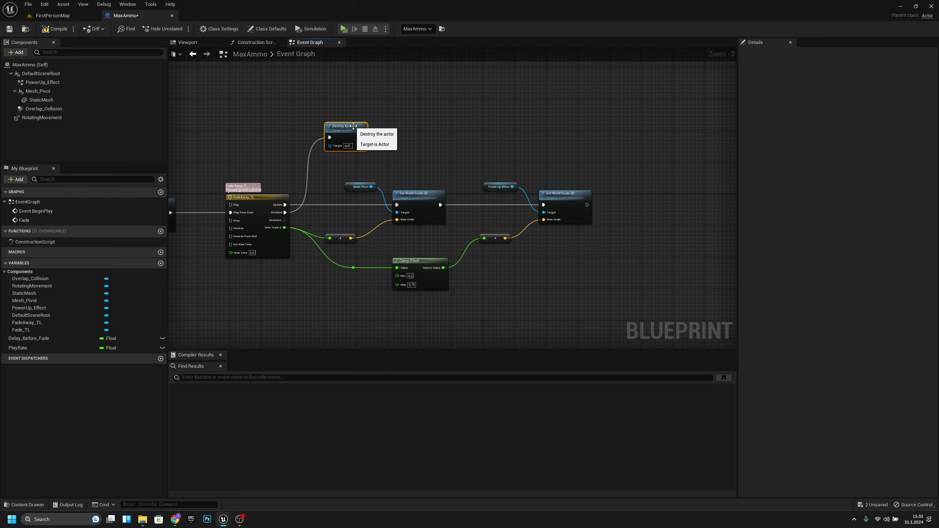
Step: Review the event graph from the FadeAway_TL nodes back through the Branch and Delay to the Fade timeline
scroll(553, 293, down, 4)
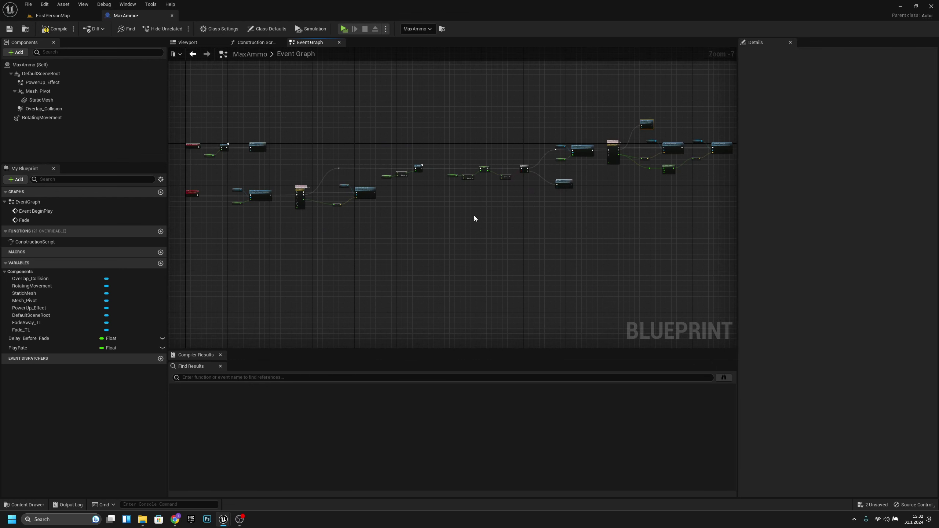
scroll(474, 219, up, 1)
right_drag(610, 178, 480, 197)
scroll(480, 197, up, 3)
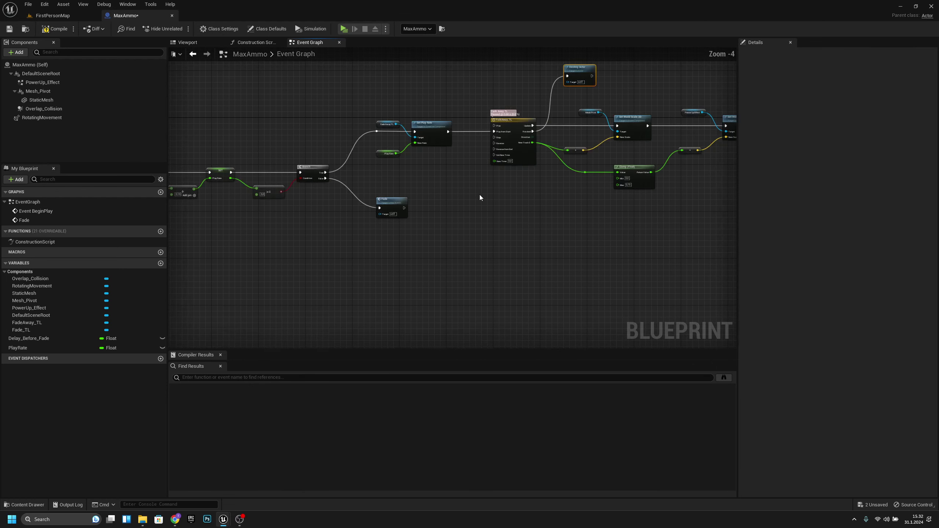
right_drag(589, 227, 398, 245)
right_drag(357, 238, 678, 232)
scroll(467, 216, down, 2)
right_drag(467, 218, 546, 232)
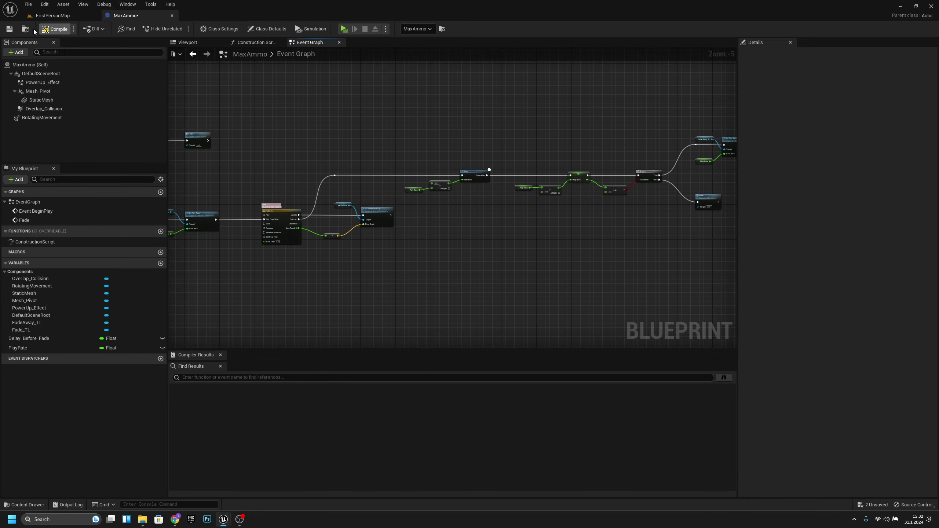
Step: Save the MaxAmmo blueprint and play-test FirstPersonMap to watch the power-up's full fade-away sequence
click(9, 29)
click(52, 15)
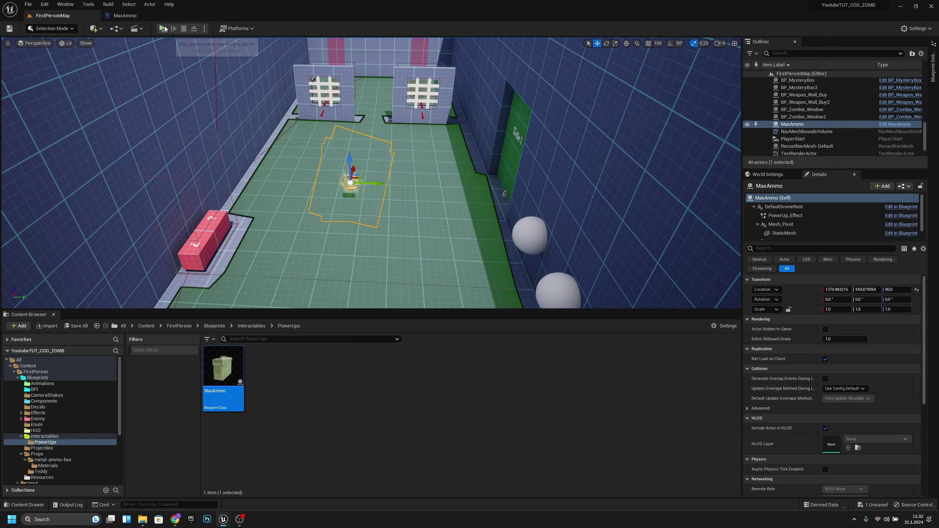
key(alt+p)
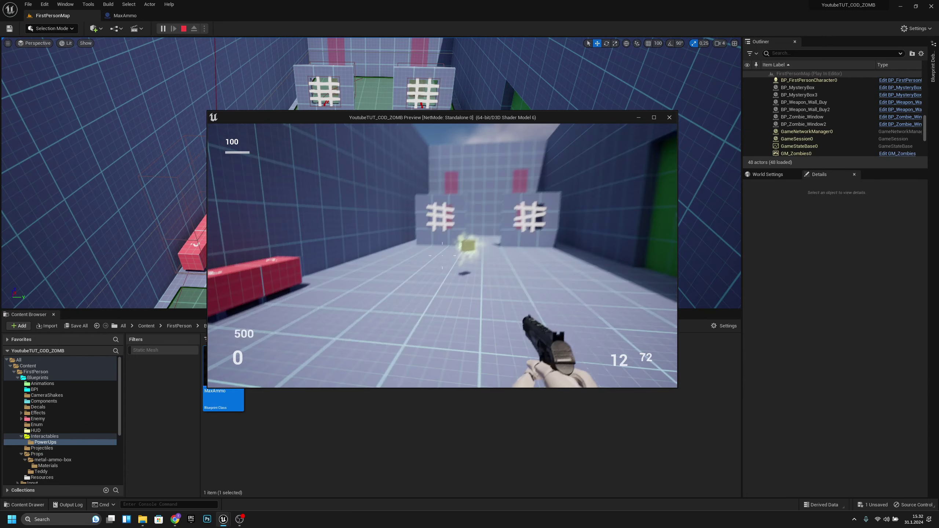
key(w)
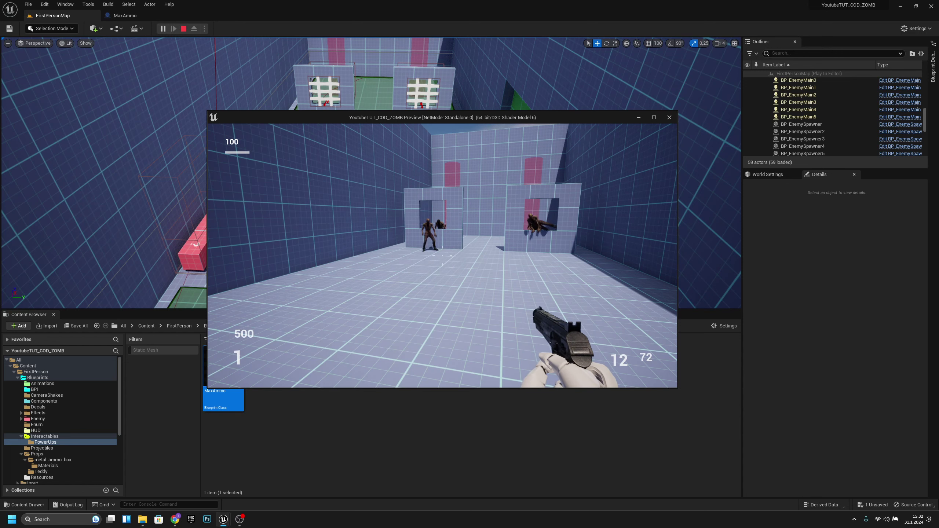
key(a)
key(s)
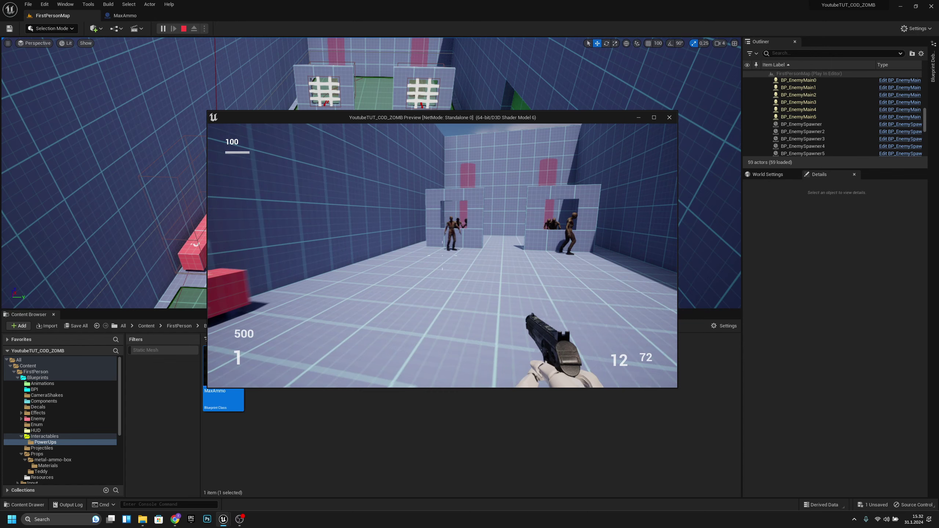
key(Escape)
Step: Rerun the level preview and walk up to the MaxAmmo power-up to examine its mesh and effect closely
click(162, 29)
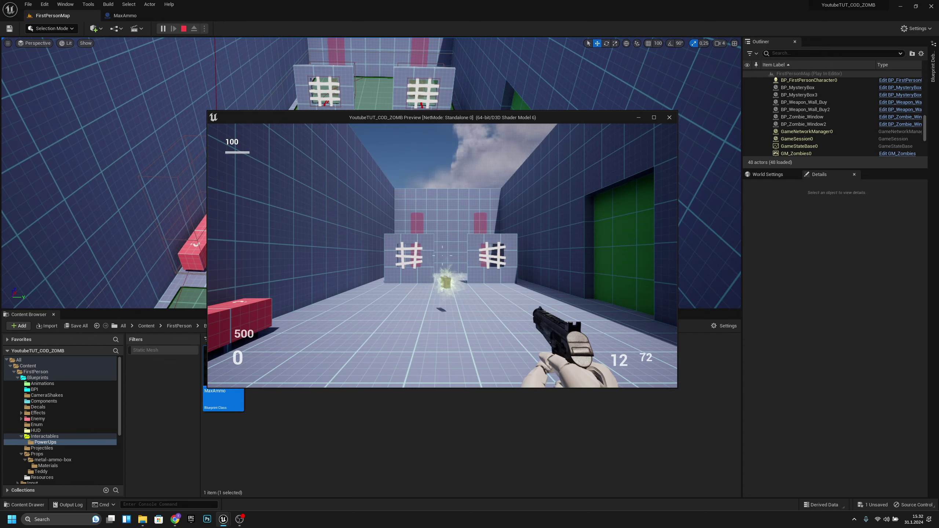
key(Escape)
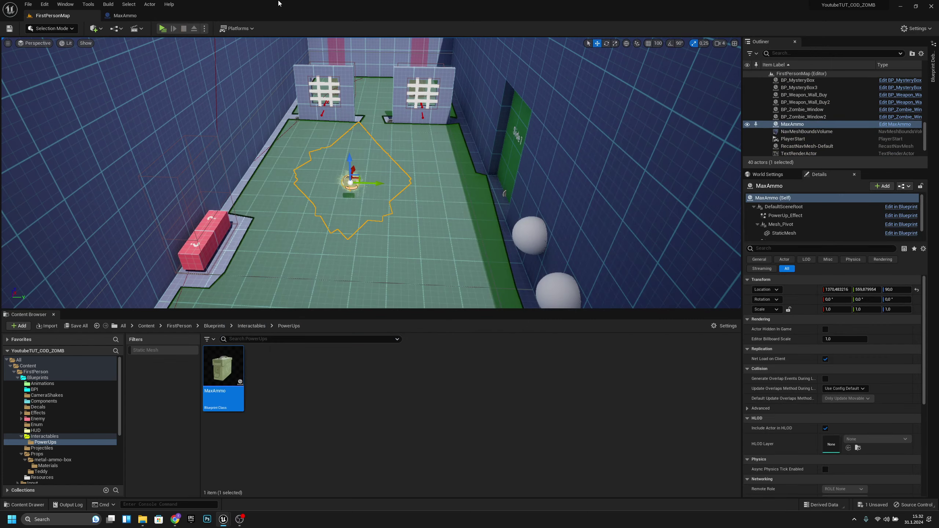
click(162, 28)
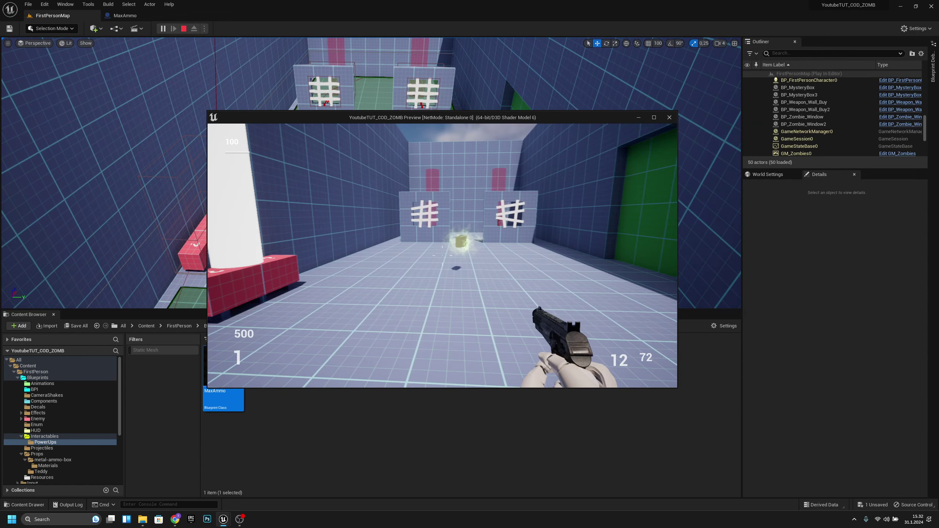
key(Escape)
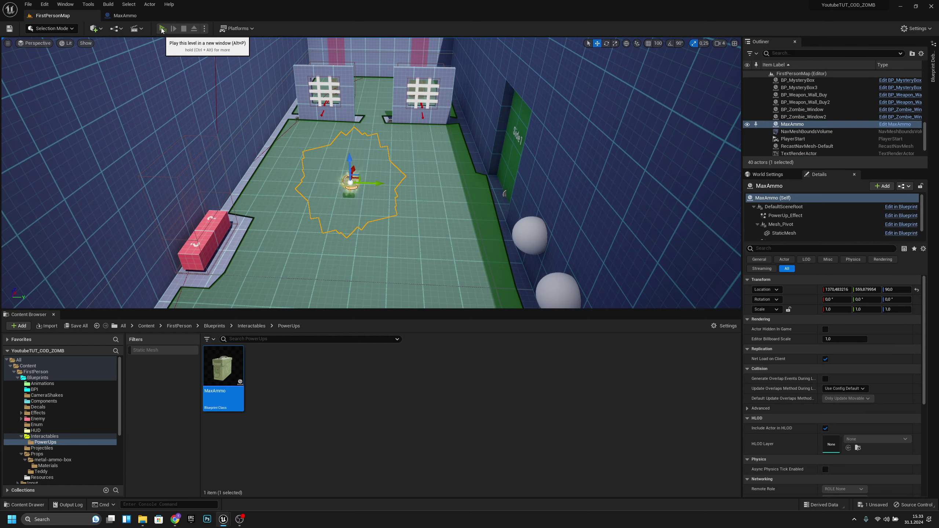
click(161, 29)
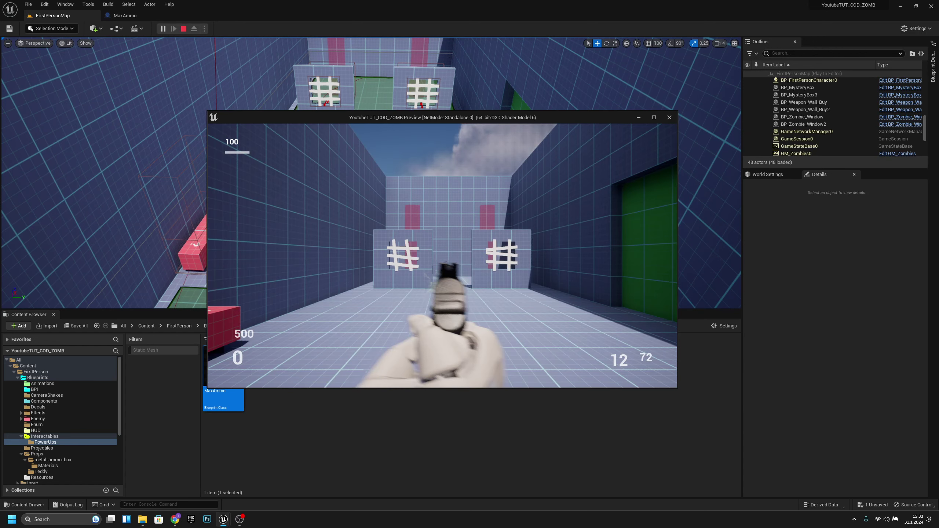
key(w)
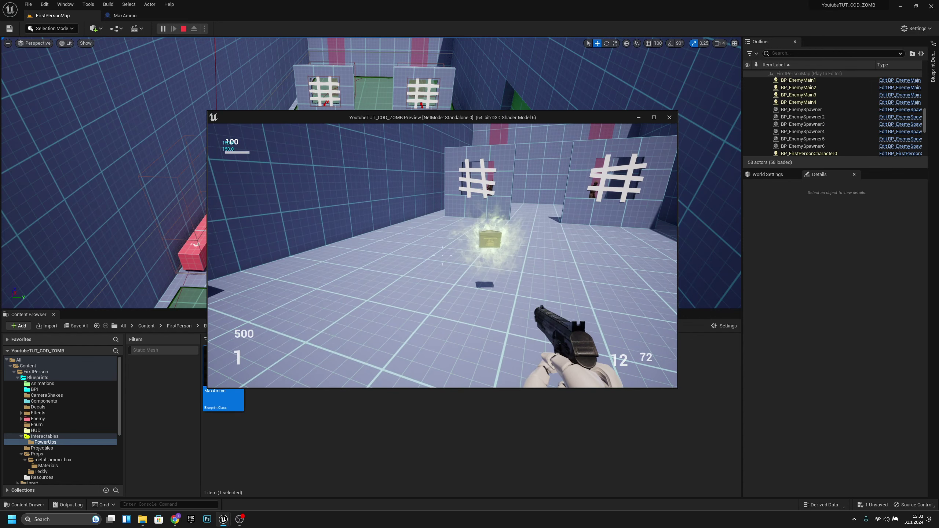
key(Escape)
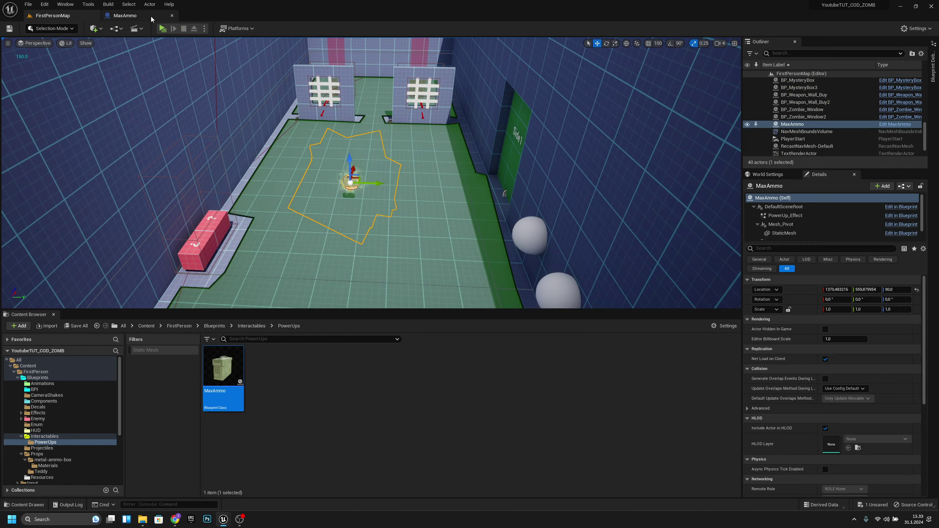
Step: In the MaxAmmo graph, adjust the threshold compared with Play Rate before the Branch, then compile and save the blueprint
click(151, 16)
scroll(394, 212, up, 5)
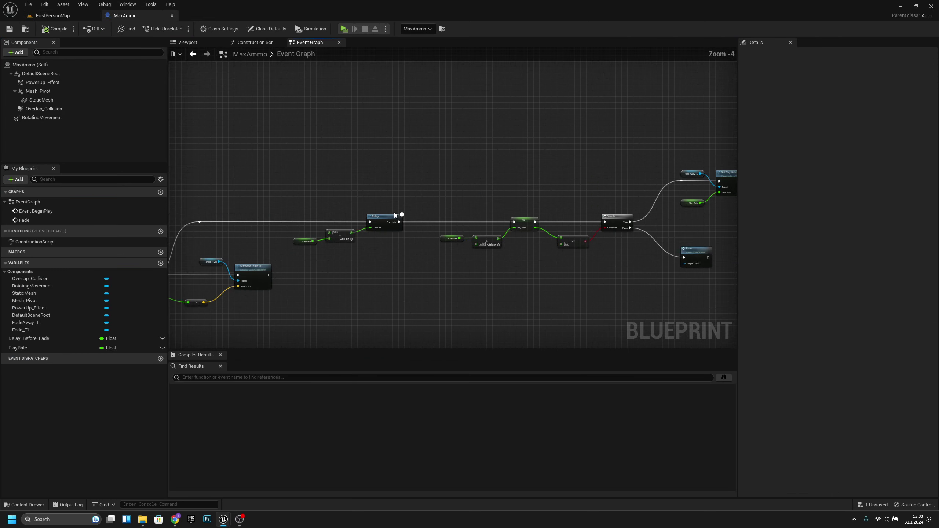
scroll(394, 184, down, 3)
scroll(480, 163, up, 3)
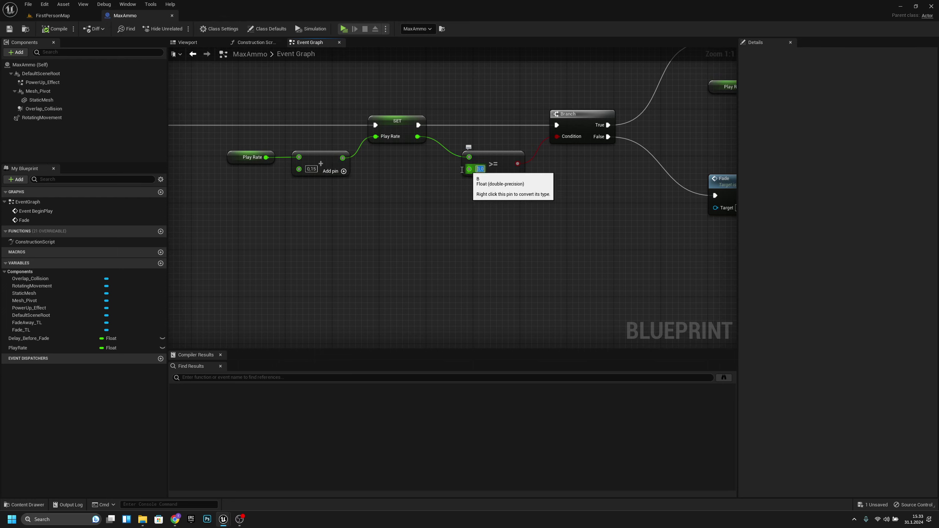
click(480, 169)
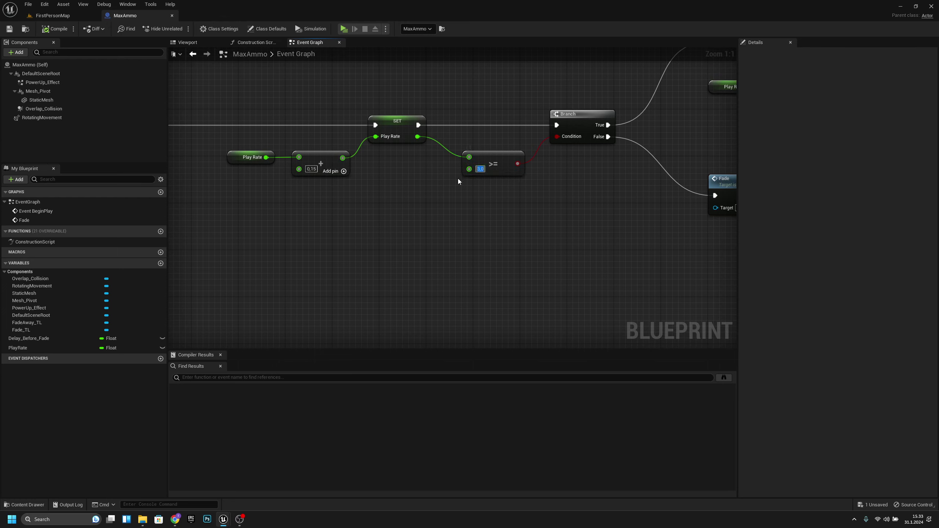
click(63, 28)
click(9, 29)
Step: Play-test FirstPersonMap with the adjusted Play Rate threshold, watch the power-up's fade, and return to the MaxAmmo blueprint
click(53, 15)
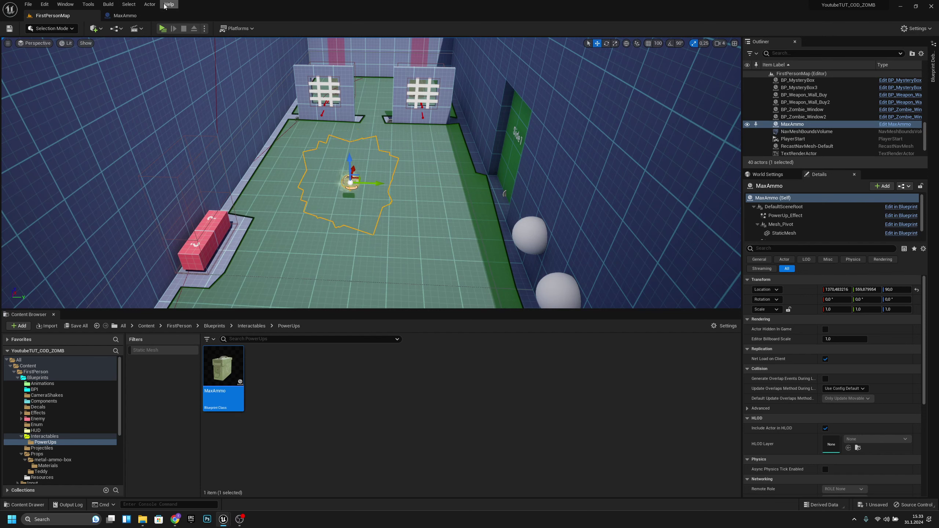
click(162, 28)
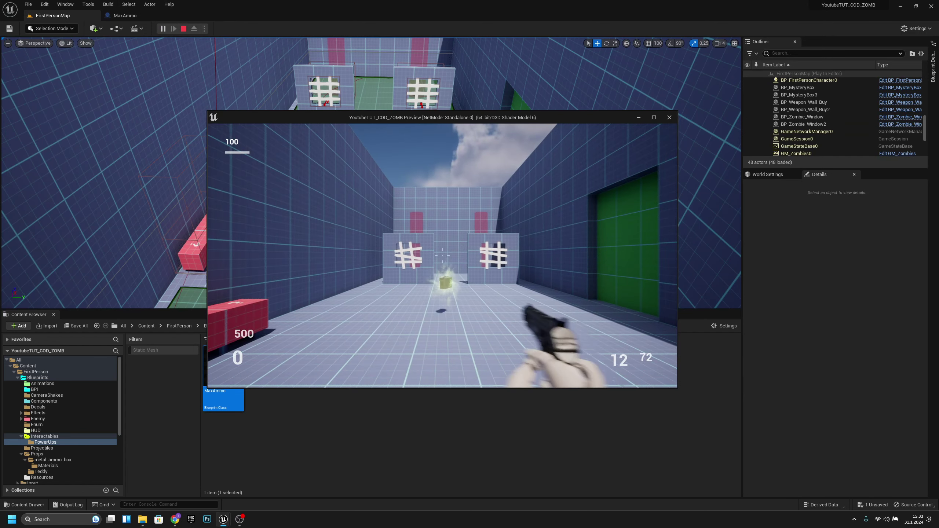
key(w)
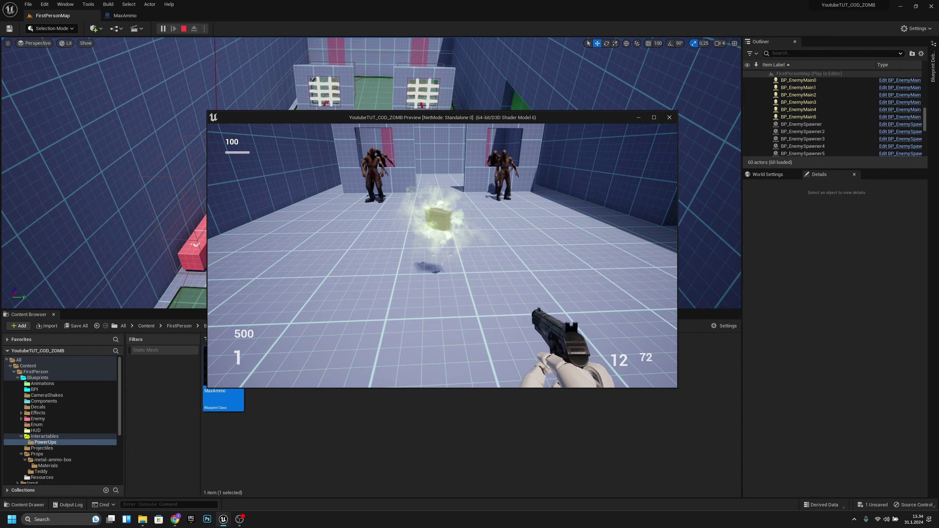
key(Escape)
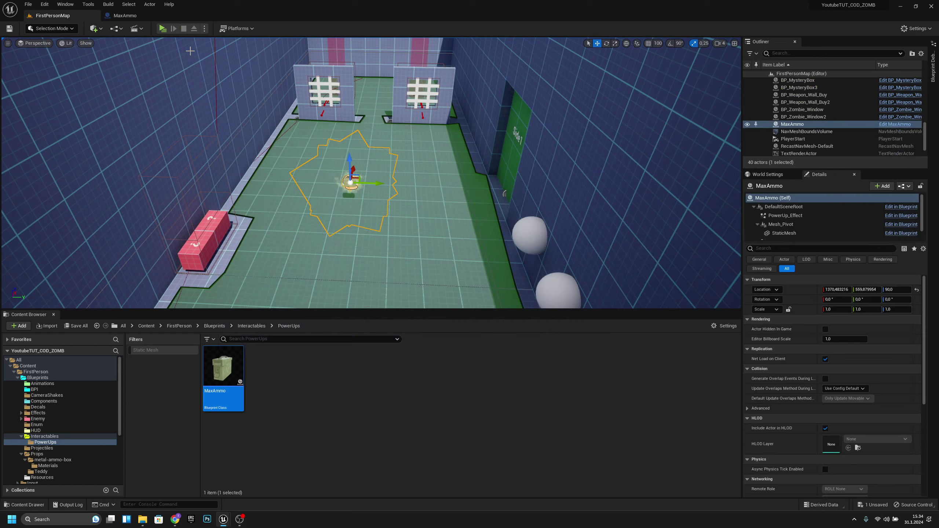
click(152, 16)
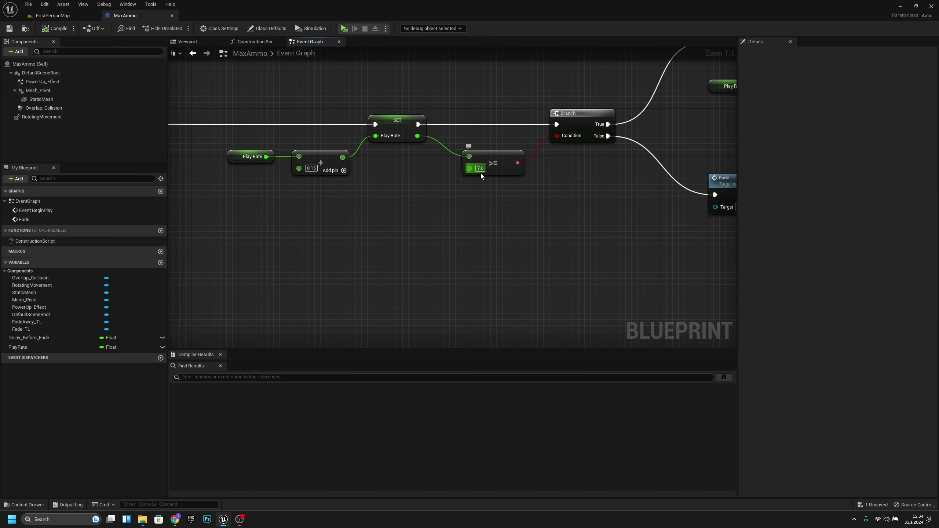
Step: Change the threshold value in the greater-or-equal comparison that feeds the Branch condition after Play Rate is set
click(480, 168)
right_drag(391, 239, 509, 212)
scroll(508, 212, down, 4)
Step: Add an On Component Begin Overlap event for Overlap_Collision and place it in the free area below the Fade event chain
right_drag(413, 236, 589, 249)
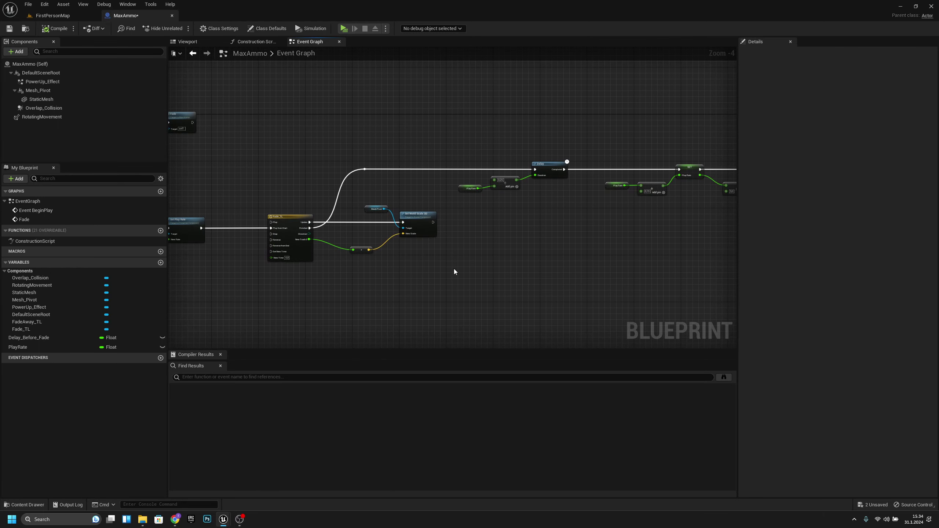
right_drag(455, 270, 543, 251)
right_drag(568, 220, 505, 208)
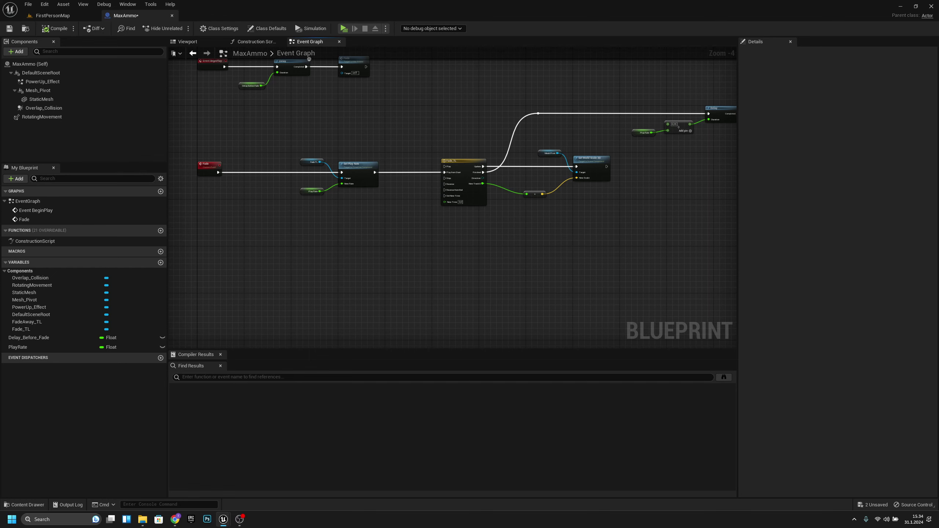
right_drag(399, 262, 417, 201)
scroll(216, 204, up, 1)
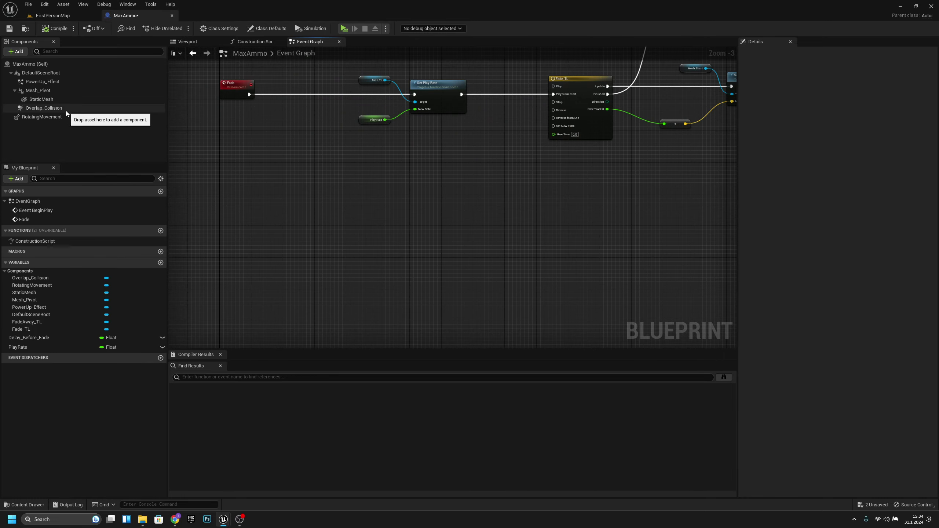
click(51, 107)
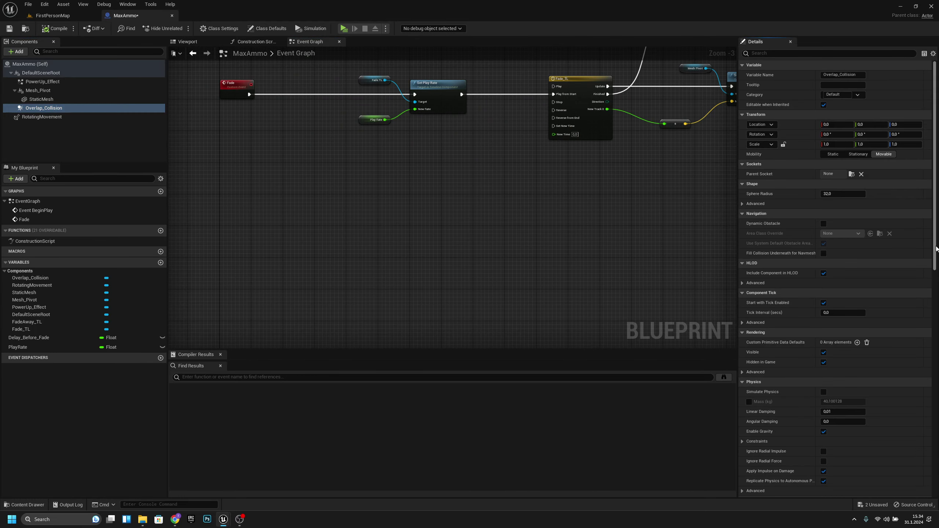
scroll(850, 315, down, 12)
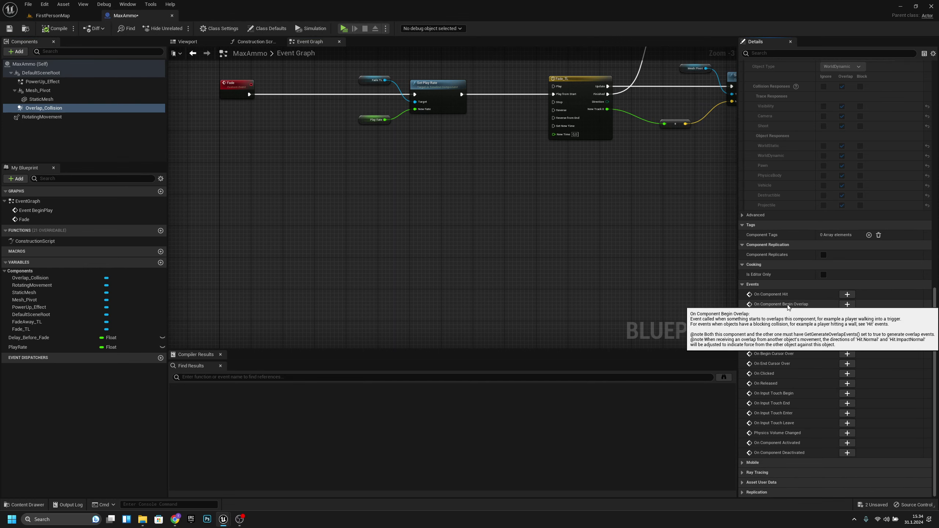
click(848, 304)
scroll(457, 190, up, 3)
drag(438, 179, 440, 226)
right_drag(543, 255, 473, 254)
scroll(477, 254, down, 4)
scroll(478, 256, up, 4)
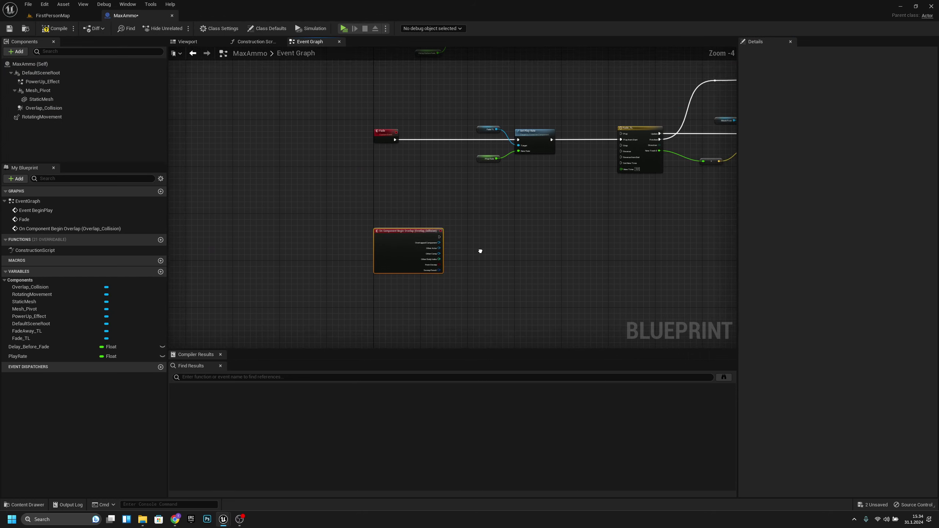
Step: Cast the overlap event's Other Actor to BP_FirstPersonCharacter and align the cast node beside the event
drag(331, 225, 382, 217)
text(cast to )
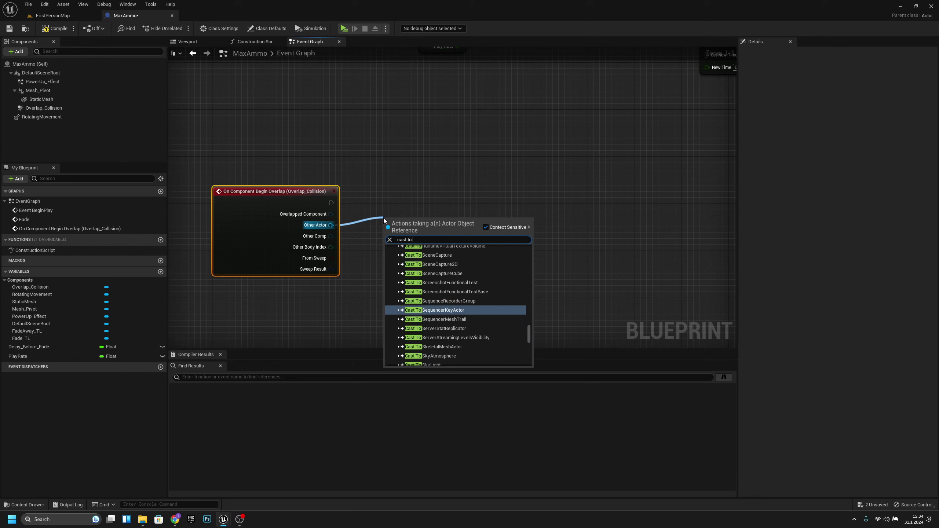
text(first)
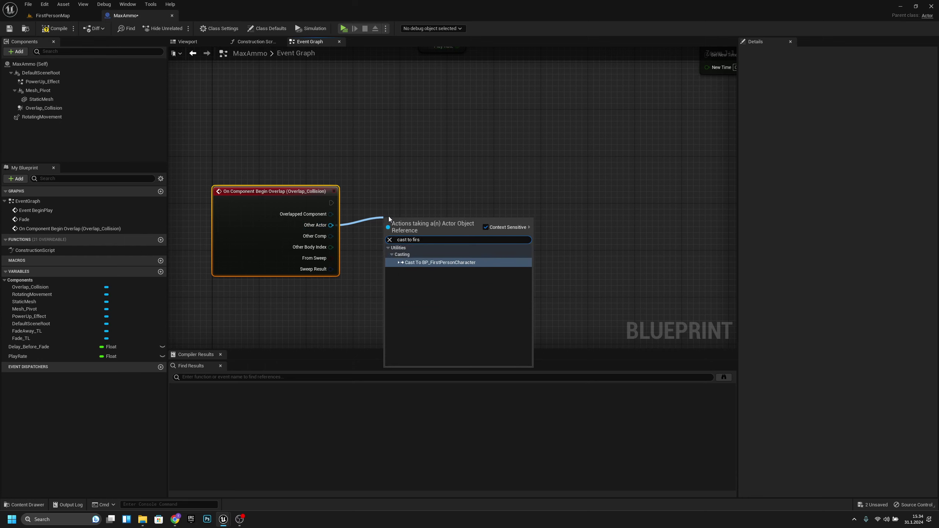
key(Return)
drag(414, 216, 407, 186)
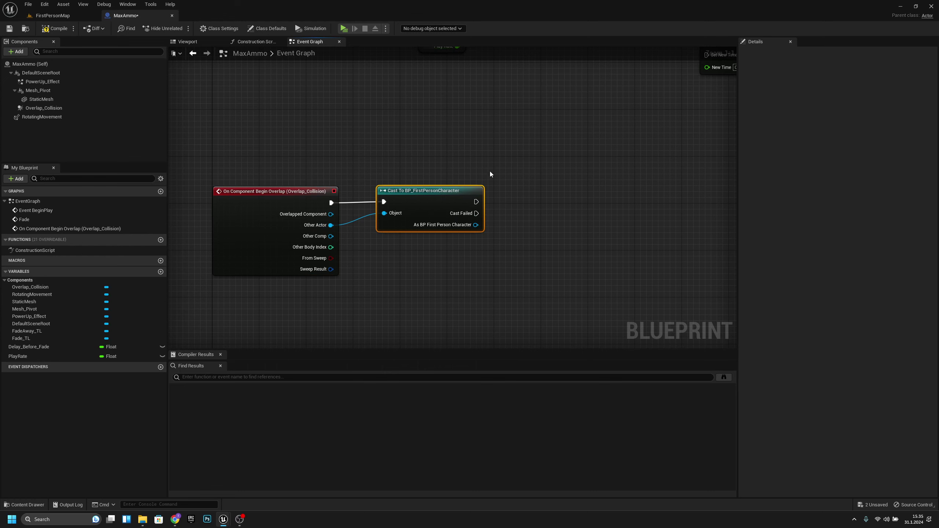
Step: Call Set Max Ammo on the cast's BP First Person Character output and line the node up after the cast
right_drag(518, 207, 375, 233)
drag(339, 216, 436, 213)
text(set max amm)
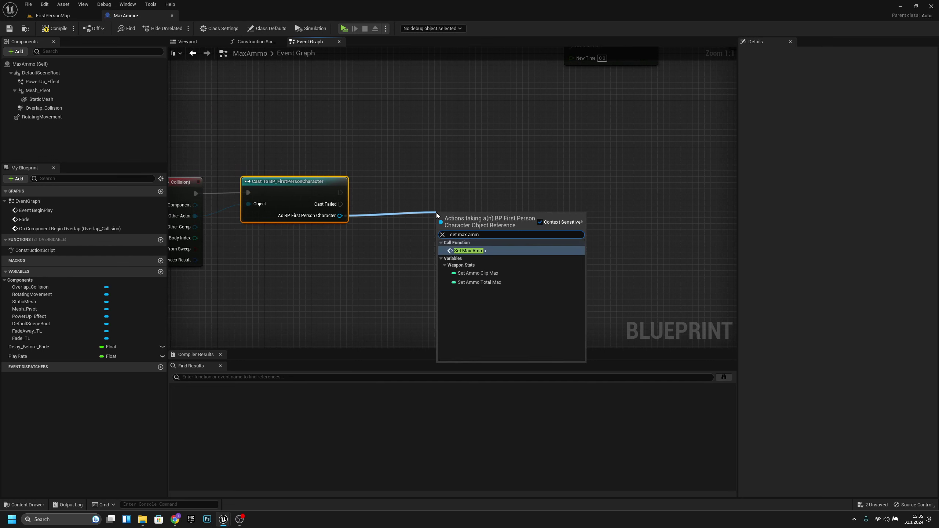
key(Return)
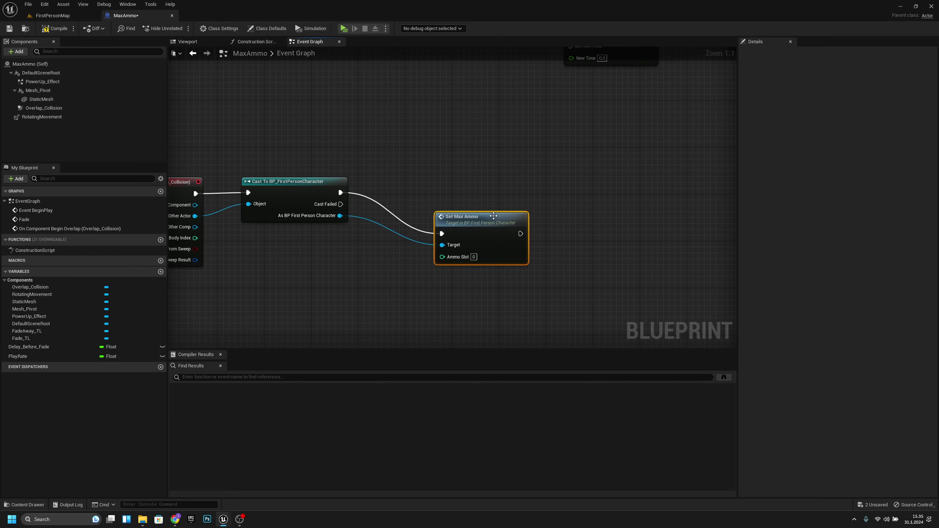
drag(488, 214, 431, 176)
Step: Set the Ammo Slot of the Set Max Ammo node to 3, then compile and save the blueprint
click(415, 215)
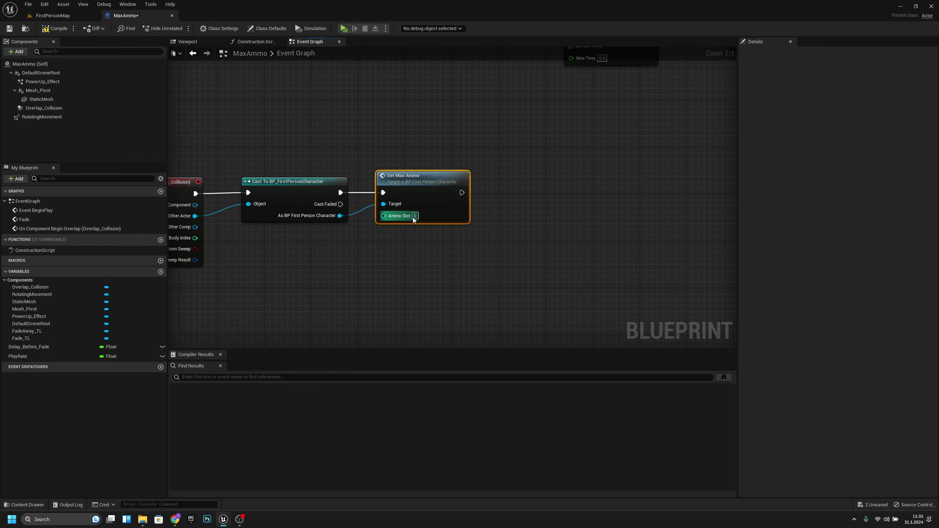
text(3)
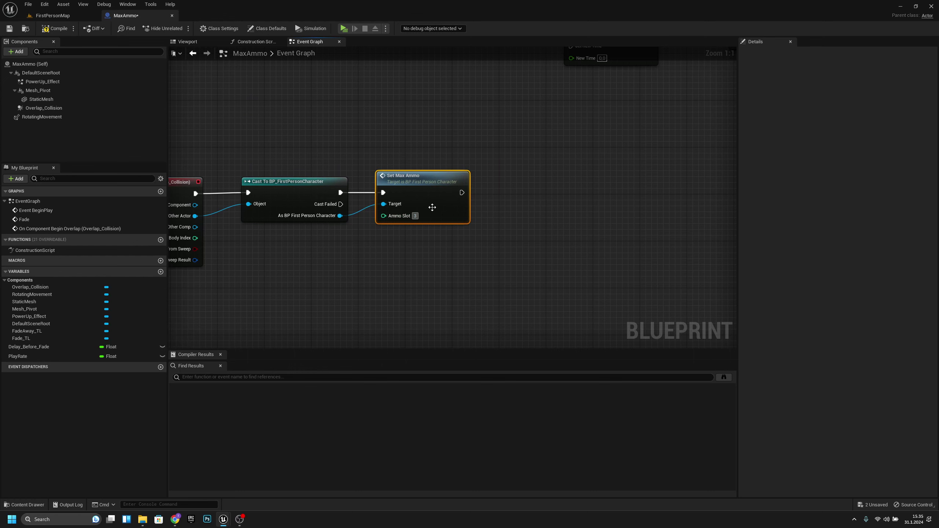
right_drag(445, 260, 494, 259)
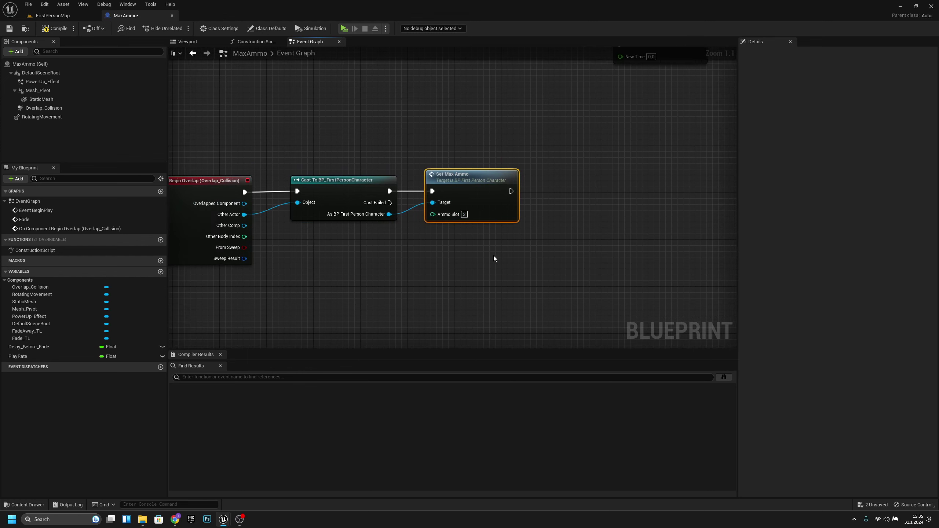
click(450, 242)
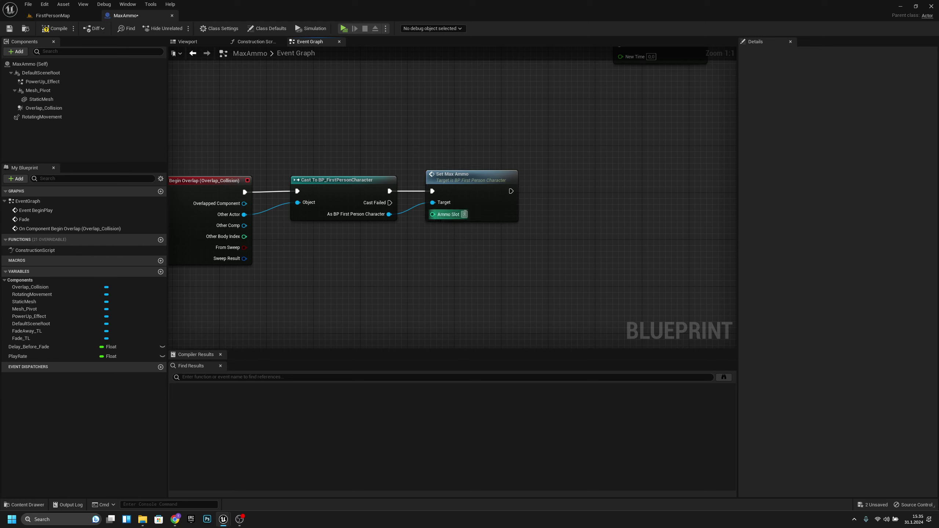
drag(470, 199, 476, 199)
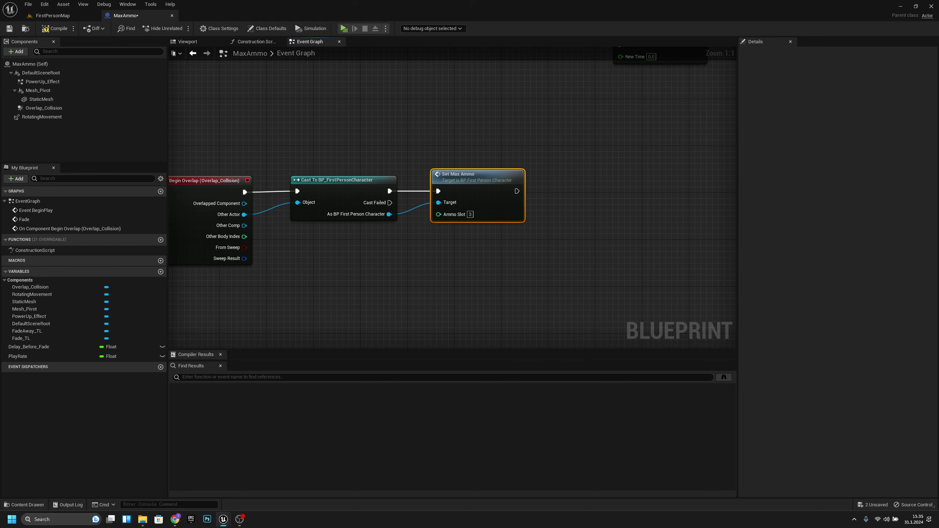
right_drag(576, 269, 621, 257)
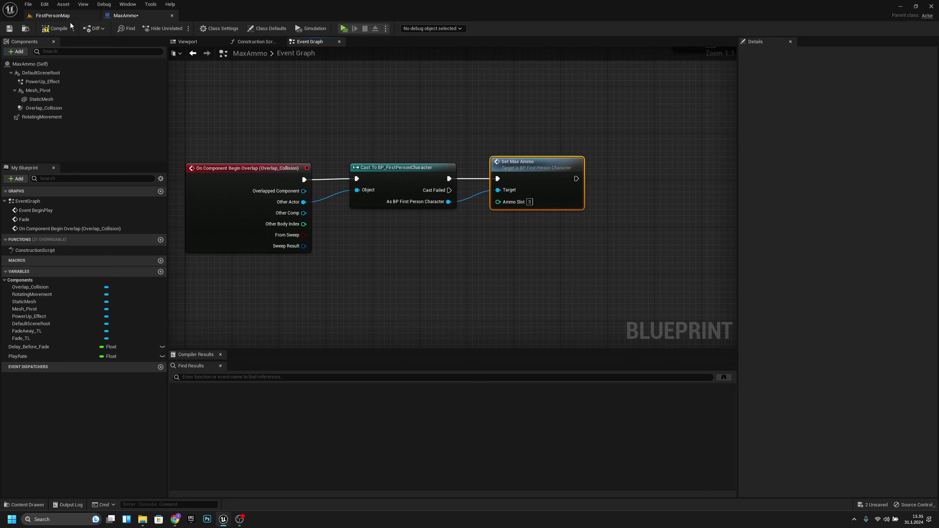
click(56, 29)
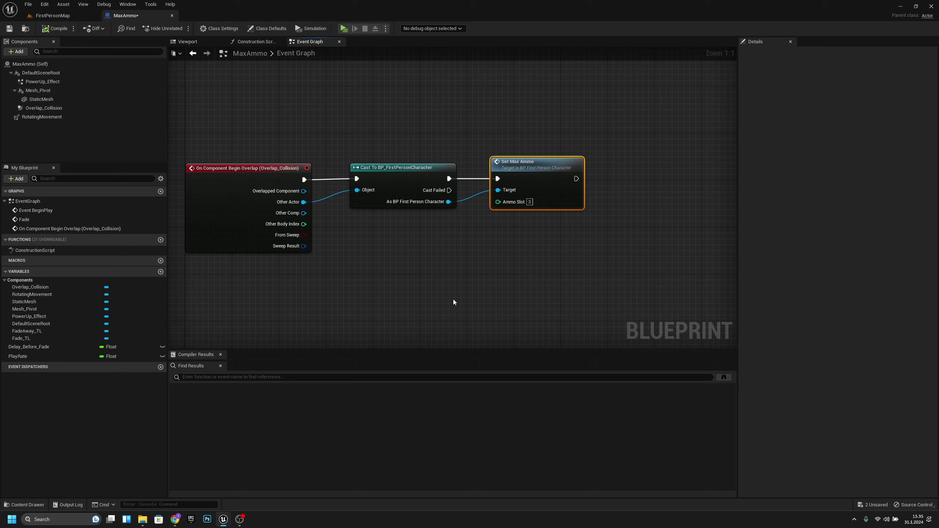
click(8, 30)
Step: Return to FirstPersonMap and open the PlayerHUD widget blueprint from the Blueprints HUD folder
click(59, 15)
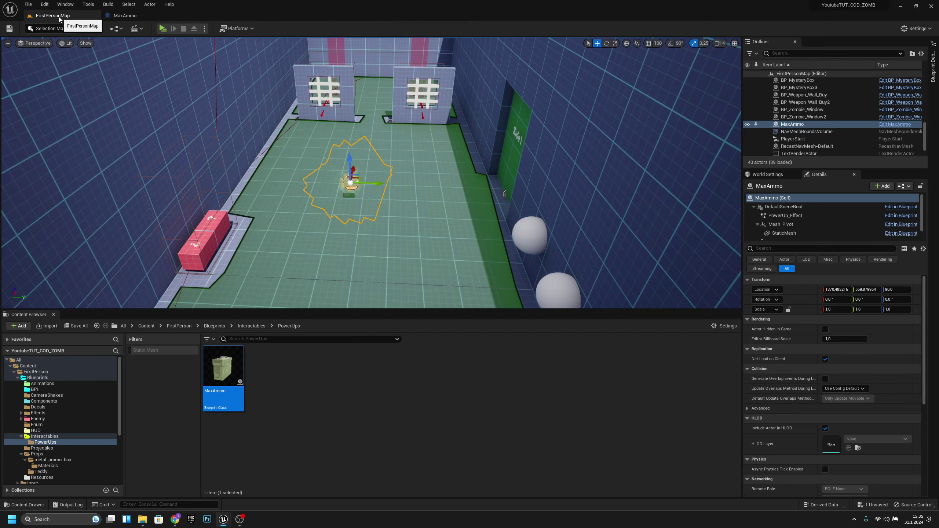
click(215, 325)
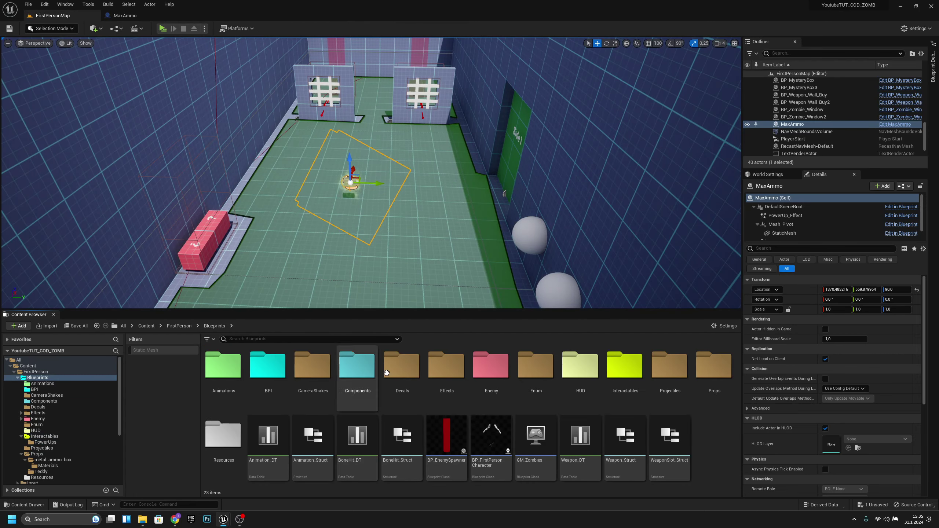
double_click(580, 366)
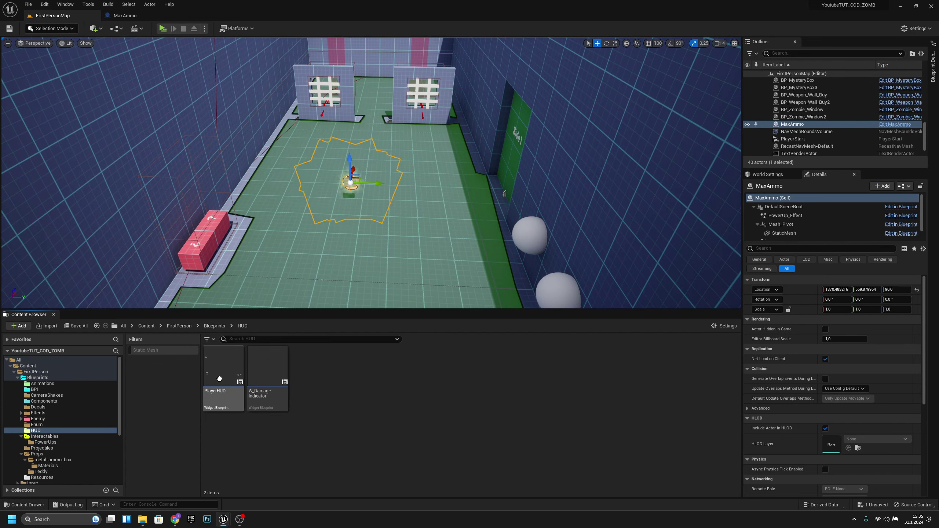
click(225, 375)
double_click(226, 375)
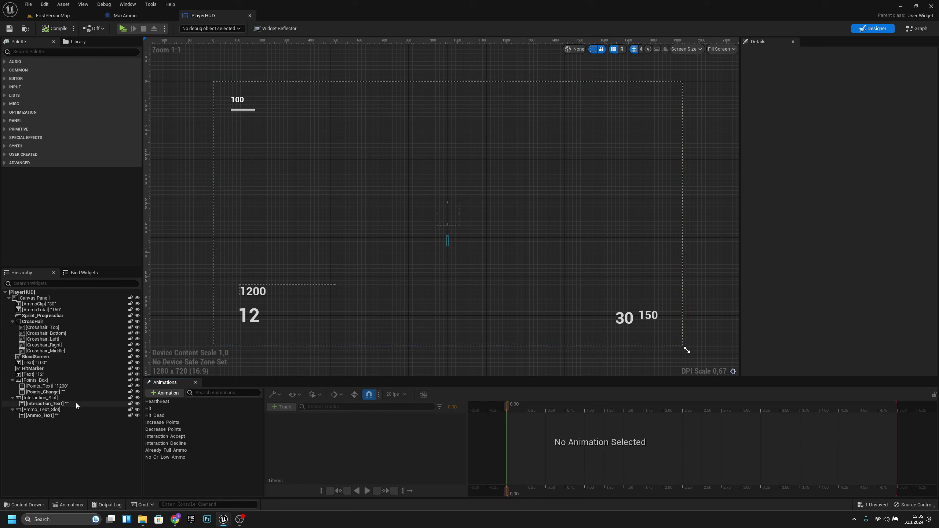
Step: Duplicate the Interaction_Slot box within the Canvas Panel and rename the copy PoweUP_Text_Slot
click(41, 398)
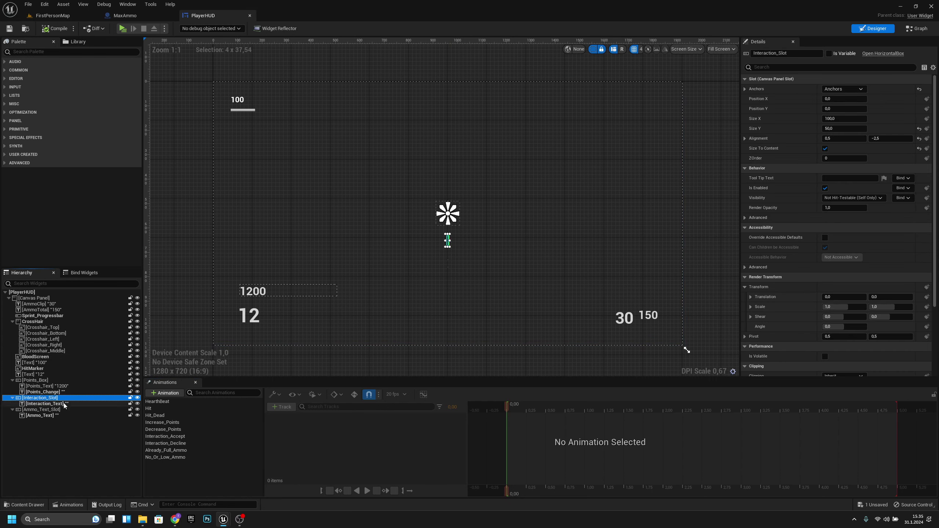
right_click(47, 402)
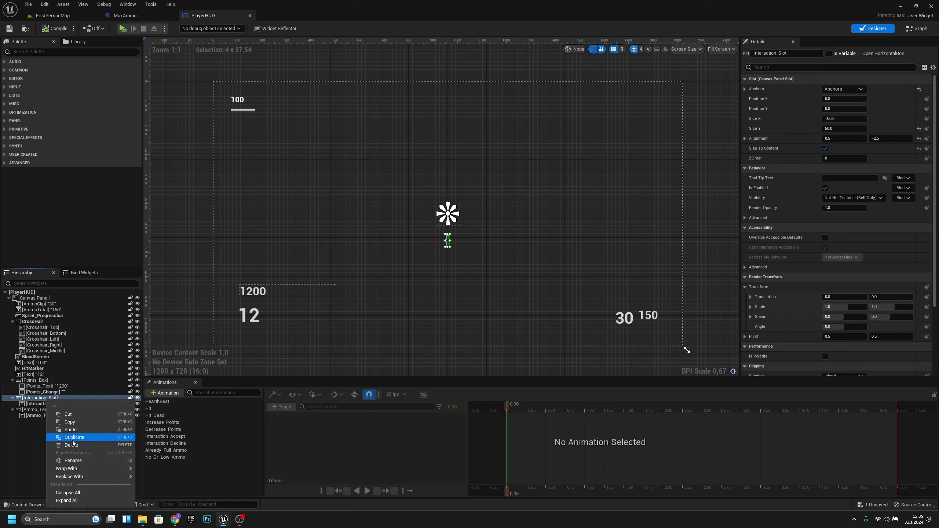
click(71, 442)
drag(55, 413, 30, 302)
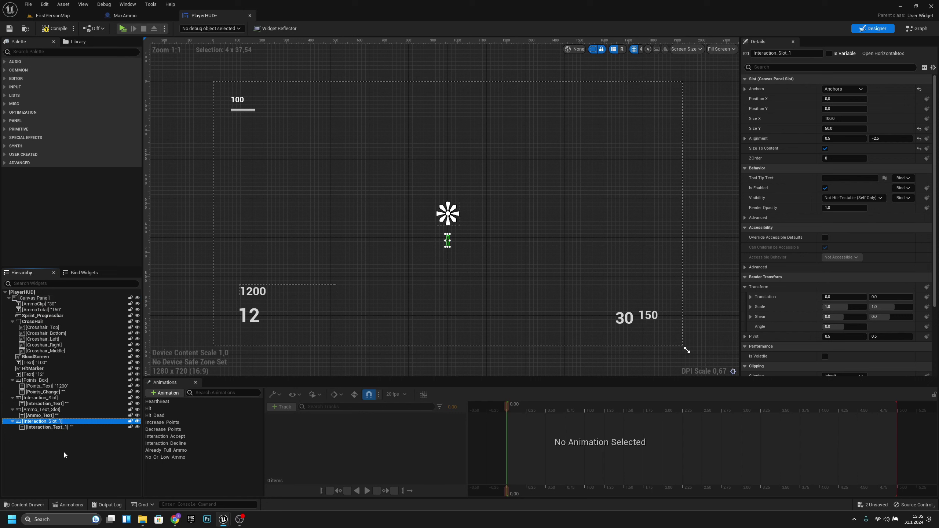
double_click(40, 423)
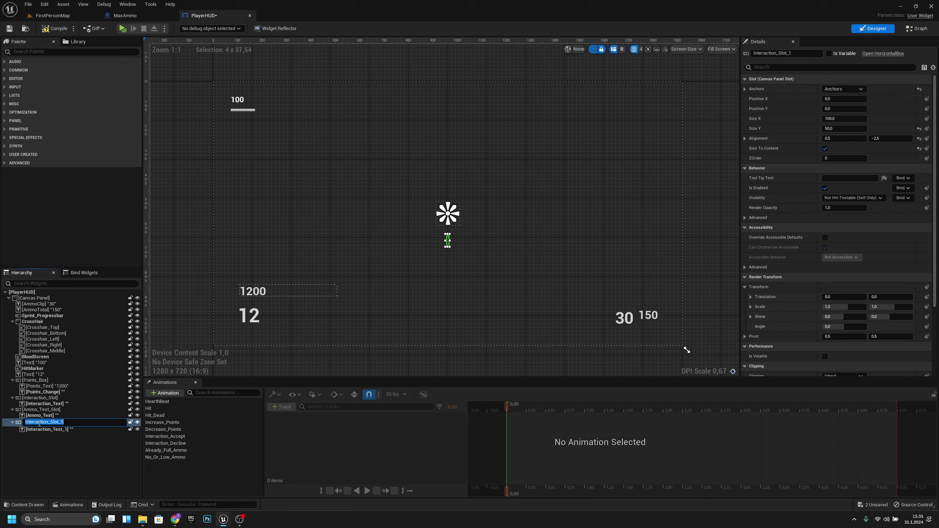
text(PoweUP_Text_Slot)
key(Return)
Step: Rename the text block inside the duplicated slot PowerUP_Text and set its text to MAX AMMO
click(43, 427)
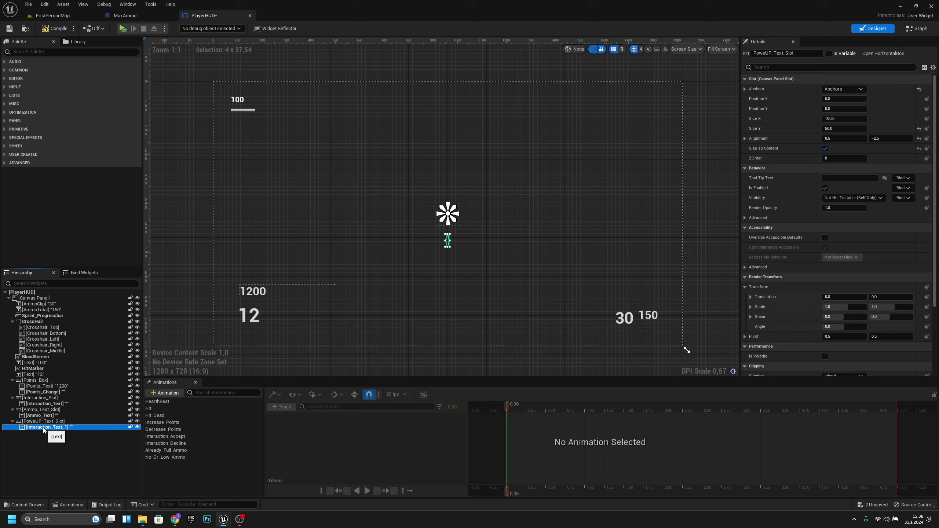
key(F2)
text(Power)
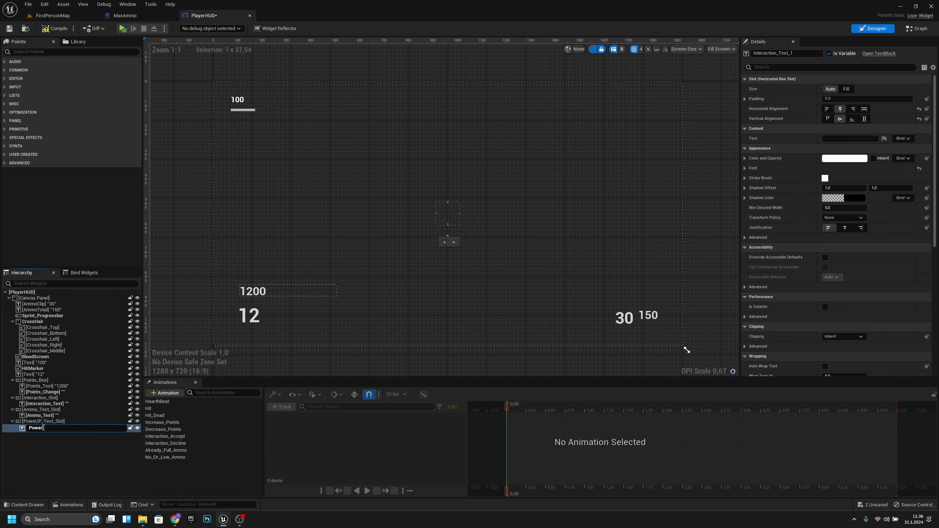
text(UP_Text)
key(Return)
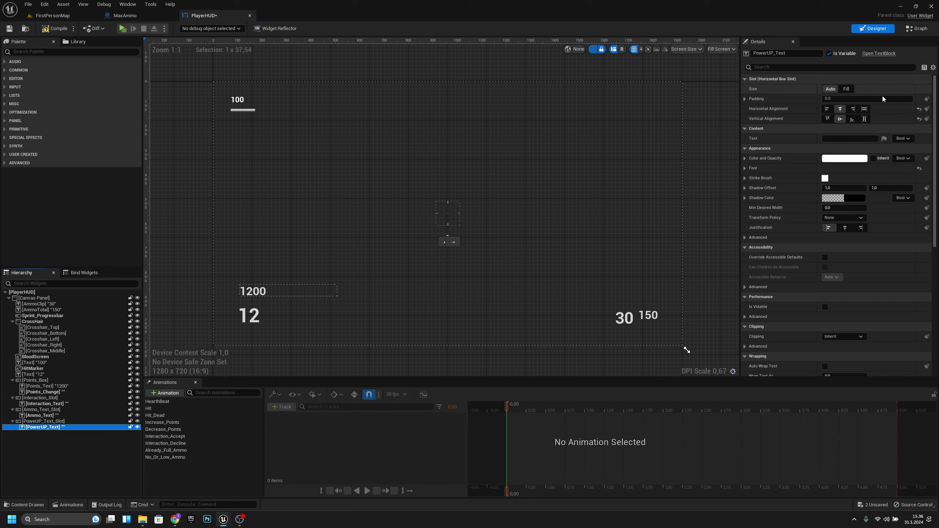
click(835, 138)
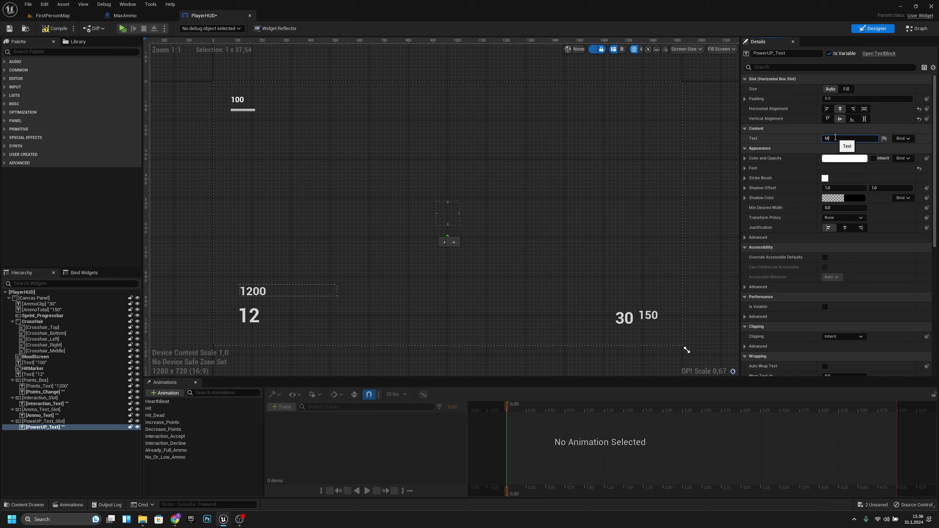
key(Return)
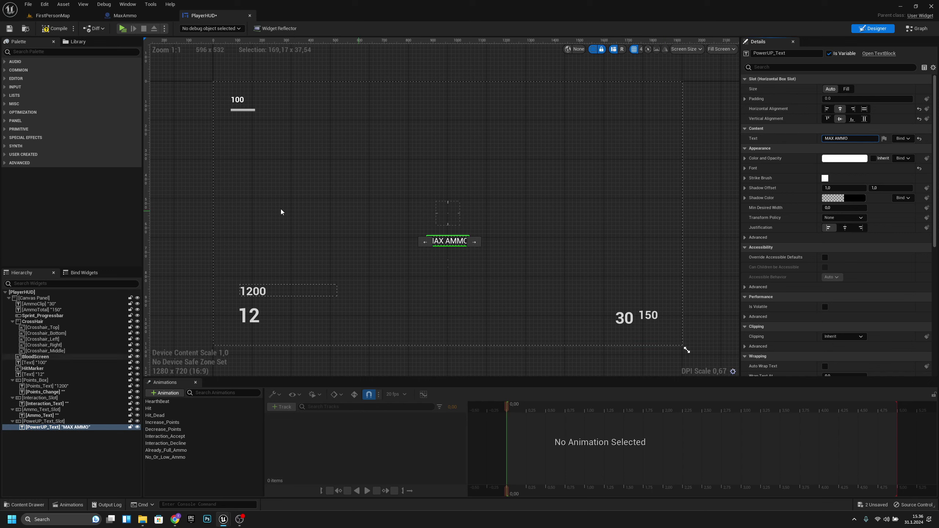
Step: Correct the duplicated horizontal box's name to PowerUP_Text_Slot
click(42, 422)
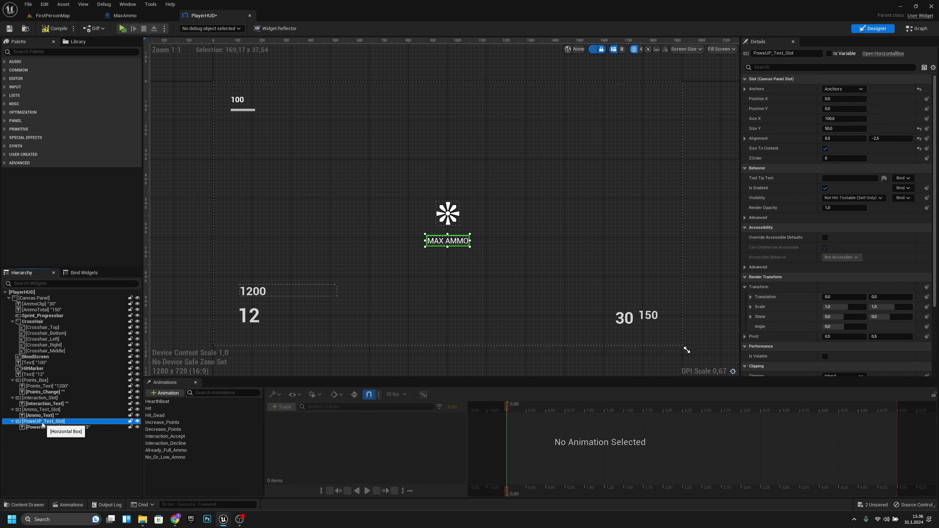
key(F2)
click(40, 424)
text(r)
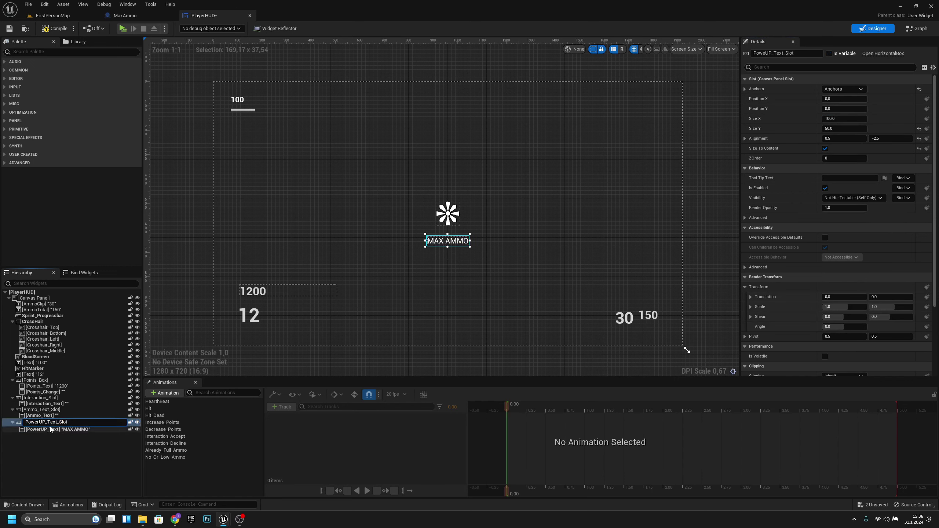
key(Return)
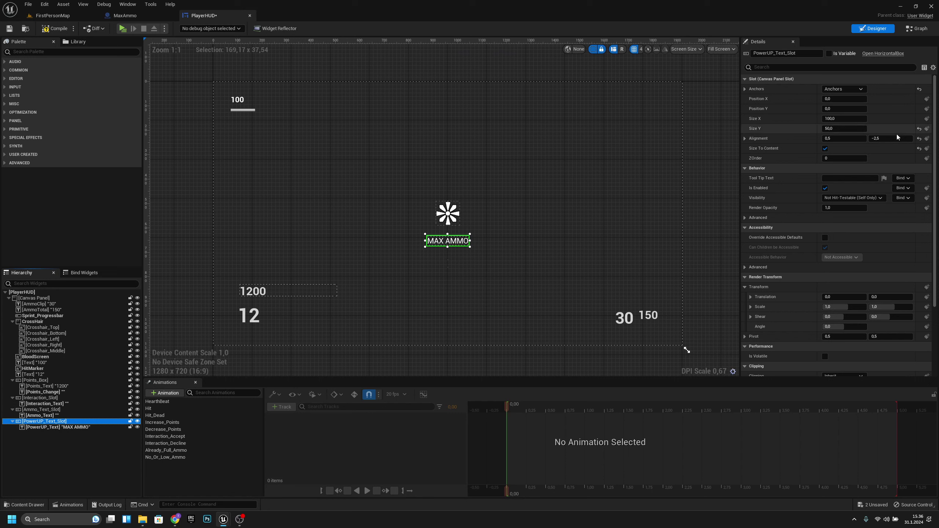
Step: Set the PowerUP_Text_Slot box's vertical alignment to 0 and its Position Y to 275
click(887, 139)
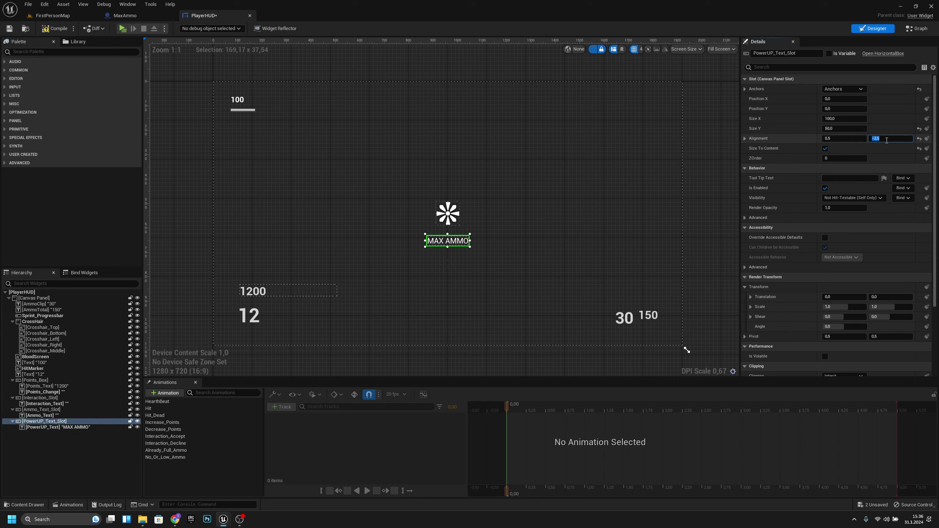
key(Return)
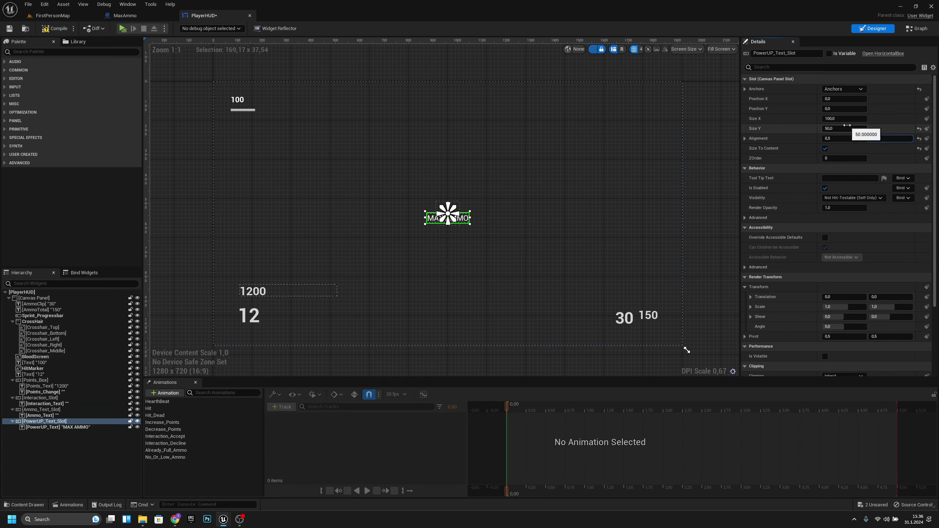
click(840, 107)
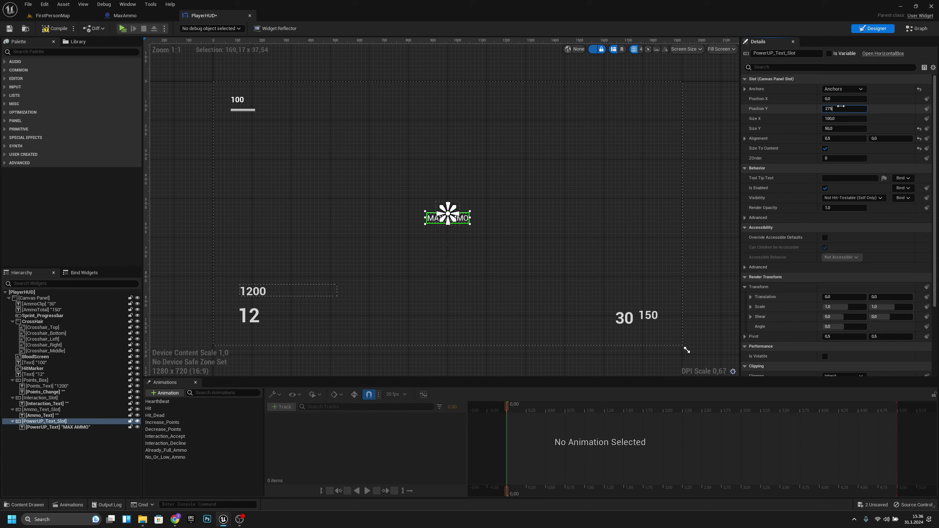
text(275)
key(Return)
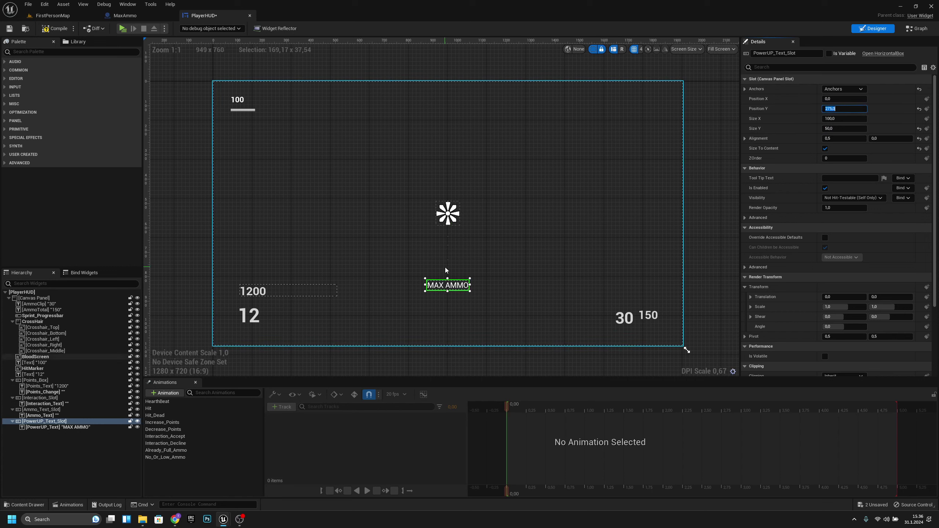
scroll(446, 269, up, 4)
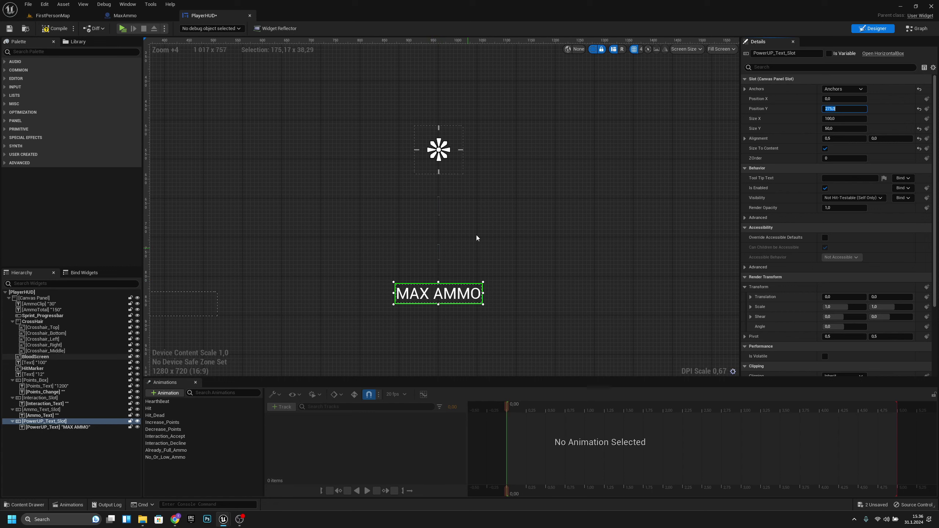
Step: Set the PowerUP_Text font size to 32 and save the widget
click(88, 427)
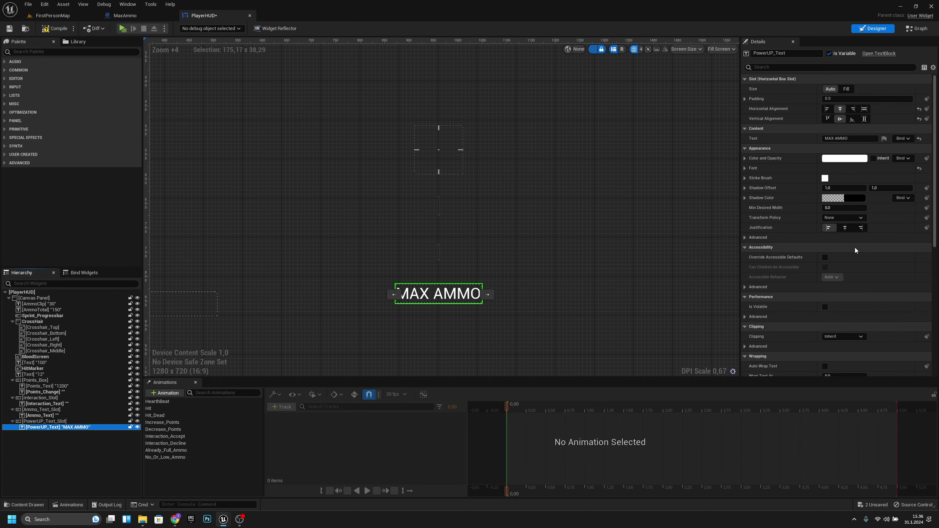
scroll(857, 251, down, 5)
scroll(856, 250, up, 5)
click(746, 169)
click(835, 199)
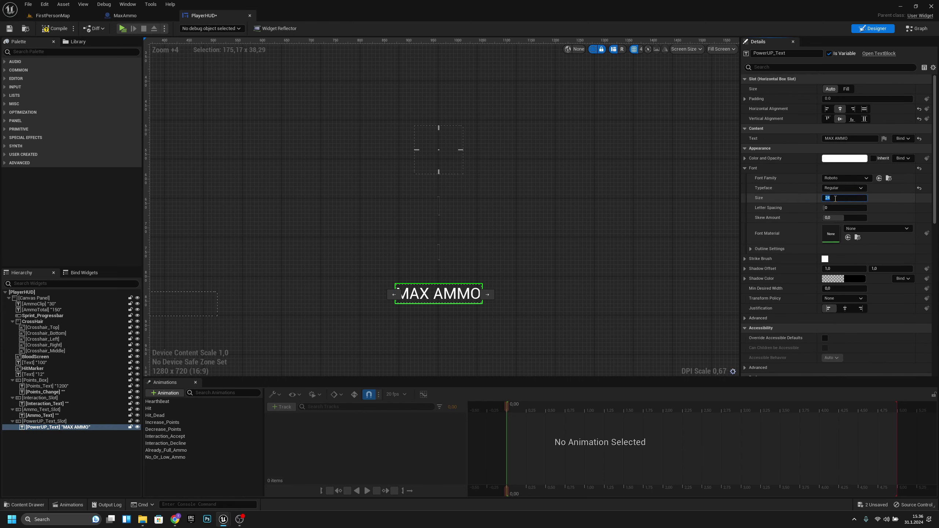
key(Return)
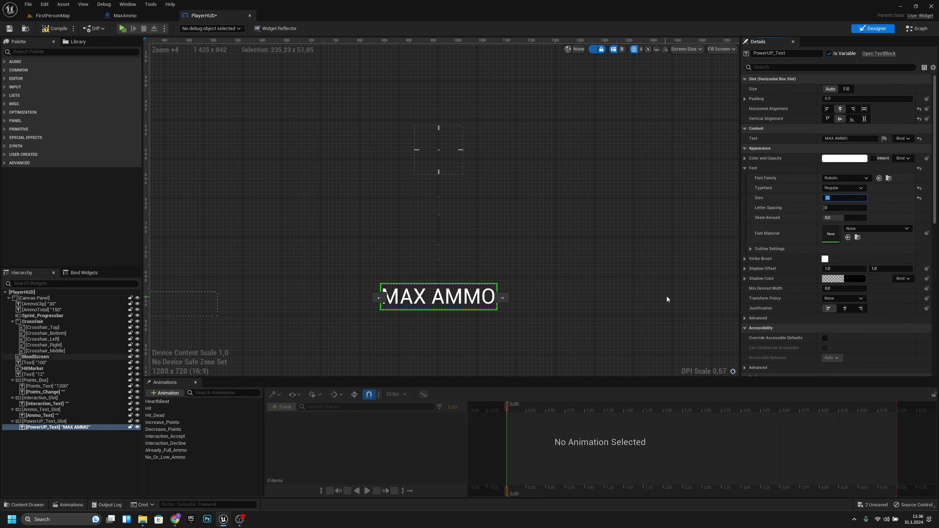
scroll(586, 306, down, 3)
right_drag(585, 317, 526, 289)
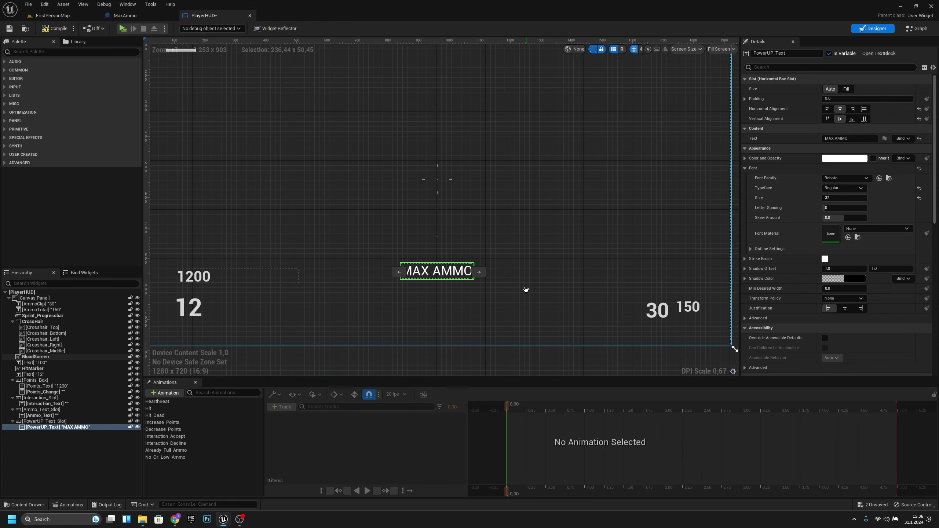
click(9, 28)
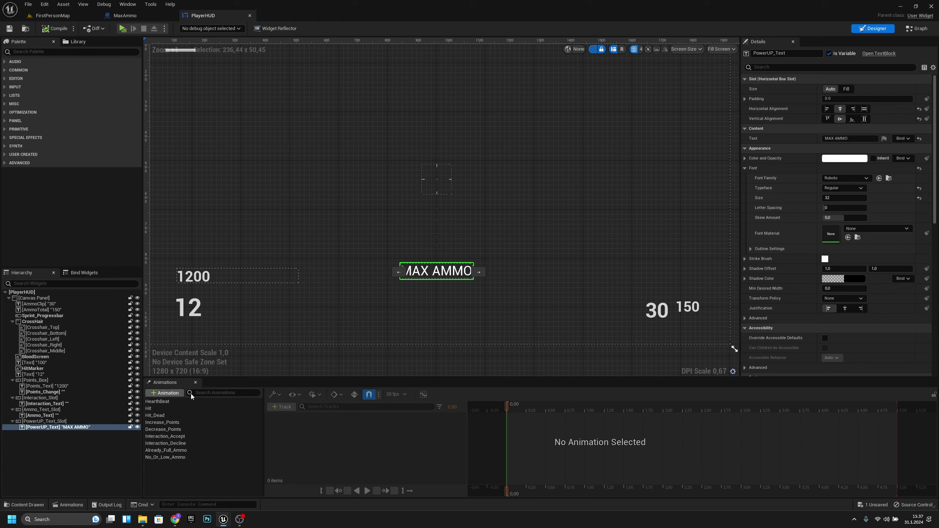
Step: Create a new widget animation named PowerUP_Anim
click(33, 427)
click(49, 435)
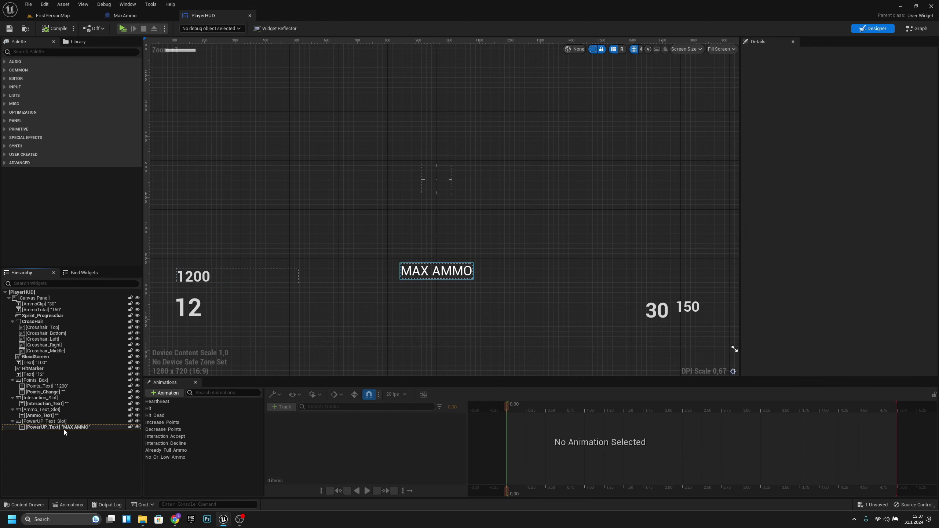
click(64, 428)
click(173, 393)
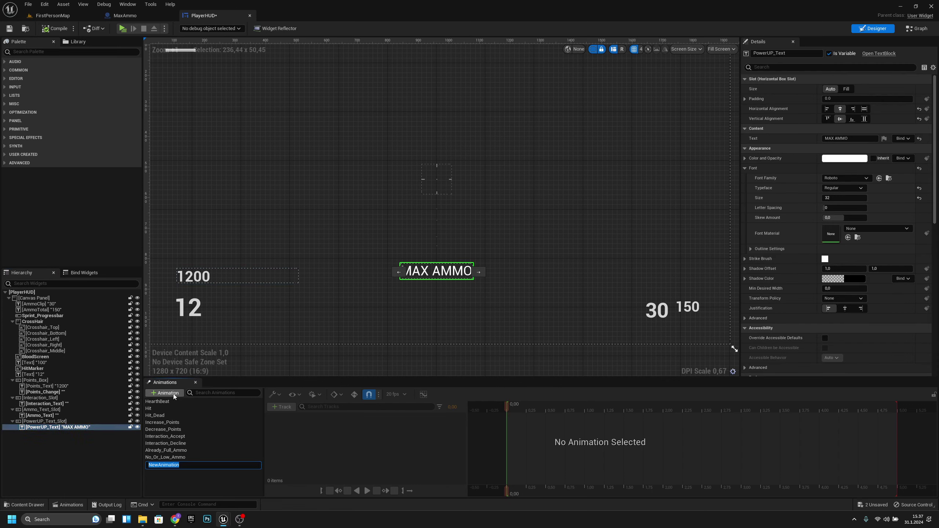
text(PA)
text(werUP_An)
text(im)
key(Return)
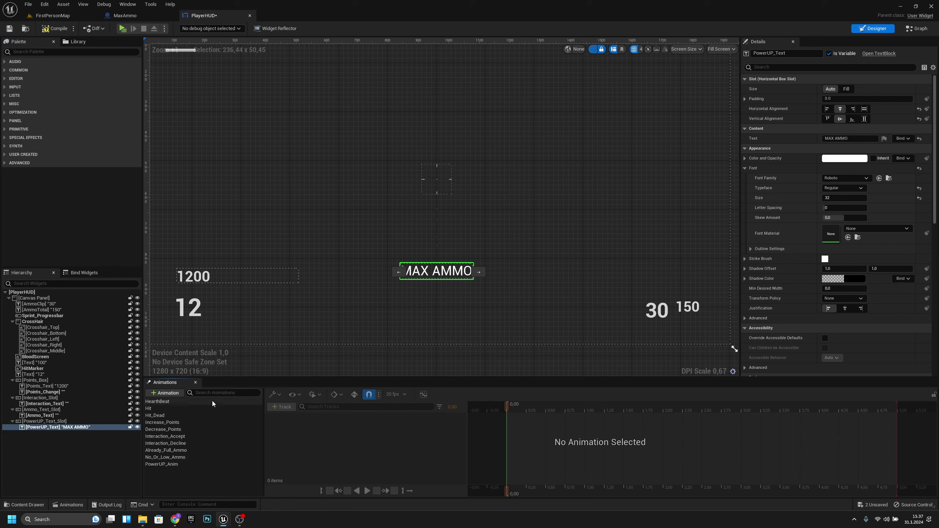
Step: Add a PowerUP_Text track with a Transform property track to the PowerUP_Anim animation
click(178, 463)
click(280, 406)
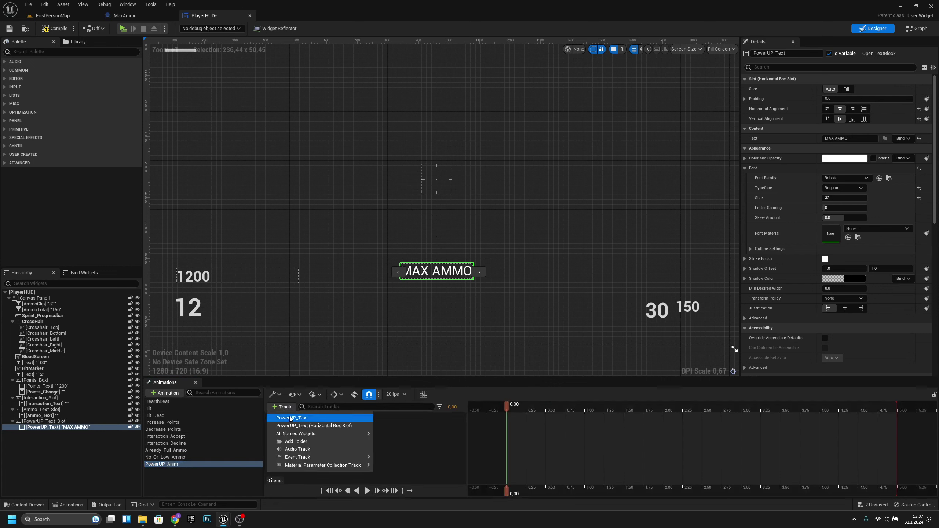
click(289, 420)
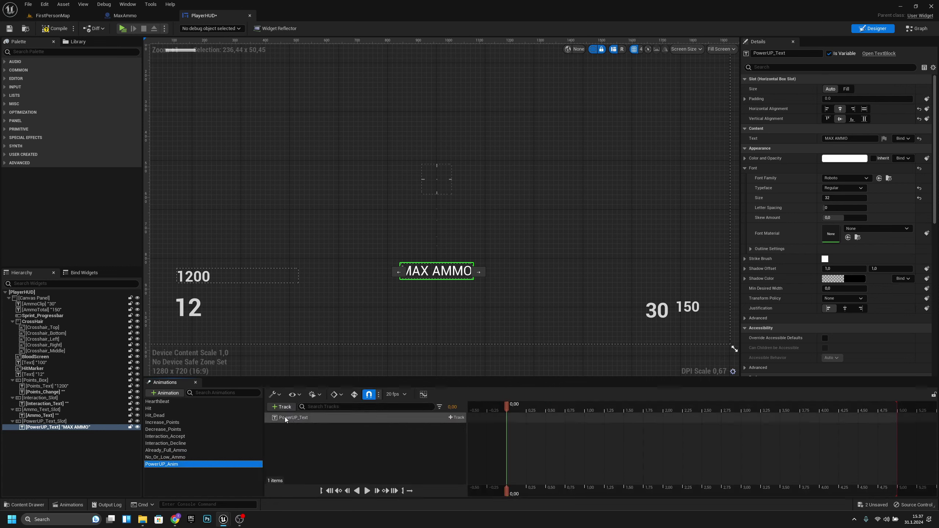
click(453, 418)
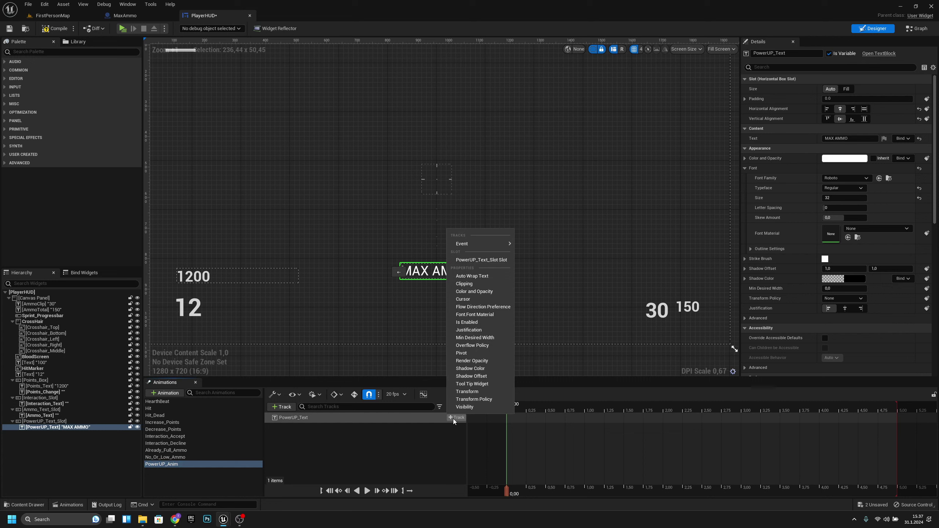
click(486, 393)
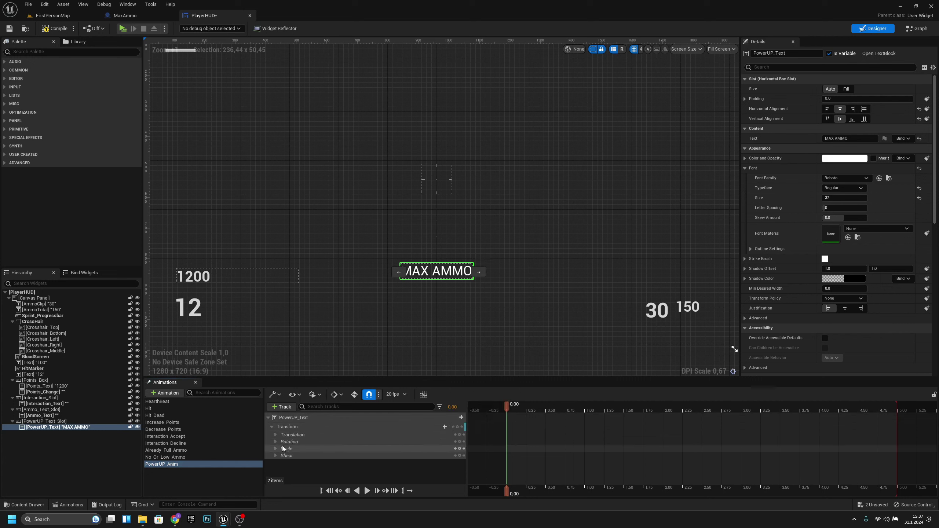
Step: Set the PowerUP_Text transform's X and Y scale to 0 at the start of the animation
click(276, 449)
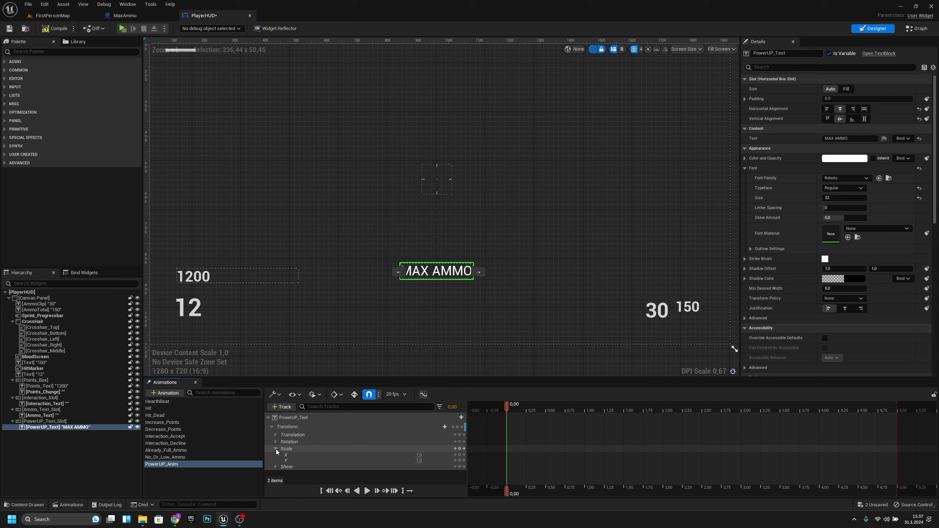
click(418, 460)
text(0)
key(Return)
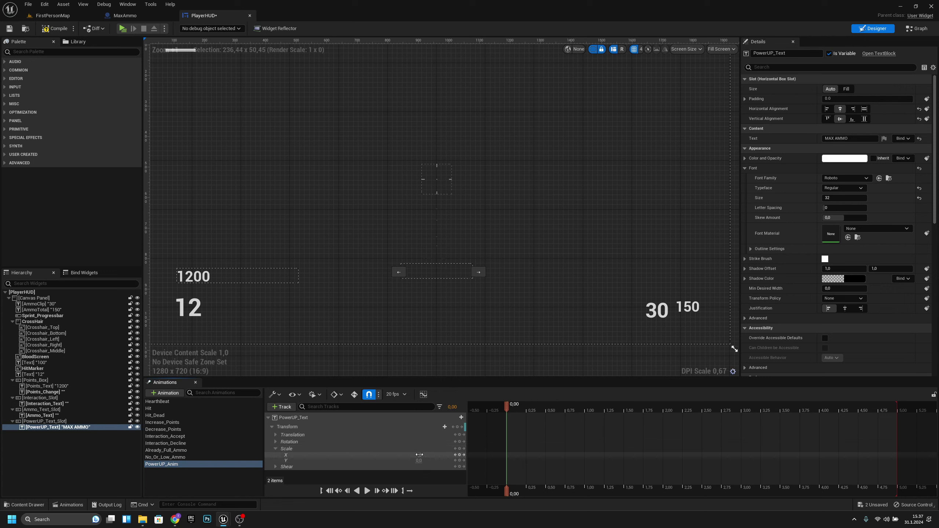
key(Return)
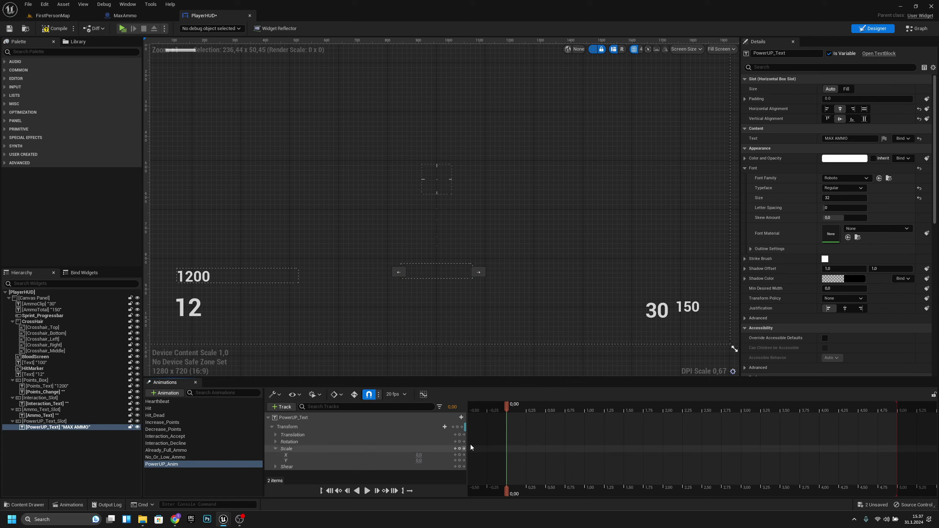
Step: Key the X and Y scale at 1 at both 0.50 and 2.00 seconds
drag(509, 406, 545, 405)
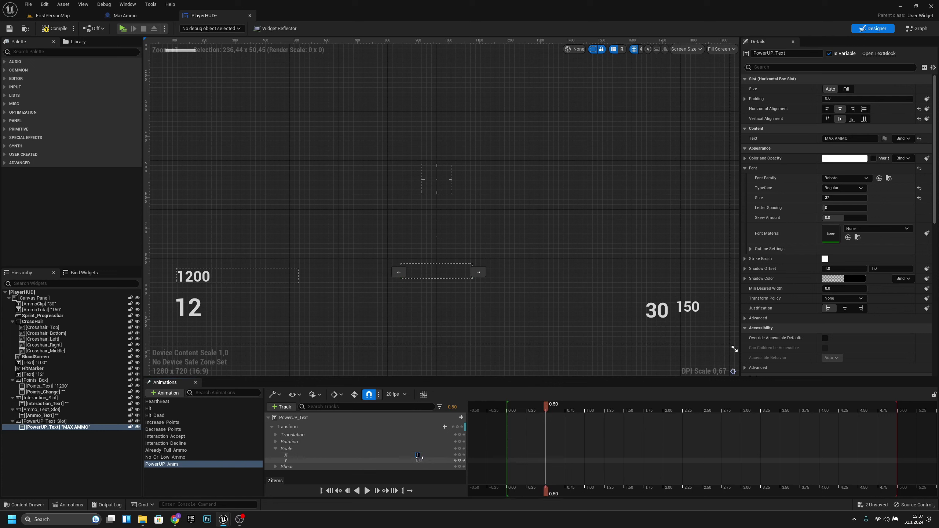
key(Return)
key(Return)
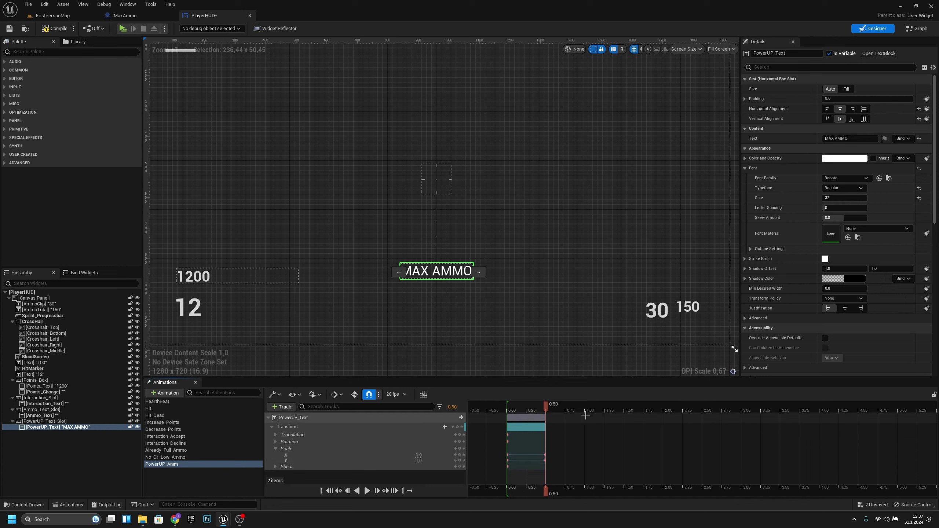
drag(546, 405, 664, 407)
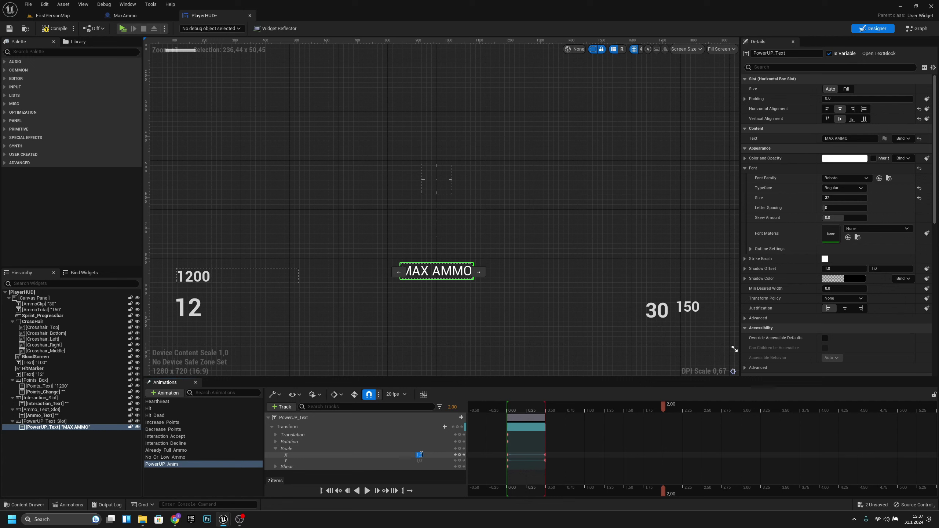
key(Return)
click(420, 461)
key(Return)
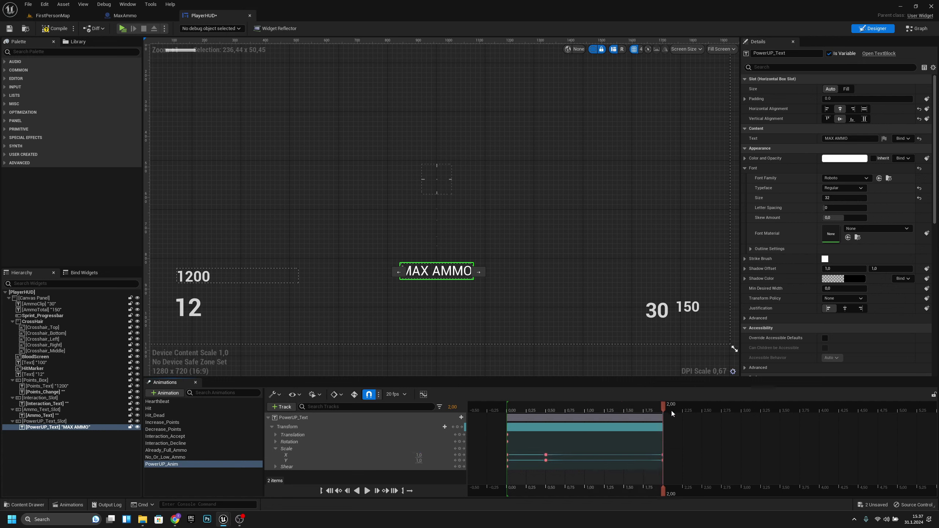
Step: Key the X and Y scale at 0 at 2.50 seconds to shrink the text away
drag(672, 414, 702, 409)
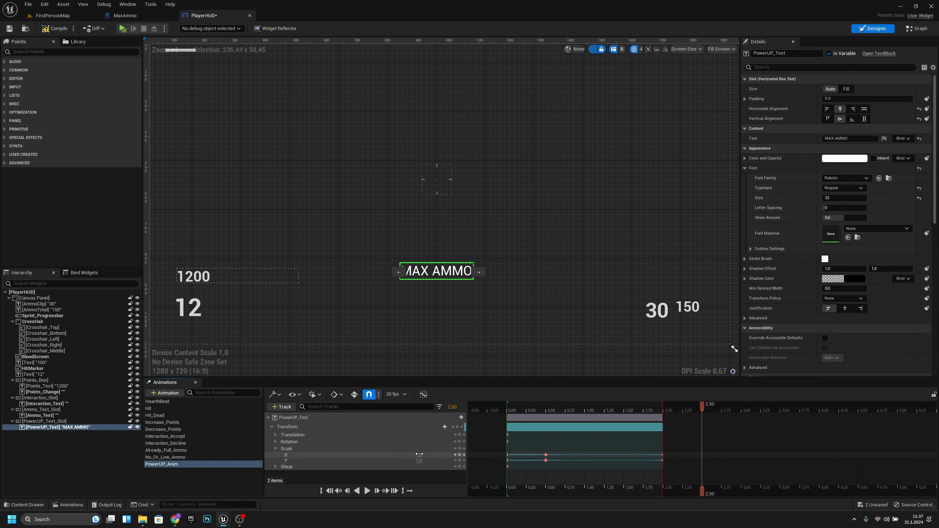
text(0)
key(Return)
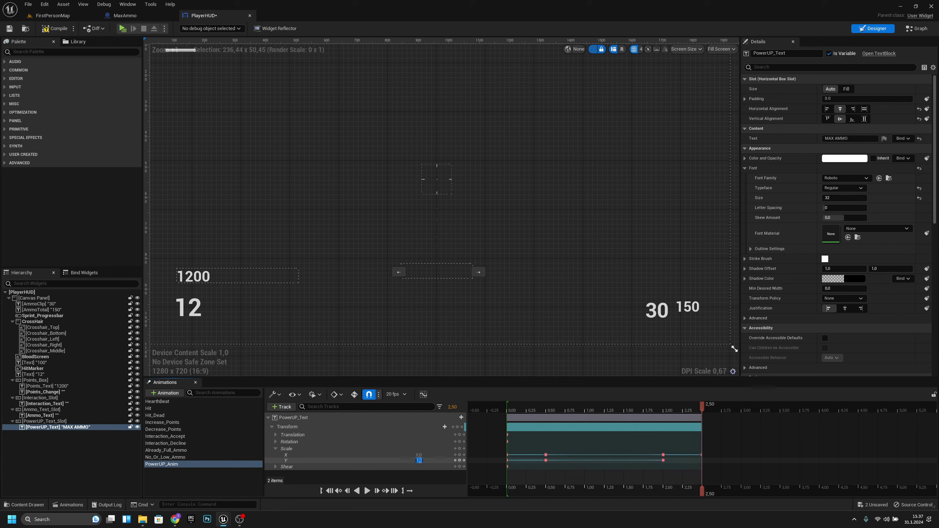
key(Return)
Step: Preview the PowerUP_Anim animation from the start, and save the widget blueprint
drag(575, 406, 507, 409)
key(space)
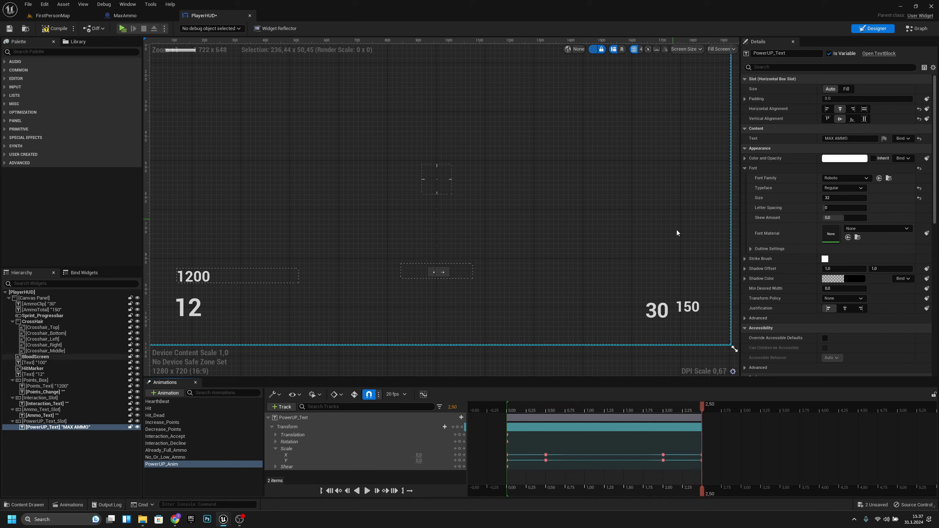
click(41, 28)
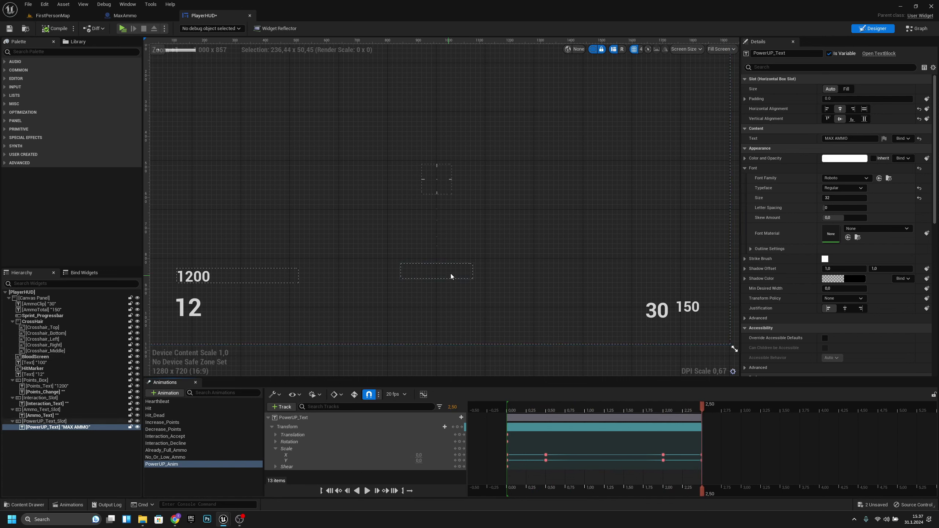
click(9, 28)
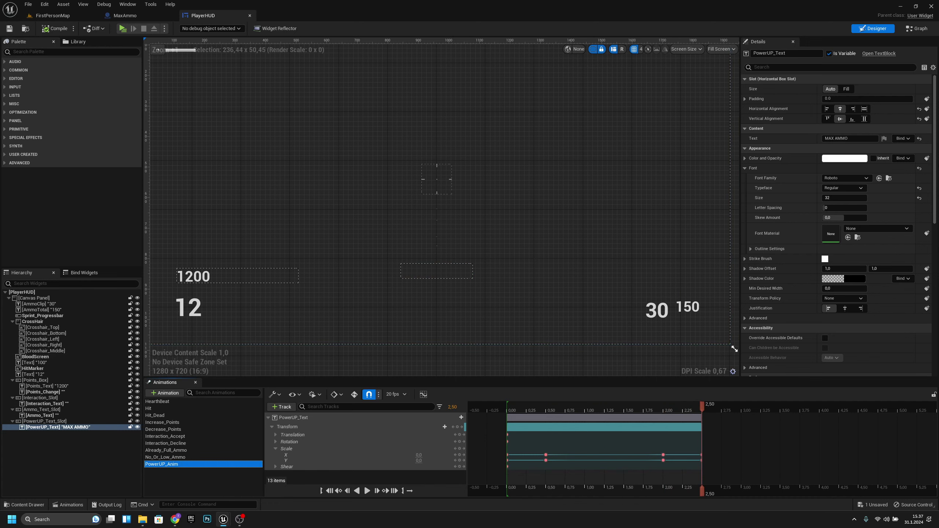
Step: Add a custom event named PowerUP Text Set in an empty area of the PlayerHUD event graph
click(916, 29)
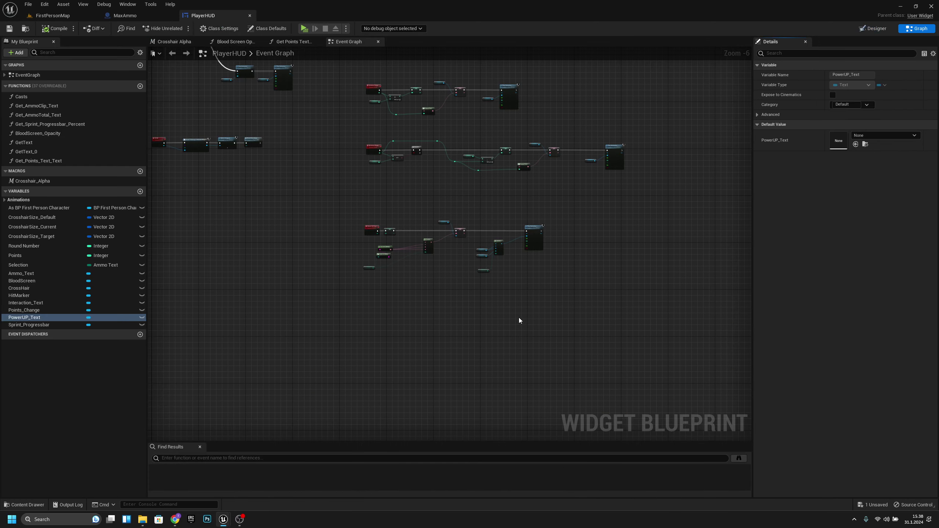
scroll(451, 341, down, 5)
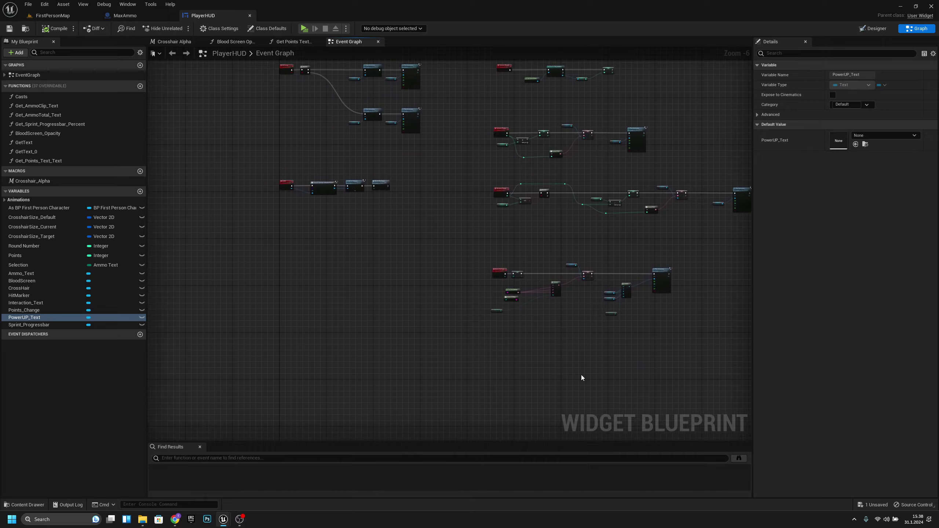
scroll(503, 210, up, 9)
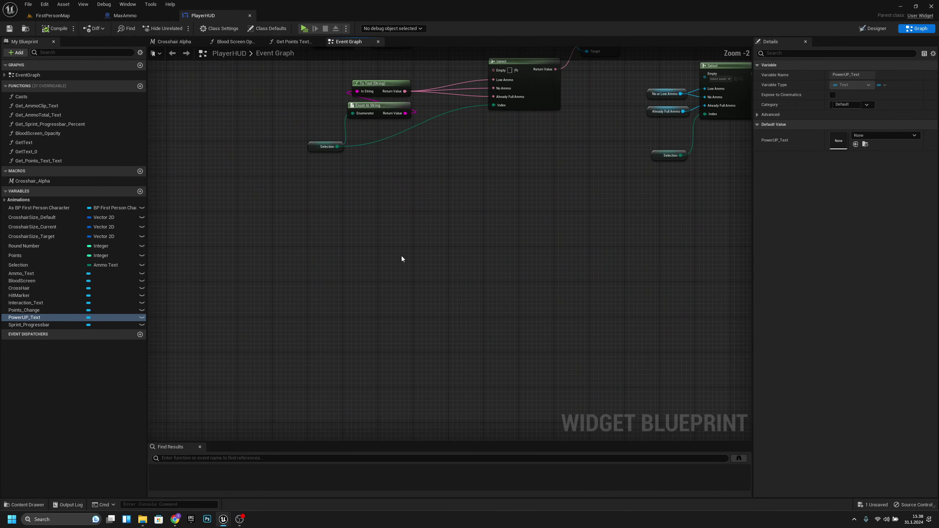
right_drag(400, 260, 423, 264)
right_drag(364, 234, 365, 264)
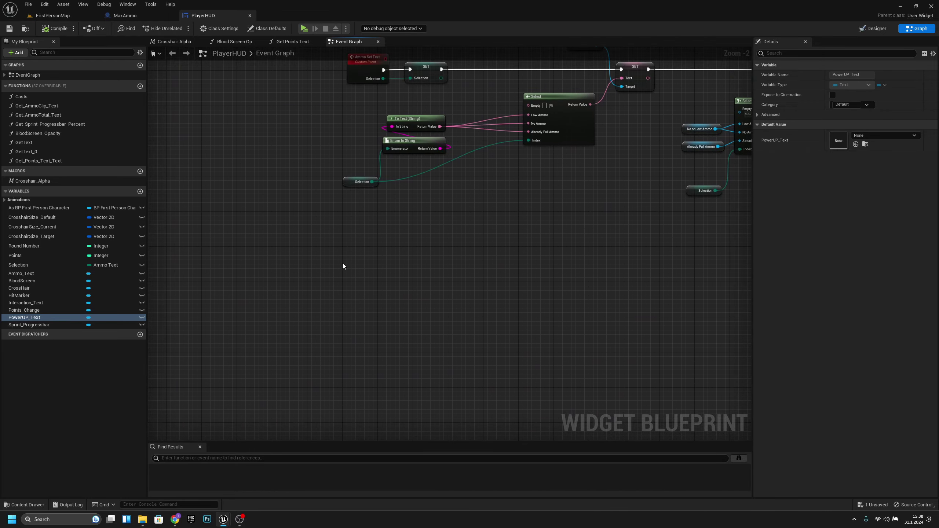
right_click(343, 264)
text(custom ew)
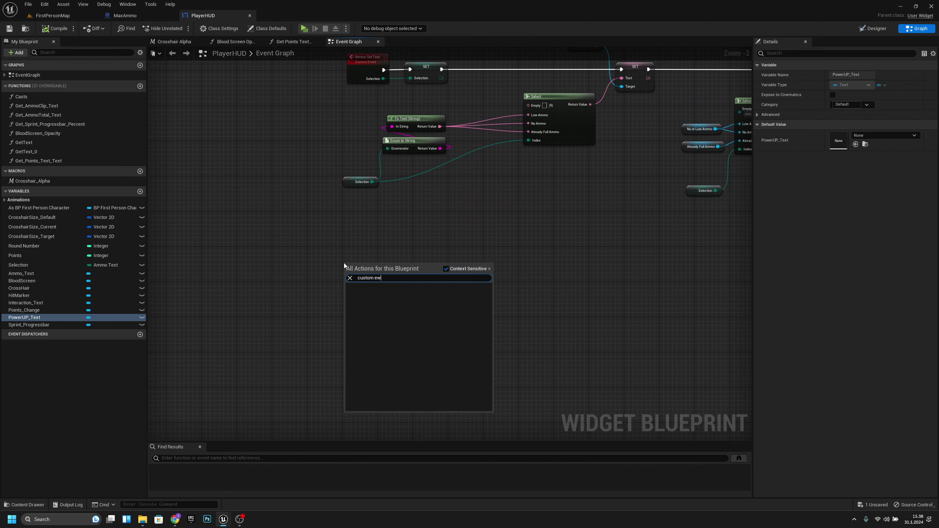
key(BackSpace)
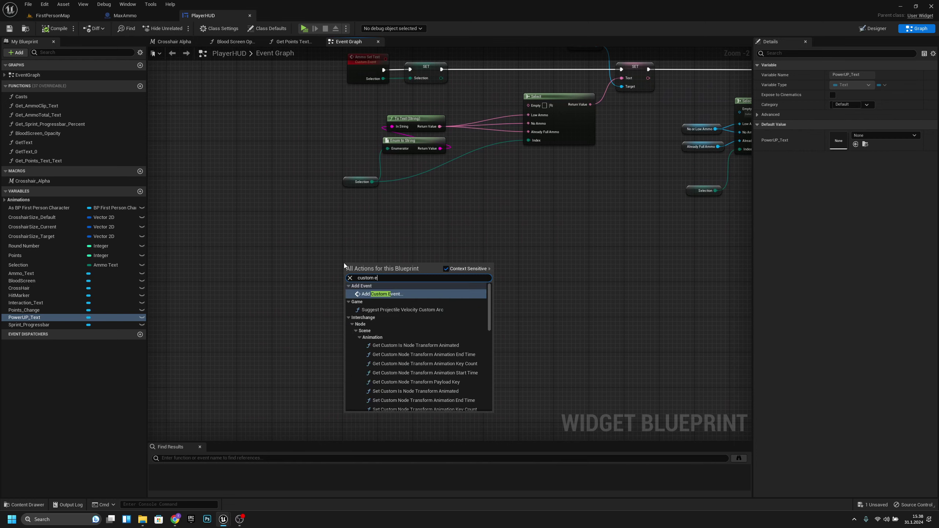
text(ven)
key(Return)
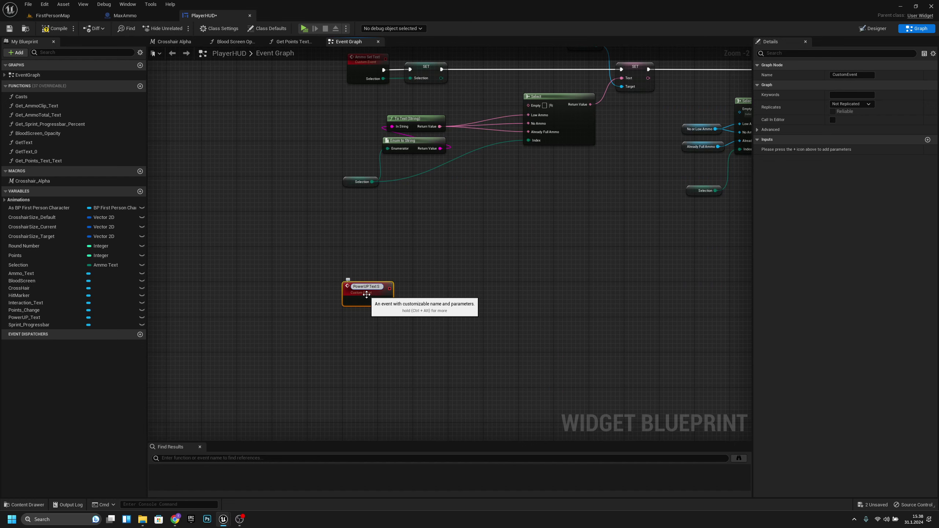
text(PowerUP Text Set)
key(Return)
scroll(378, 284, up, 2)
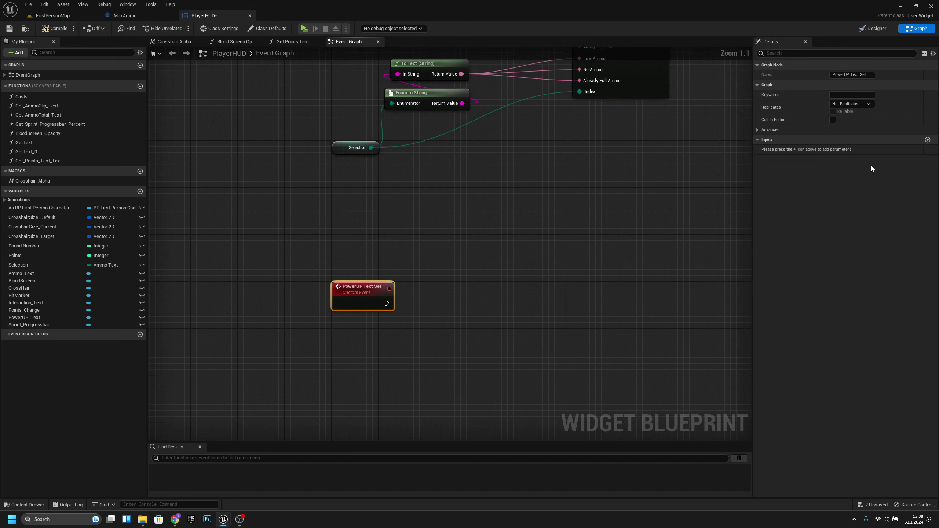
Step: Add an input named PowerUp_Text of type Text to the PowerUP Text Set event
click(927, 139)
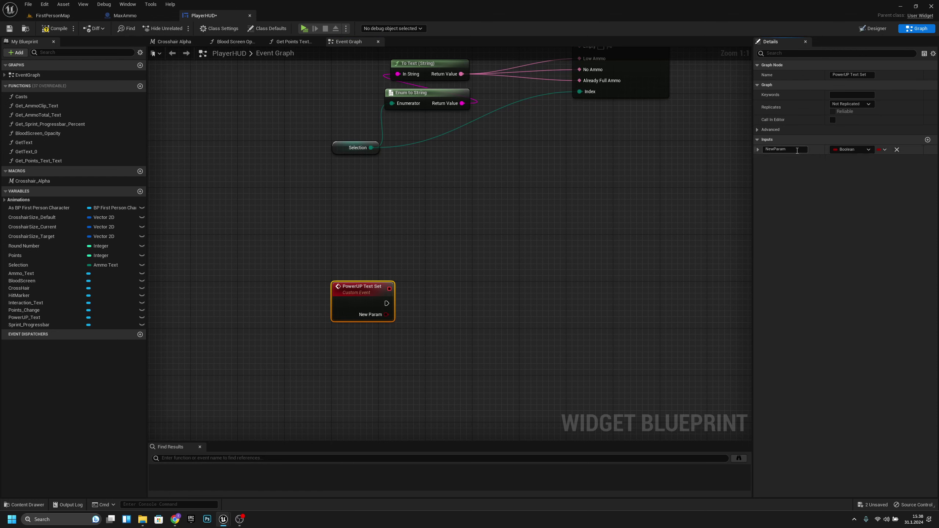
click(796, 150)
text(PowerUp_T)
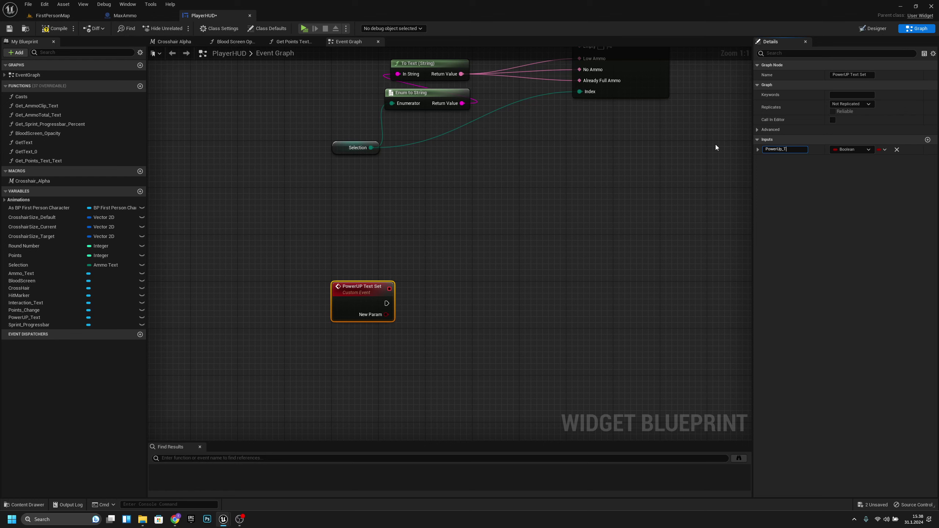
text(ext)
key(Return)
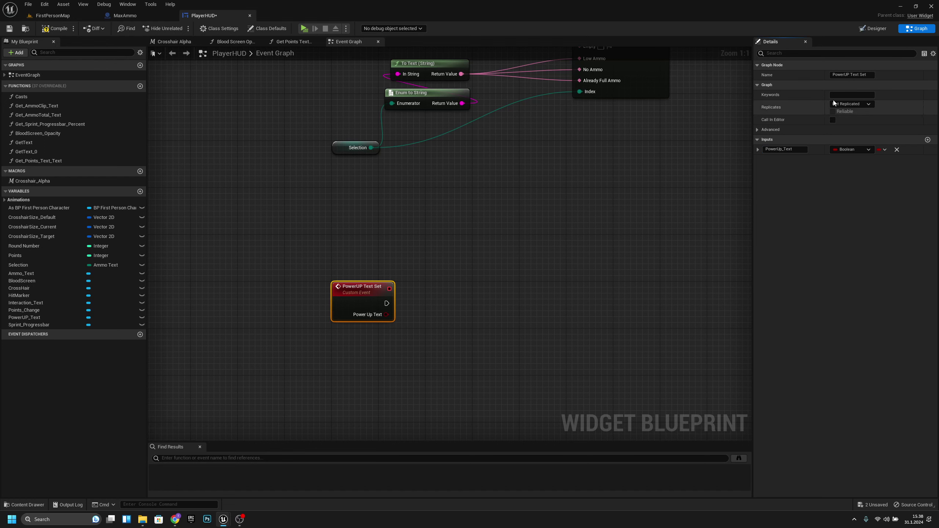
click(851, 150)
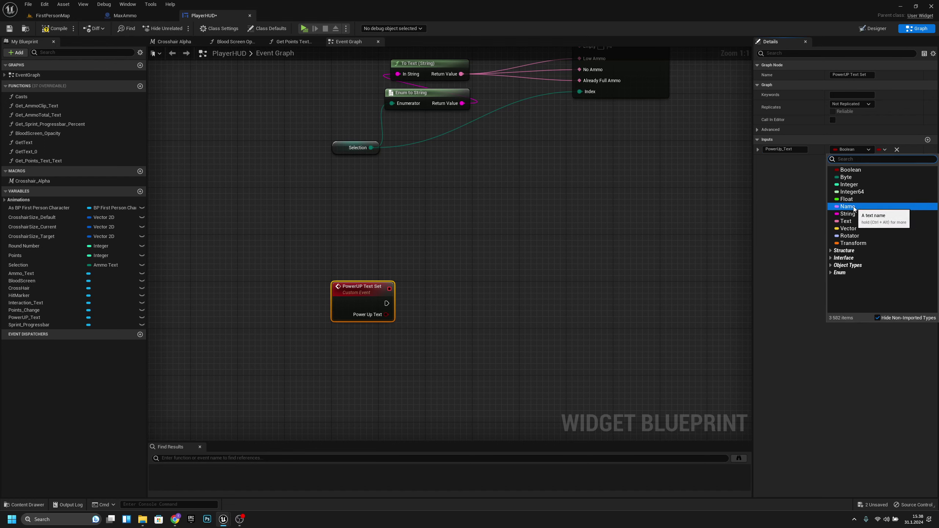
click(846, 221)
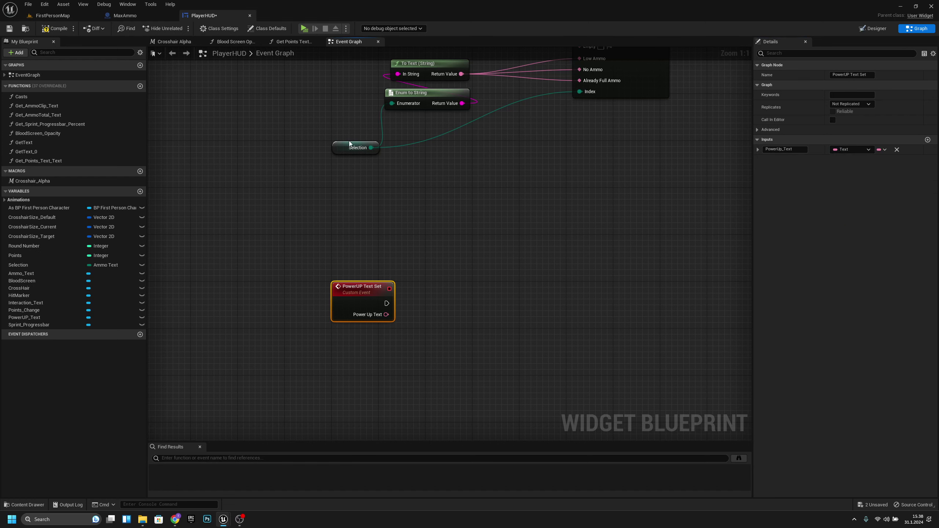
Step: Place a getter for the PowerUP_Text widget beside the event and create a Set Text node from it
right_drag(454, 316, 353, 260)
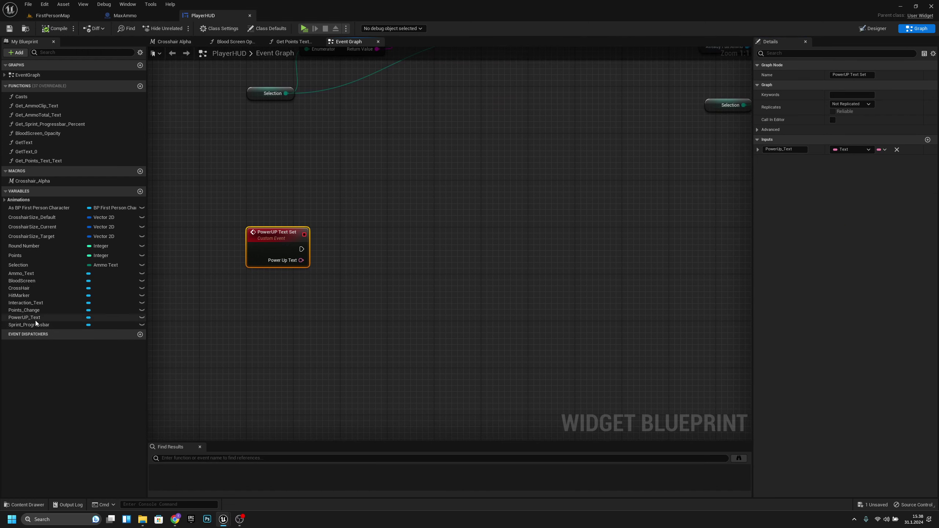
drag(25, 318, 428, 245)
click(384, 225)
text(set c)
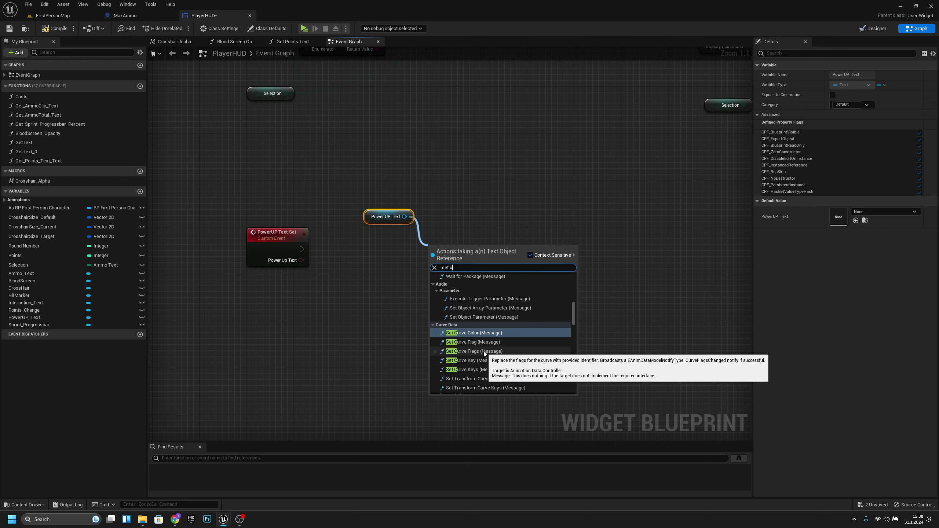
text(ont)
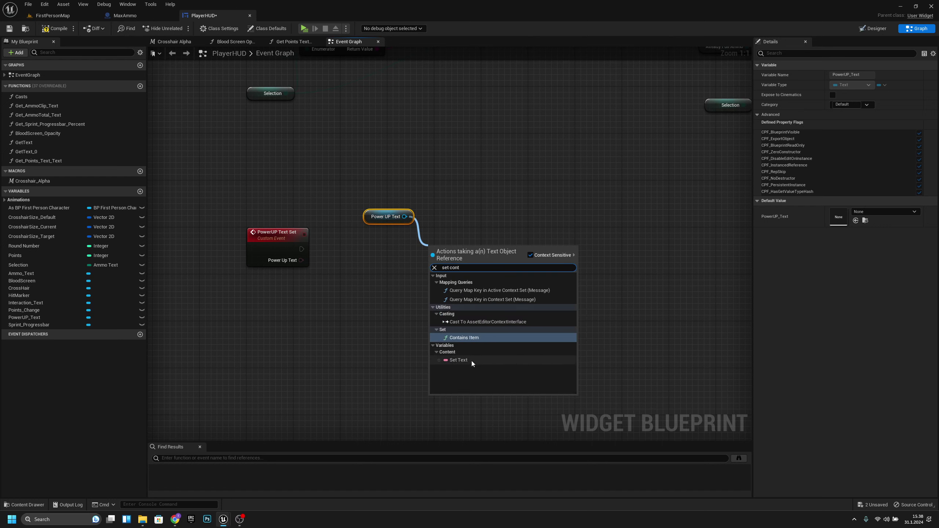
click(465, 360)
Step: Run the Set Text node from PowerUP Text Set and feed the event's Power Up Text input into its Text value
mouse_move(456, 271)
mouse_down()
mouse_move(449, 239)
mouse_move(448, 257)
mouse_up()
mouse_move(302, 249)
mouse_down()
mouse_move(437, 249)
mouse_move(302, 249)
mouse_up()
click(429, 235)
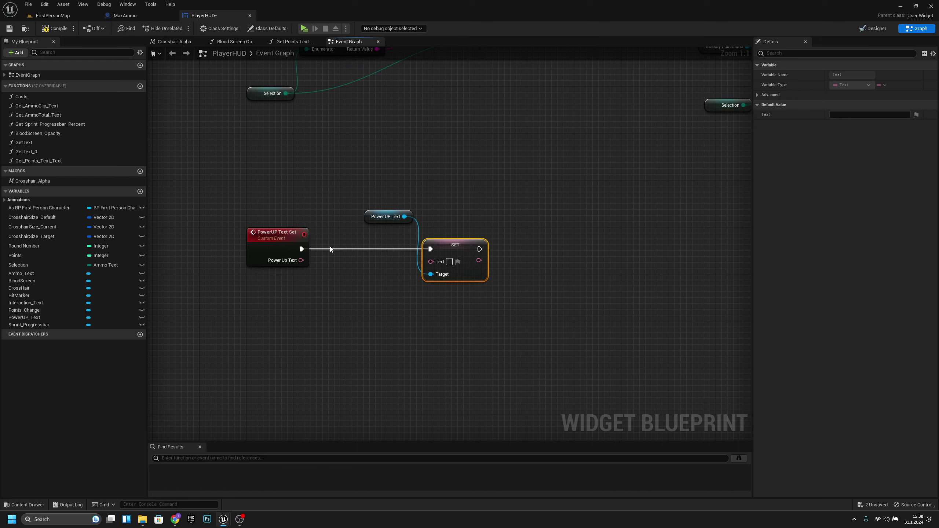
drag(379, 216, 361, 216)
drag(301, 260, 434, 256)
Step: Add a Play Animation node for PowerUP_Anim and run it after the Set Text node
right_drag(542, 289, 447, 277)
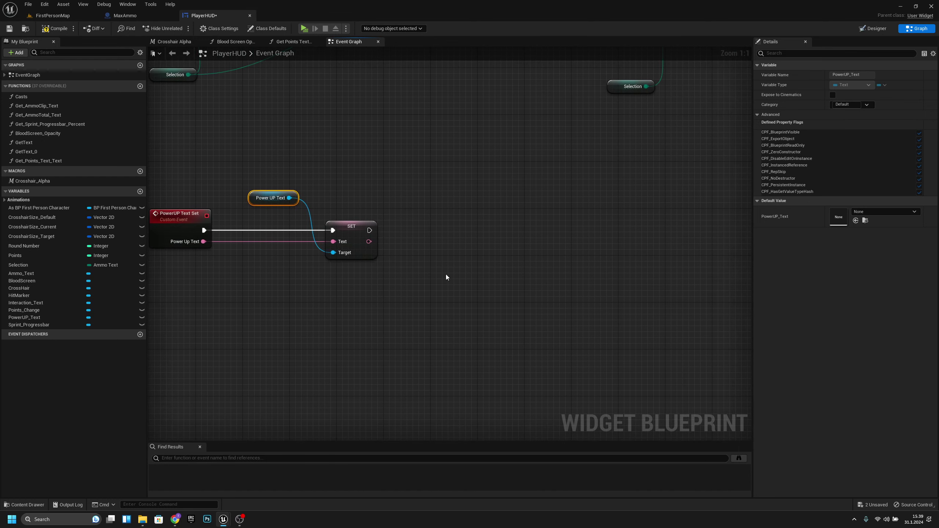
click(4, 199)
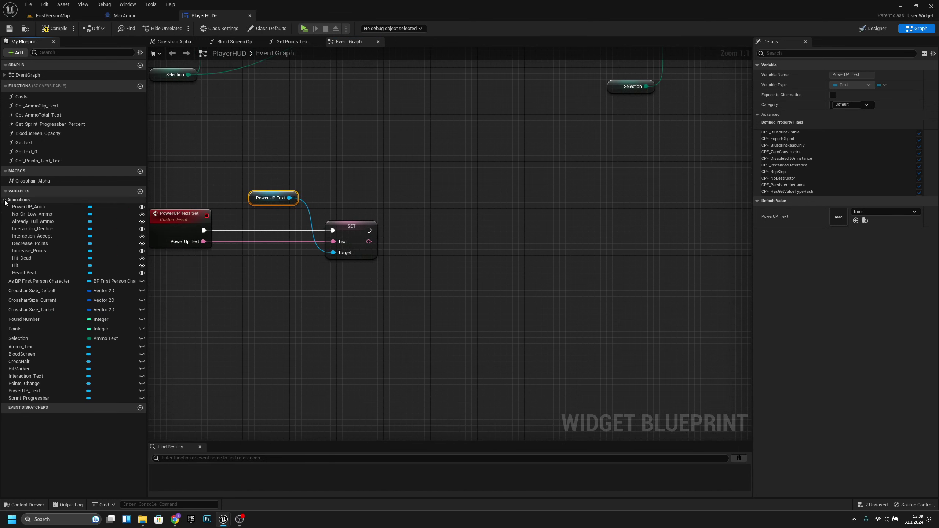
drag(31, 206, 492, 211)
click(436, 206)
text(play ani)
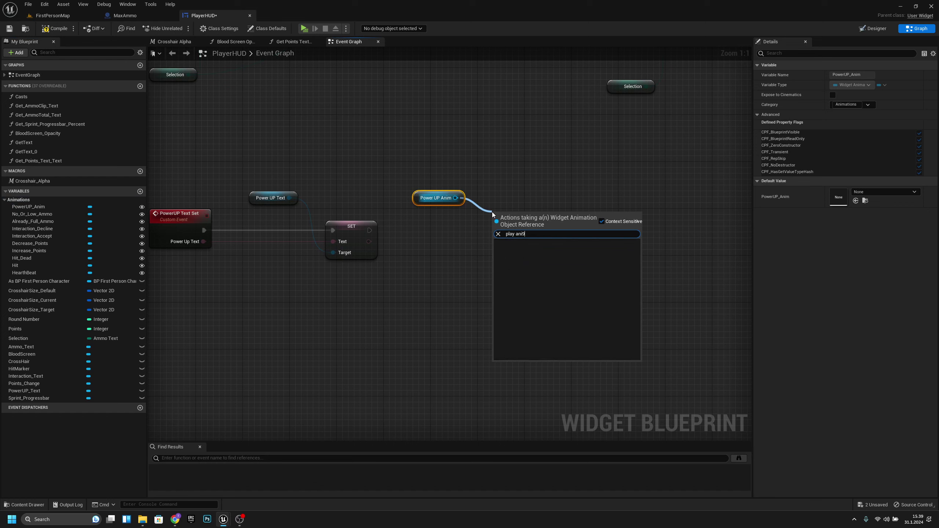
key(Return)
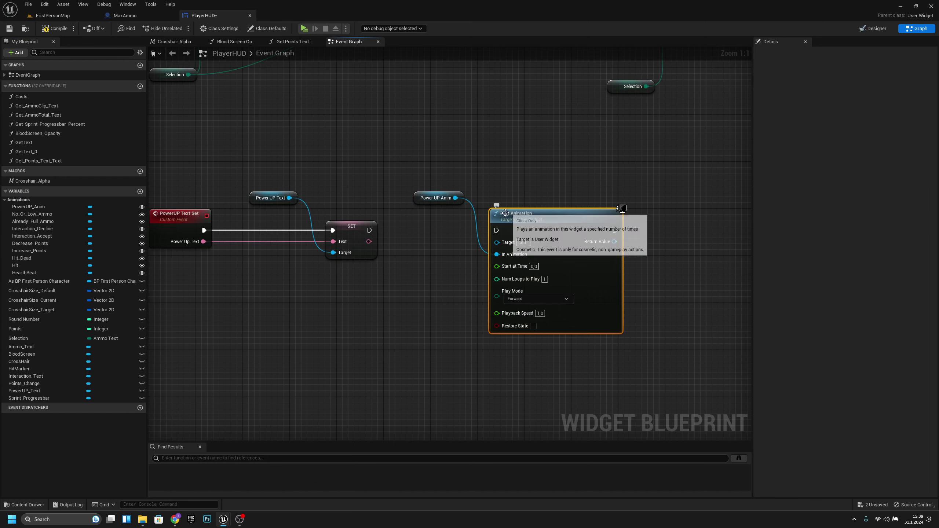
drag(369, 230, 496, 230)
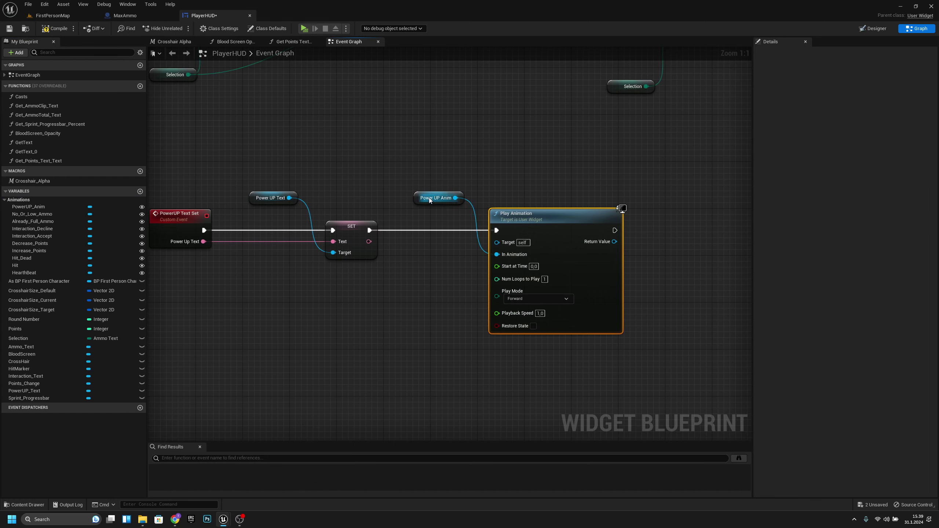
Step: Move the Power UP Anim getter below the execution line beside Play Animation, and compile and save the PlayerHUD
drag(417, 195, 422, 255)
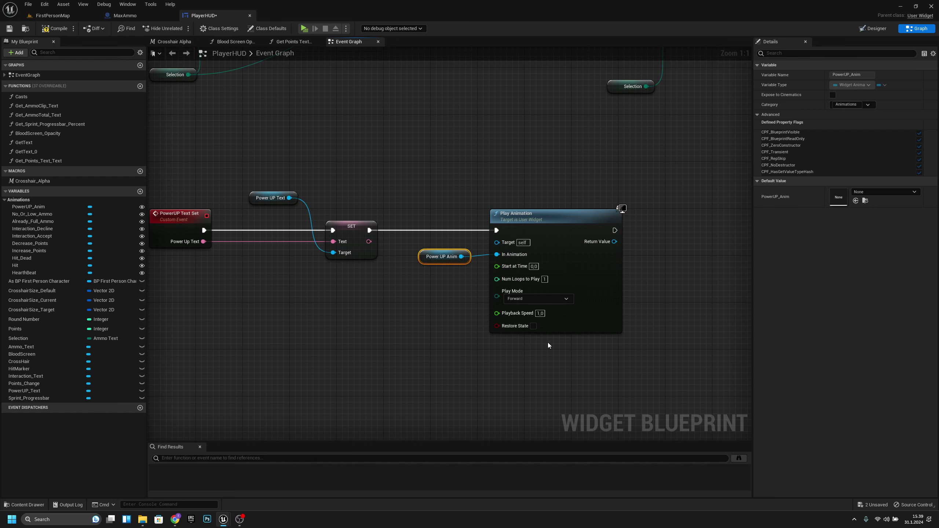
right_drag(548, 345, 627, 321)
drag(502, 228, 498, 249)
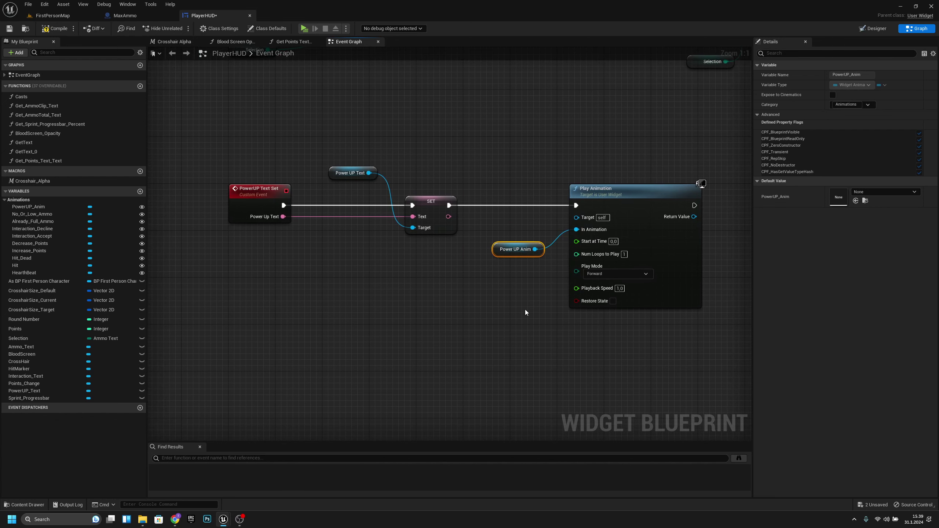
right_drag(544, 323, 490, 327)
scroll(488, 326, down, 1)
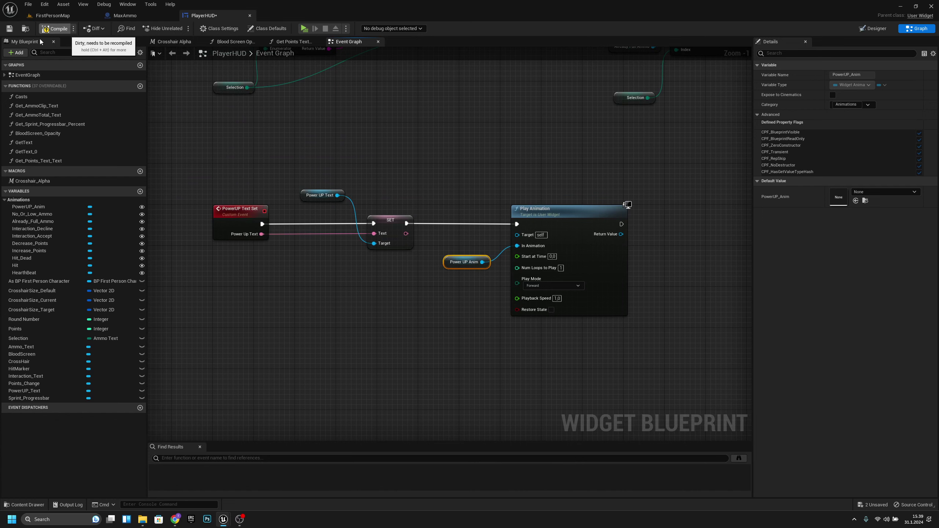
click(52, 29)
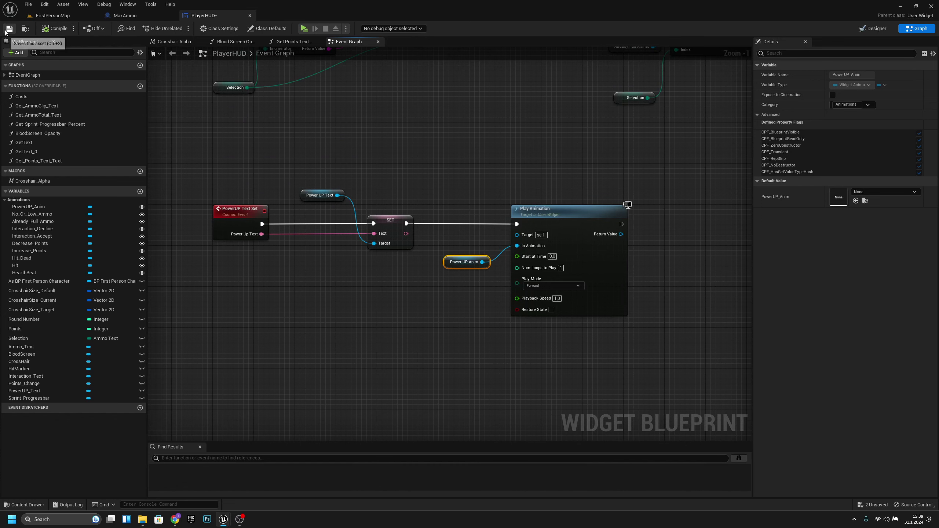
Step: Clear the default MAX AMMO content of the PowerUP_Text widget in the Designer, and compile and save the PlayerHUD
click(870, 31)
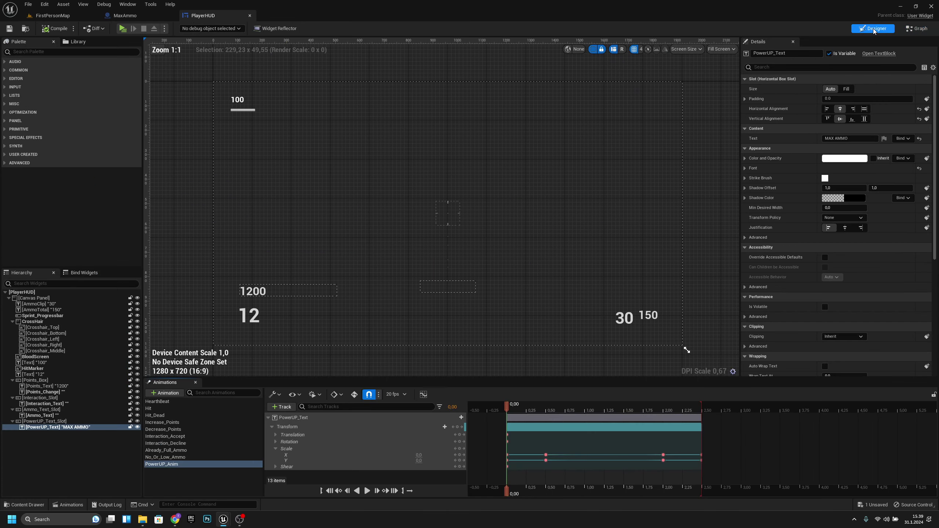
click(857, 138)
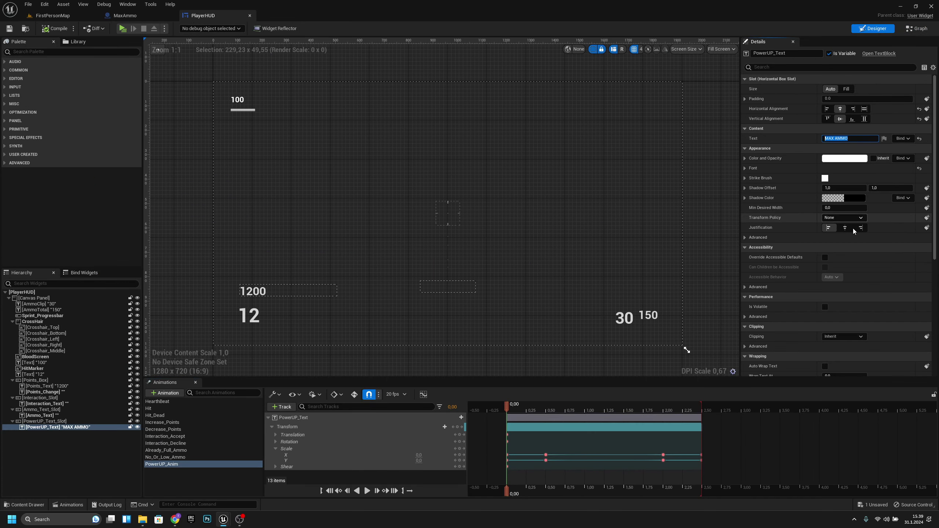
key(BackSpace)
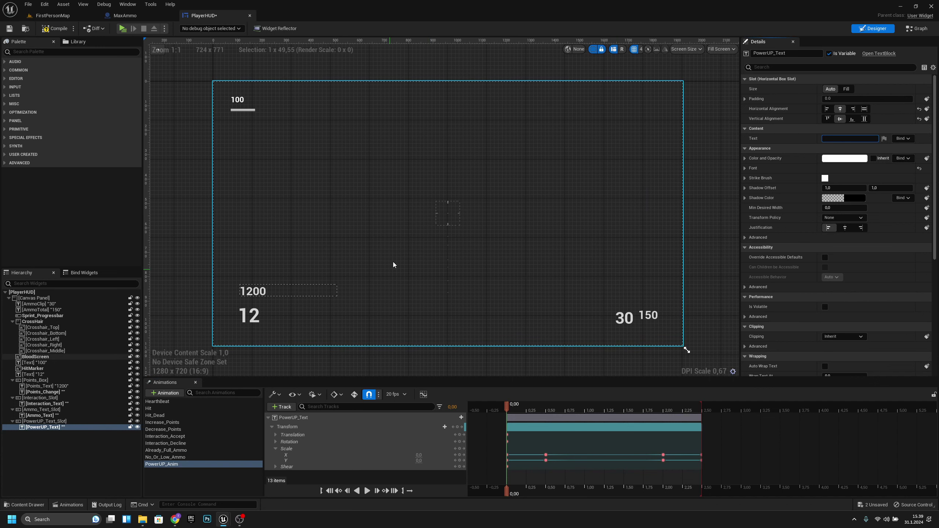
click(58, 31)
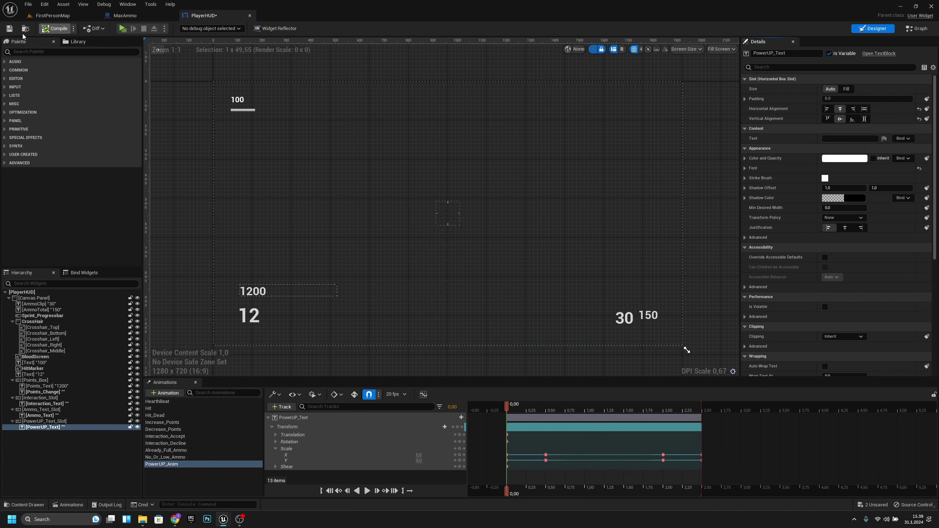
Step: Add a Get All Widgets Of Class node to the MaxAmmo Event Graph and run it after Set Max Ammo
click(157, 17)
right_drag(623, 214, 421, 195)
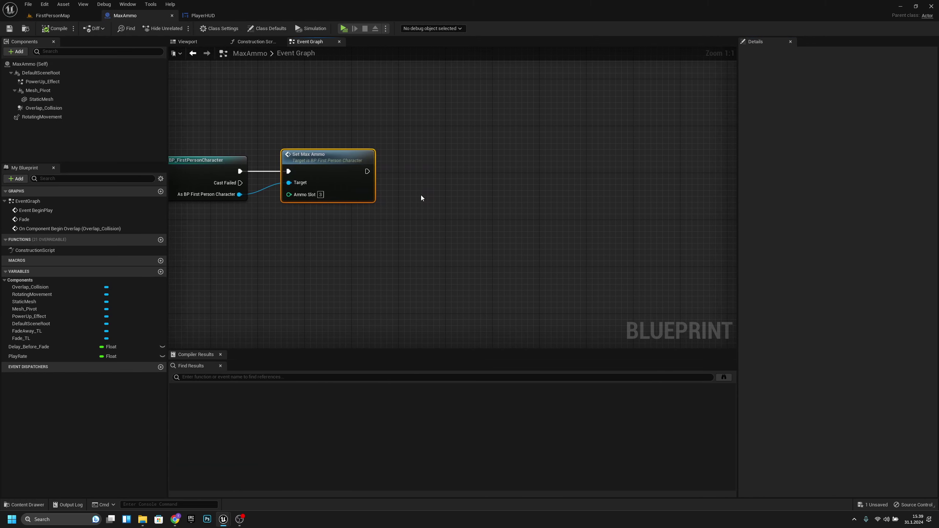
right_drag(501, 231, 416, 261)
right_click(342, 205)
text(get all widge)
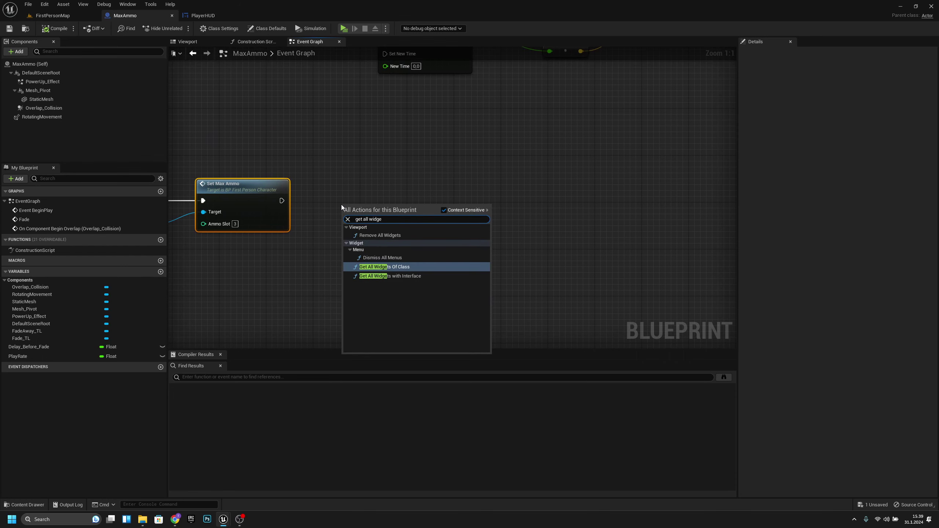
key(Return)
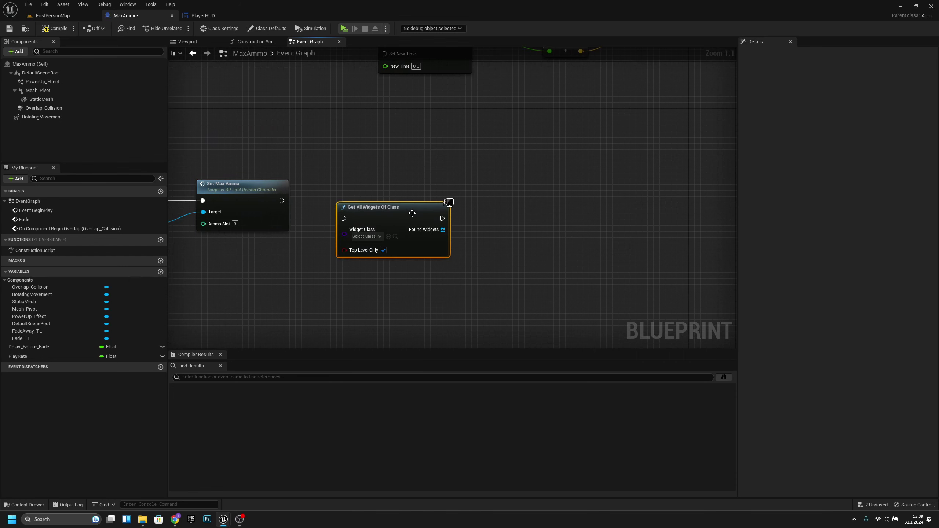
drag(384, 217, 379, 199)
drag(282, 200, 330, 203)
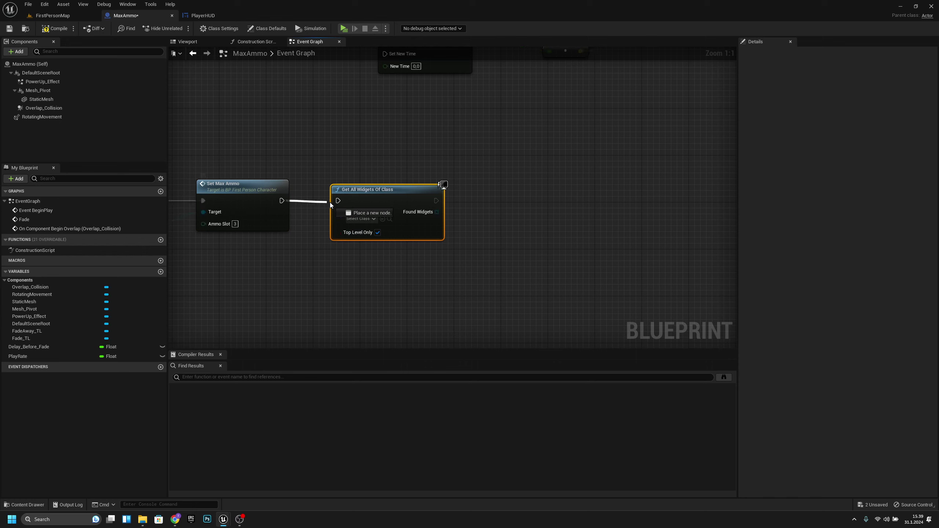
Step: Set the Widget Class of Get All Widgets Of Class to PlayerHUD and space the node away from Set Max Ammo
click(361, 219)
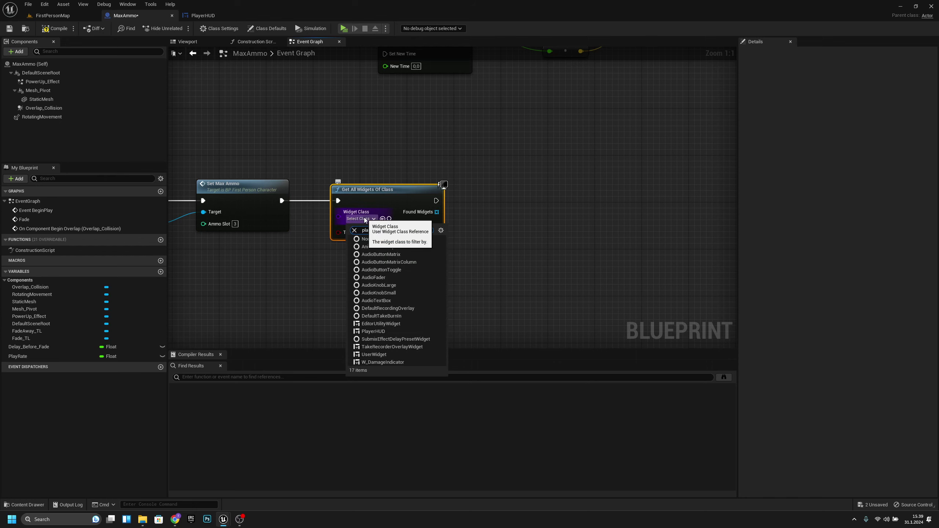
text(playerHui)
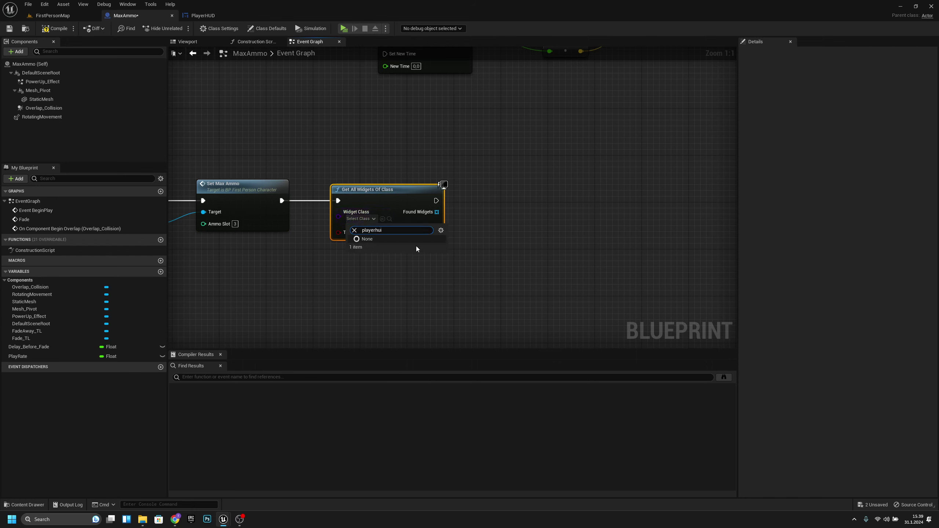
key(BackSpace)
text(d)
click(382, 247)
drag(384, 195, 413, 195)
Step: Add an array Get node with index 0 from Found Widgets, and save the MaxAmmo blueprint
right_drag(599, 222, 511, 224)
drag(386, 220, 414, 225)
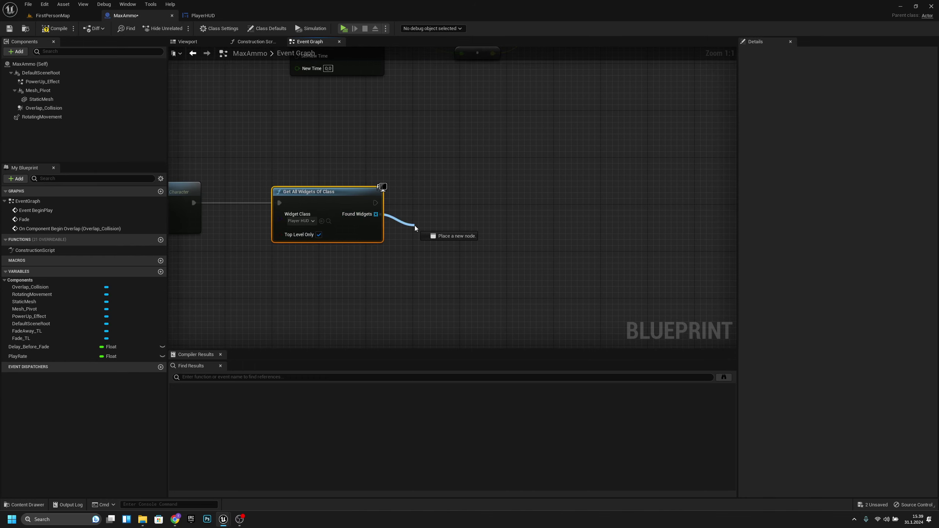
text(get)
key(Return)
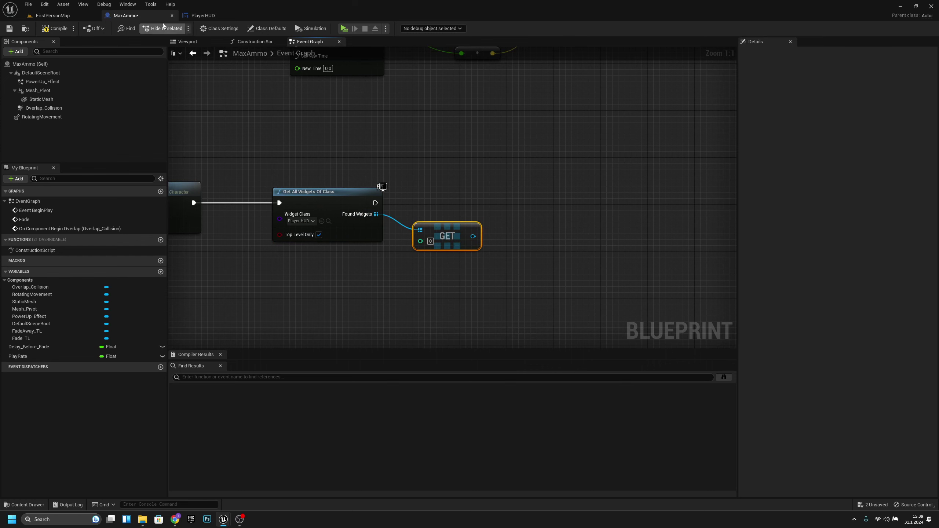
click(9, 28)
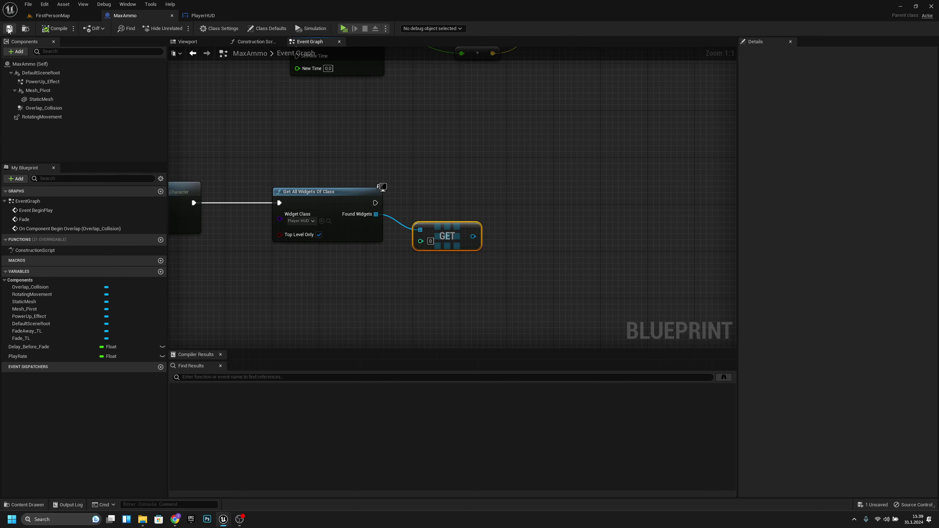
Step: Call Power UP Text Set on the retrieved PlayerHUD after Get All Widgets Of Class, with Power Up Text set to MAX AMMO
right_drag(523, 237, 419, 232)
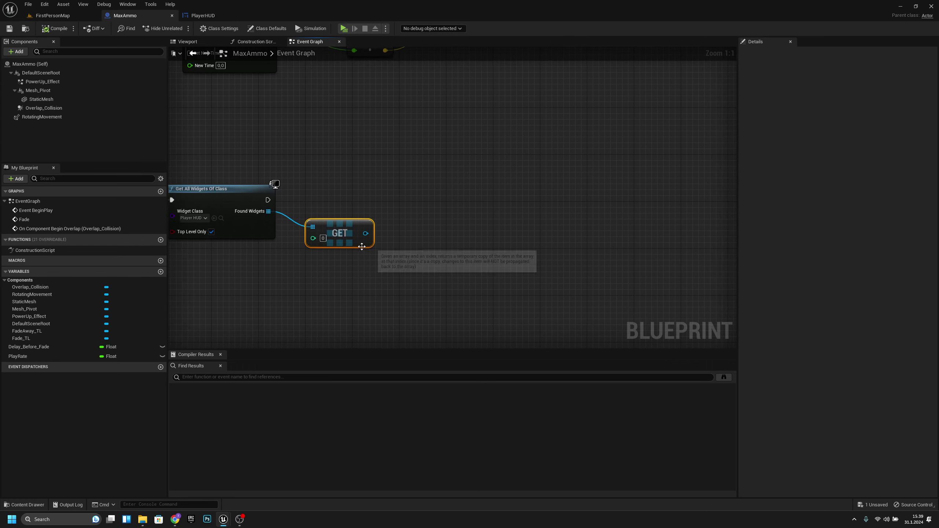
drag(365, 233, 365, 238)
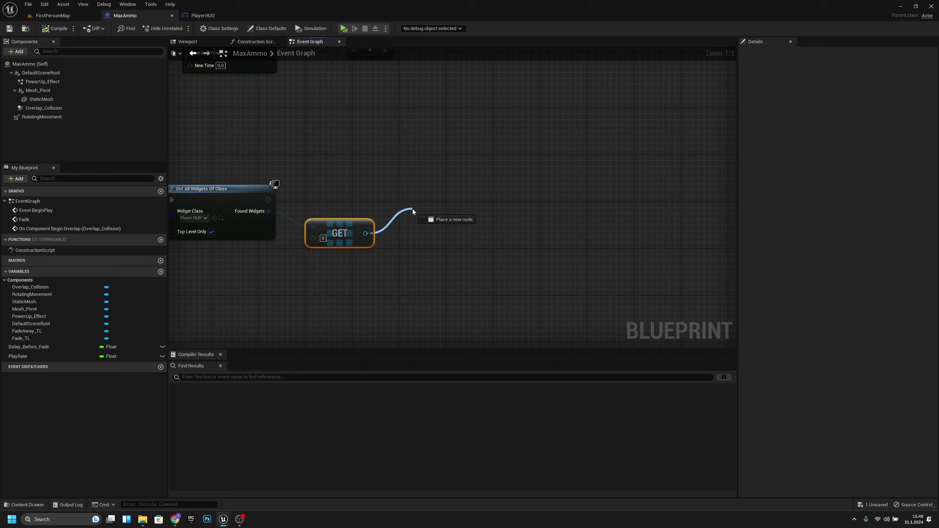
drag(412, 210, 412, 210)
text(poweru)
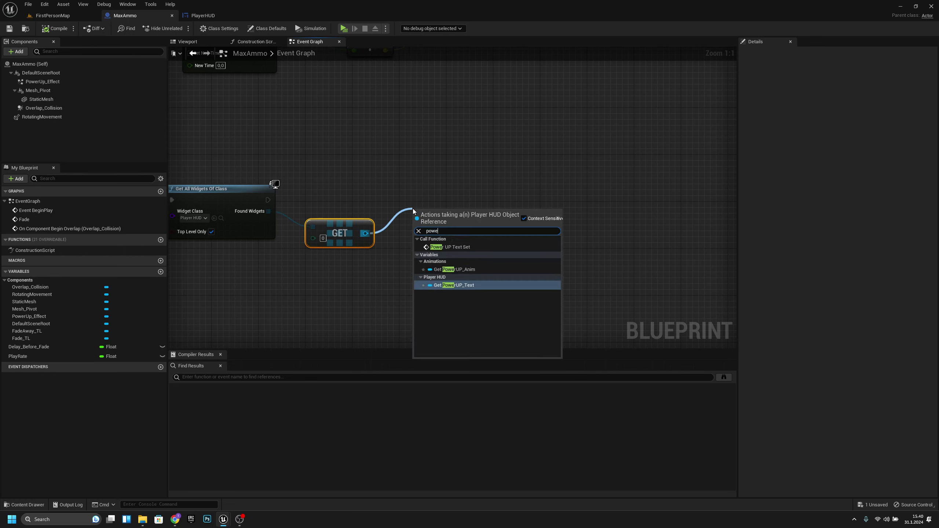
click(450, 247)
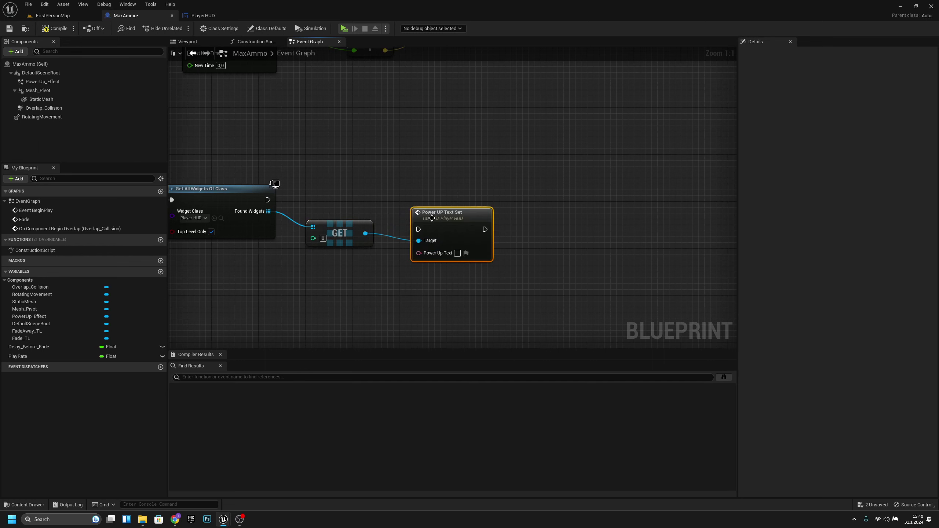
drag(428, 198, 429, 186)
drag(268, 199, 413, 201)
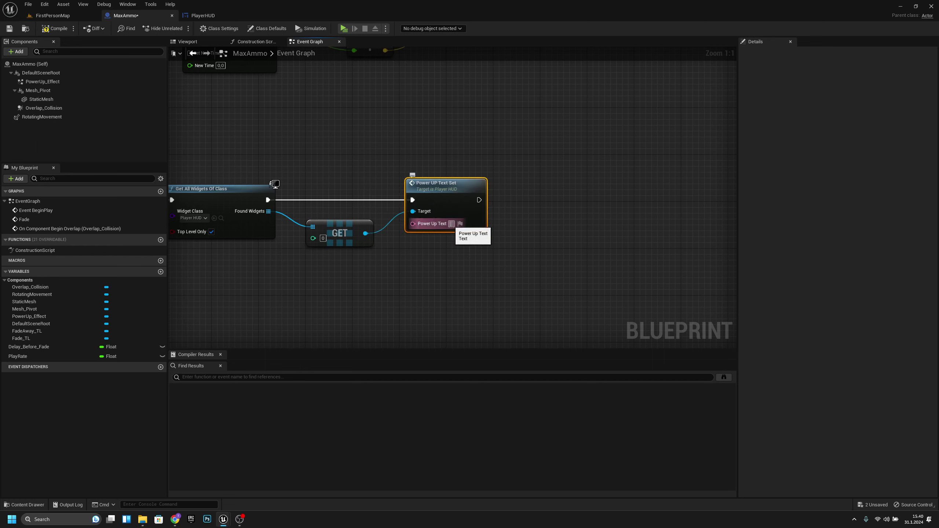
click(452, 224)
text(MAX AMMO)
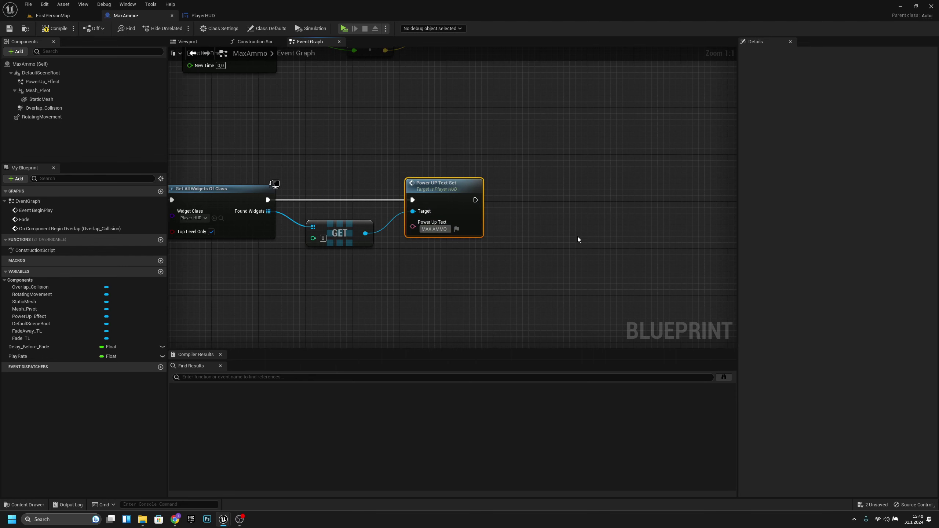
Step: Add a Destroy Actor node after Power UP Text Set, and compile and save the MaxAmmo blueprint
right_drag(578, 237, 520, 241)
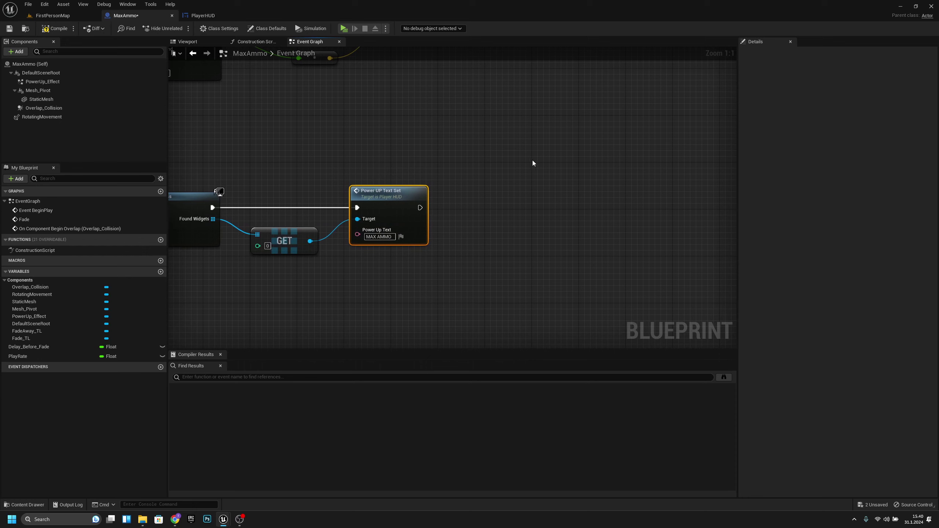
drag(419, 207, 480, 207)
text(destroy)
key(Return)
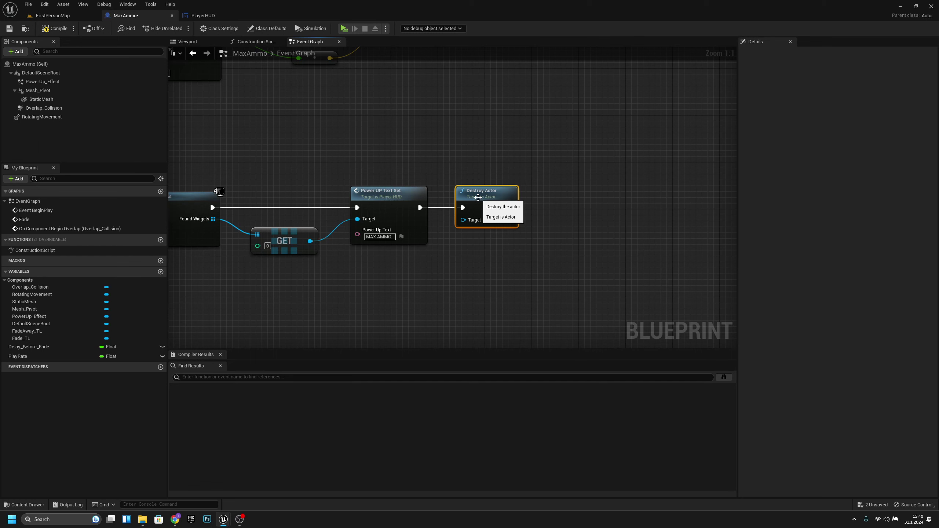
scroll(558, 259, down, 4)
right_drag(498, 284, 590, 263)
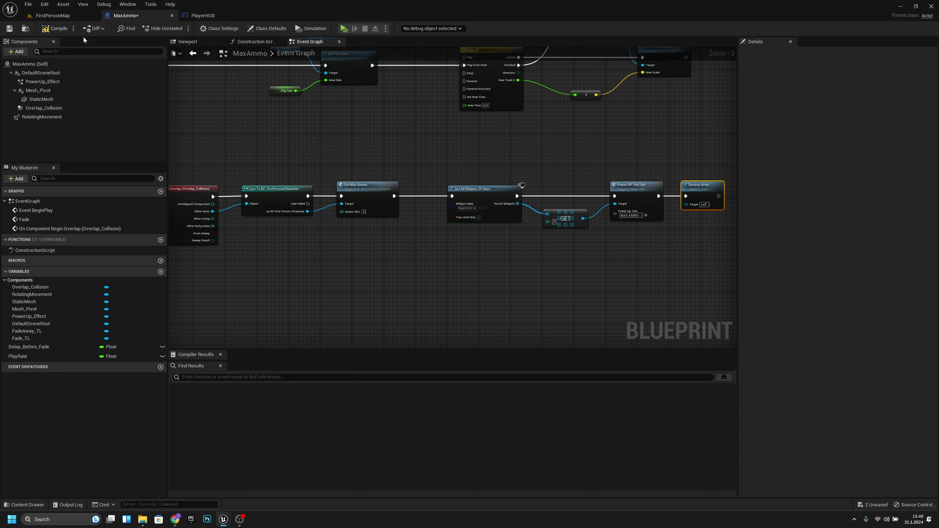
click(59, 32)
click(9, 29)
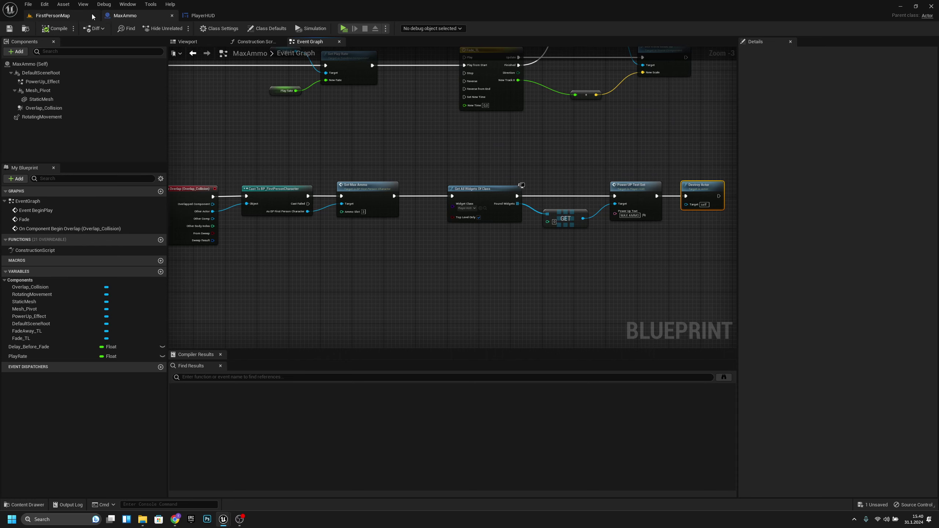
Step: Play-test FirstPersonMap by walking into the MaxAmmo power-up, and stop the session
click(92, 17)
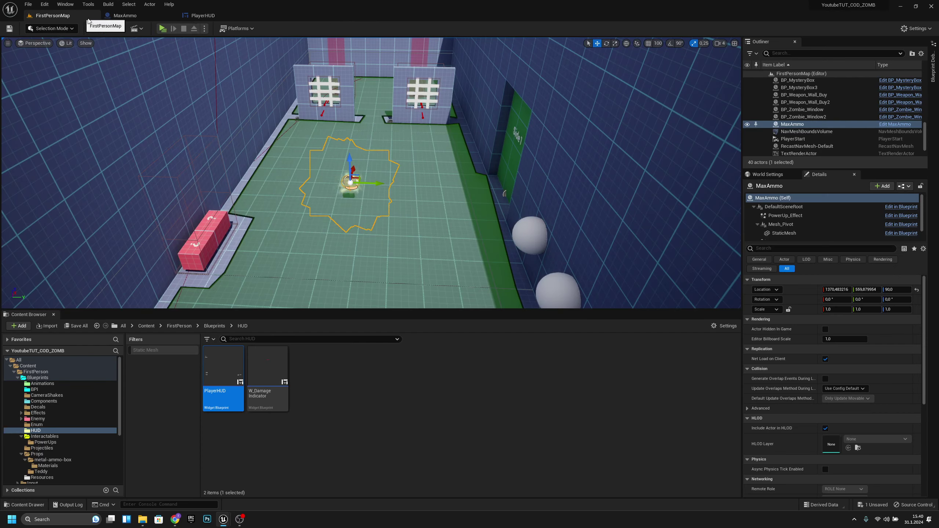
click(162, 28)
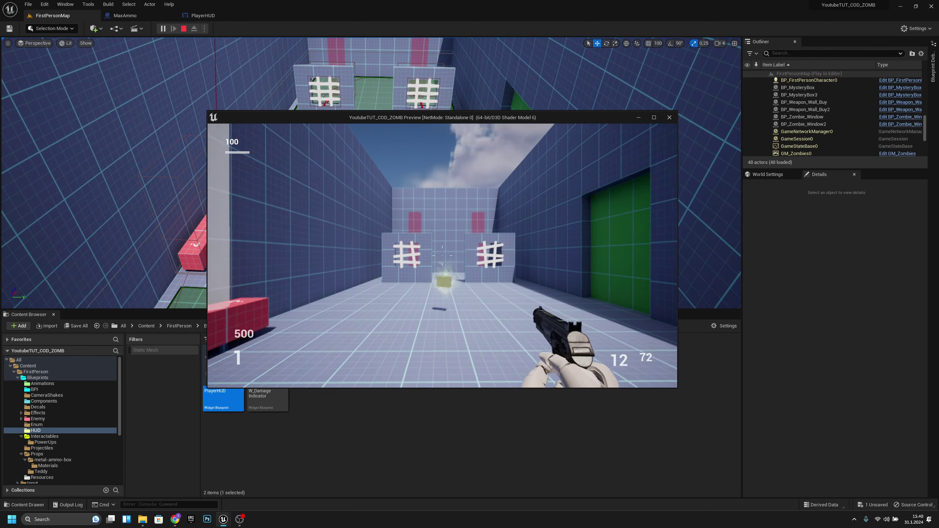
key(w)
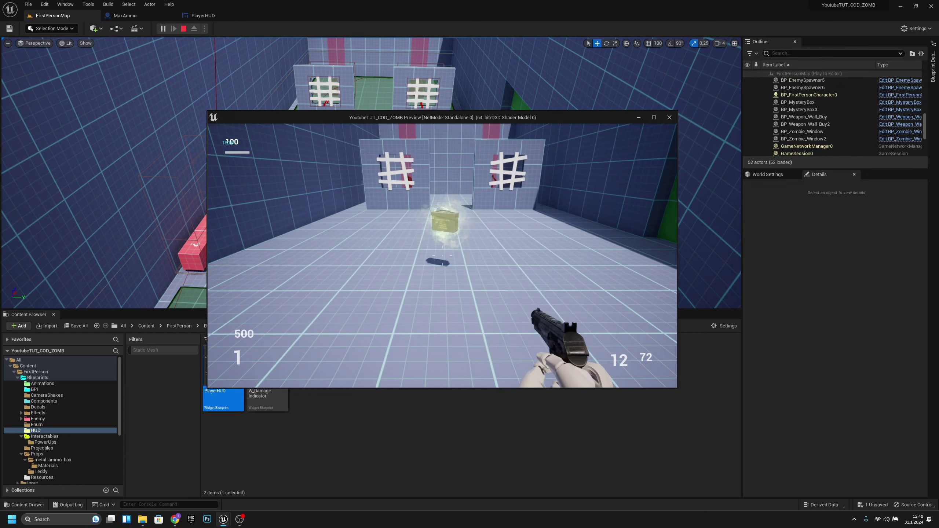
key(w)
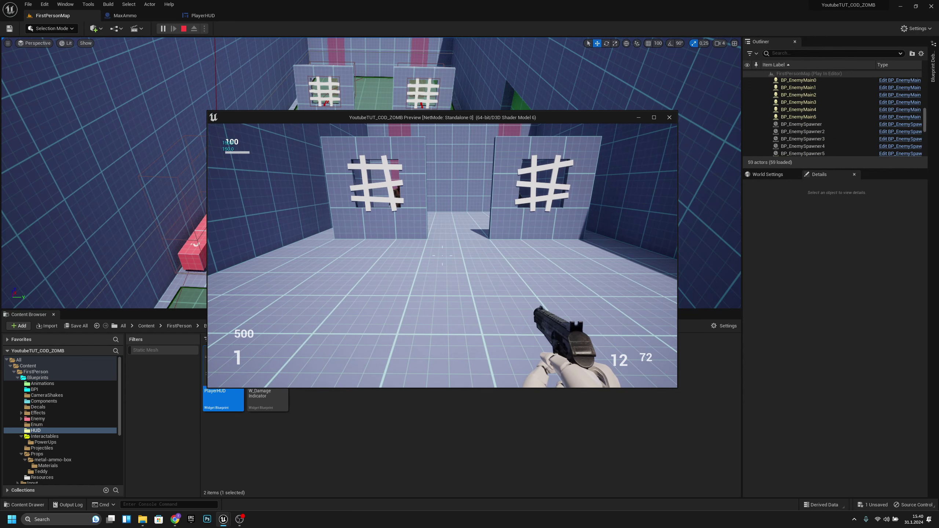
key(Escape)
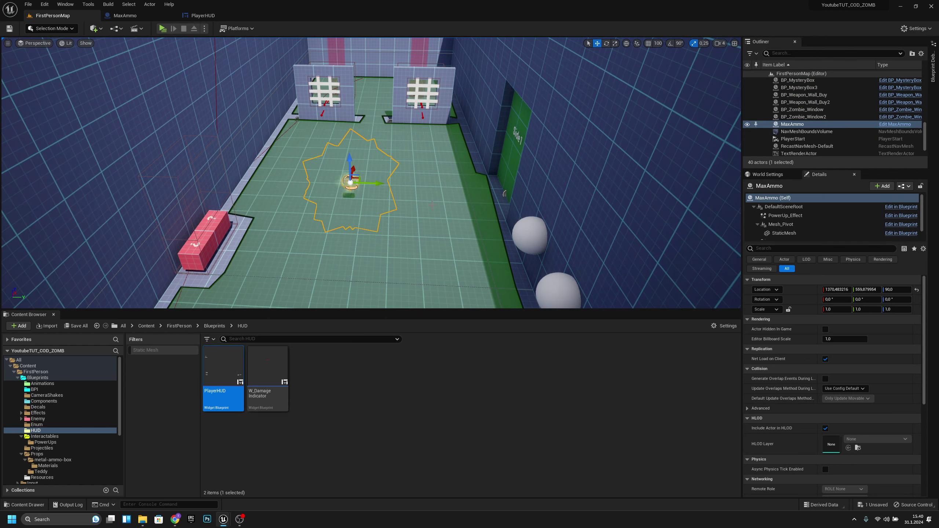
Step: Play-test the level again: buy a wall rifle, fire it, collect the MaxAmmo power-up, and switch back to the pistol
key(alt+p)
key(w)
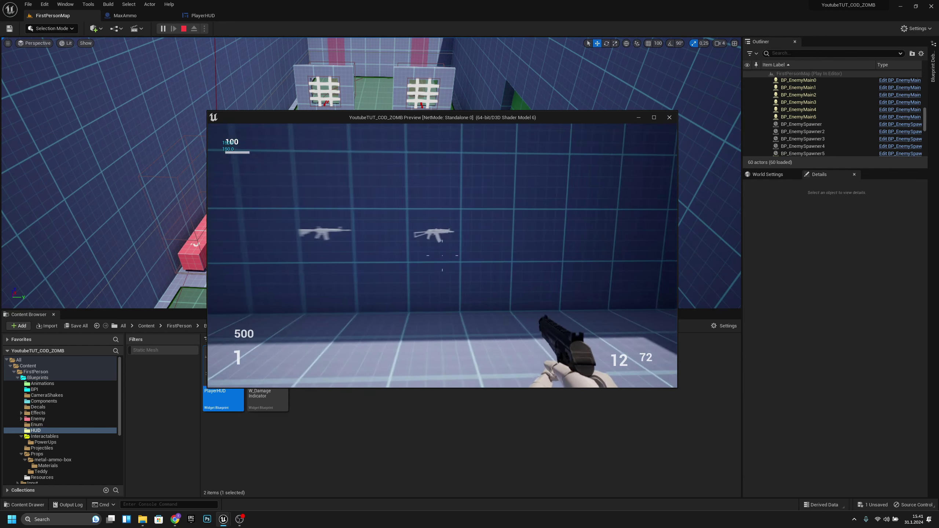
key(e)
key(w)
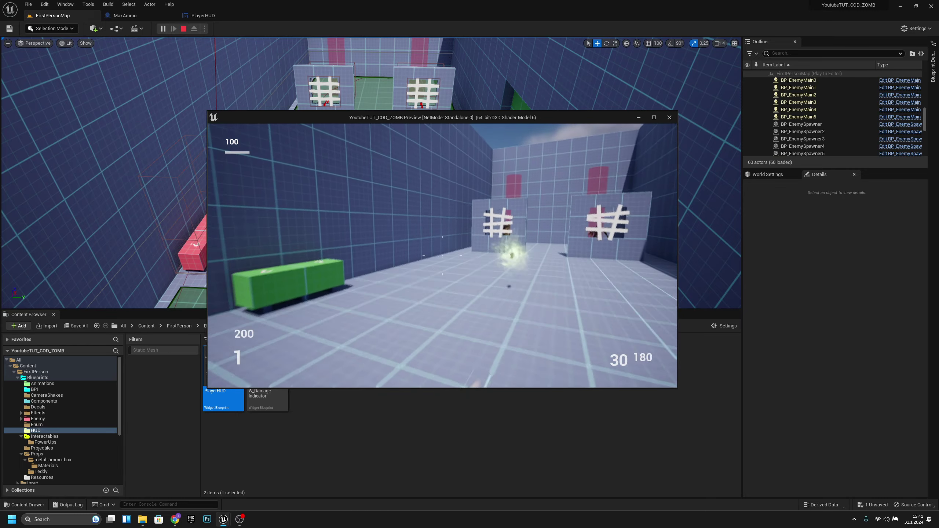
click(442, 255)
click(442, 255)
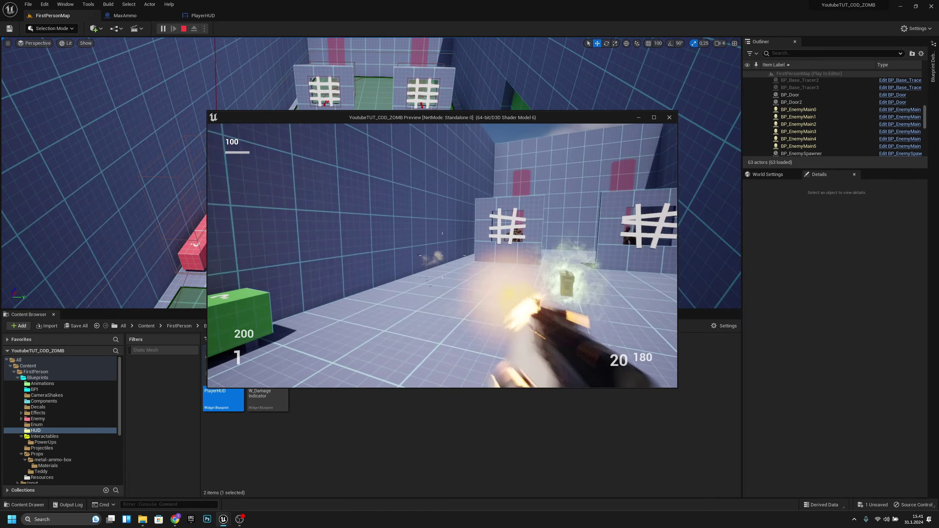
key(w)
key(w)
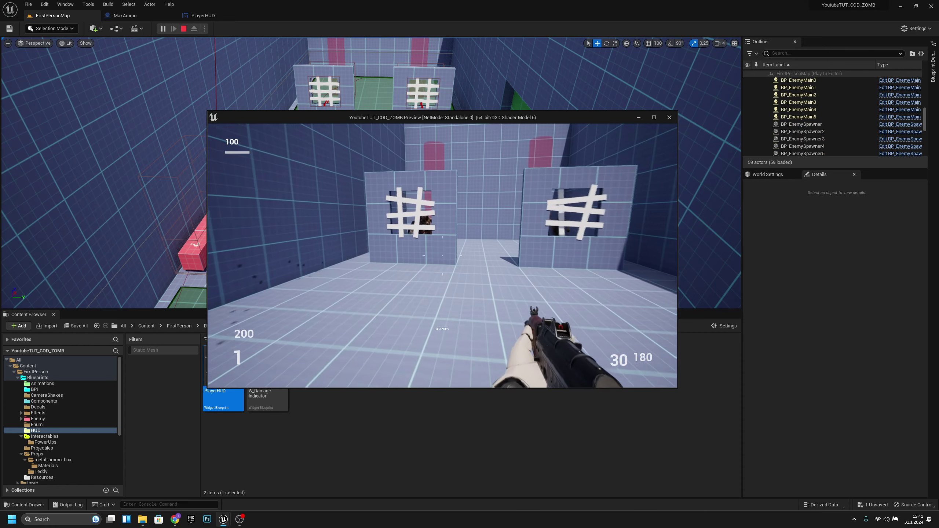
key(s)
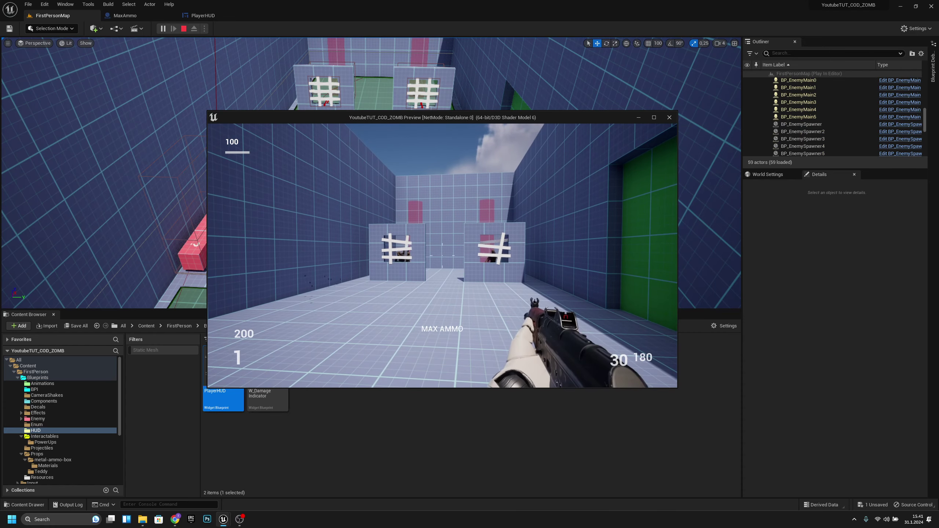
key(1)
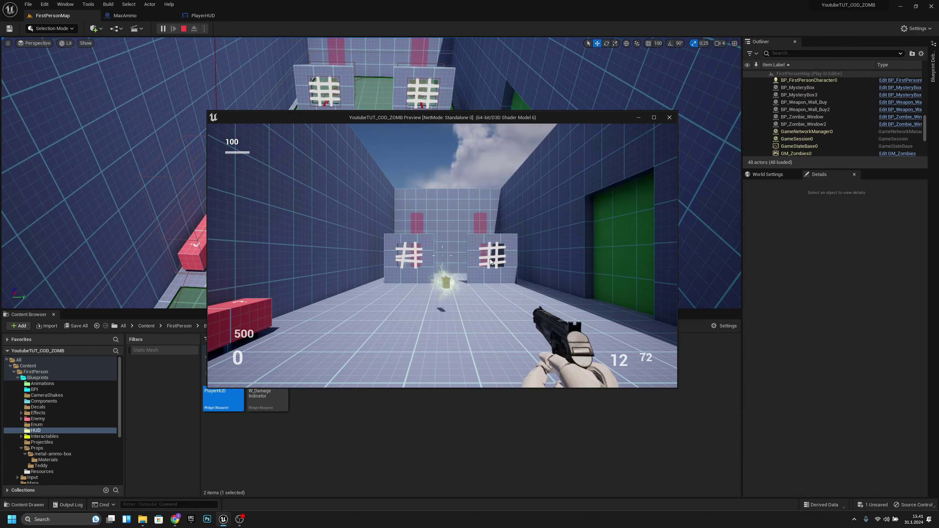
Step: In a new play session, fire most of the pistol's magazine before touching the MaxAmmo power-up
key(w)
click(491, 262)
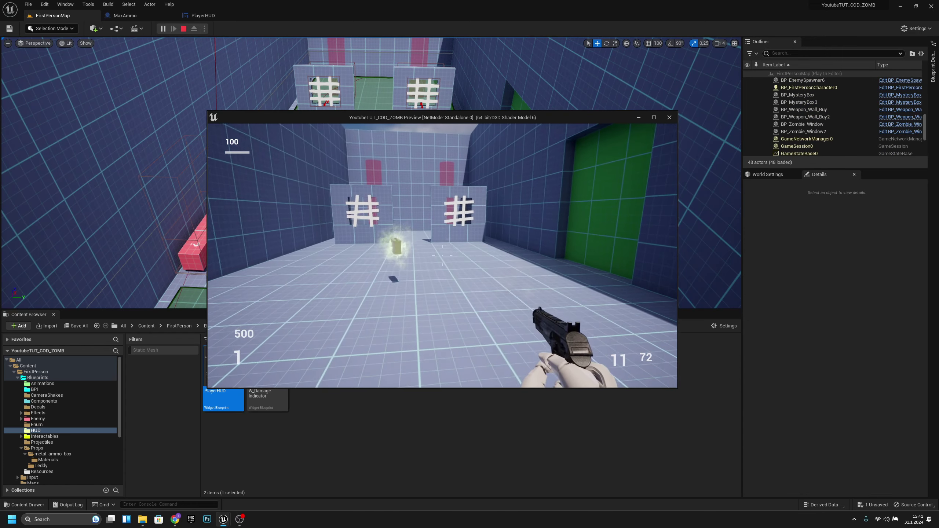
click(442, 256)
click(442, 256)
click(442, 256)
click(442, 256)
click(442, 255)
click(442, 256)
click(442, 256)
click(442, 255)
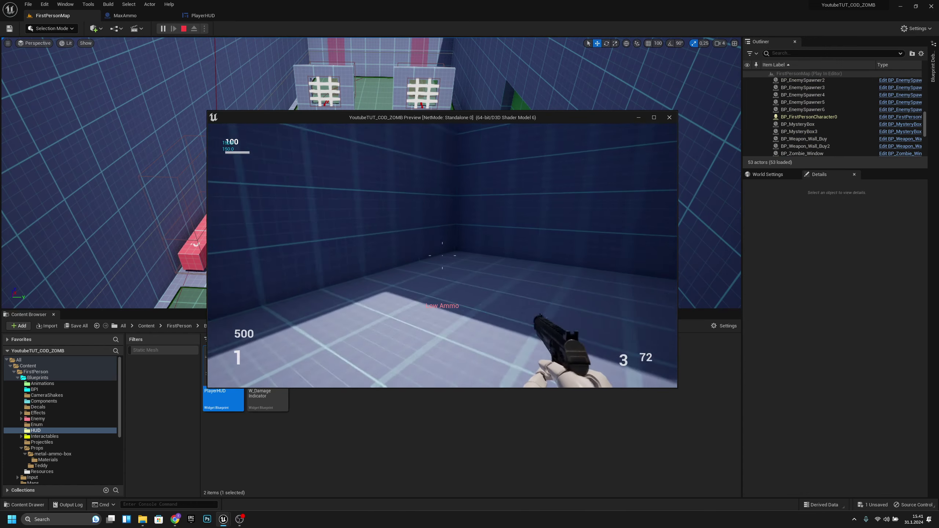
Step: Buy the rifle from the wall in the running play session and fire several rounds down the room
key(w)
key(e)
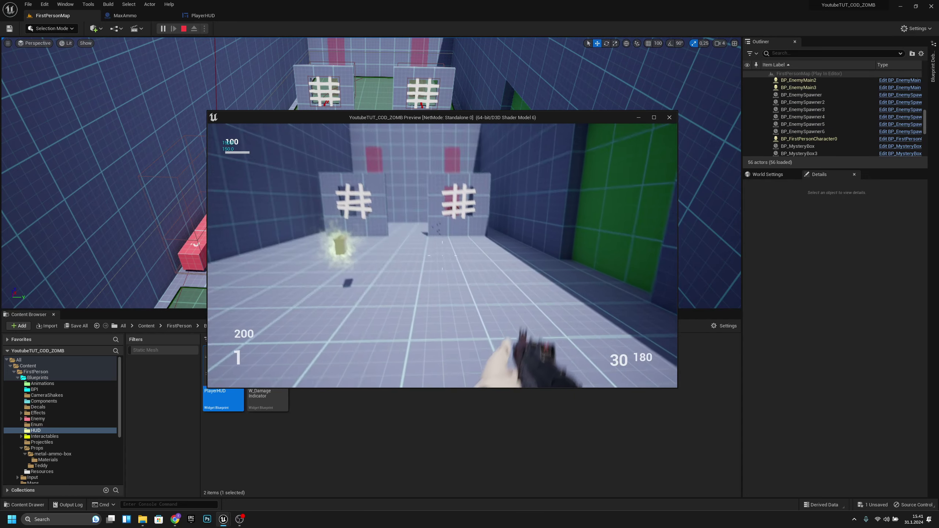
click(442, 255)
click(442, 256)
click(442, 255)
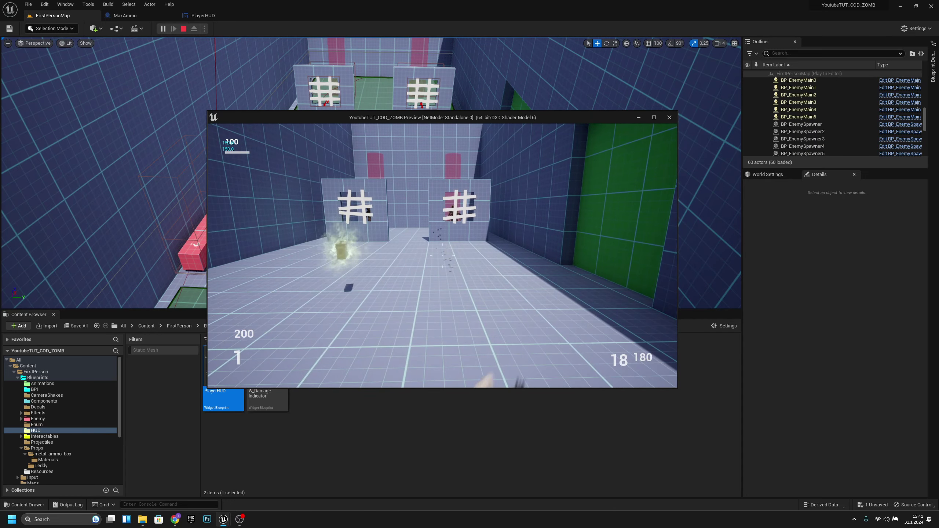
Step: Reload the pistol, switch back to the rifle and fire it, and head for the MaxAmmo power-up
key(a)
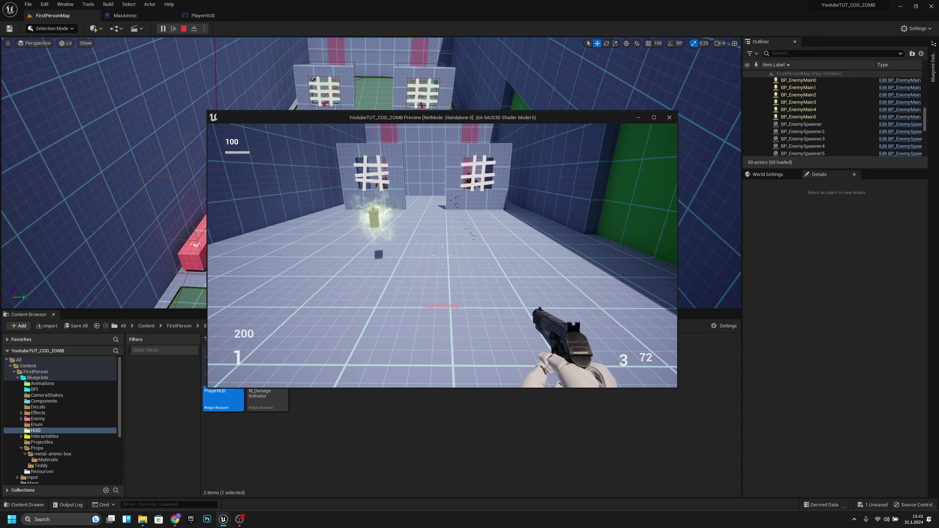
key(2)
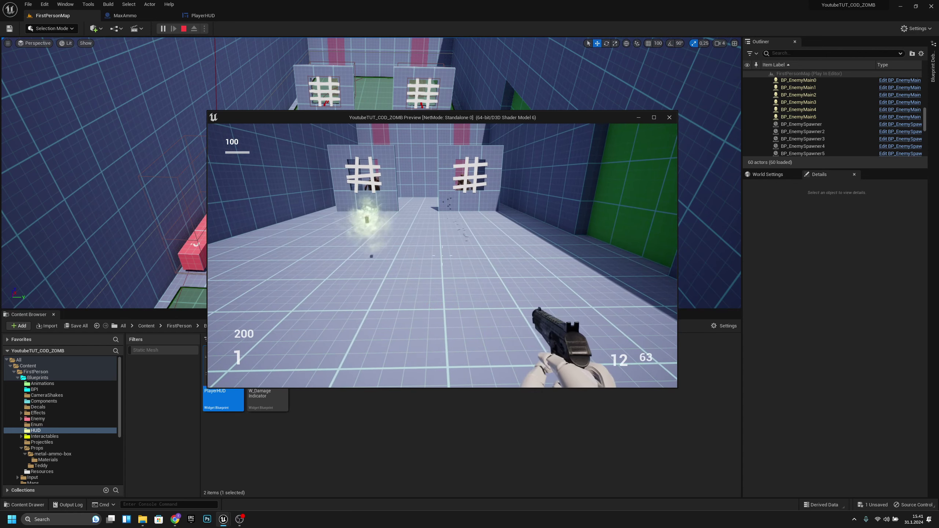
click(442, 256)
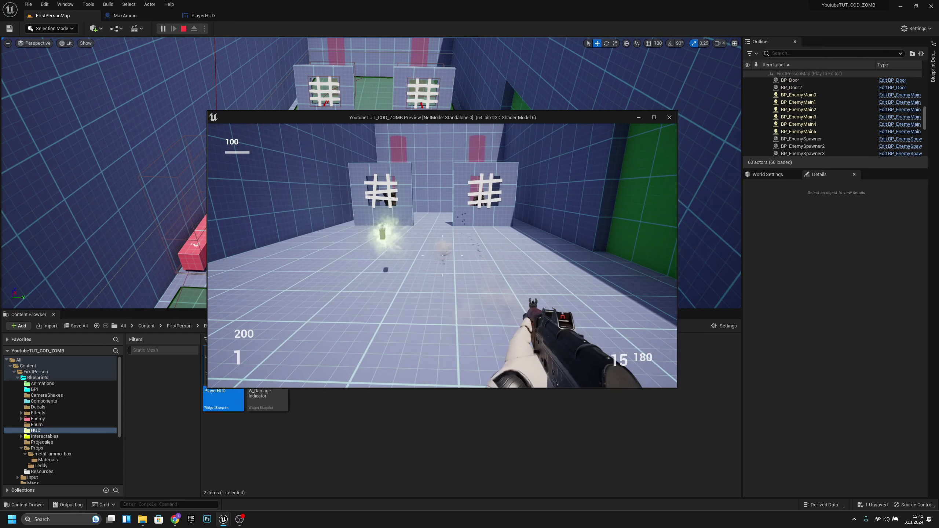
key(w)
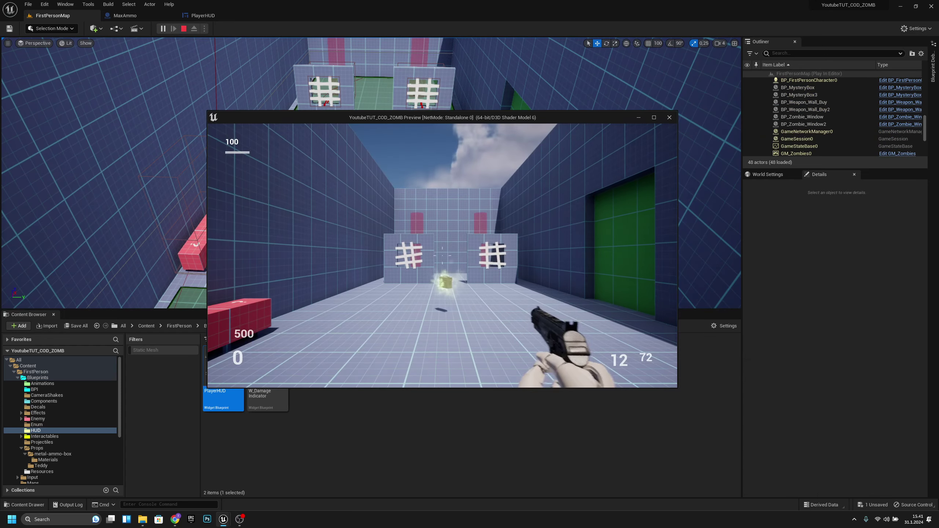
Step: In a fresh play session, collect the MaxAmmo power-up, walk around the room, and stop the session
key(w)
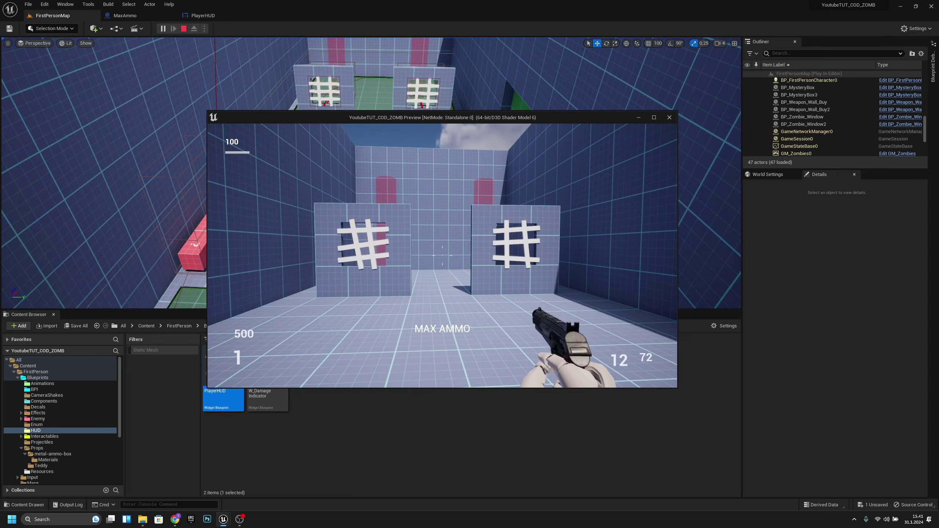
key(d)
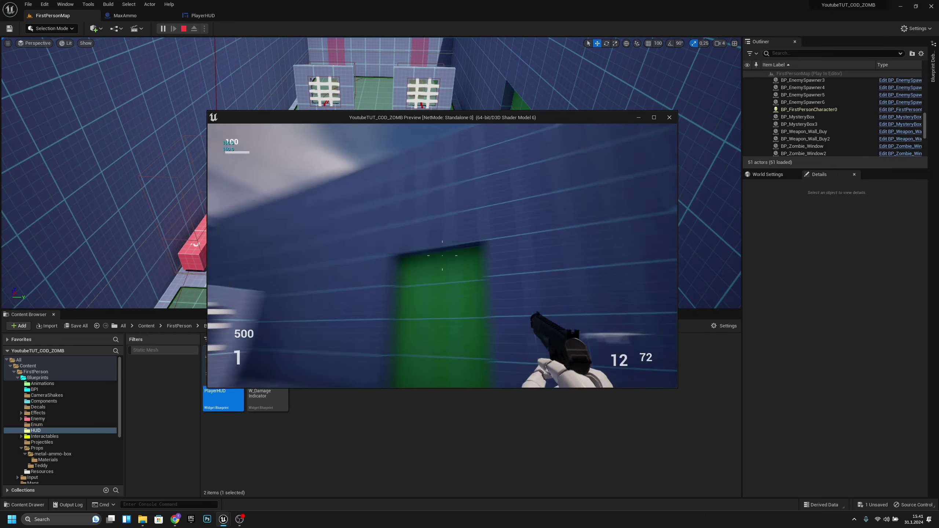
key(s)
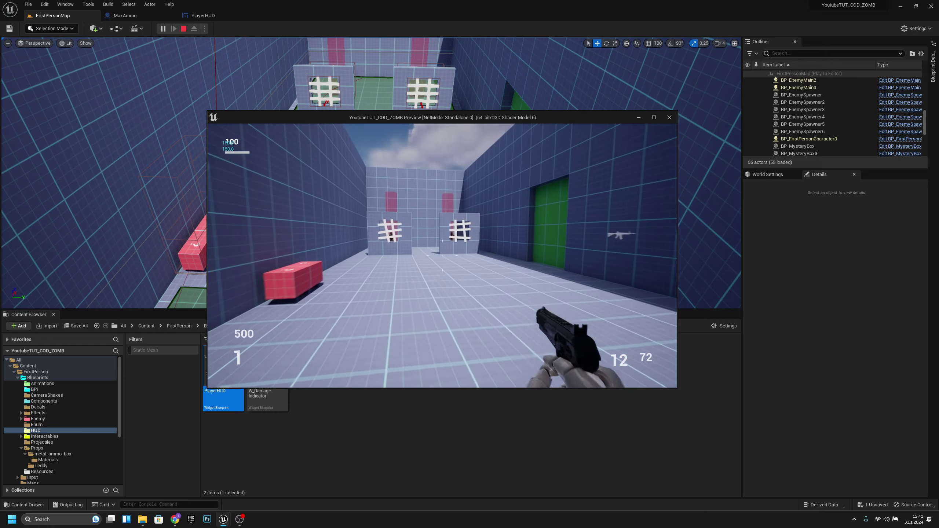
key(s)
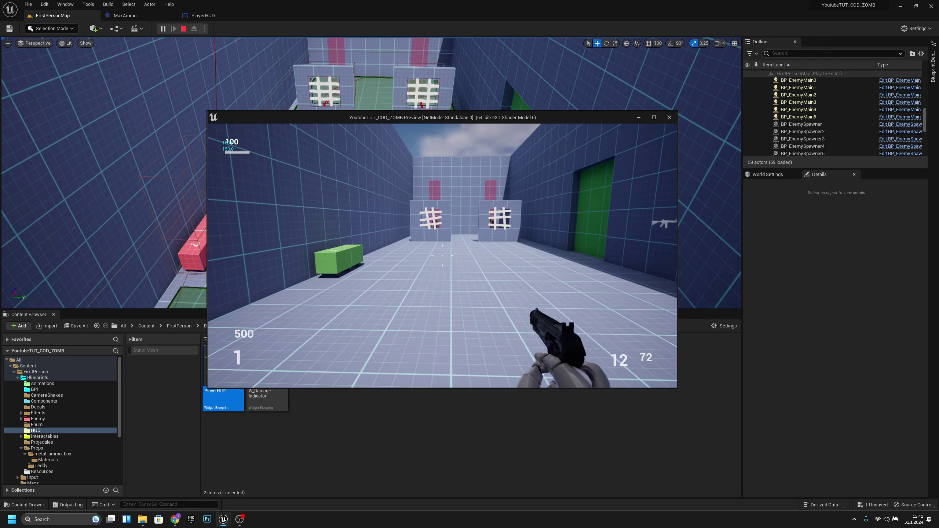
key(w)
key(d)
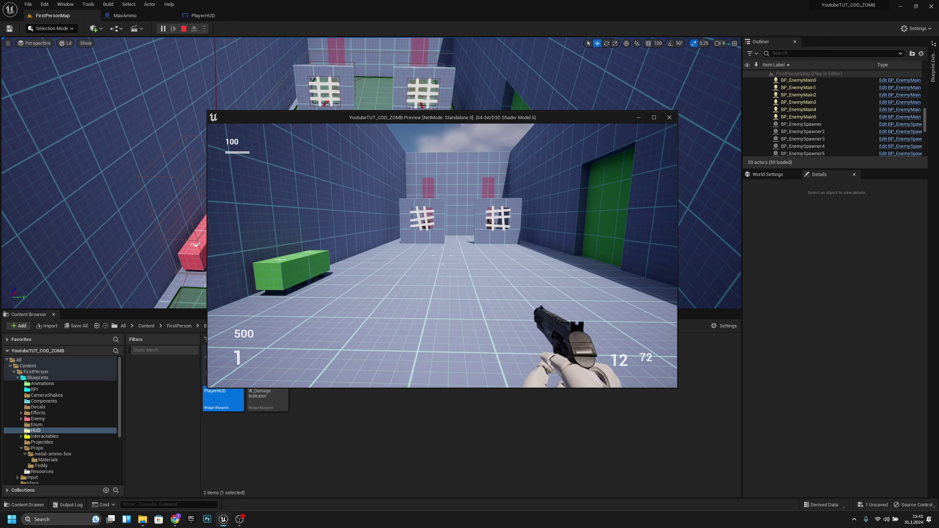
key(w)
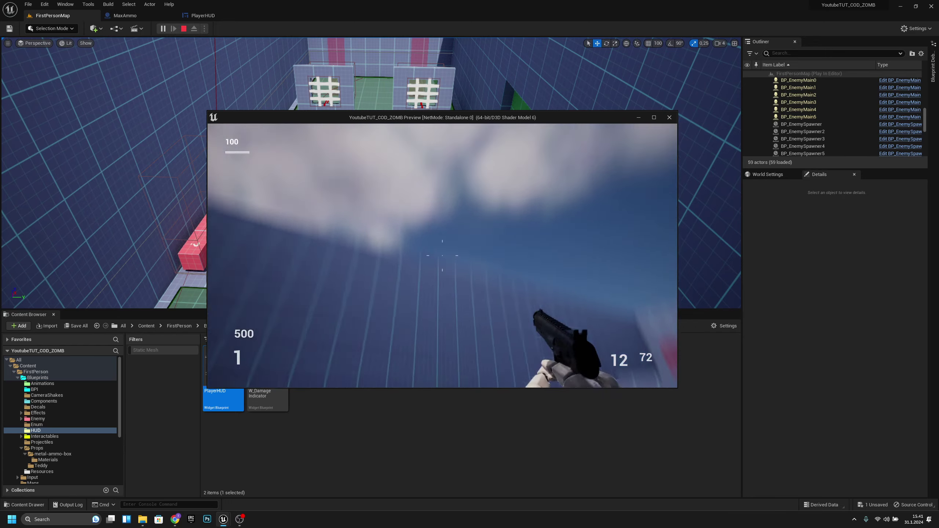
key(Escape)
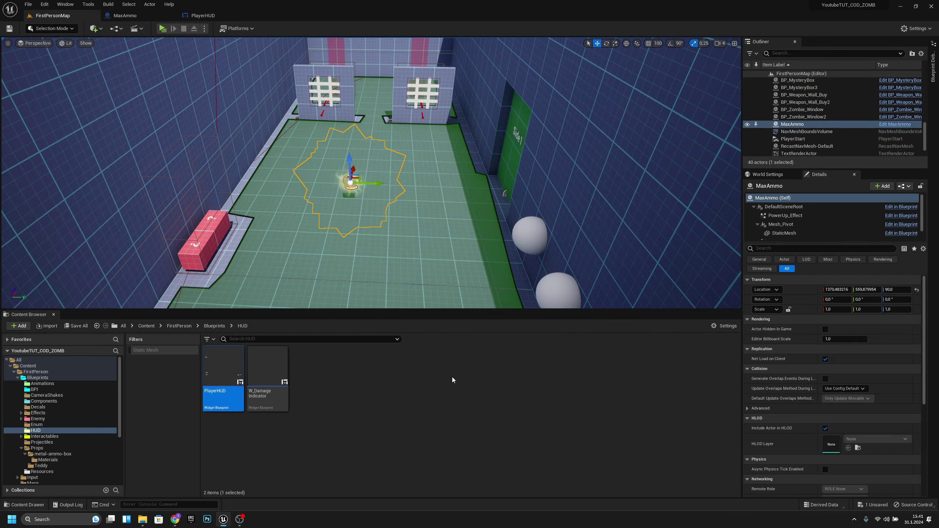